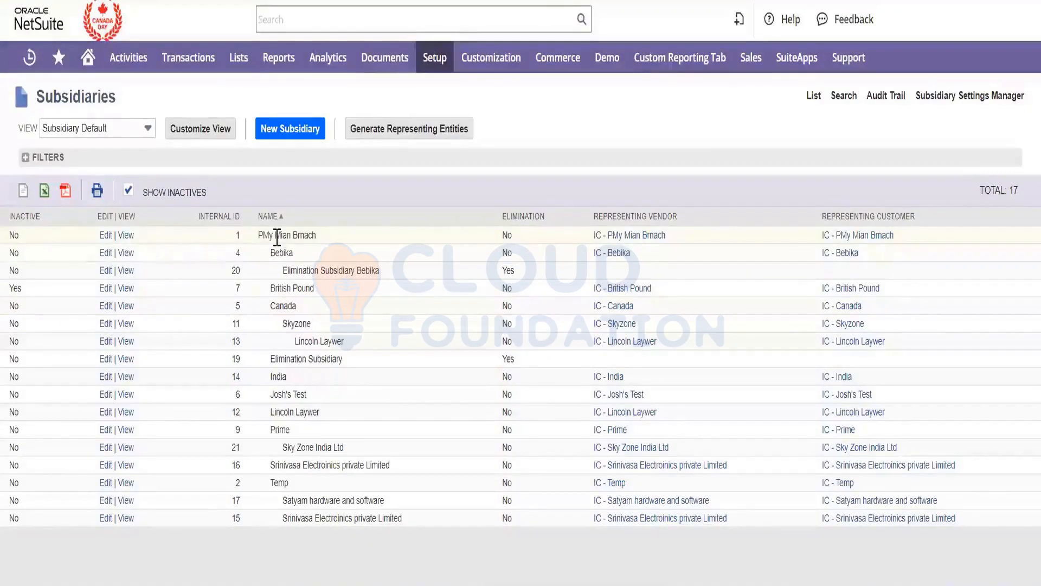
- Highlight the parent subsidiary PMy Mian Brnach and the Elimination Subsidiary Bebika in the subsidiaries list to review the hierarchy
triple_click(277, 235)
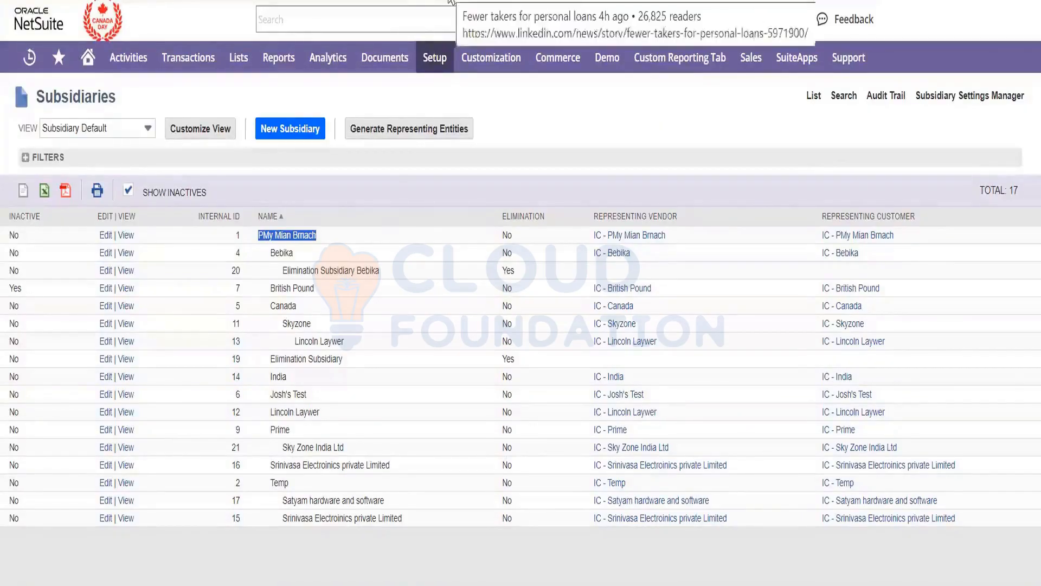
click(341, 276)
triple_click(341, 276)
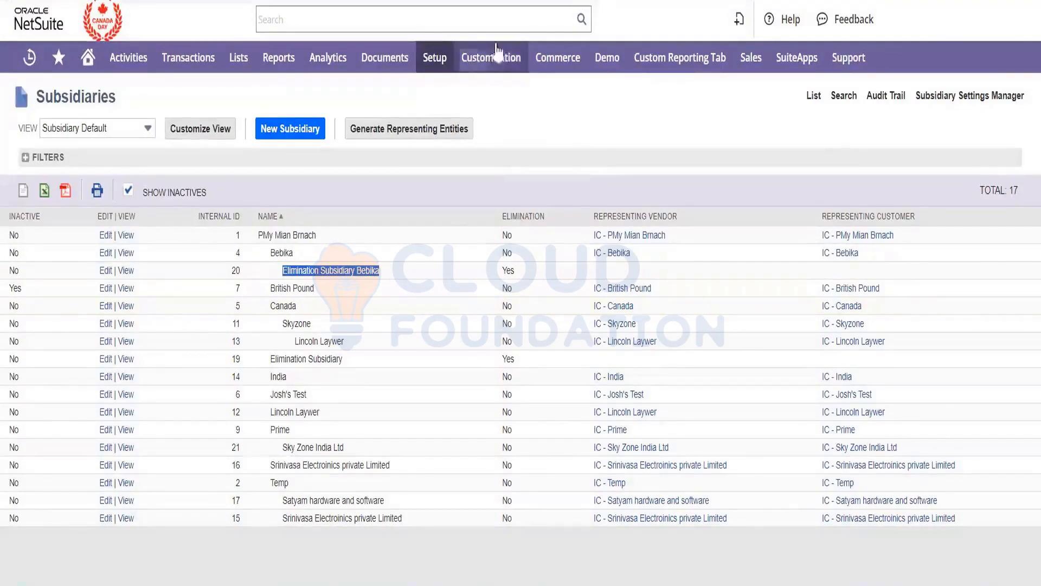
- Open the Intercompany Preferences and Accounting Preferences pages from the accounting setup, each in a new browser tab
mouse_move(434, 57)
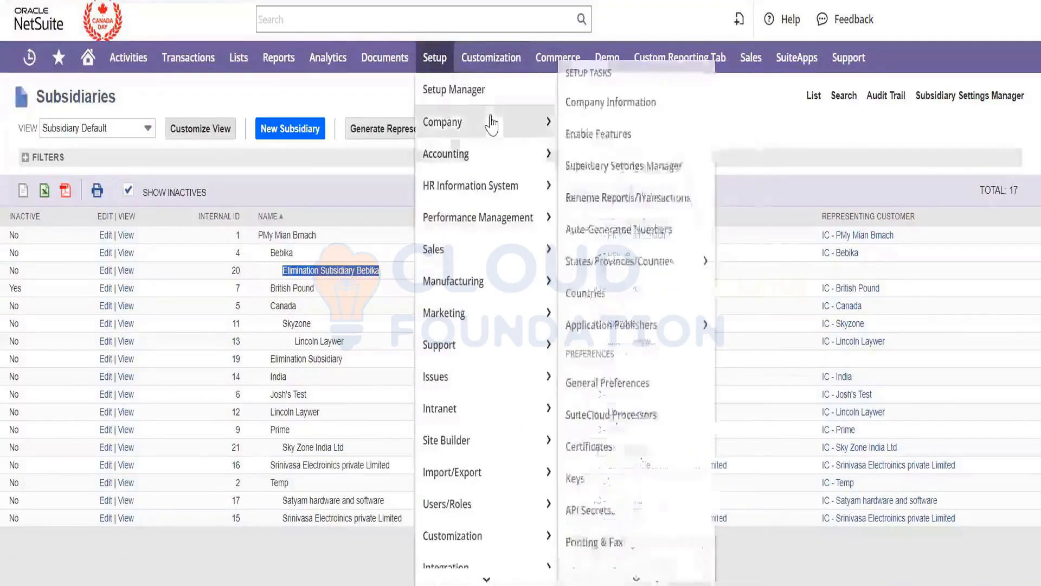
mouse_move(541, 159)
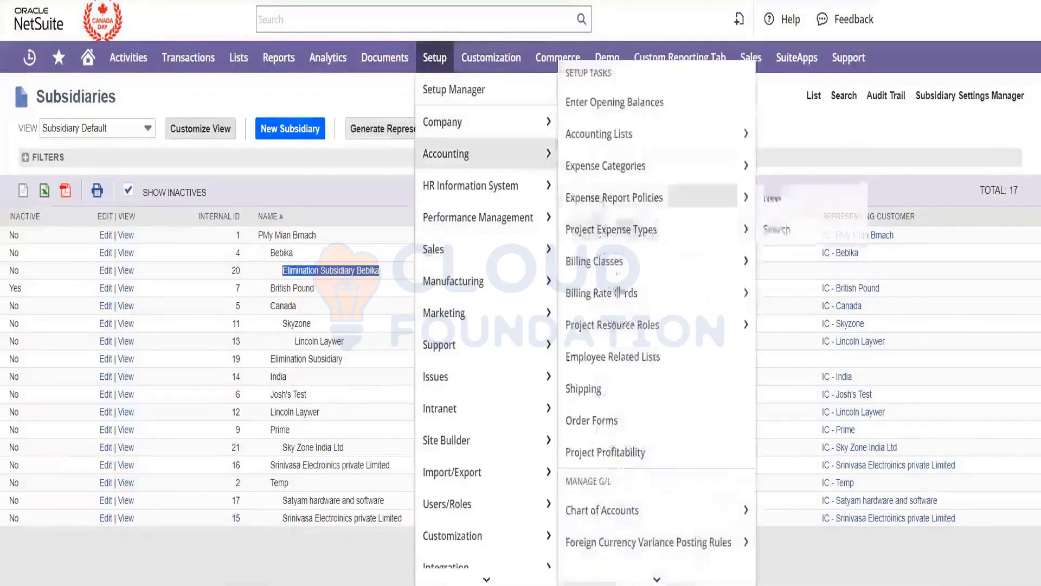
scroll(633, 325, down, 6)
scroll(633, 326, down, 5)
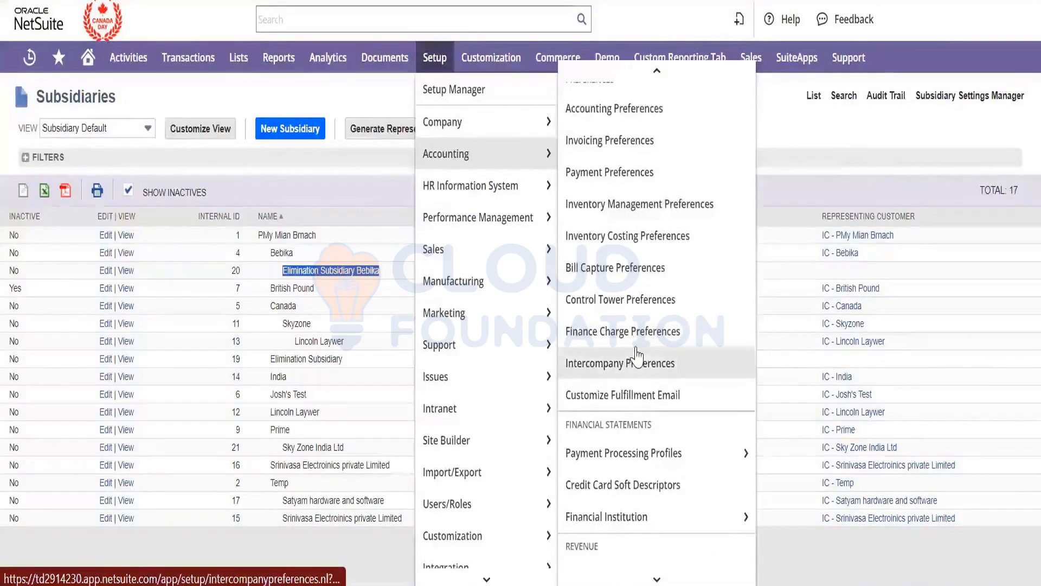
right_click(639, 355)
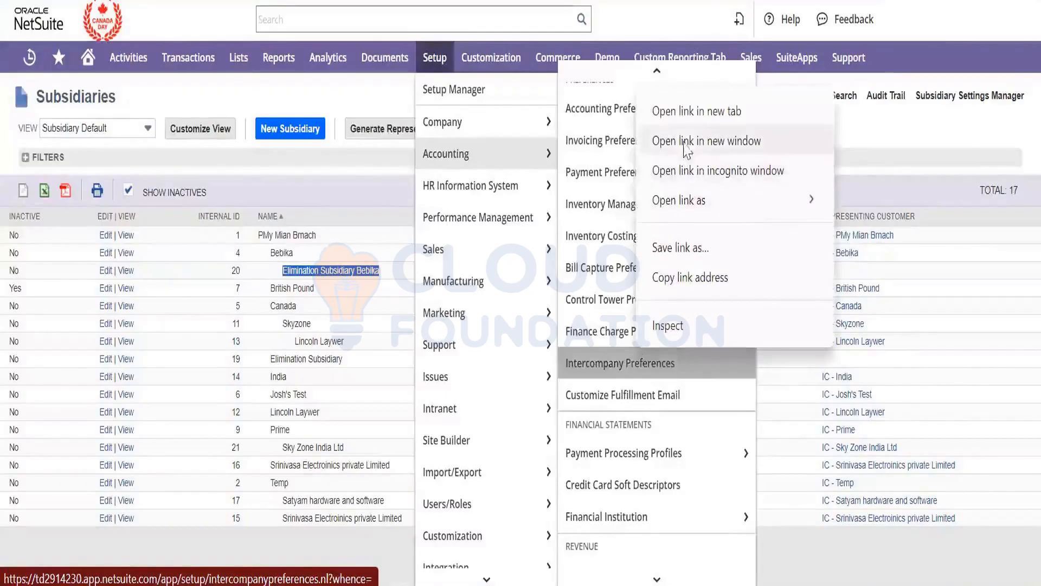
click(689, 113)
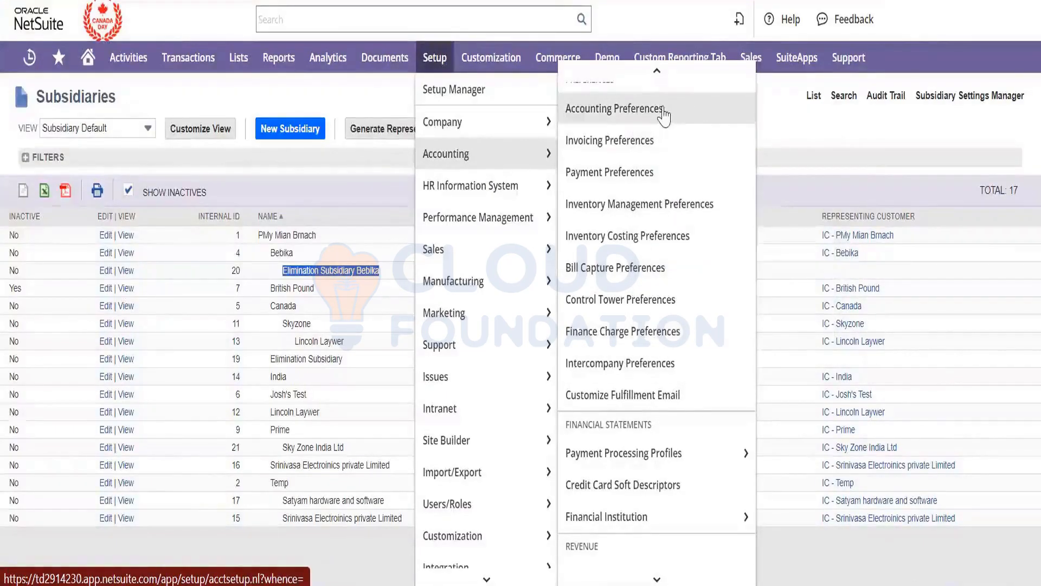
right_click(664, 109)
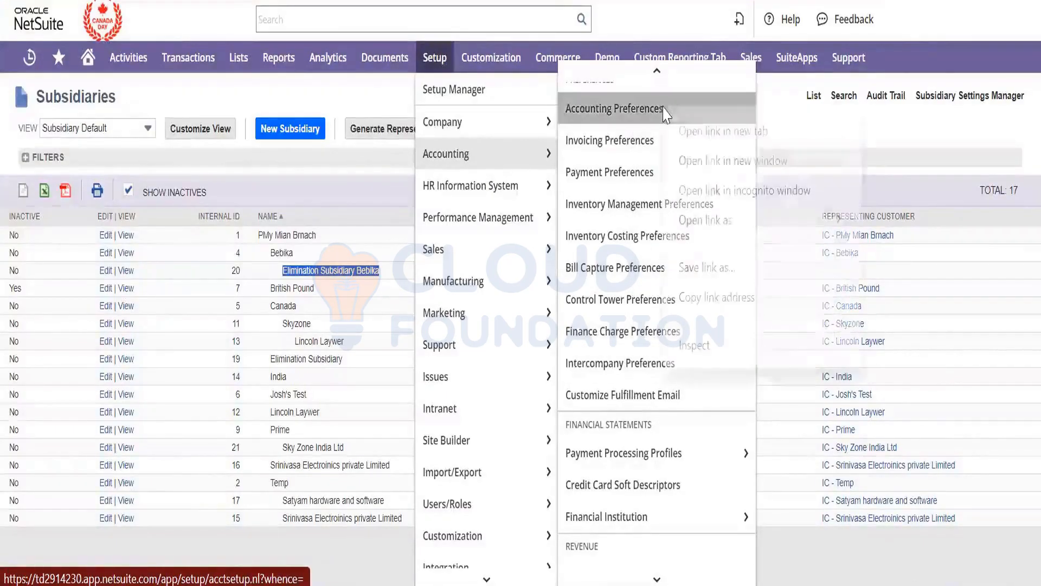
click(705, 132)
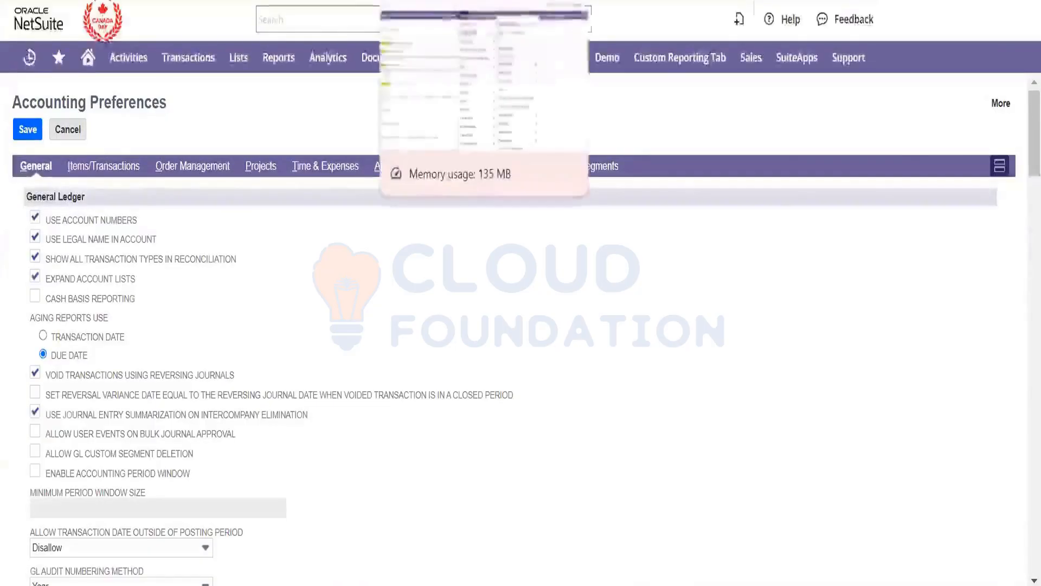
- Show all Accounting Preferences sections on one page and find the intercompany and ICJE auto balance account settings
click(1000, 167)
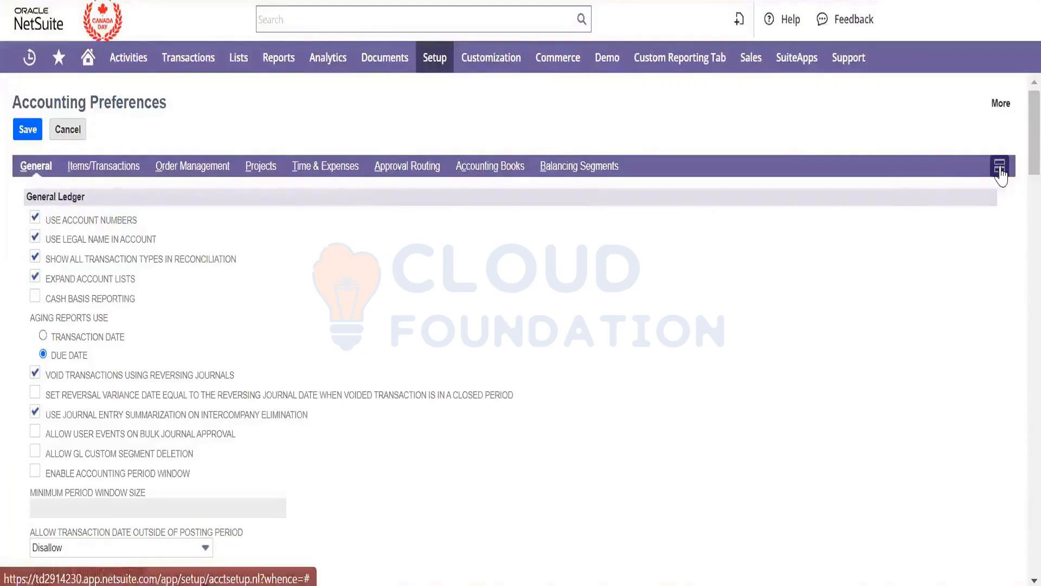
key(ctrl+f)
text(intercompa)
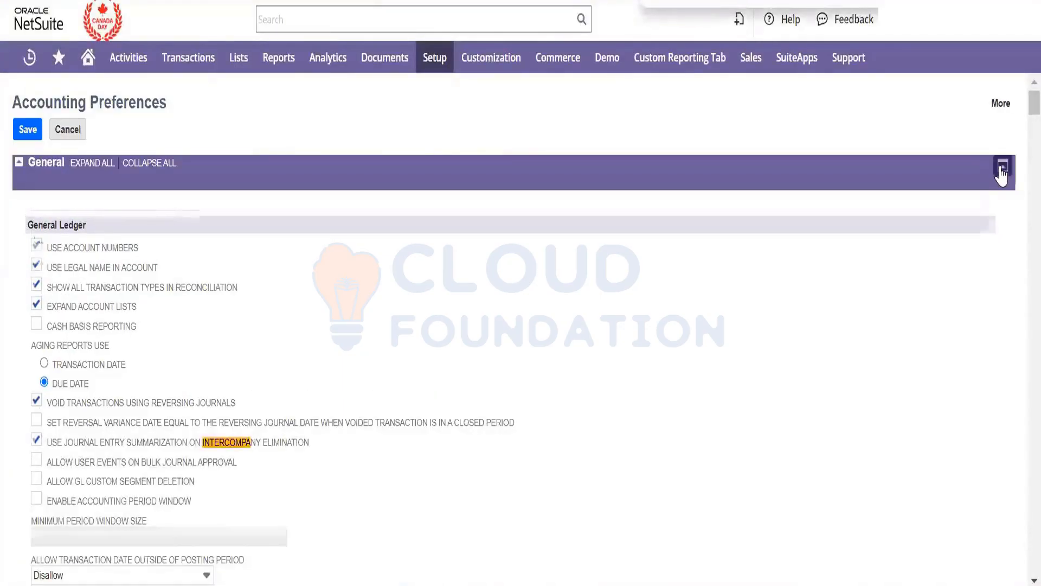
key(Return)
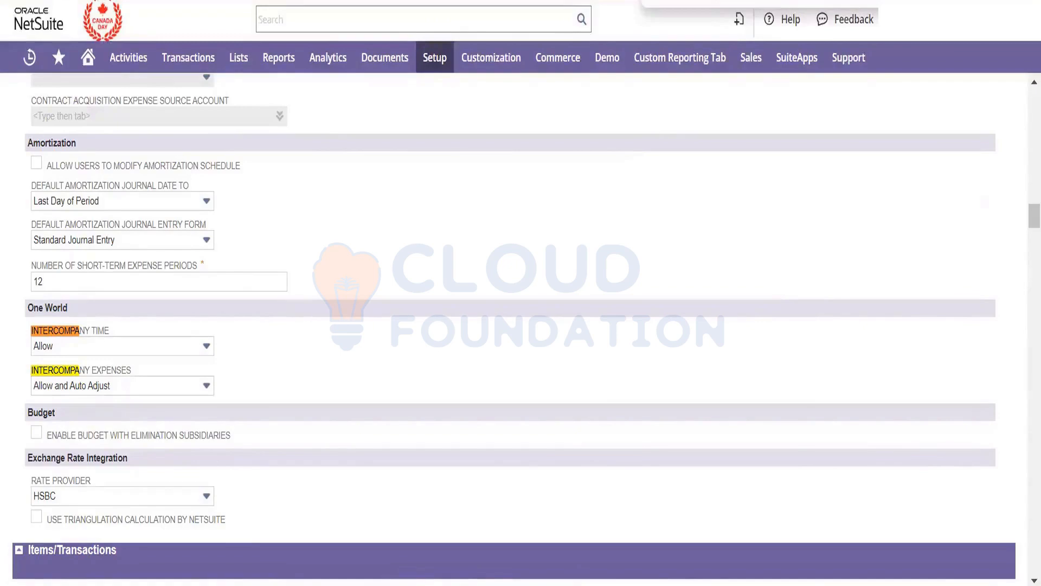
scroll(434, 242, down, 10)
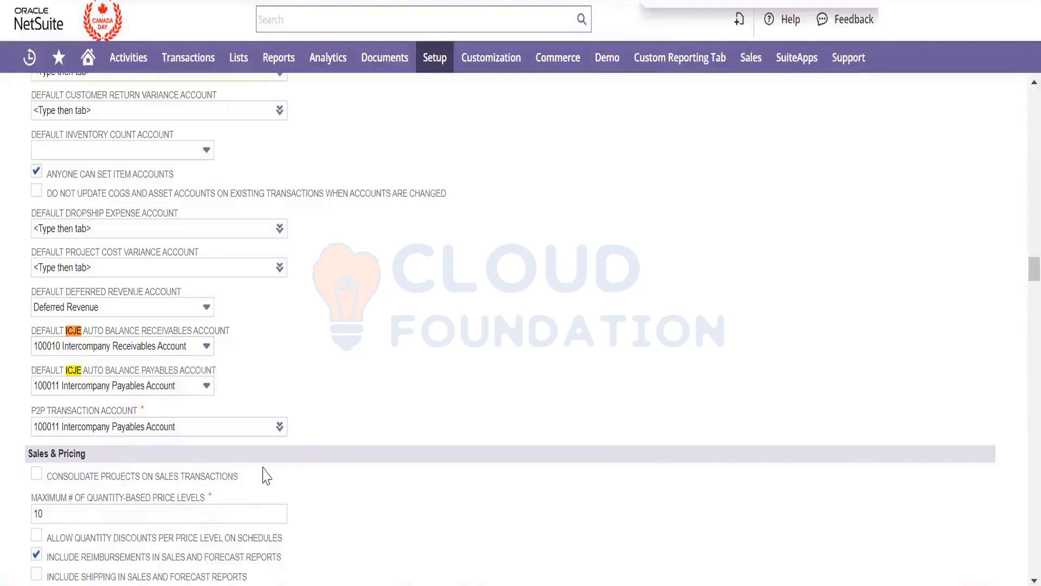
scroll(264, 476, down, 1)
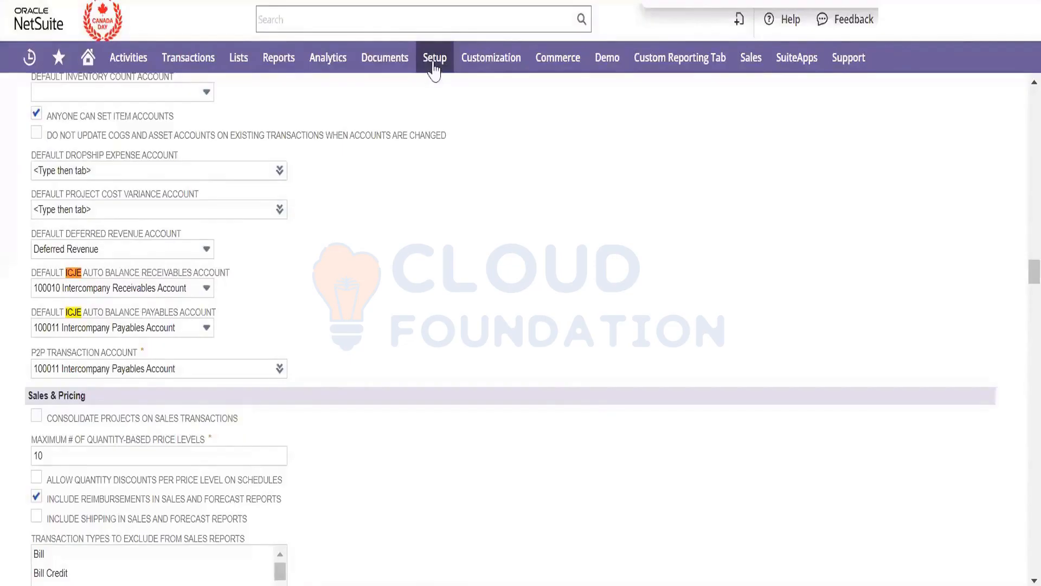
- Open the Chart of Accounts from the accounting setup in a separate browser tab
mouse_move(433, 67)
mouse_move(454, 120)
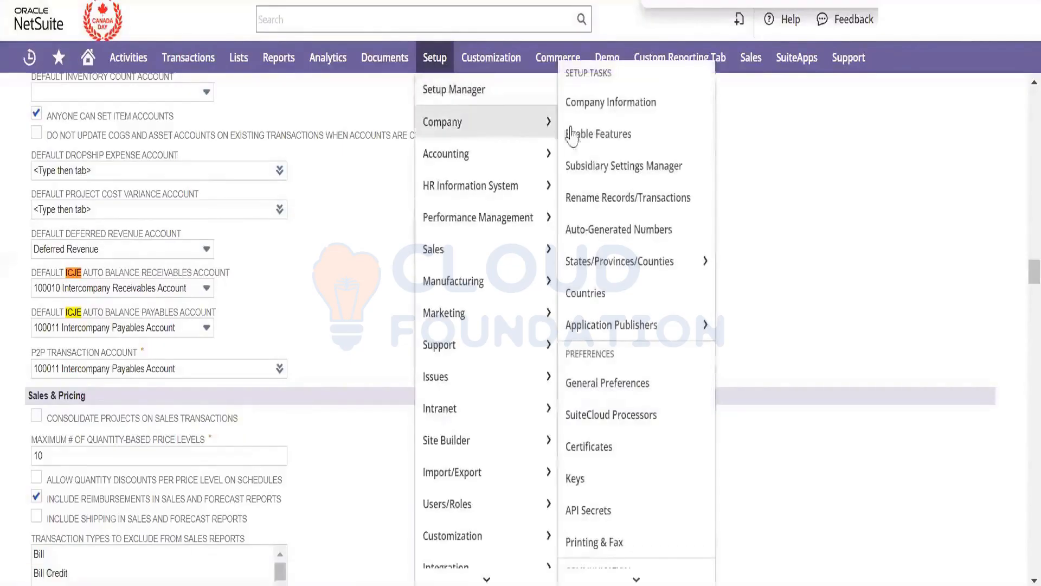
scroll(616, 216, down, 5)
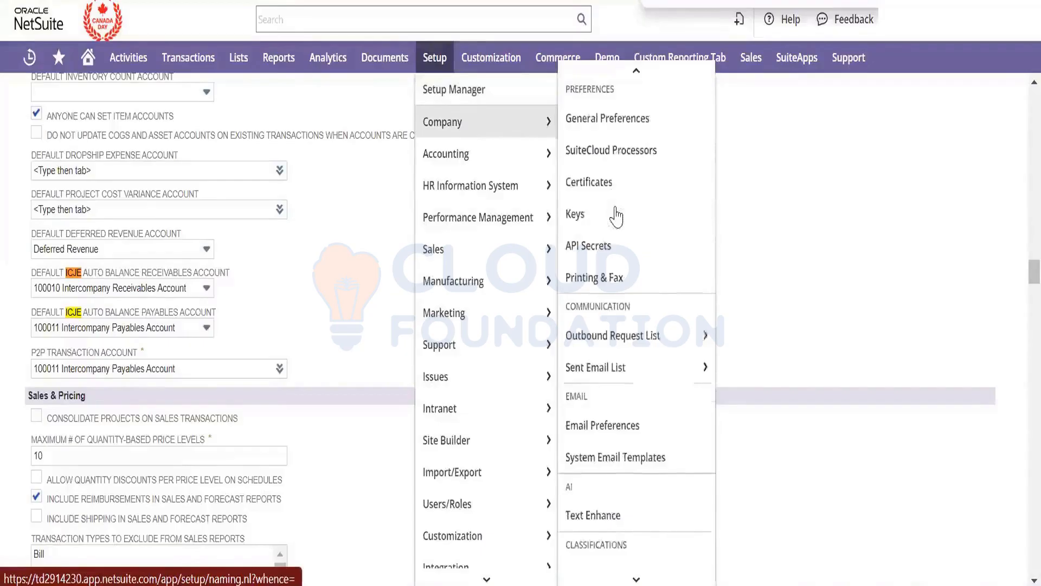
scroll(616, 216, down, 8)
mouse_move(632, 217)
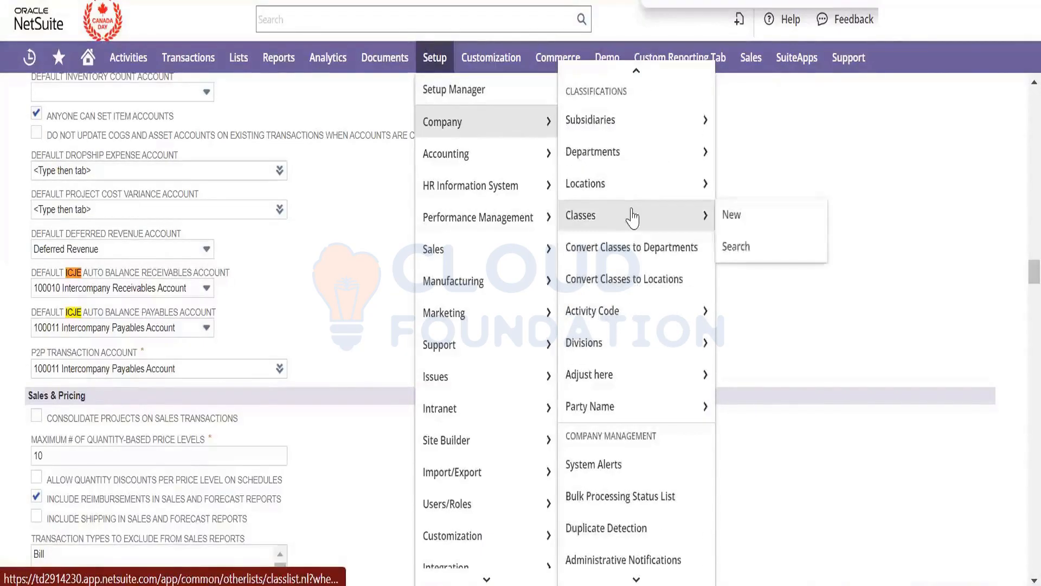
mouse_move(539, 153)
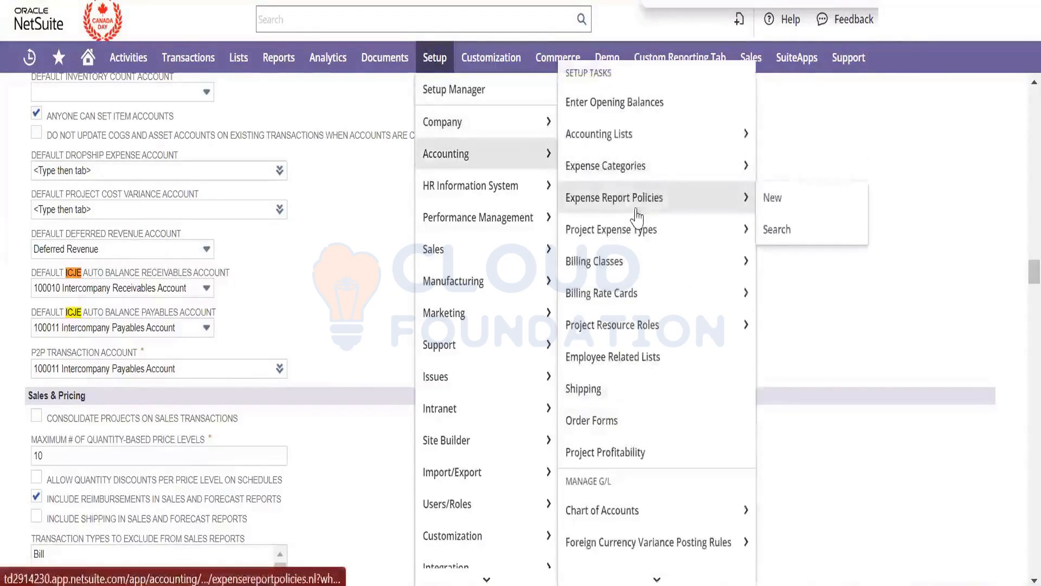
scroll(636, 217, down, 5)
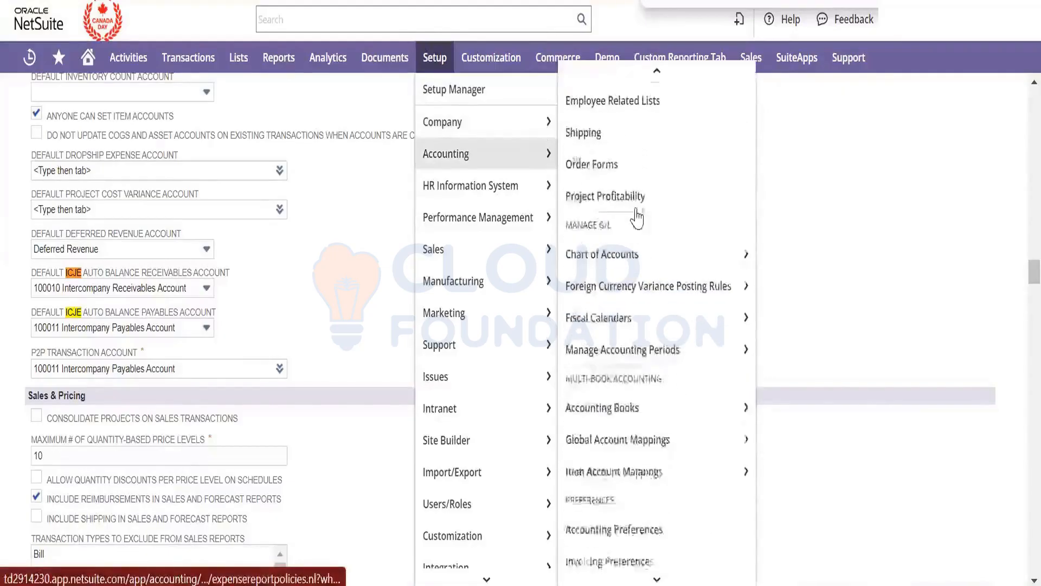
right_click(679, 254)
key(Escape)
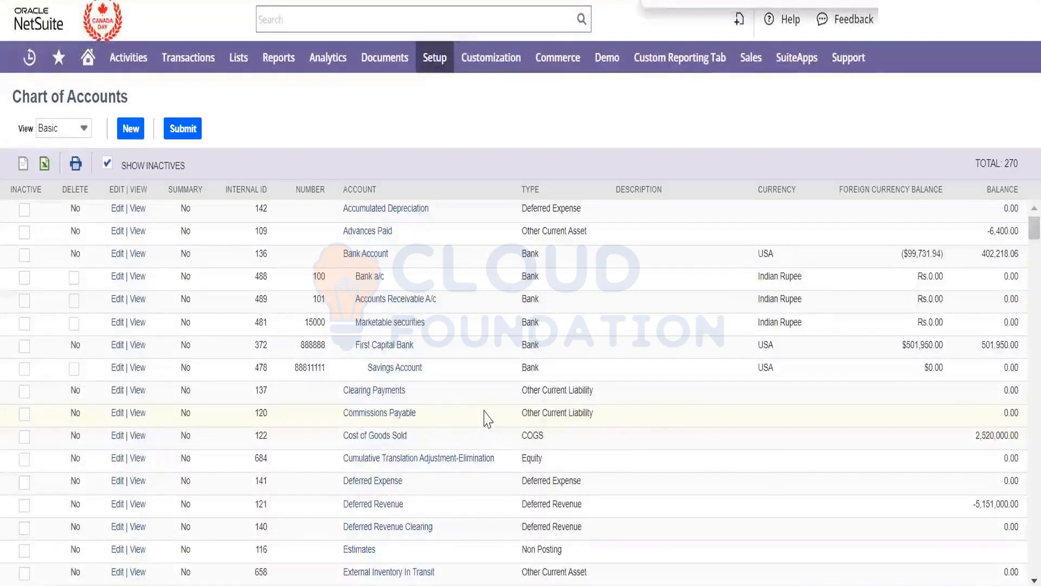
- Search the Chart of Accounts page for "intercompan" and go through the matching accounts
text(intercompany)
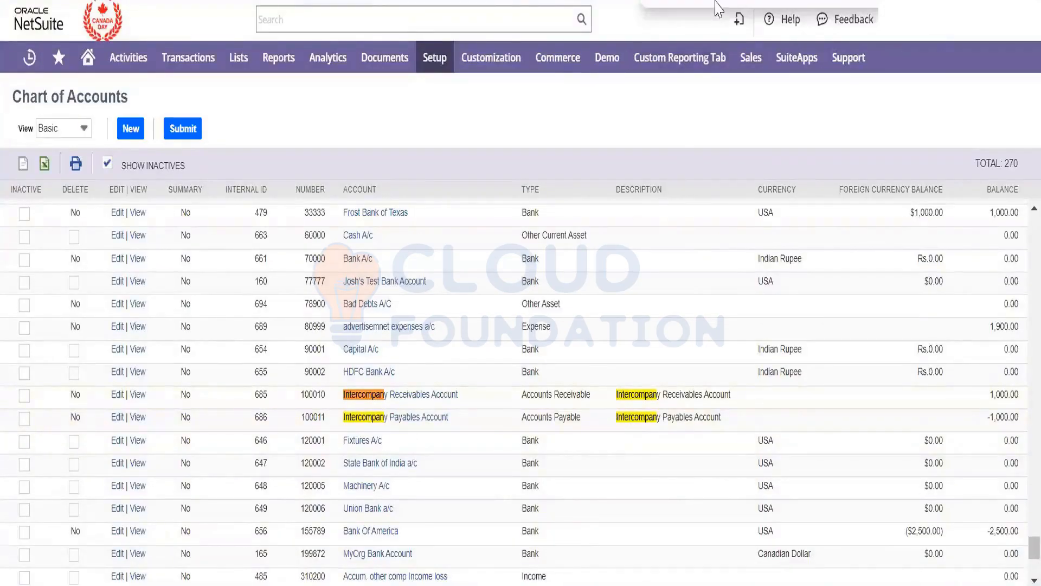
key(Return)
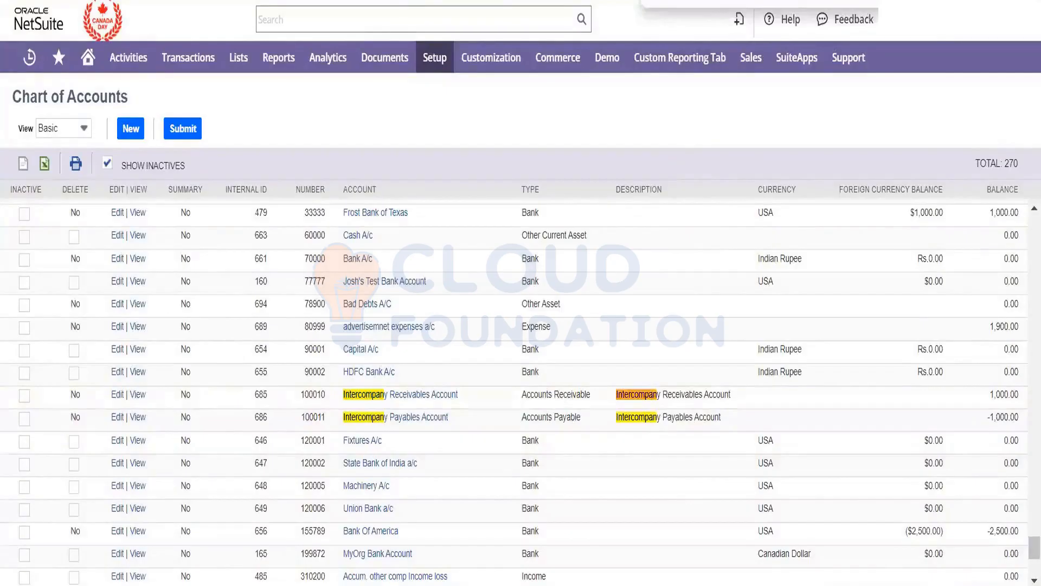
key(Return)
key(Return)
key(Return)
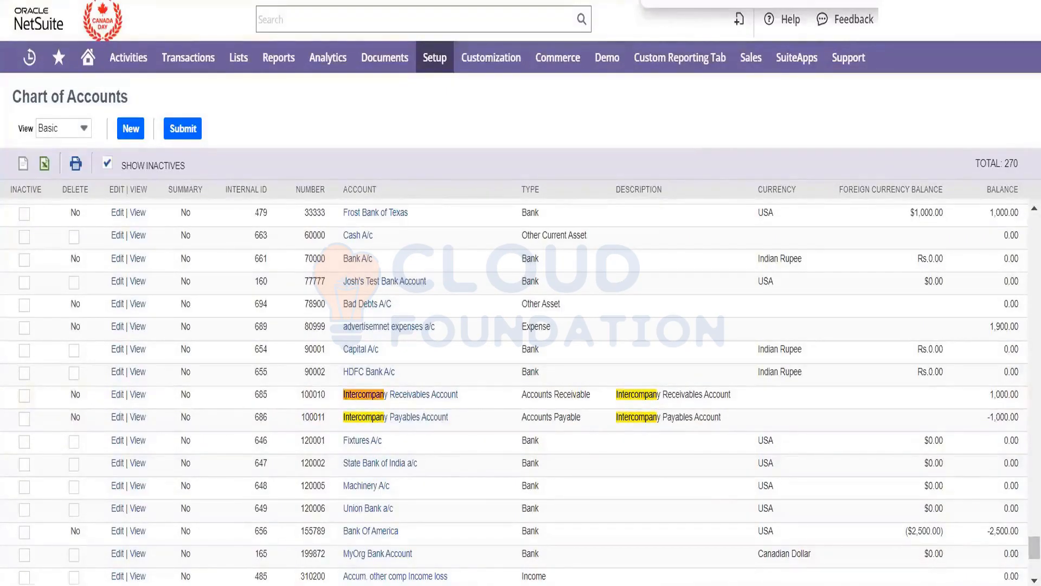
- Return to the preference pages and review the Intercompany Preferences' accounting, currency, transaction, classification and representing entities settings
key(ctrl+Tab)
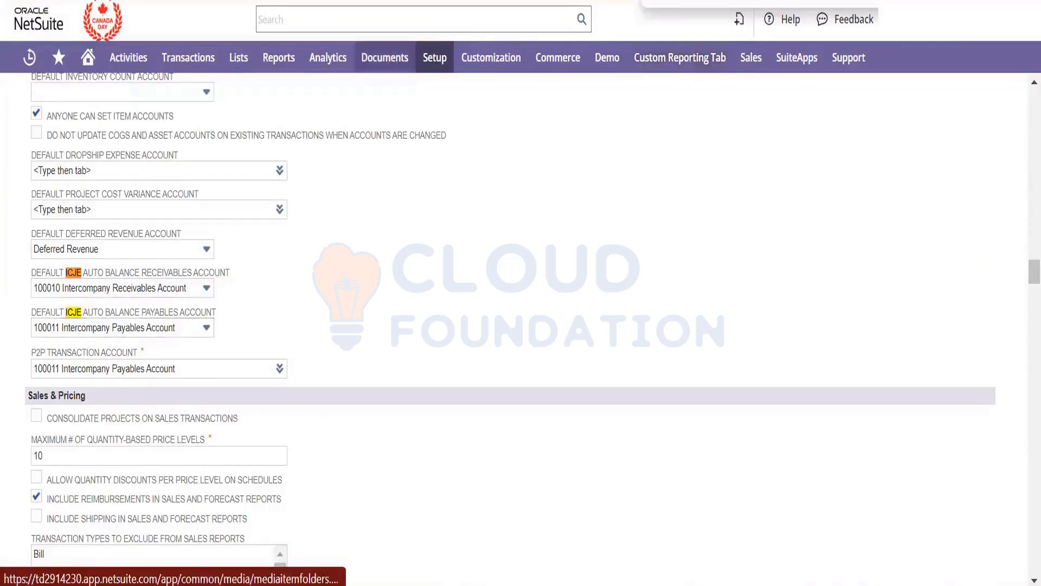
mouse_move(384, 57)
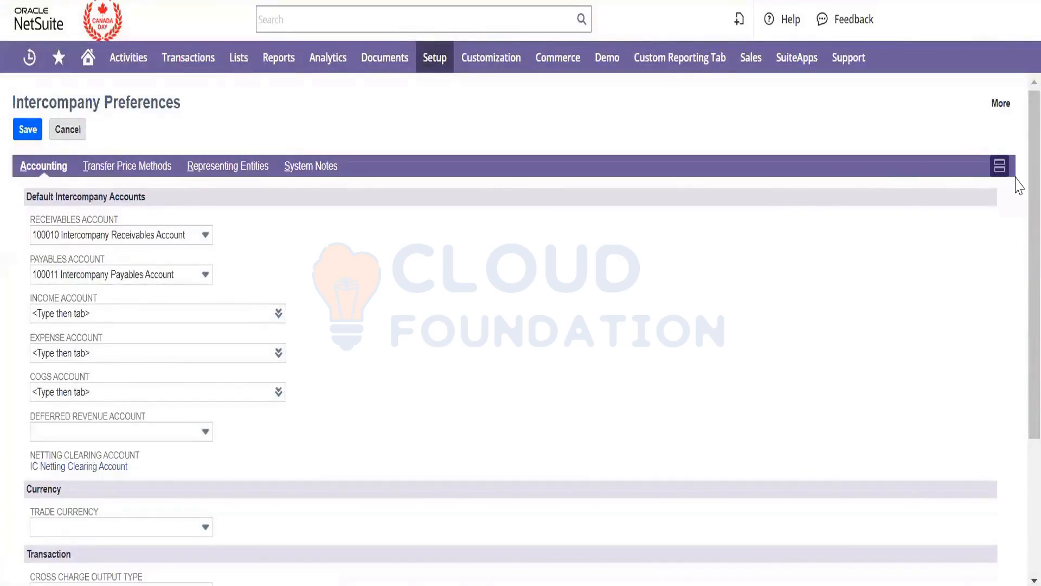
scroll(1018, 187, down, 1)
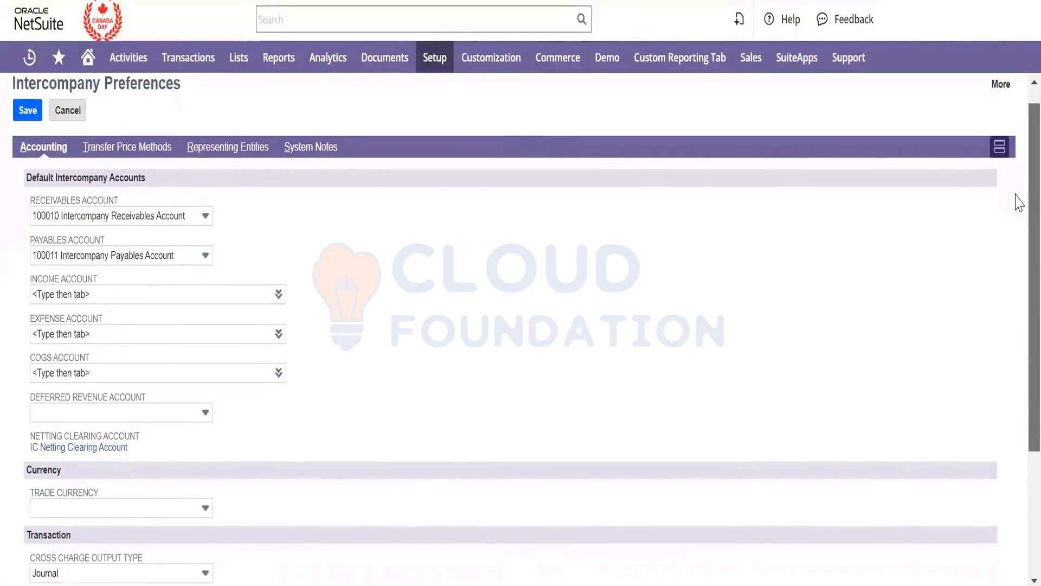
scroll(1018, 206, down, 1)
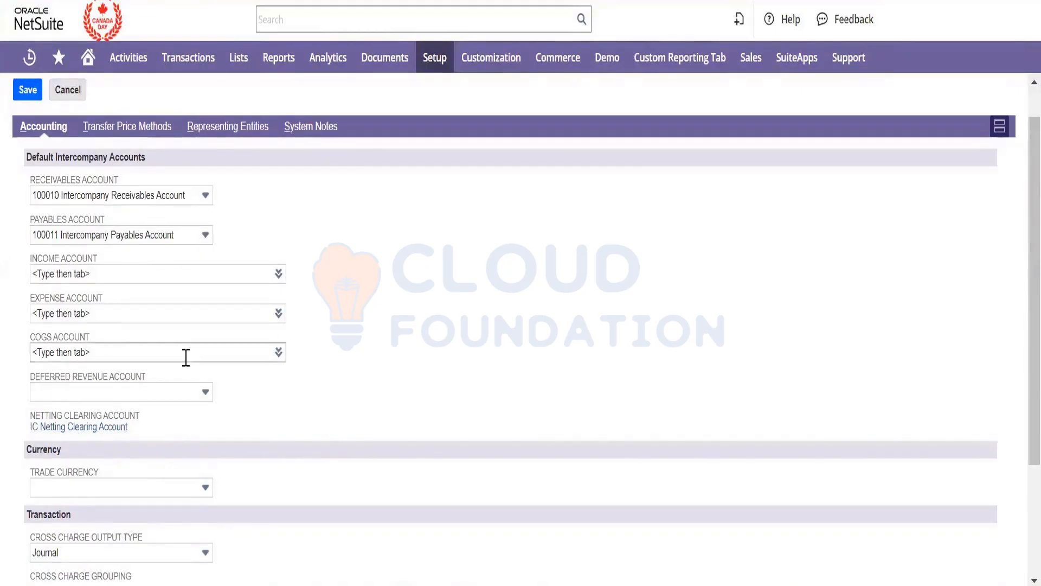
scroll(186, 356, up, 1)
scroll(278, 438, down, 1)
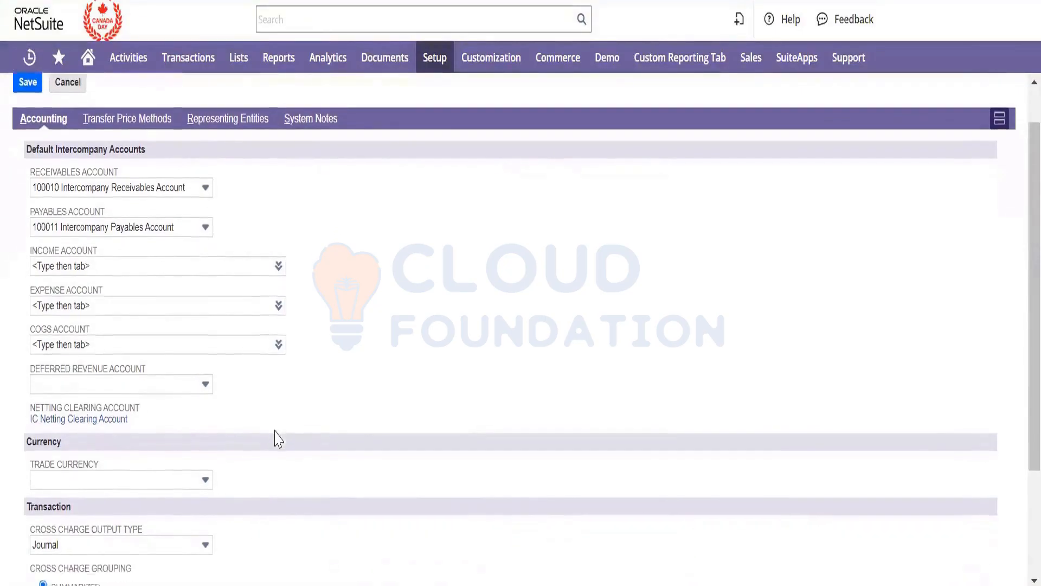
scroll(275, 435, up, 1)
scroll(268, 461, down, 4)
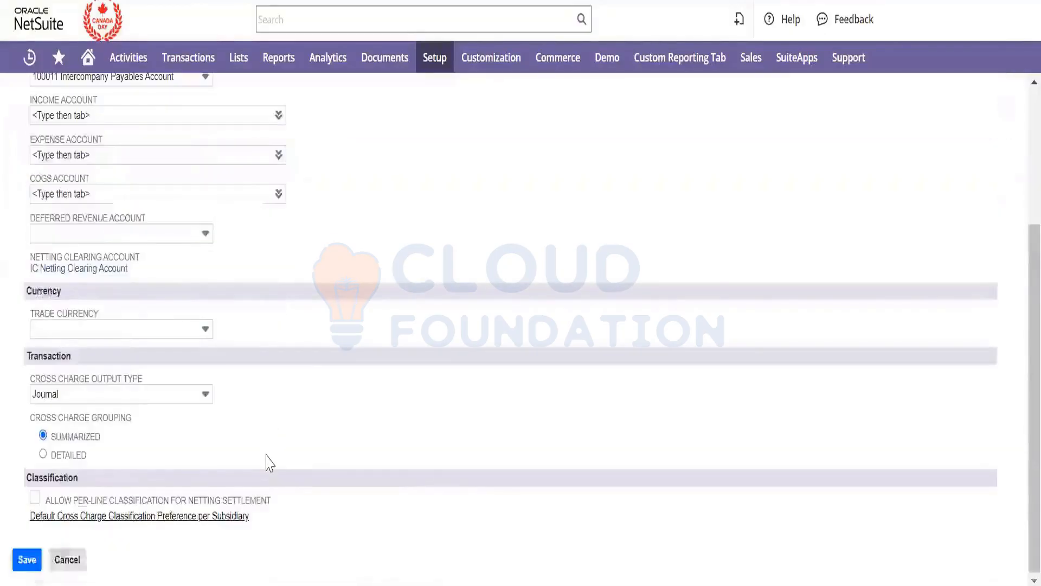
scroll(270, 463, up, 4)
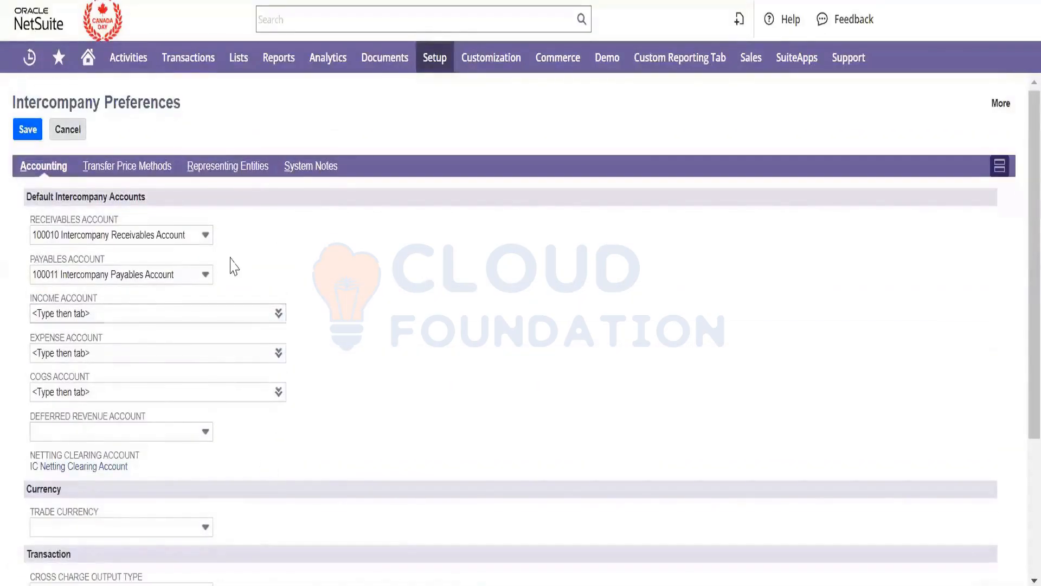
click(228, 169)
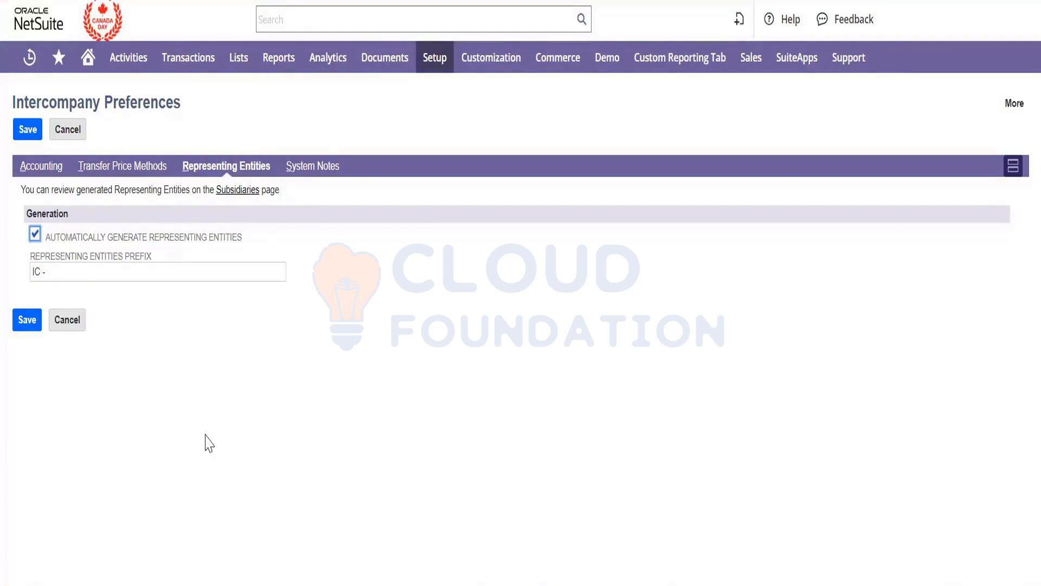
click(73, 265)
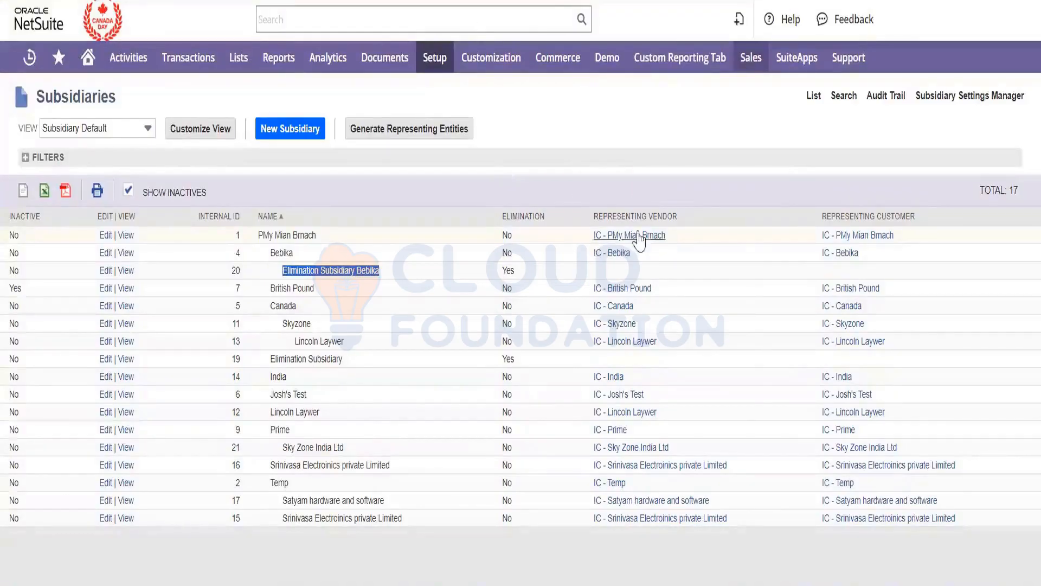
- From the Subsidiaries list, open the representing vendor record IC - PMy Mian Brnach in a separate browser tab
mouse_move(640, 238)
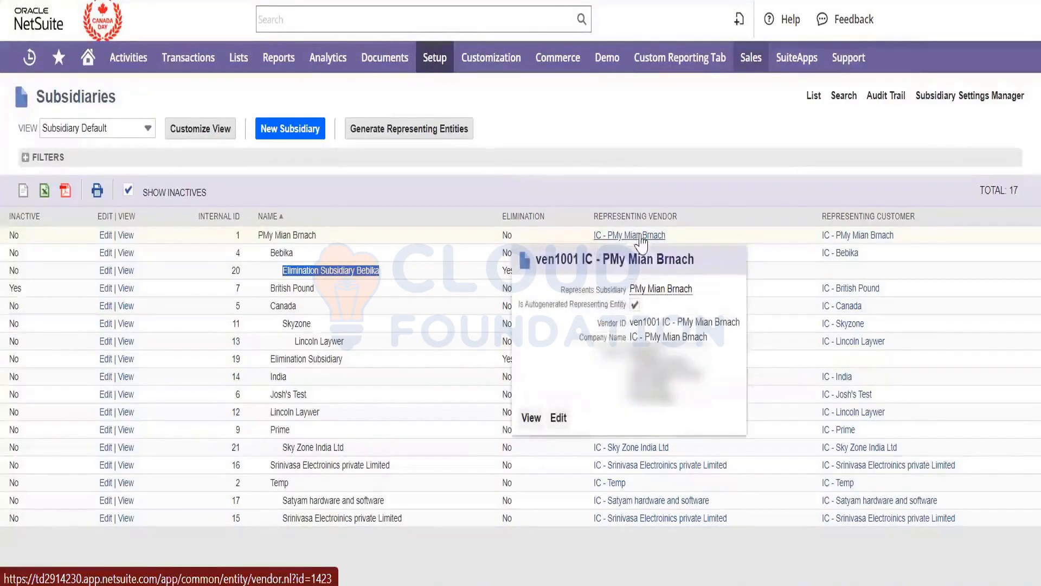
right_click(641, 242)
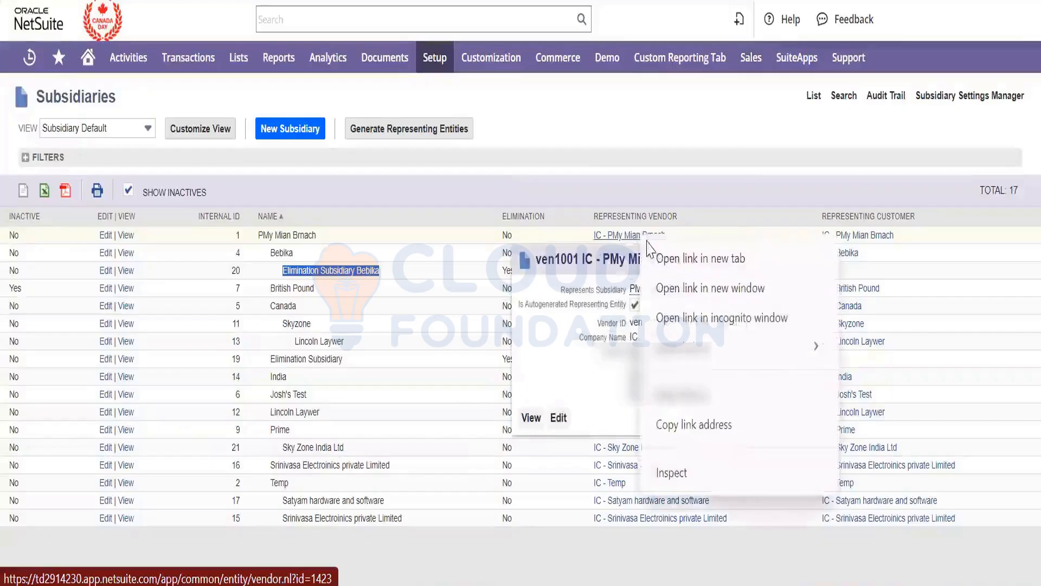
key(Escape)
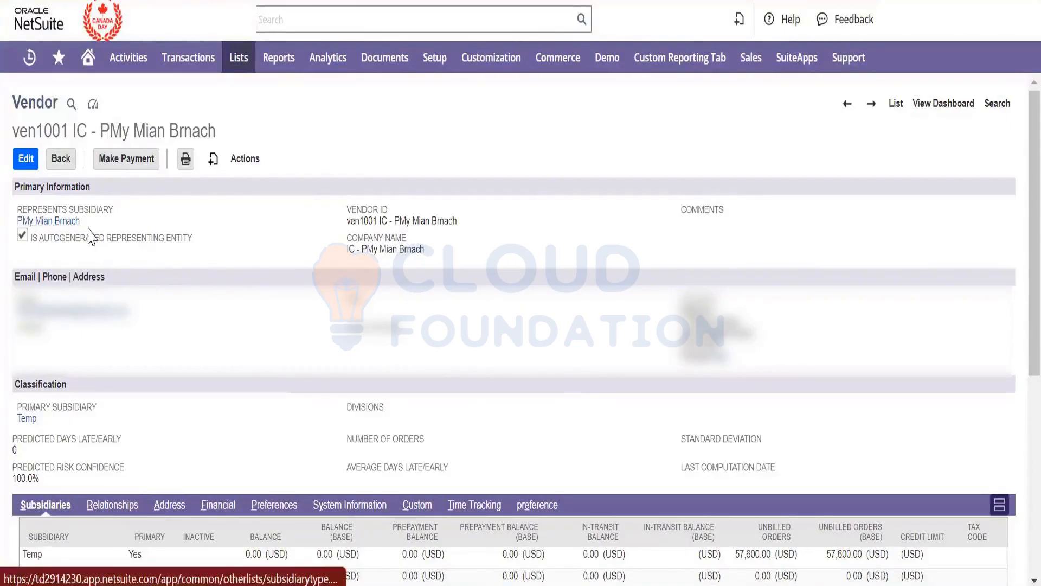
- From the Subsidiaries list, open the representing customer record IC - PMy Mian Brnach in a separate browser tab and look through its subsidiaries
triple_click(420, 219)
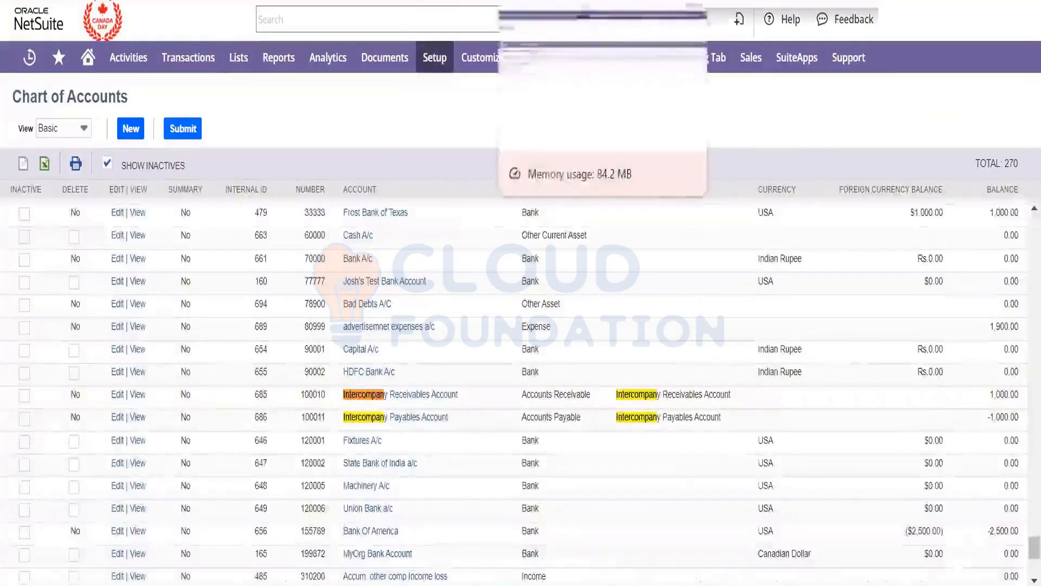
click(434, 1)
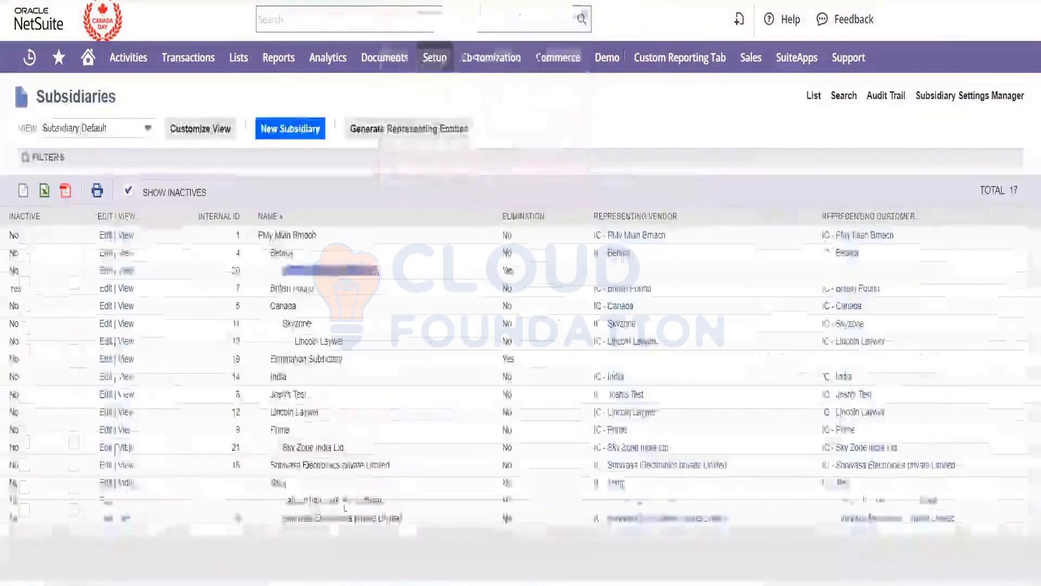
right_click(847, 247)
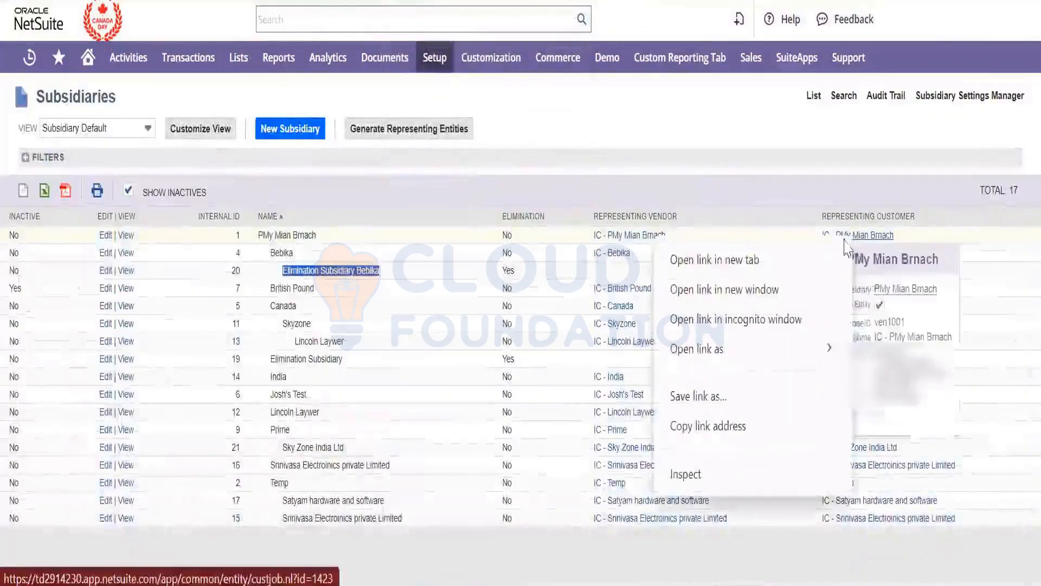
click(821, 259)
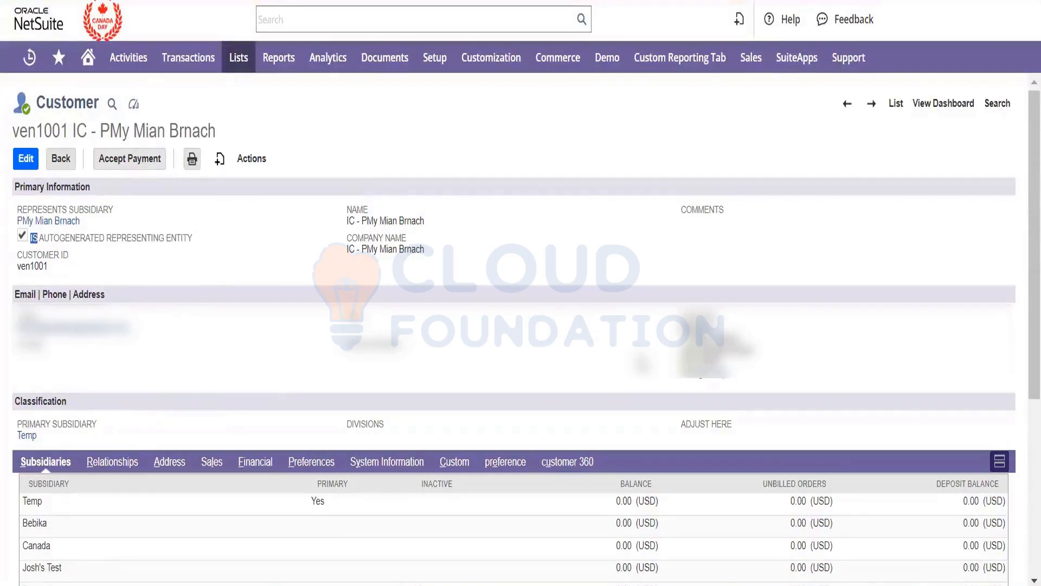
scroll(644, 362, down, 1)
scroll(644, 362, down, 3)
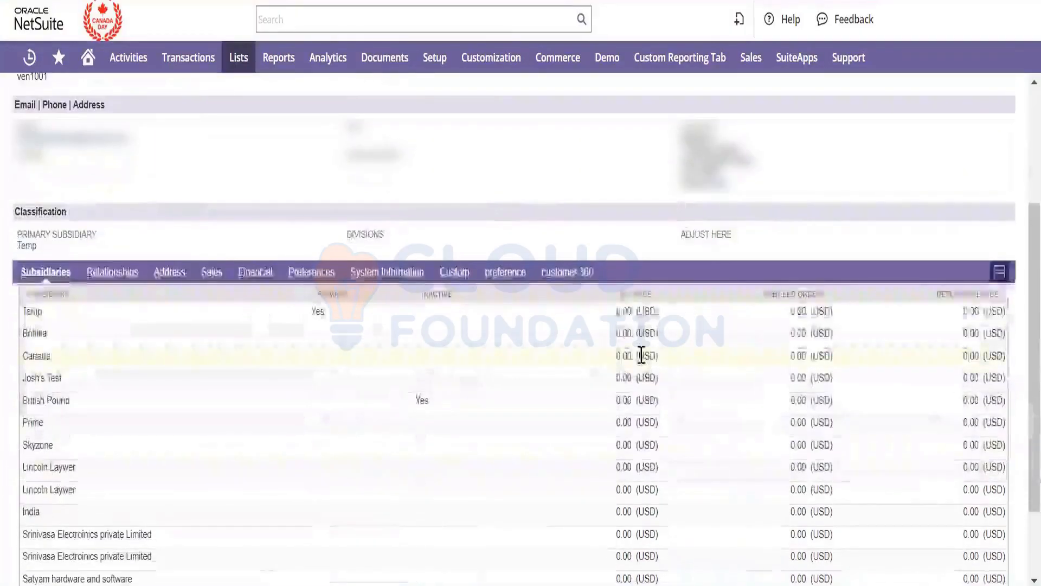
scroll(643, 364, up, 3)
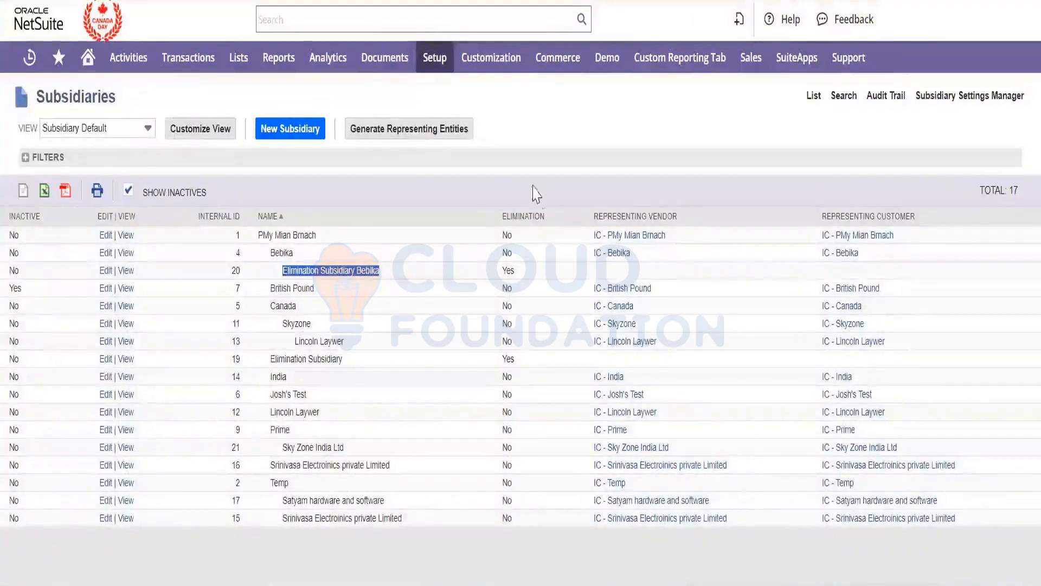
- Open the list of intercompany journal entries in a separate browser tab
mouse_move(188, 58)
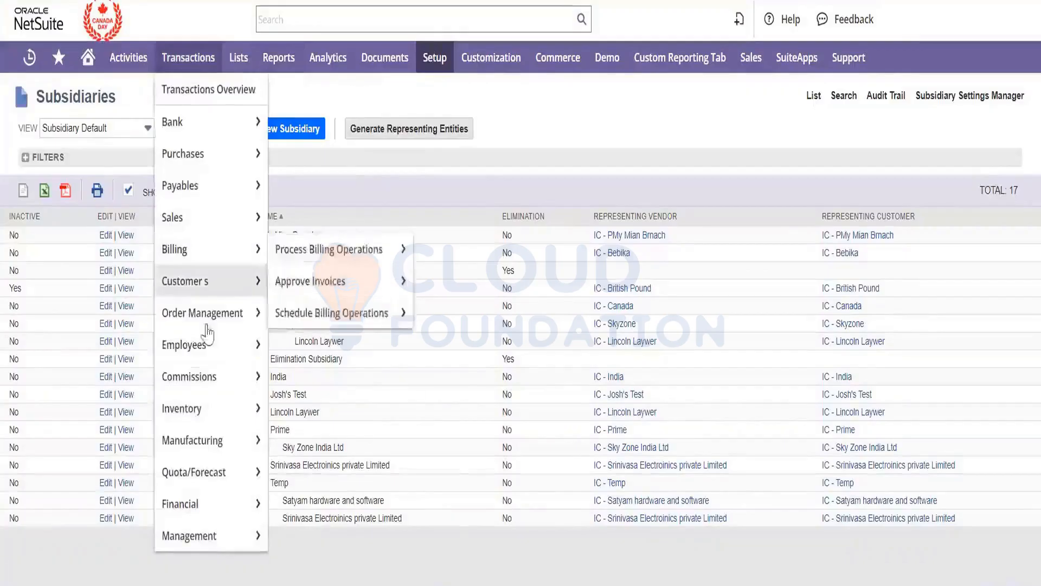
mouse_move(232, 501)
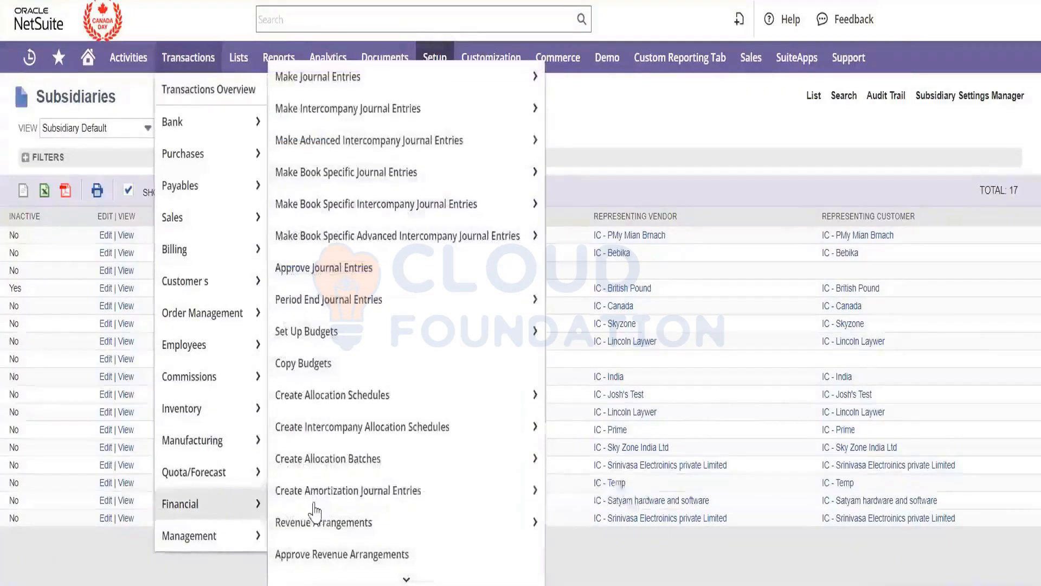
mouse_move(390, 146)
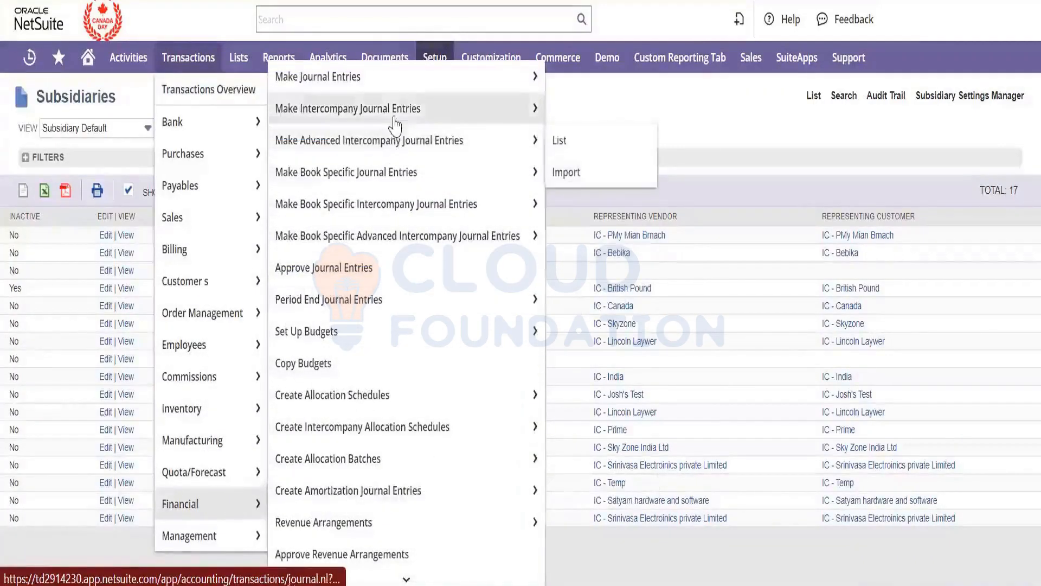
mouse_move(476, 119)
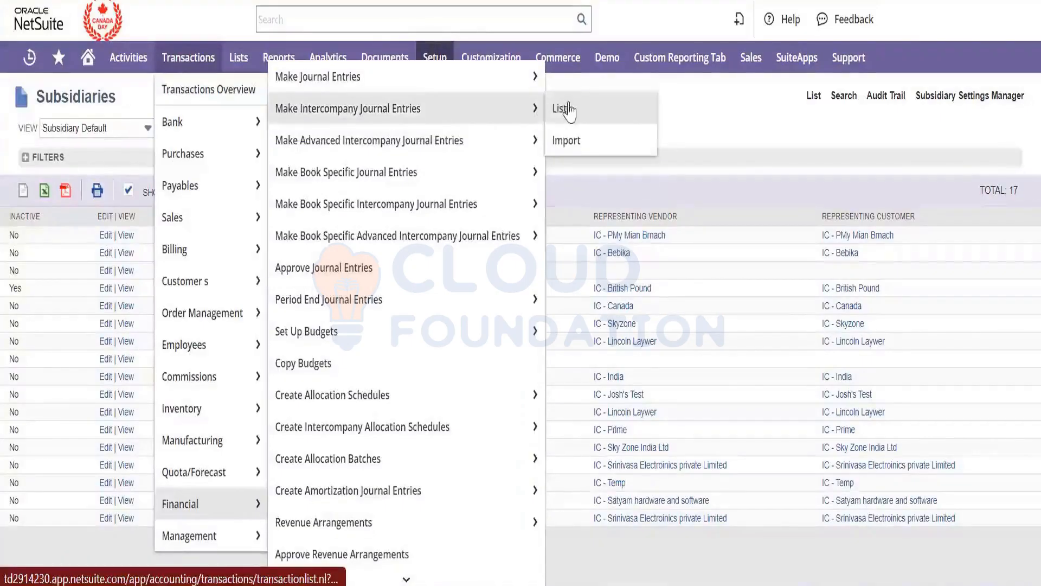
right_click(568, 111)
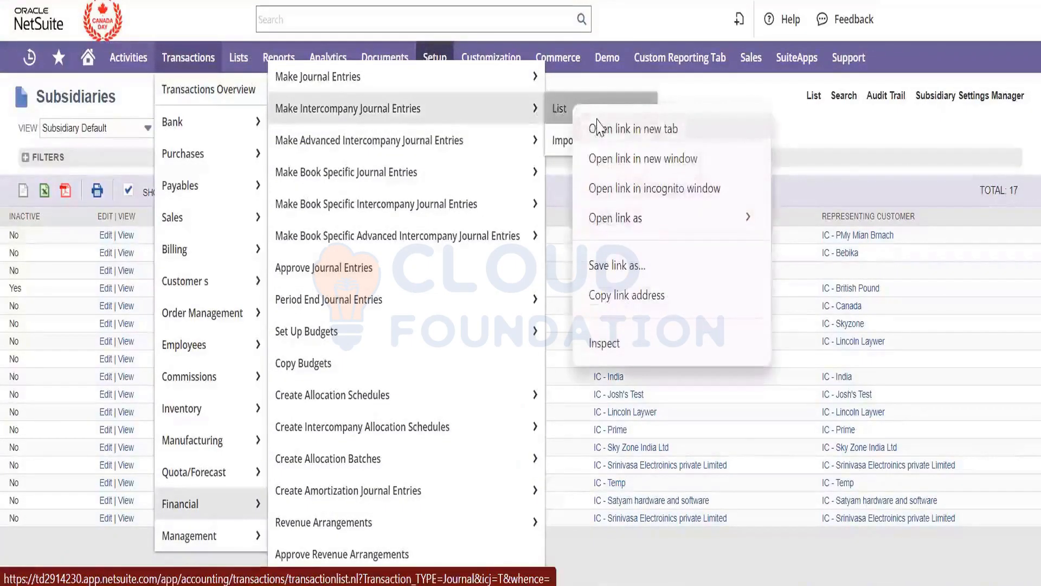
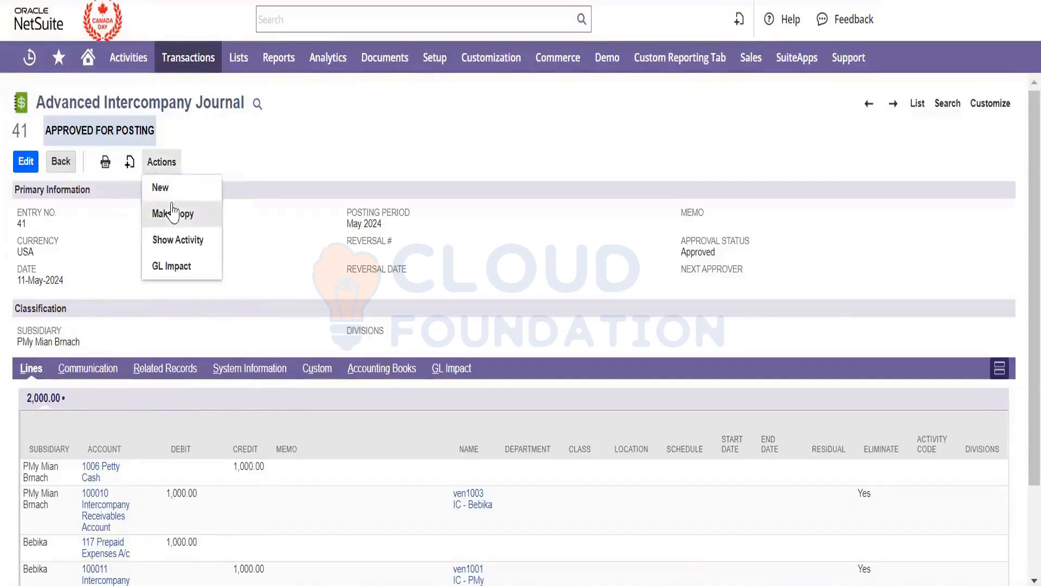
- Make a copy of advanced intercompany journal 41 and remove all its lines except the PMy Mian Brnach 1006 Petty Cash line
click(174, 212)
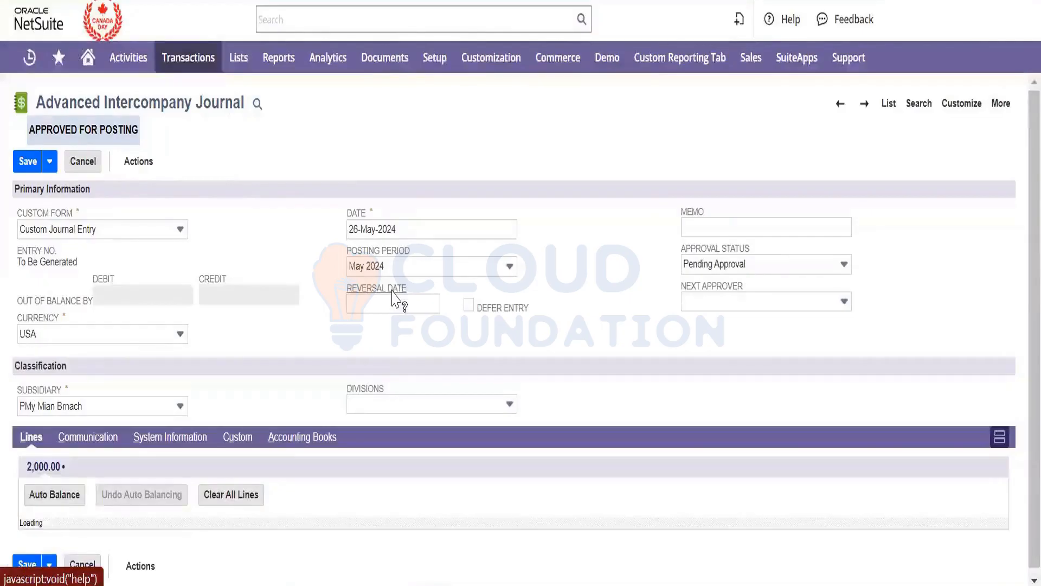
scroll(393, 293, down, 3)
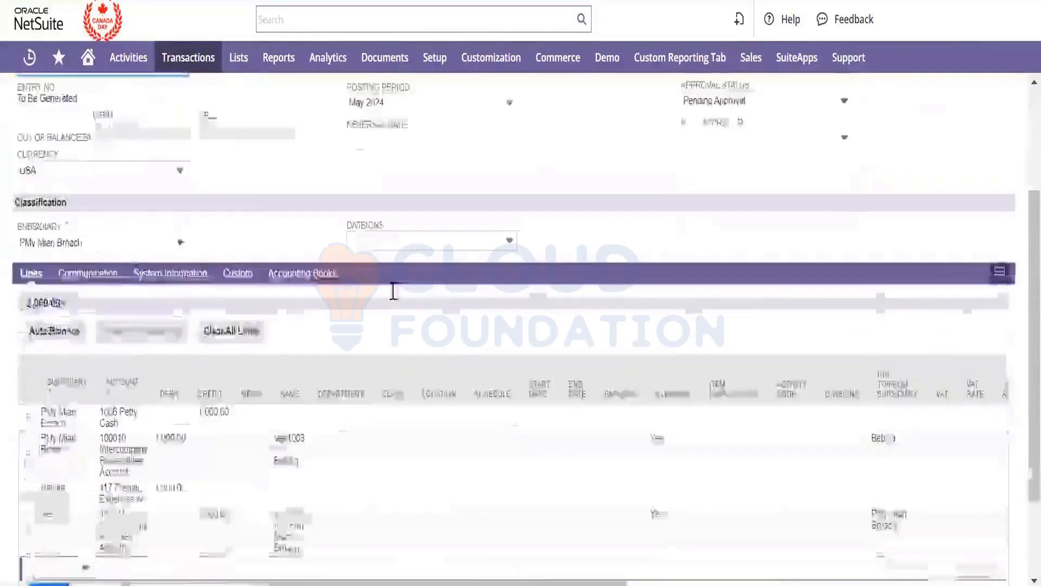
scroll(393, 292, down, 2)
click(172, 385)
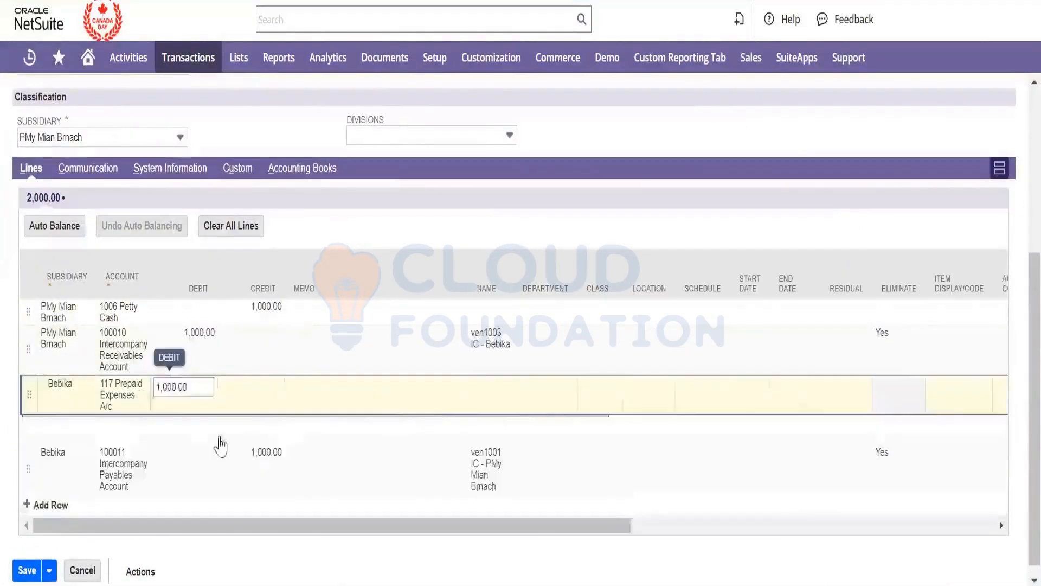
click(275, 427)
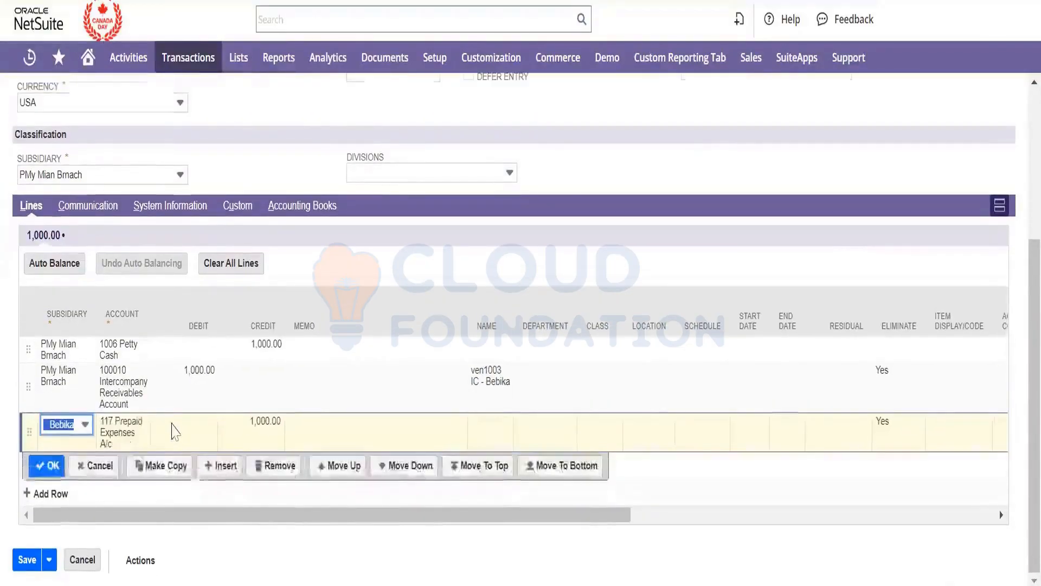
click(175, 431)
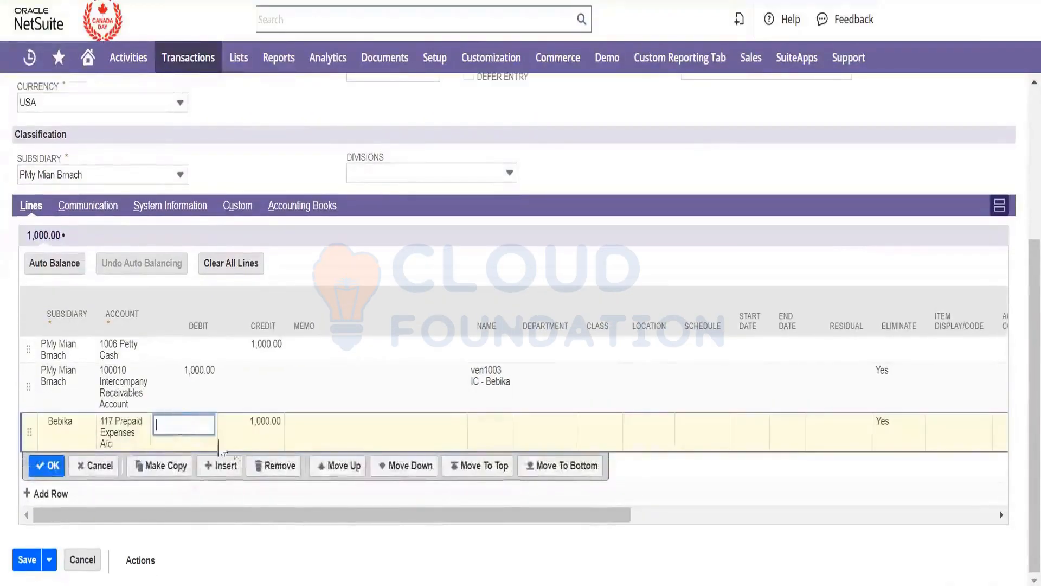
click(274, 465)
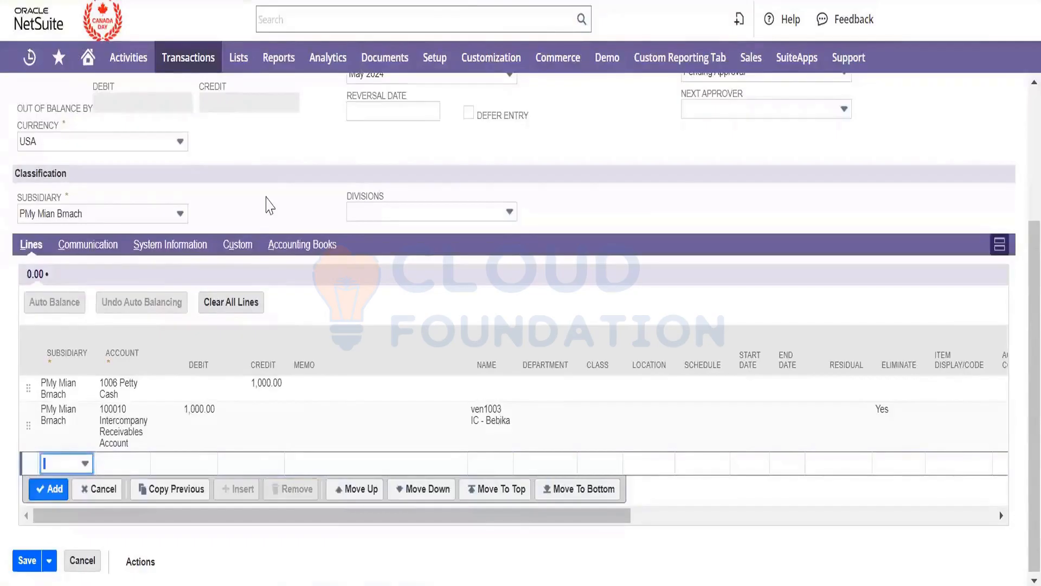
click(267, 198)
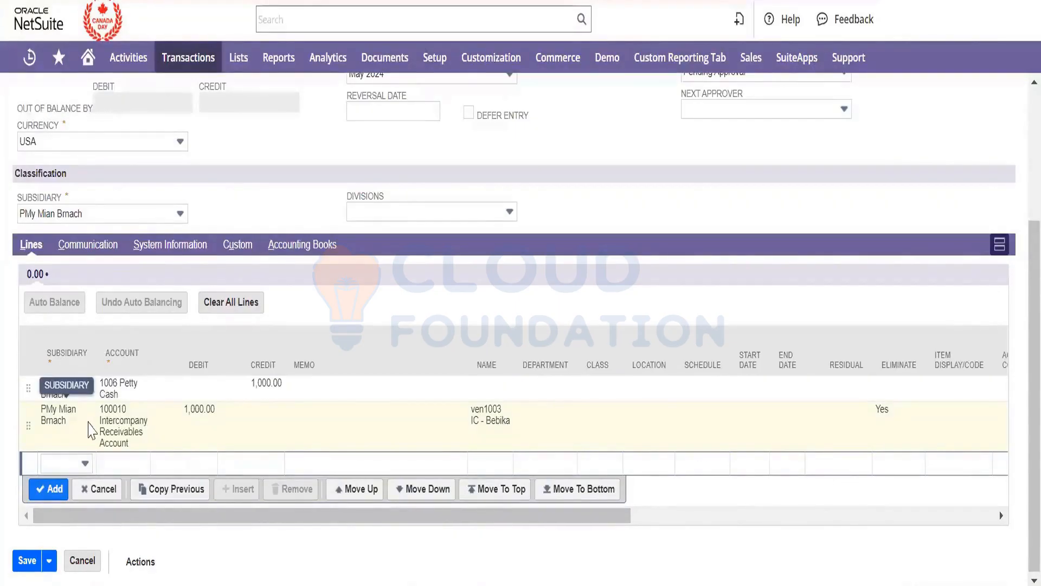
click(89, 431)
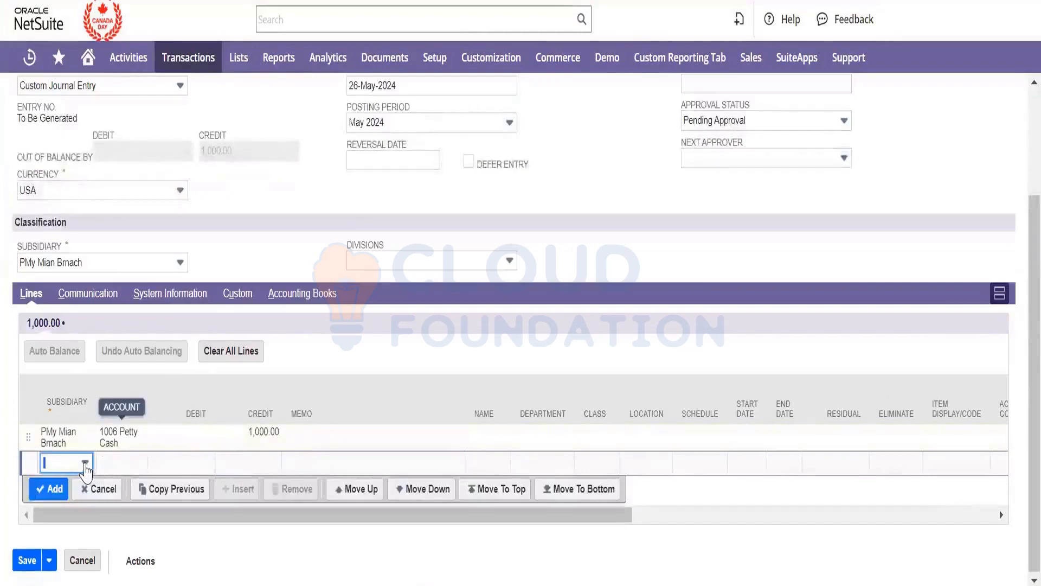
- Add a journal line for subsidiary Bebika with account 127 purchases a/c and a debit of 1,000.00
click(85, 463)
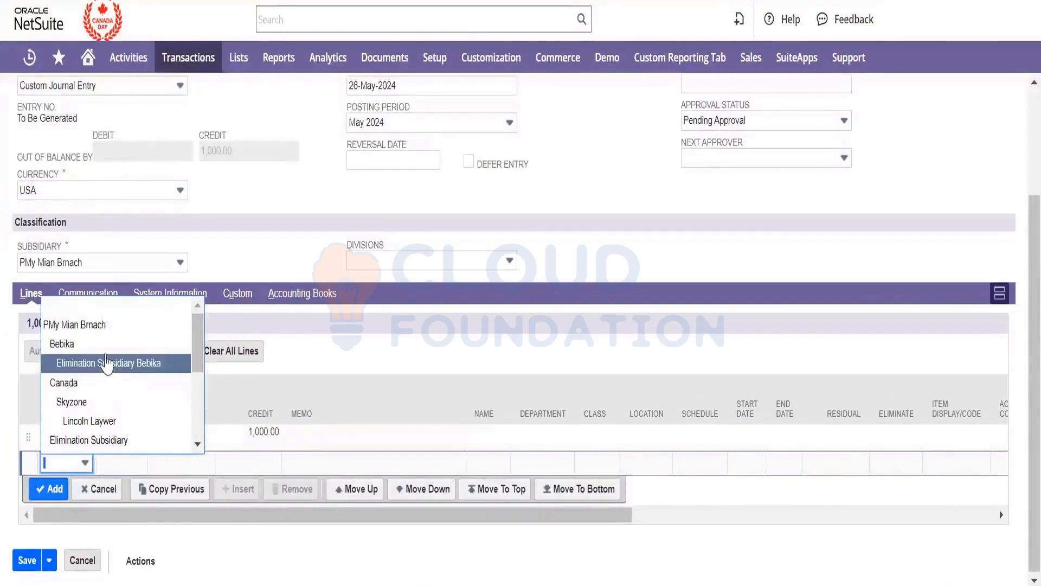
click(109, 347)
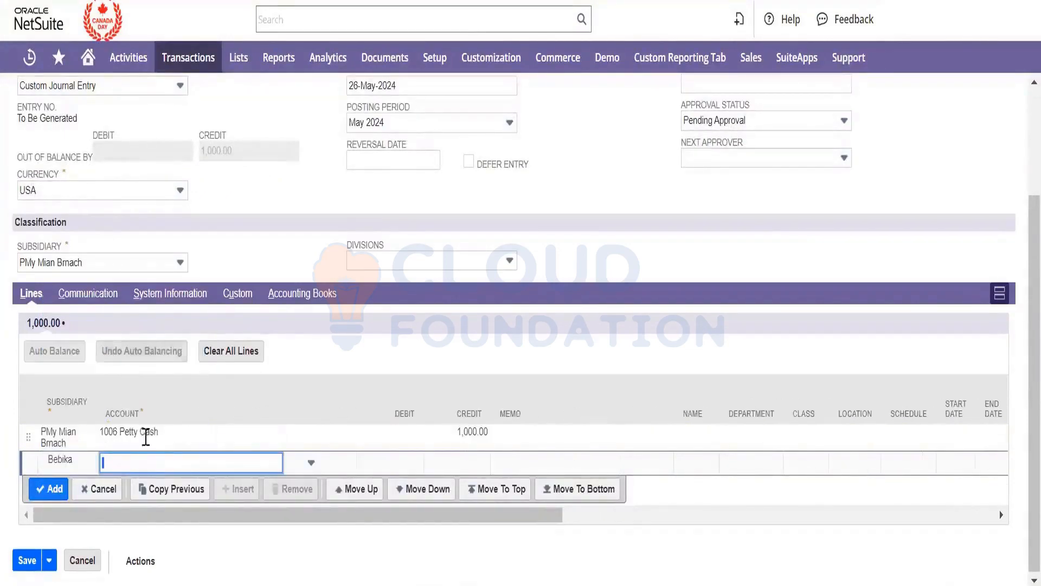
click(169, 467)
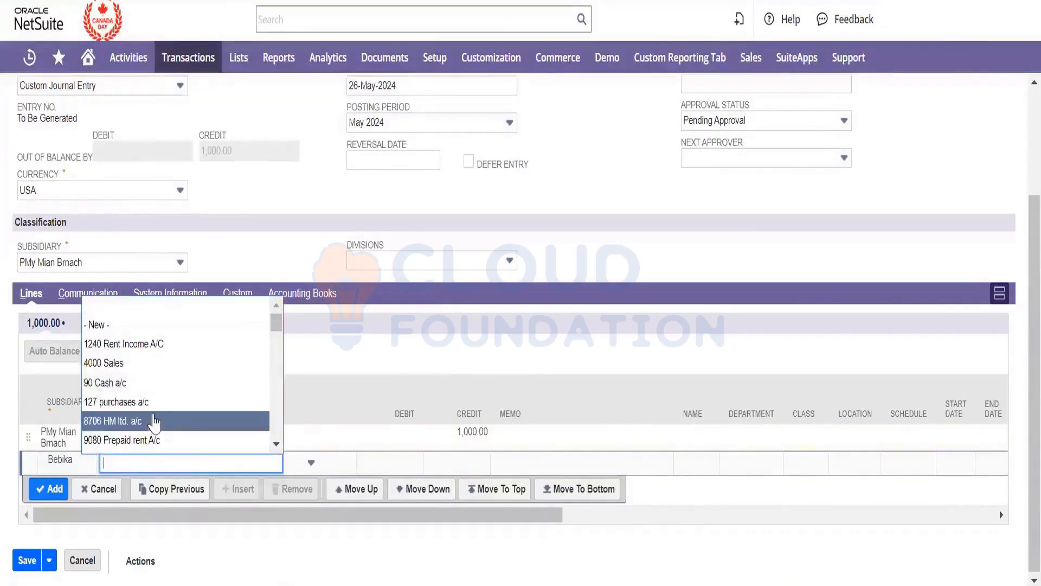
click(154, 415)
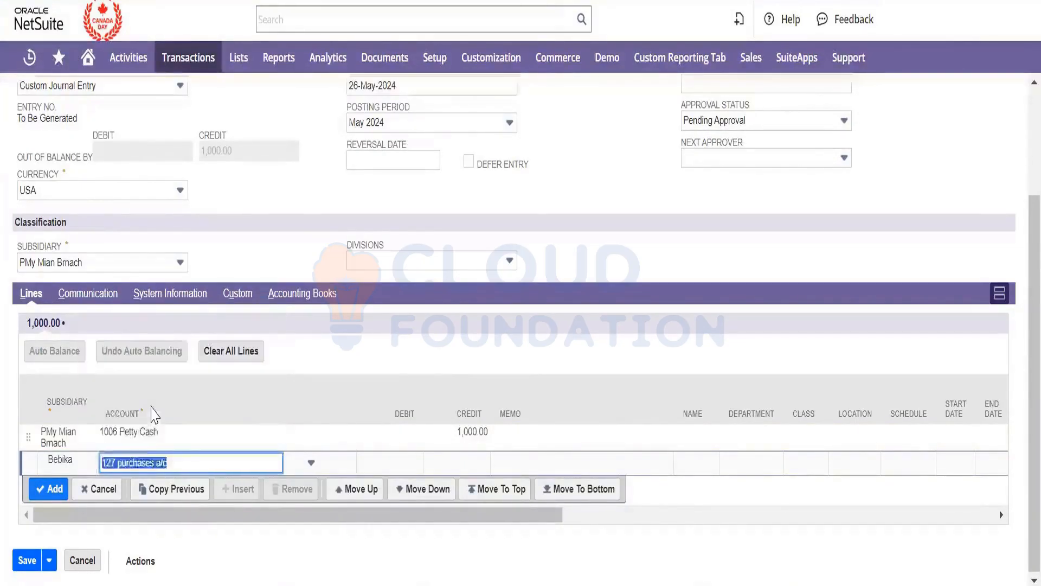
key(Tab)
key(Tab)
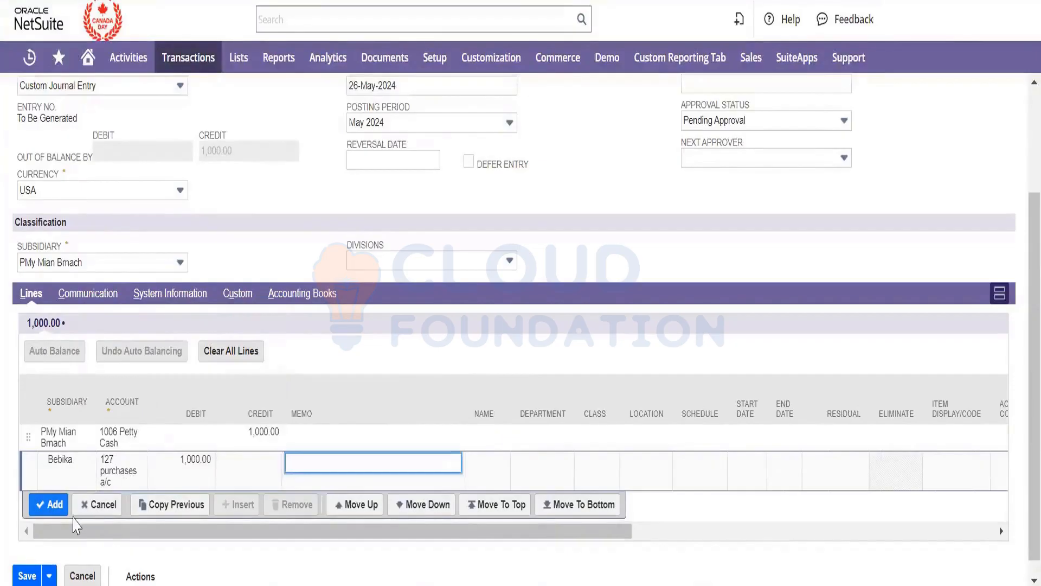
click(62, 509)
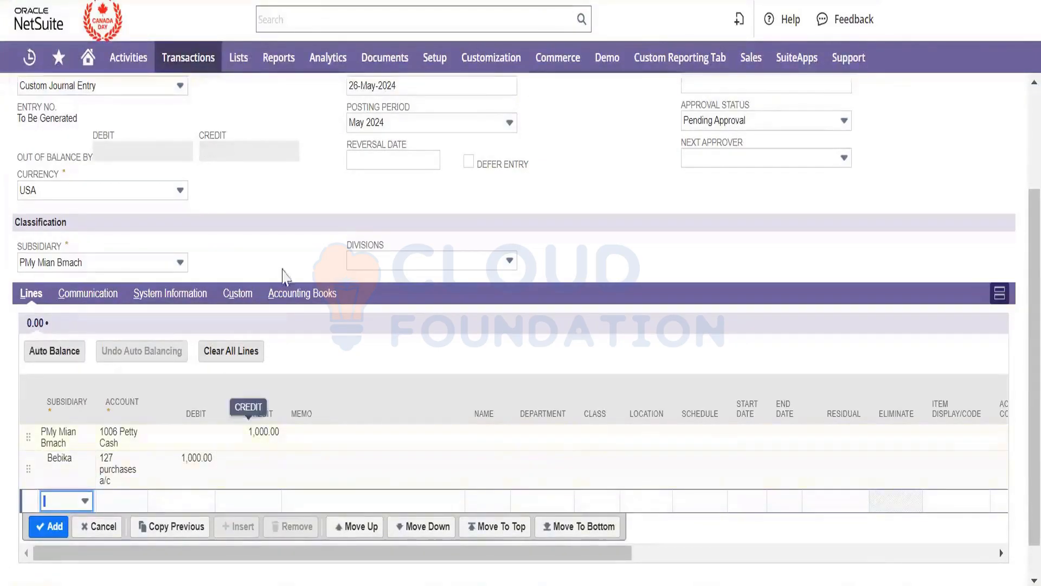
- Review the copied journal's custom form choices, header fields and lines
scroll(292, 253, up, 3)
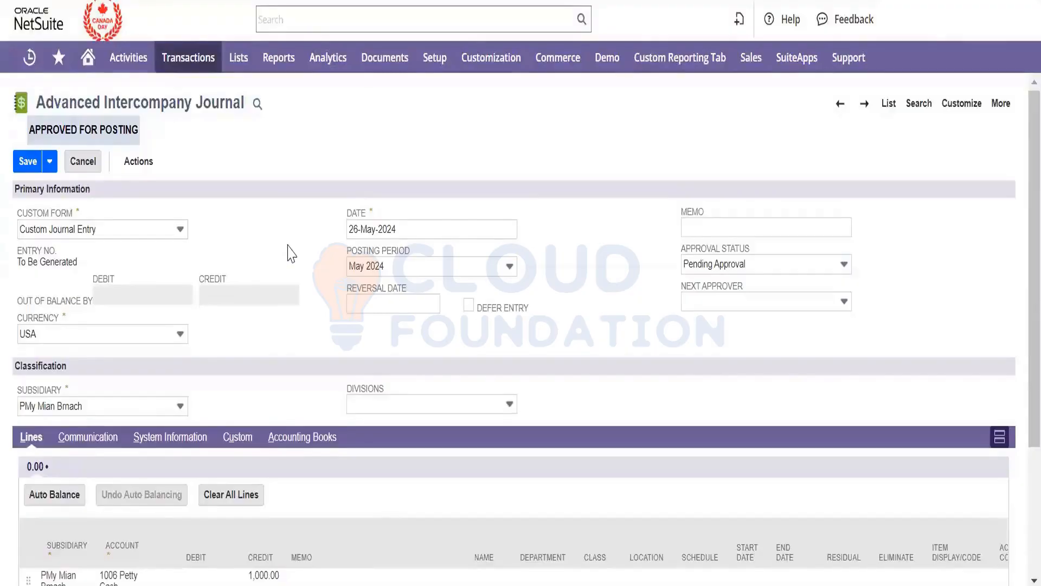
click(183, 238)
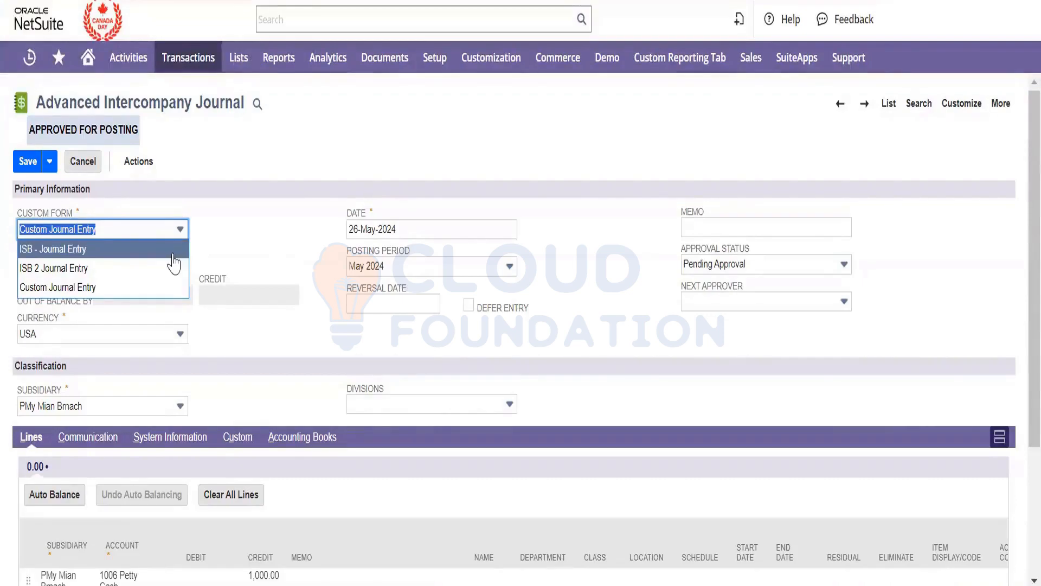
click(299, 253)
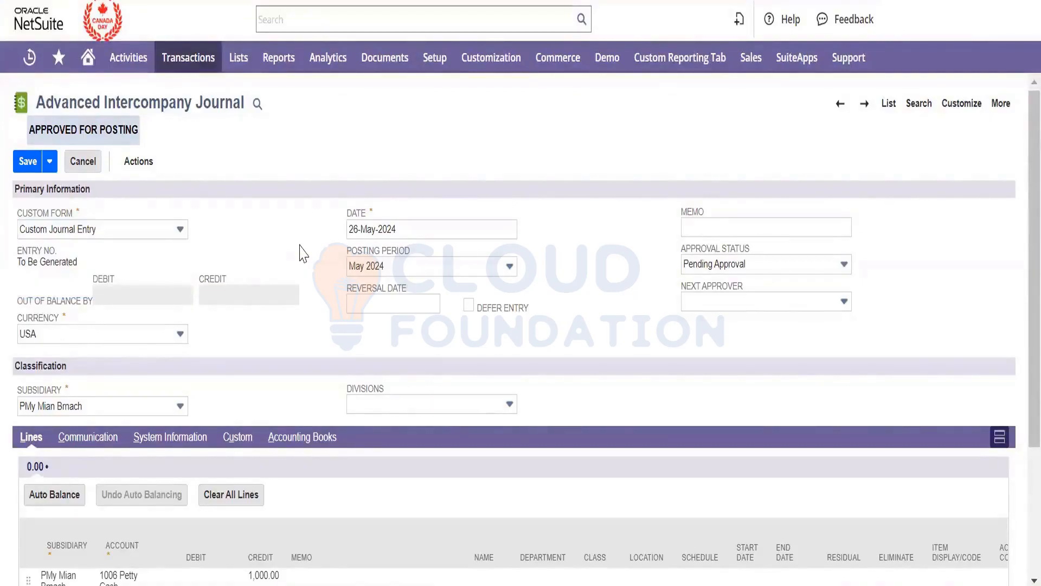
scroll(303, 253, down, 1)
scroll(356, 249, down, 3)
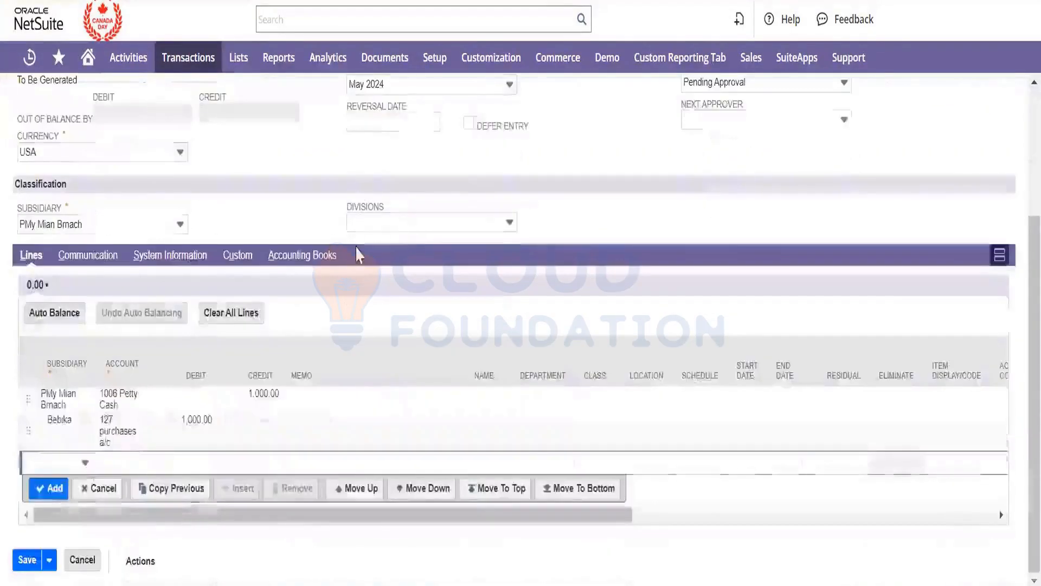
scroll(356, 248, up, 4)
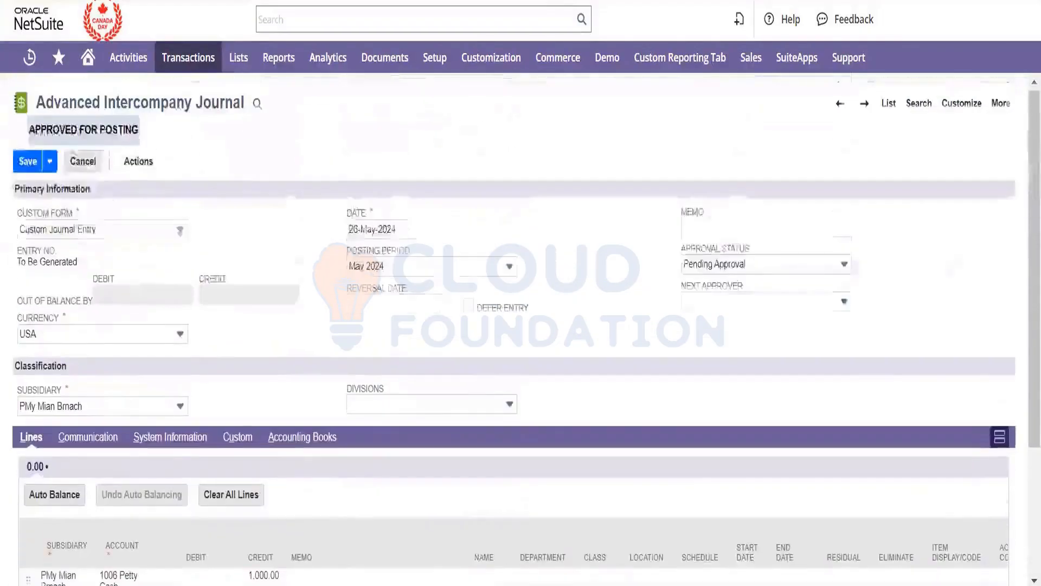
- Set the approval status of the new advanced intercompany journal to Approved
click(696, 266)
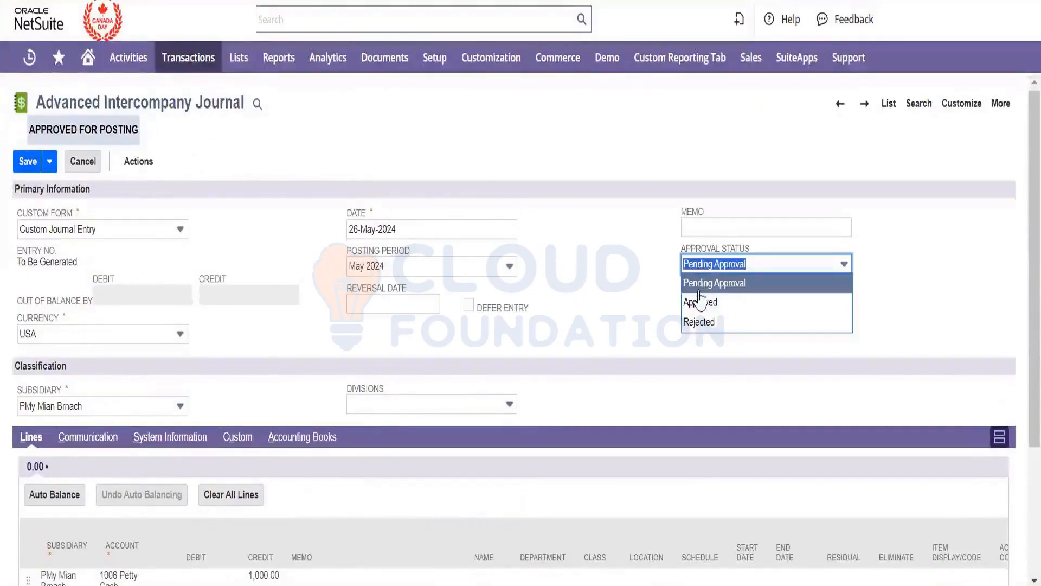
click(699, 301)
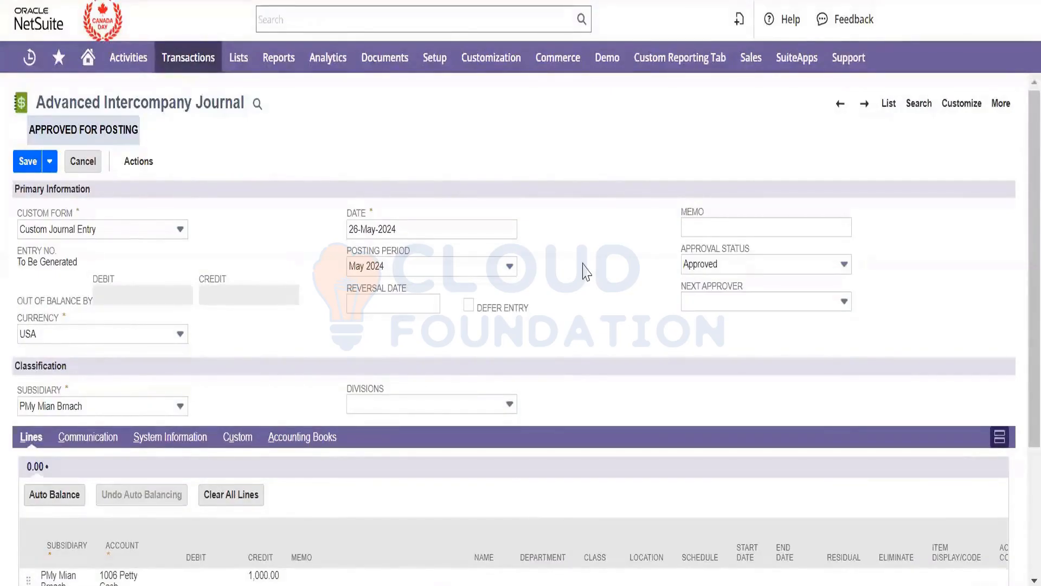
scroll(583, 270, down, 1)
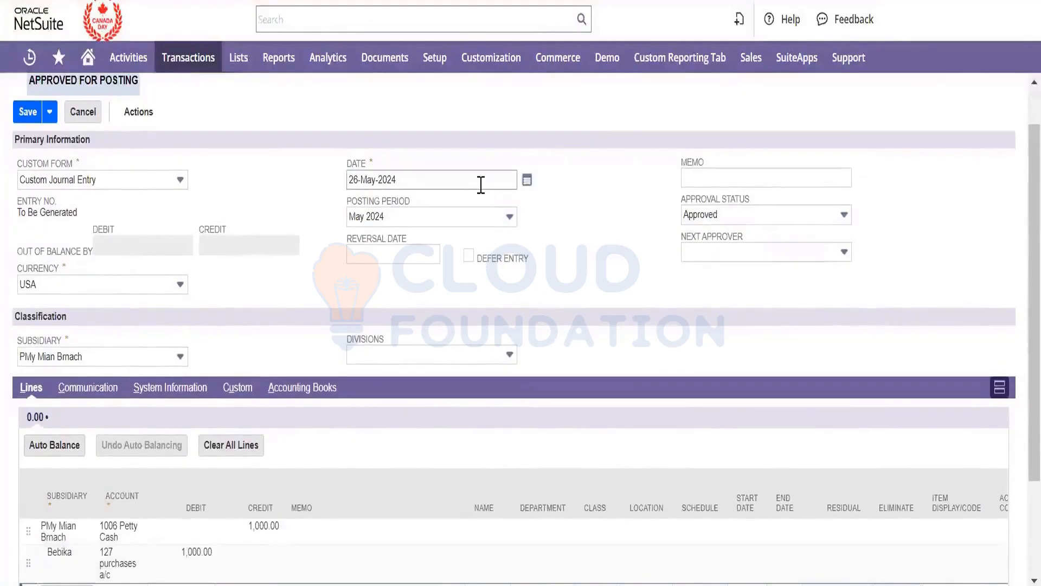
- Try 6-Jun-2024 as the journal date and set it back to 26-May-2024
click(527, 180)
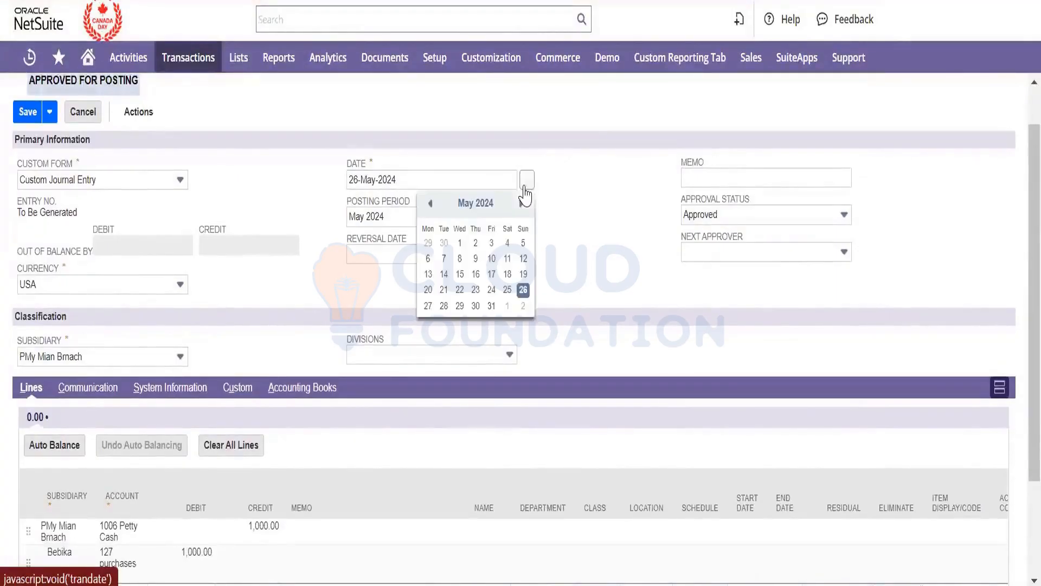
click(521, 204)
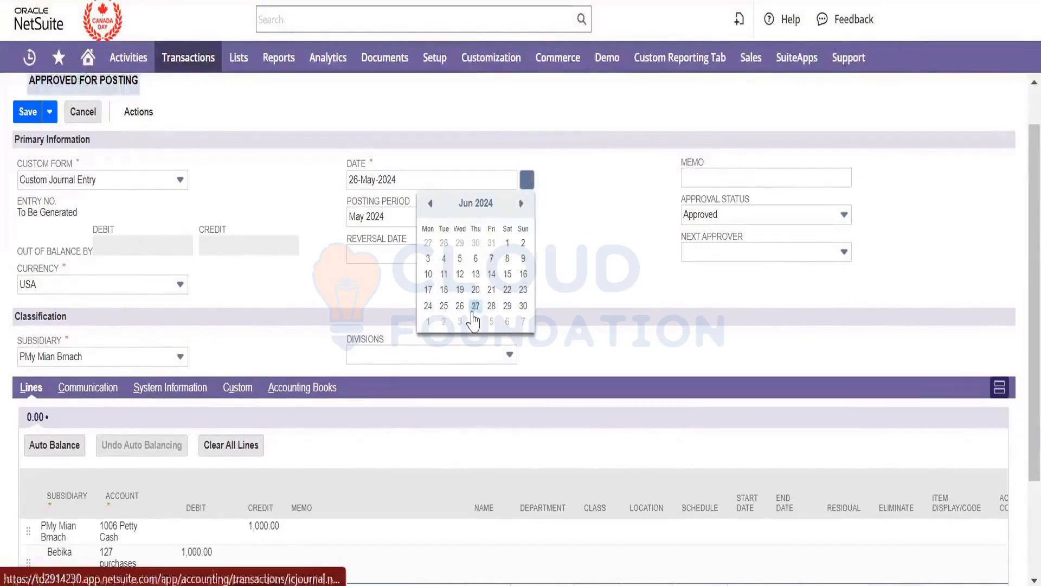
click(474, 260)
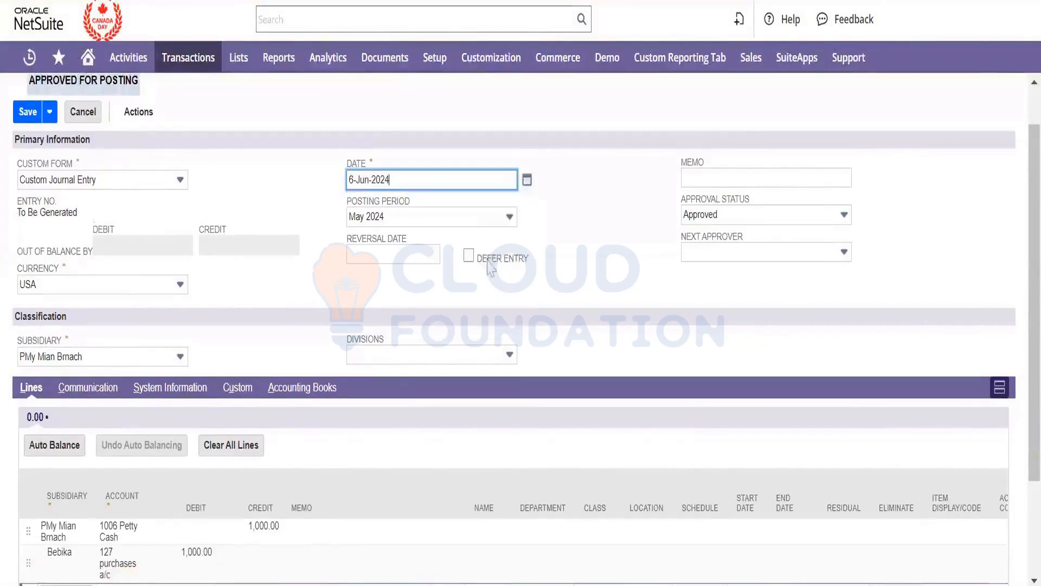
scroll(491, 266, down, 1)
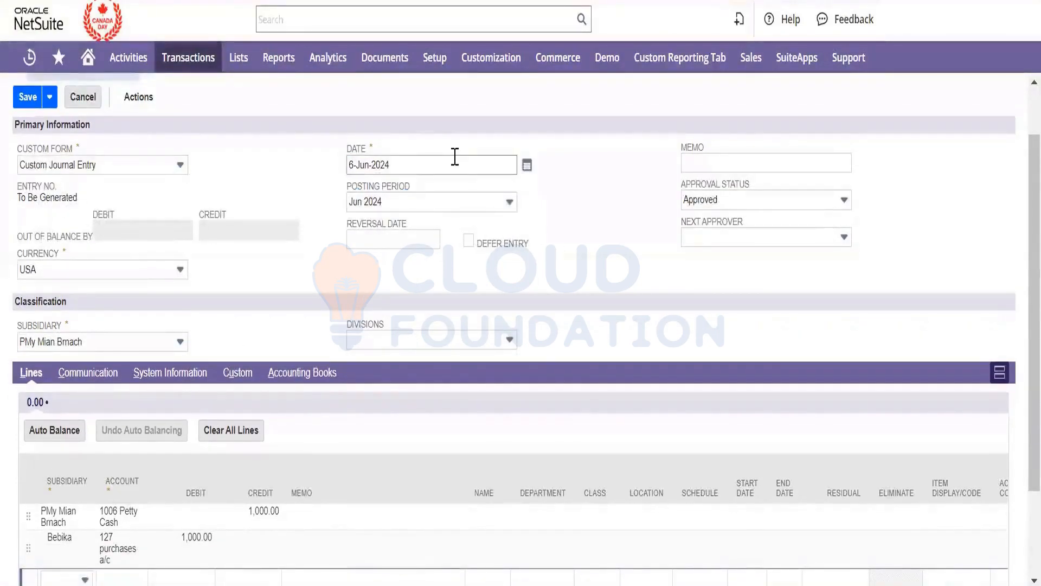
click(526, 166)
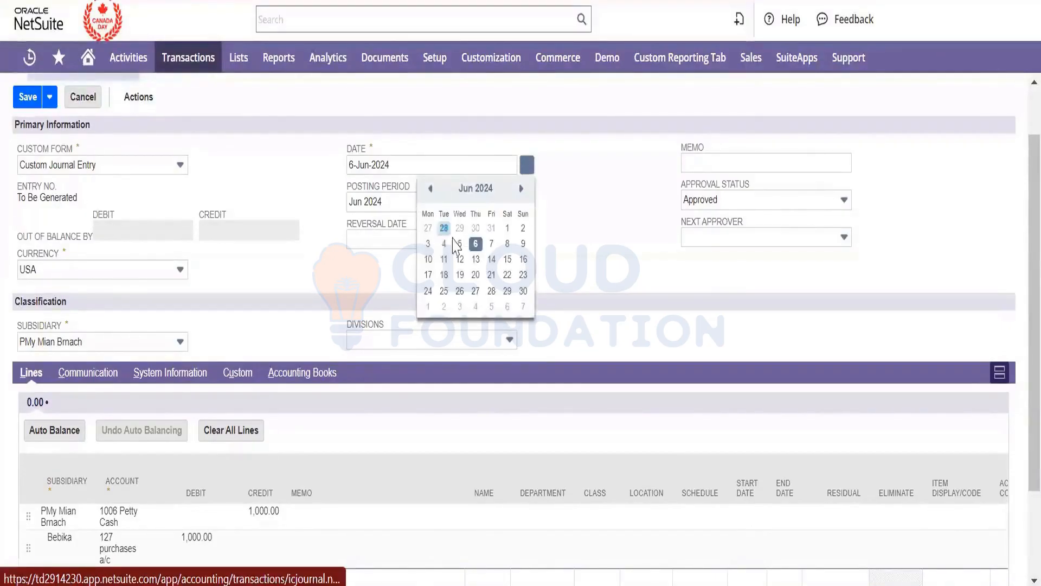
click(430, 189)
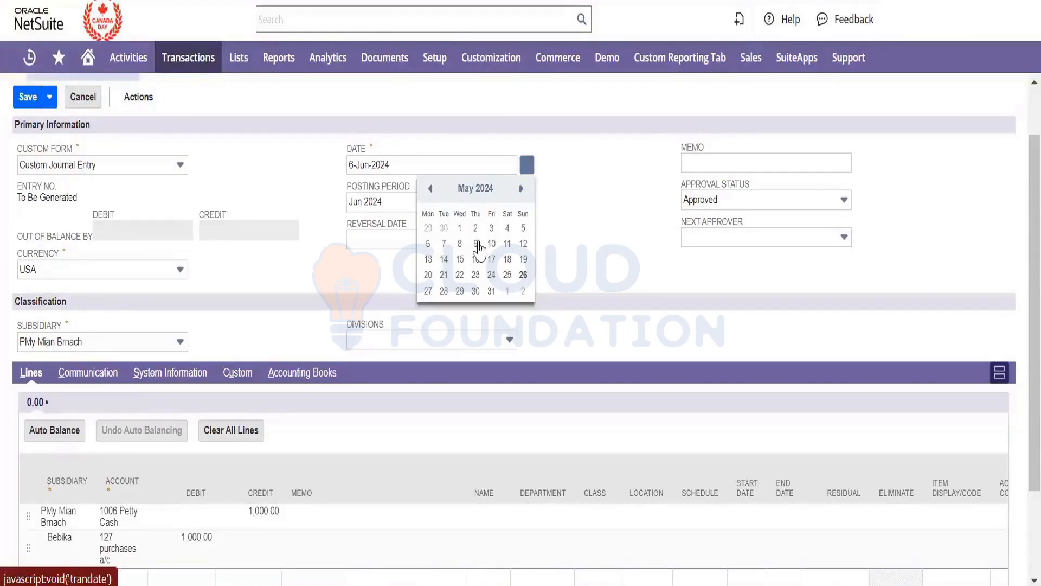
click(523, 275)
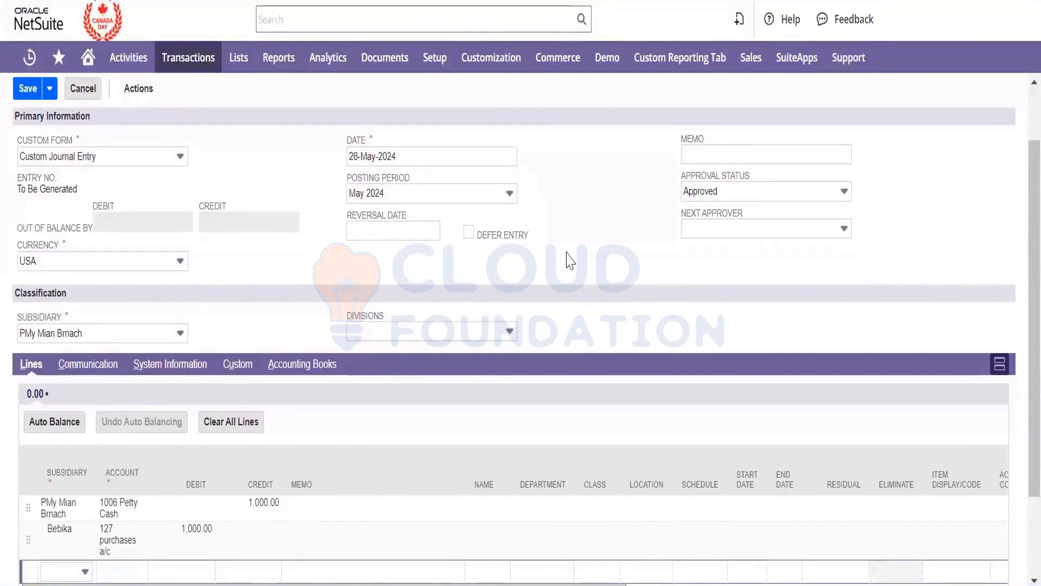
- Check the journal's Reversal Date field and read the field help for Defer Entry
click(398, 229)
click(399, 229)
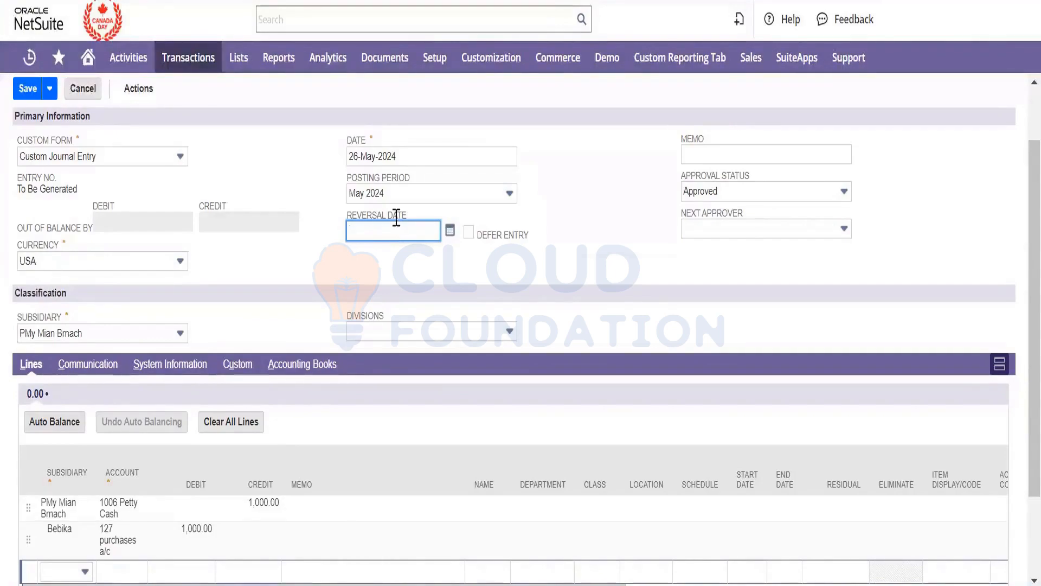
click(478, 239)
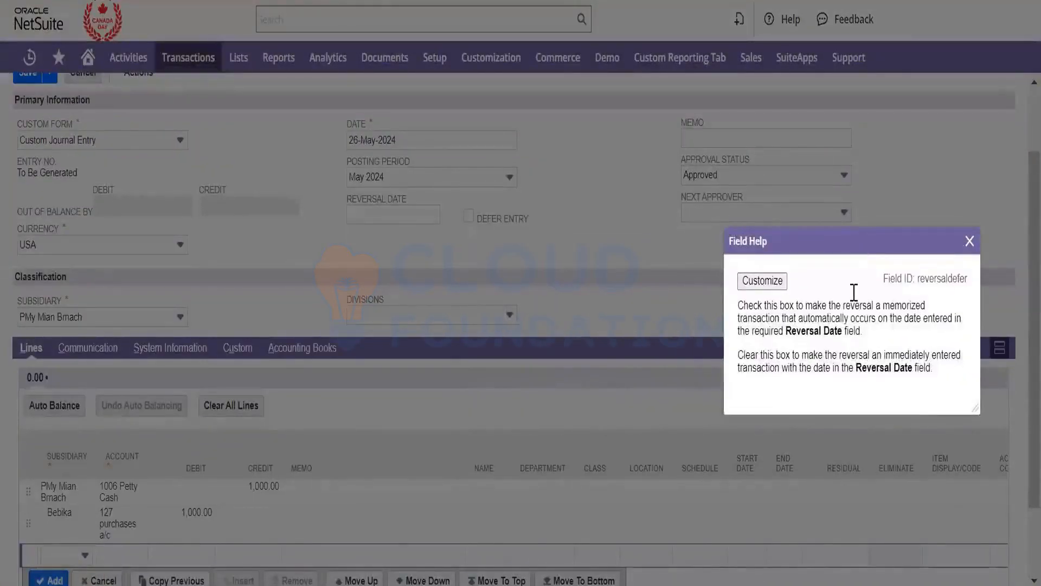
click(970, 240)
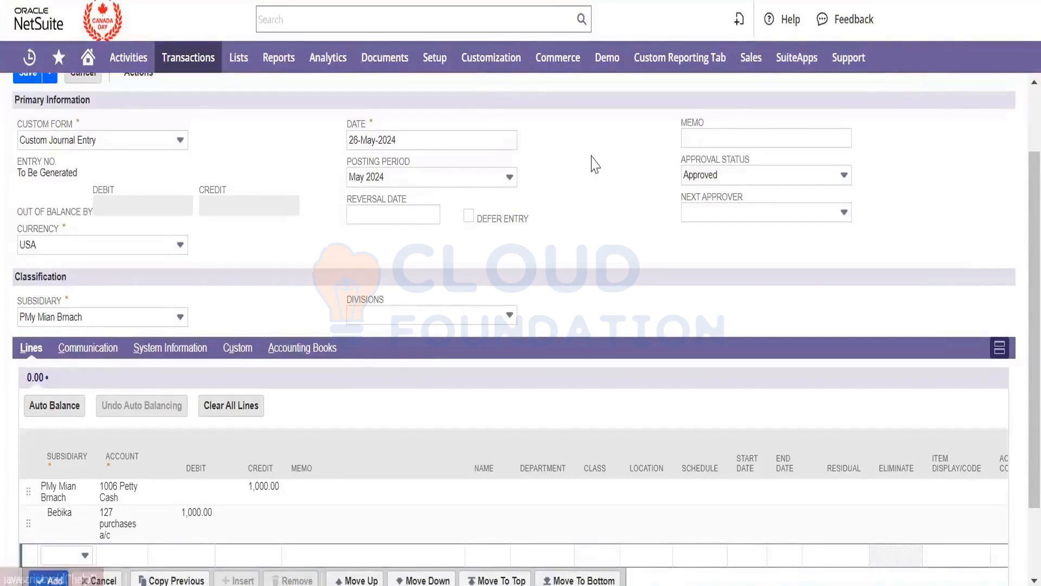
- Auto balance the journal lines and review the generated intercompany receivables and payables lines
scroll(443, 526, down, 2)
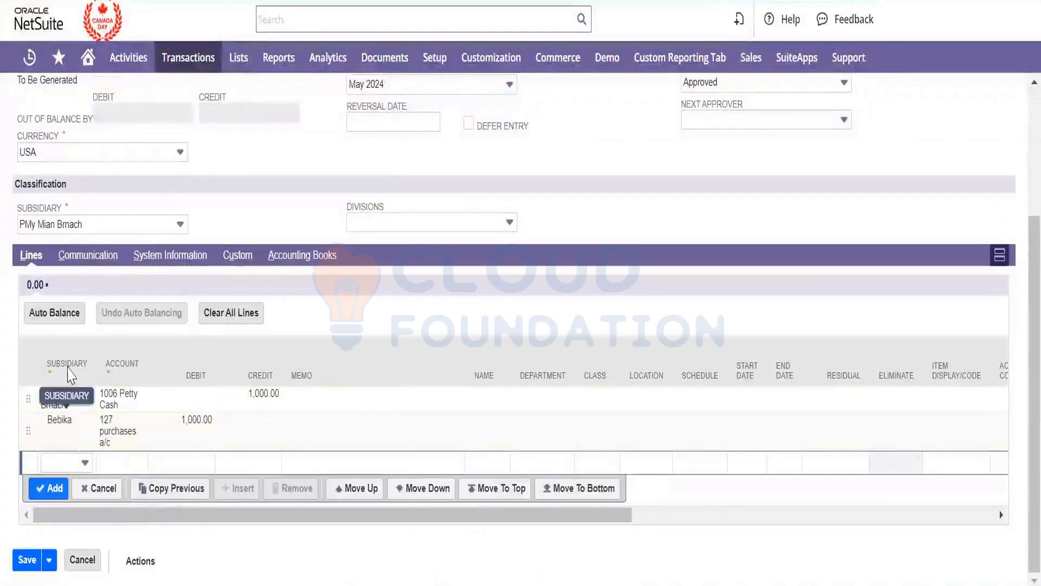
click(50, 321)
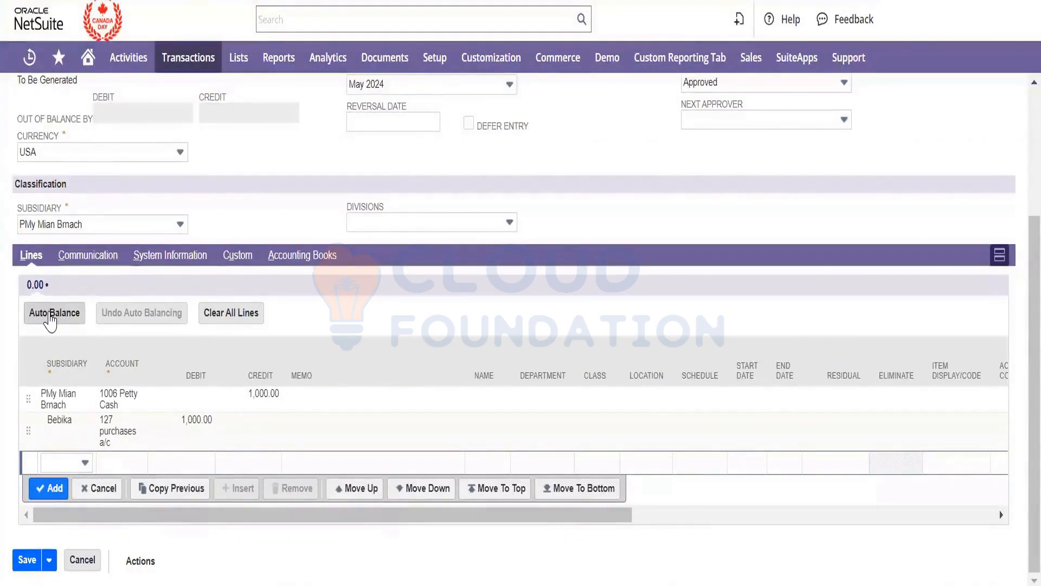
click(51, 320)
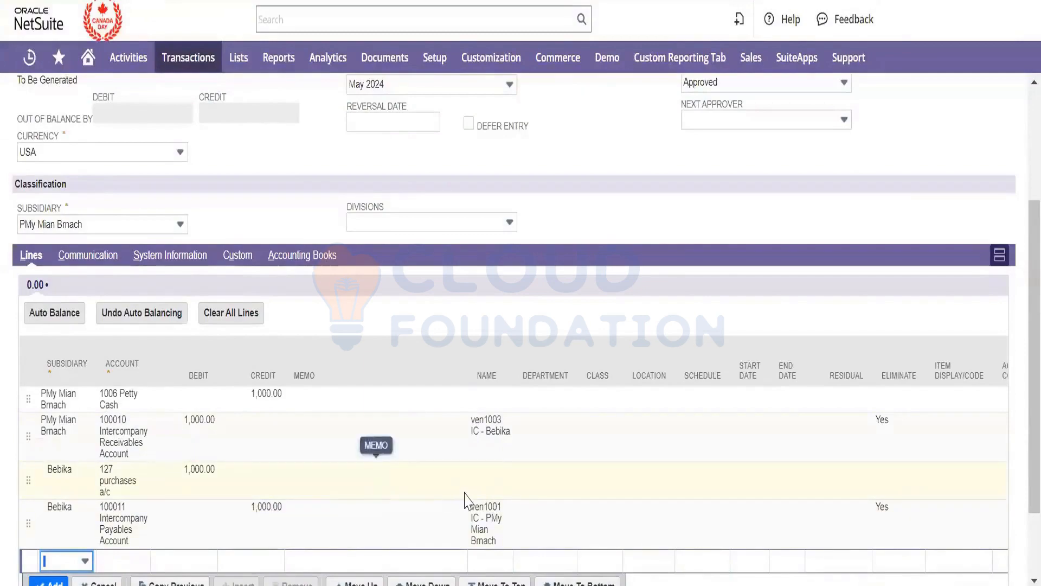
scroll(463, 496, right, 10)
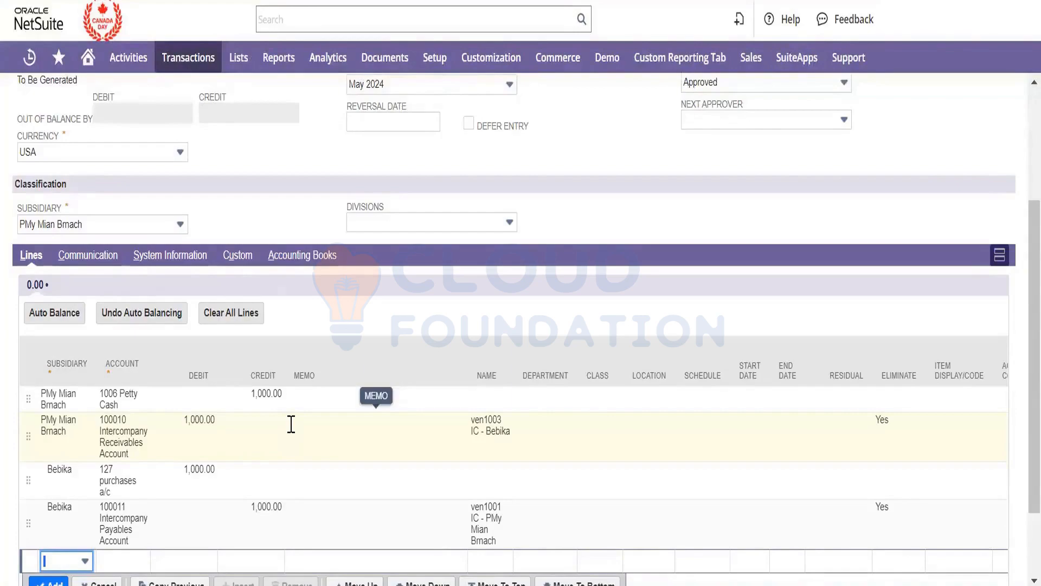
scroll(292, 424, down, 2)
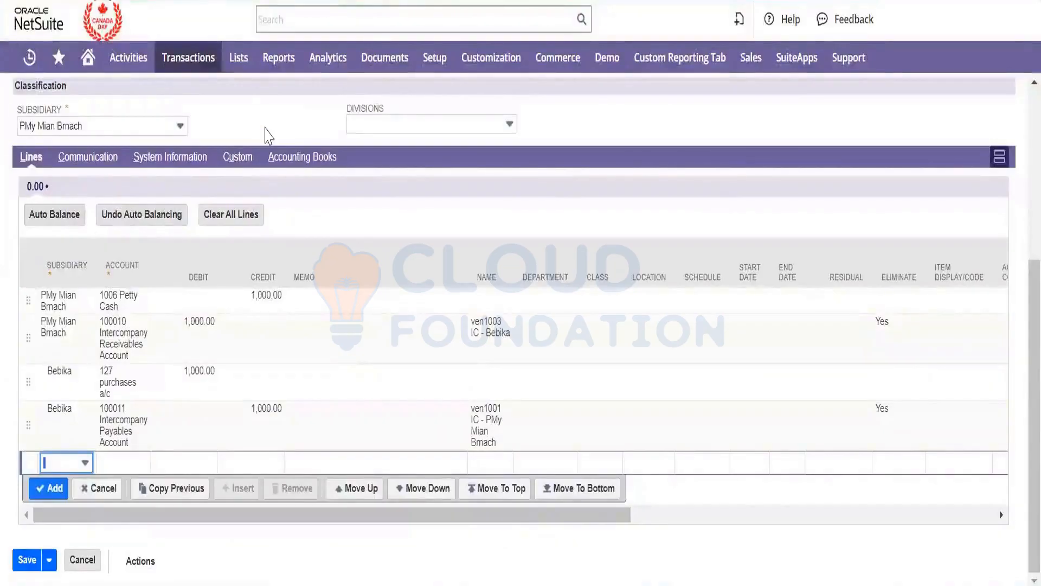
mouse_move(187, 57)
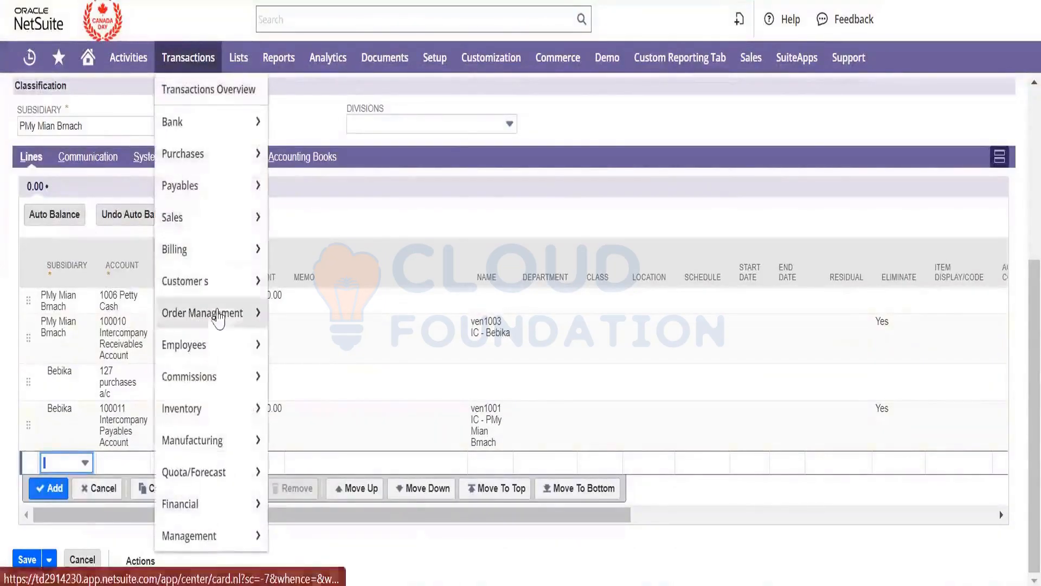
mouse_move(233, 503)
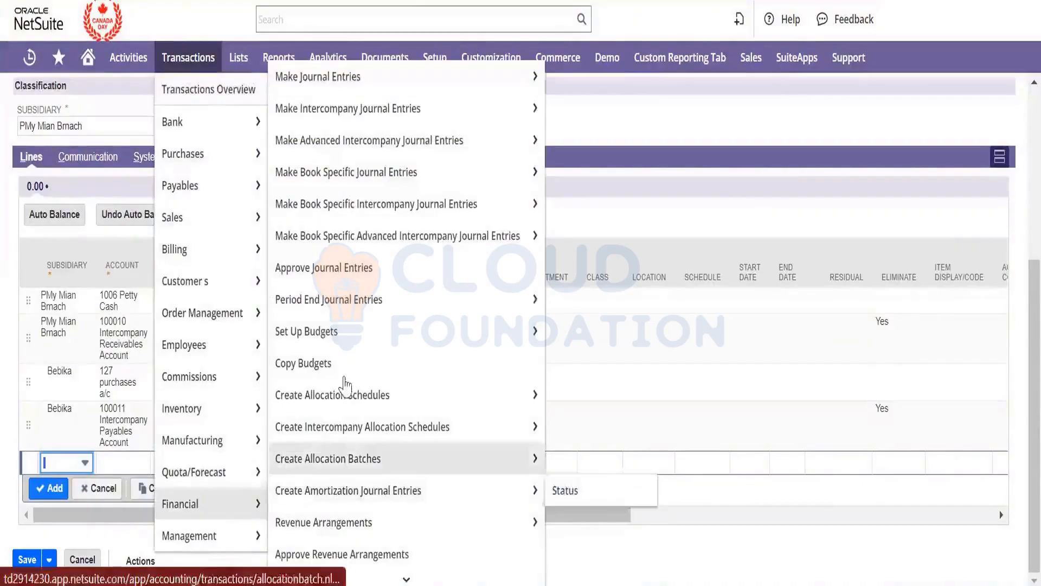
mouse_move(359, 136)
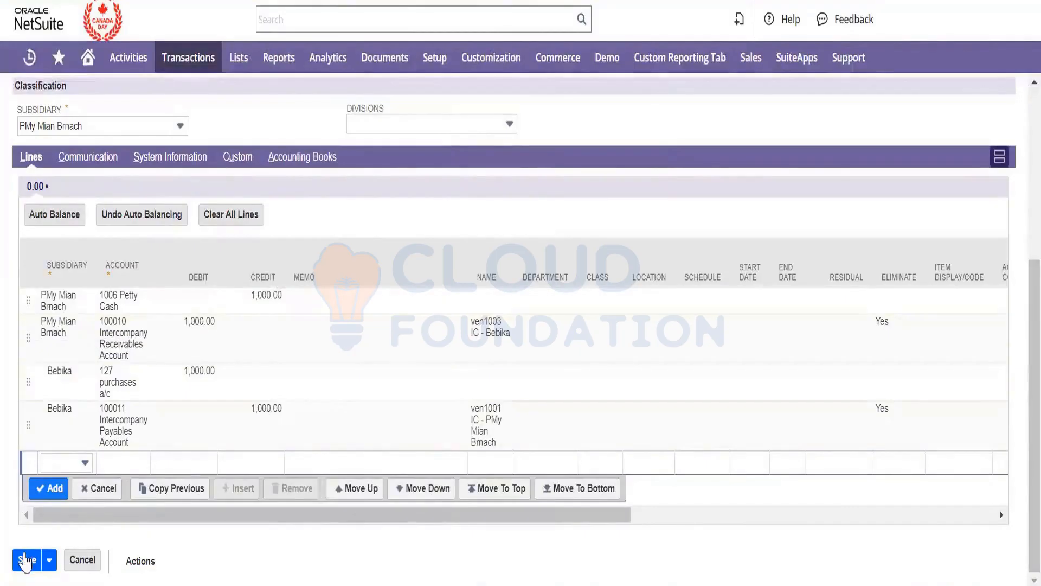
- Save the advanced intercompany journal and check its approval status
click(24, 560)
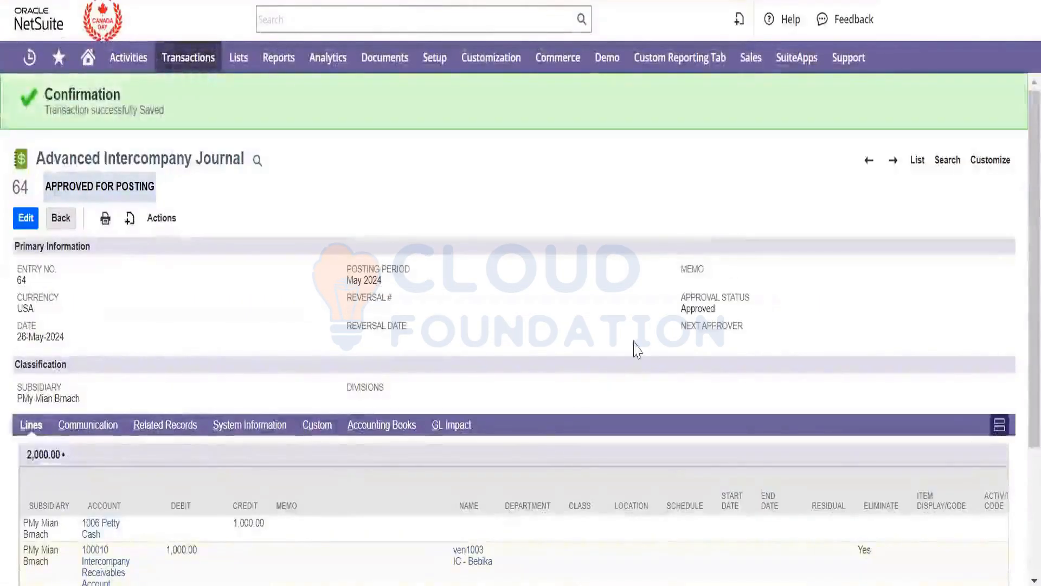
double_click(692, 310)
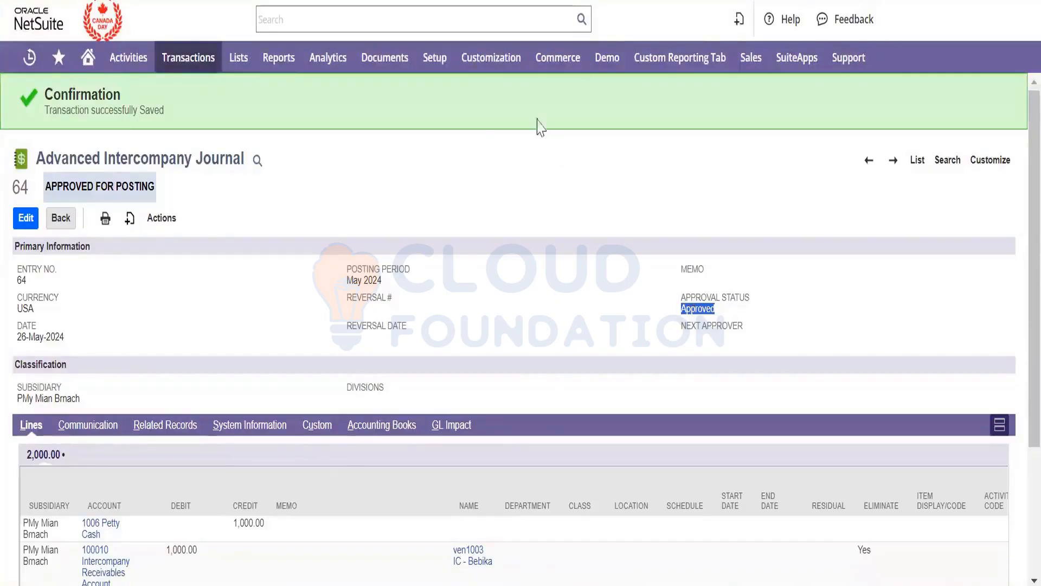
- Open Manage Accounting Periods in a separate browser tab and look through the list of periods
mouse_move(442, 62)
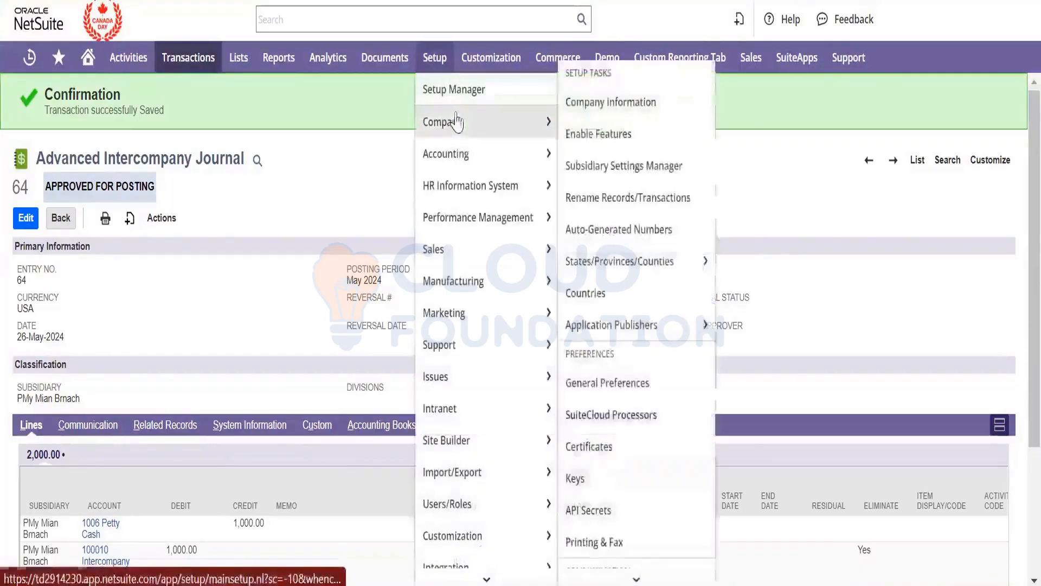
mouse_move(455, 153)
scroll(610, 298, down, 4)
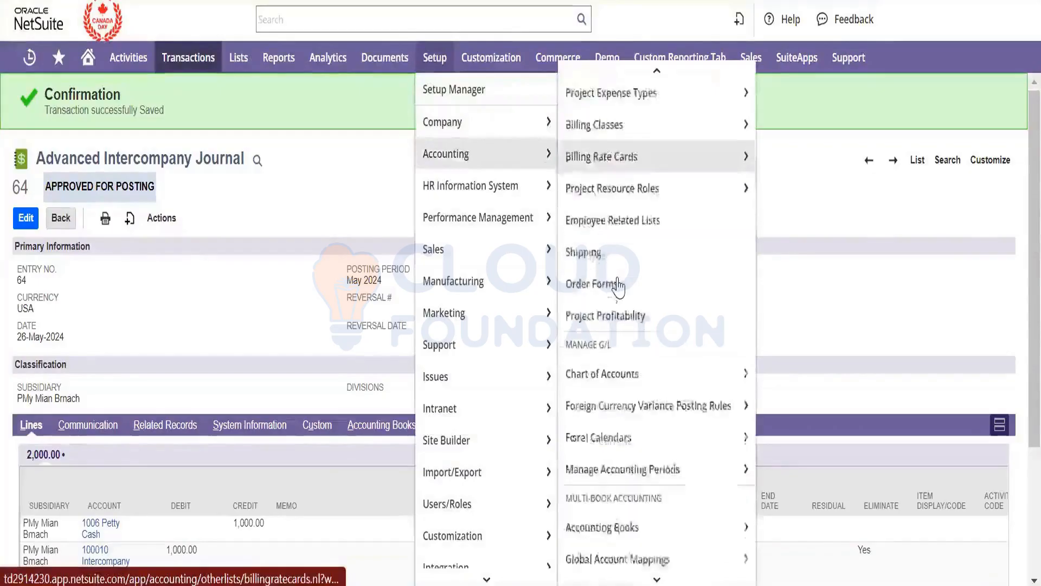
mouse_move(653, 365)
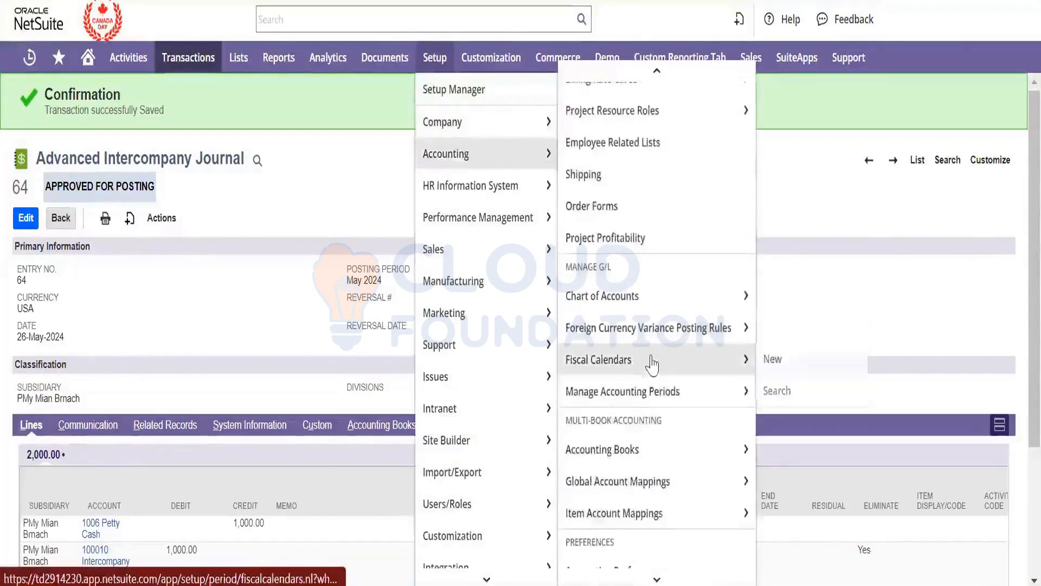
right_click(672, 390)
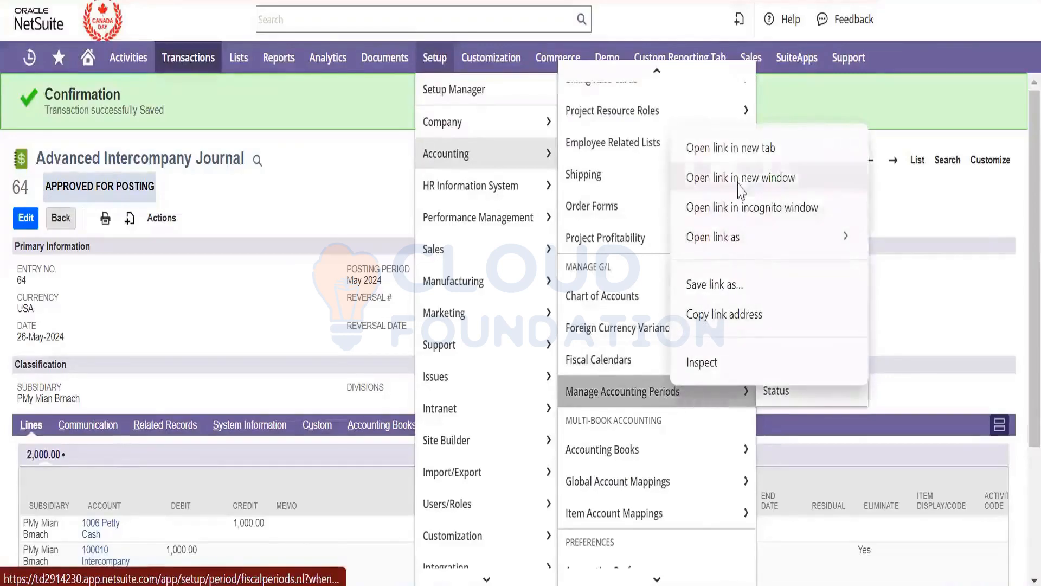
click(753, 162)
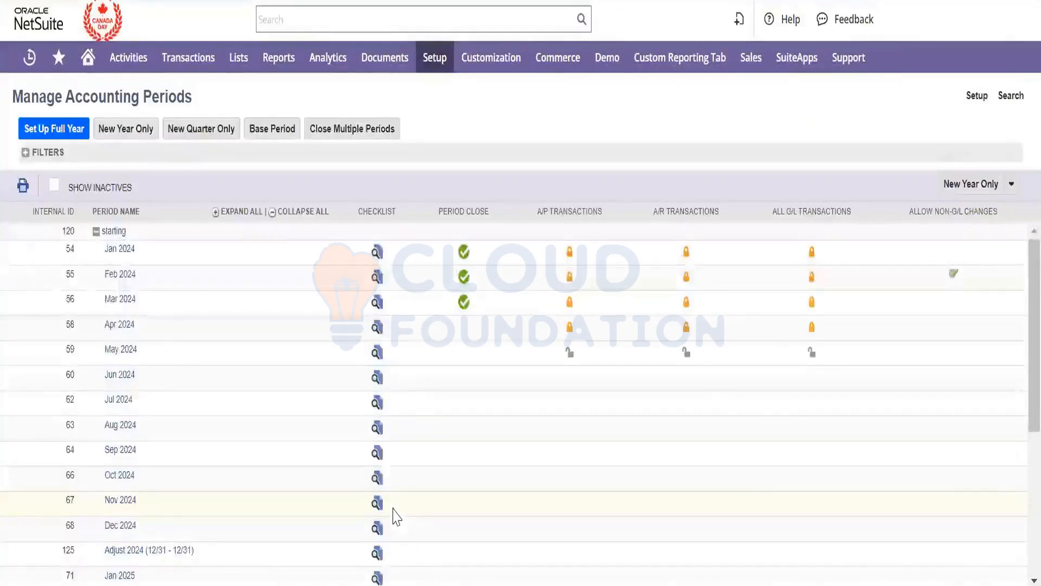
scroll(378, 338, down, 5)
scroll(377, 337, up, 5)
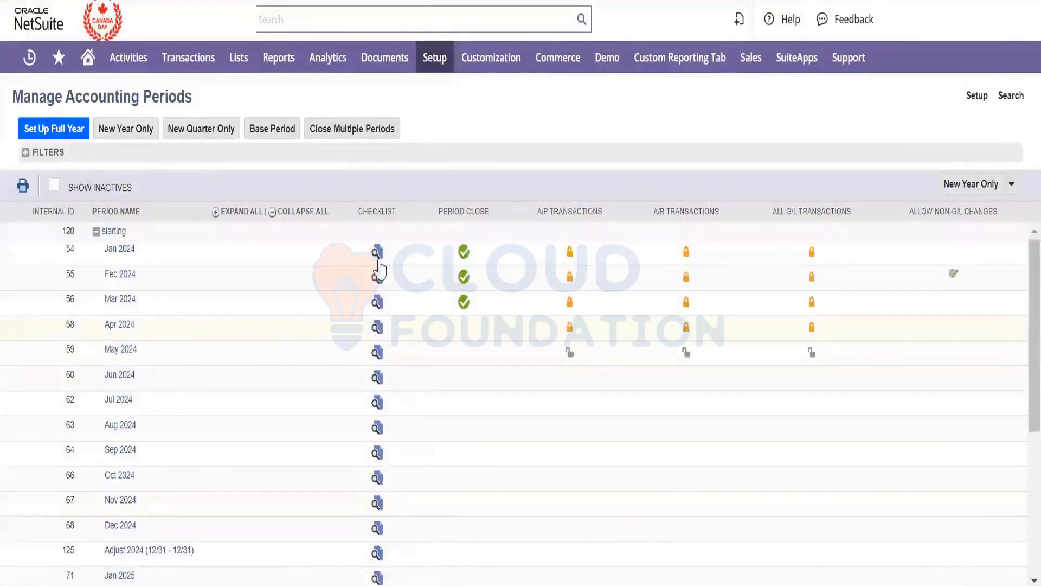
- Open the Jan 2024 period close checklist and examine the Create Intercompany Adjustments task
click(378, 258)
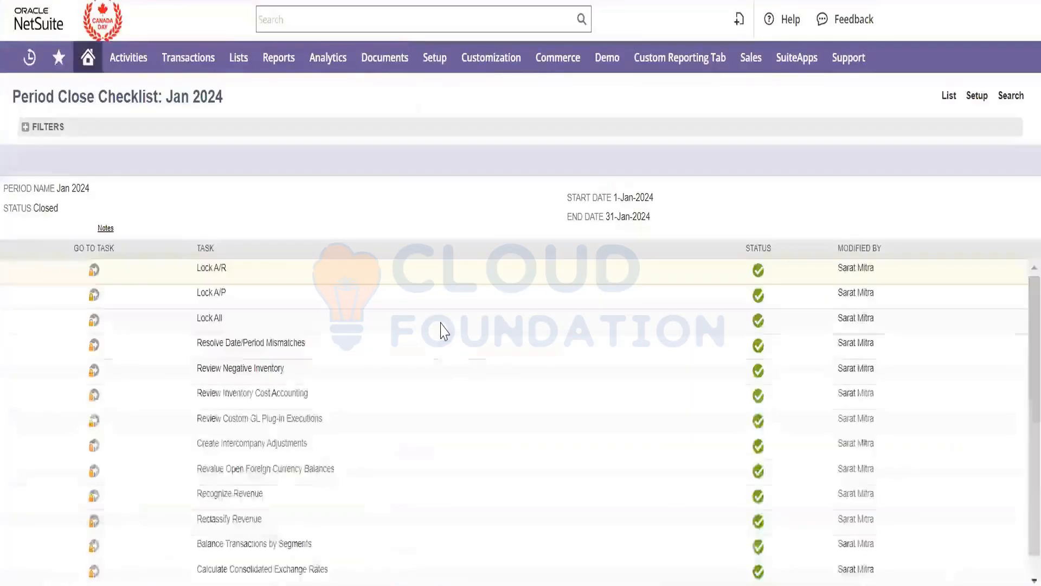
scroll(441, 330, down, 1)
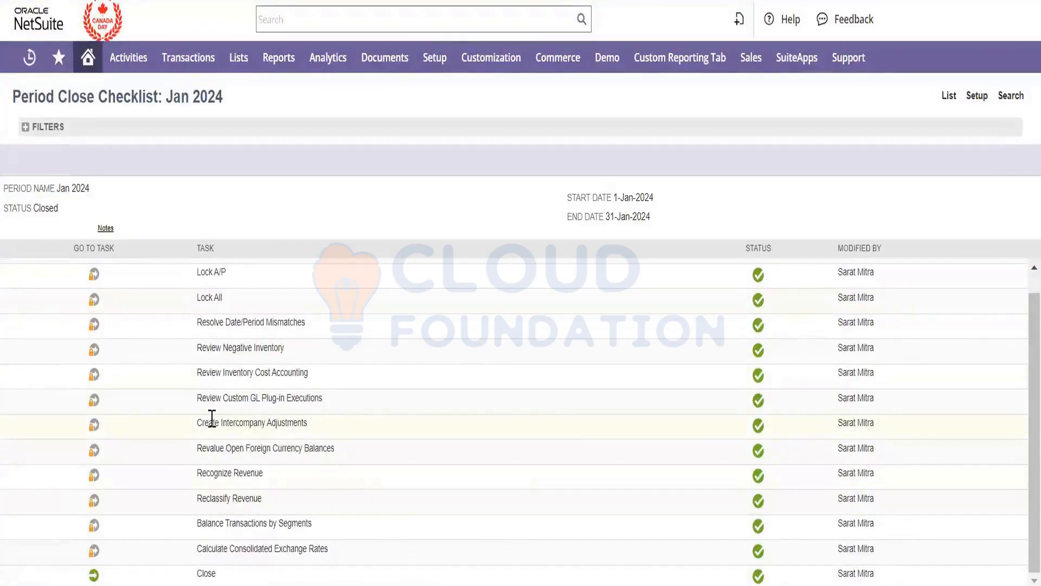
drag(307, 422, 196, 422)
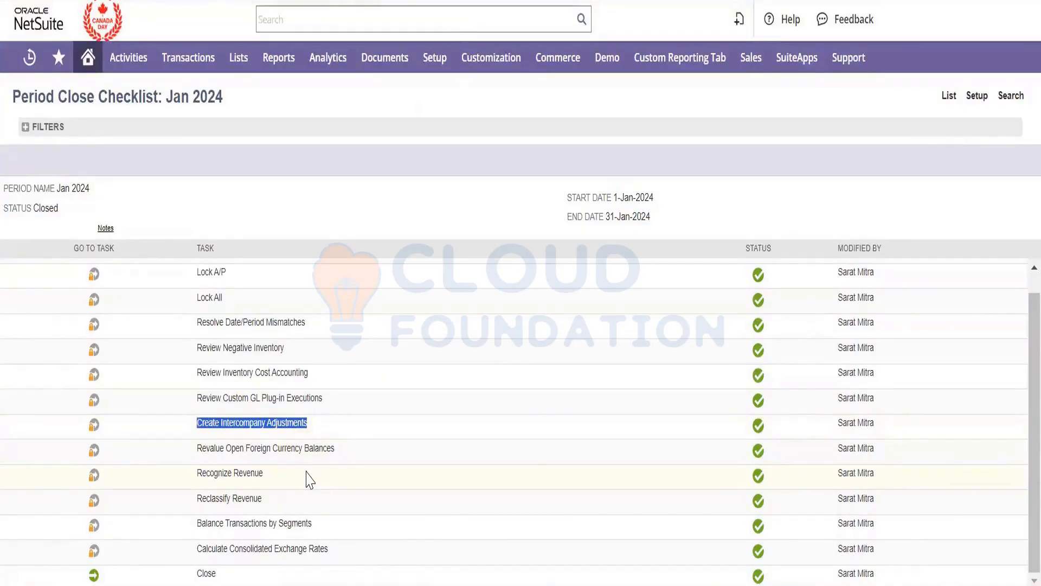
scroll(309, 480, up, 1)
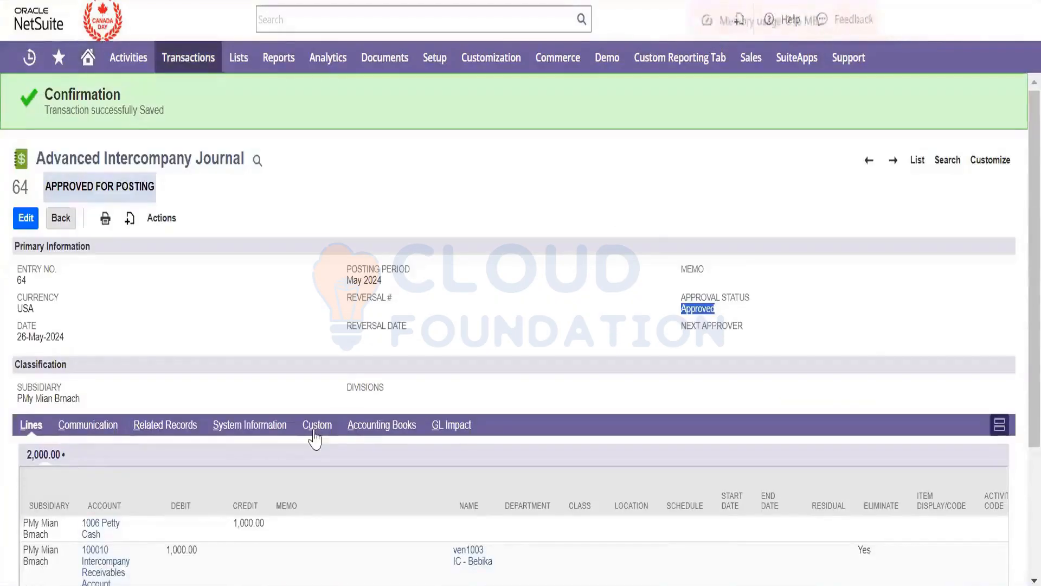
- Open a new purchase order form and the Manage Intercompany Sales Orders page in separate browser tabs
scroll(314, 376, down, 2)
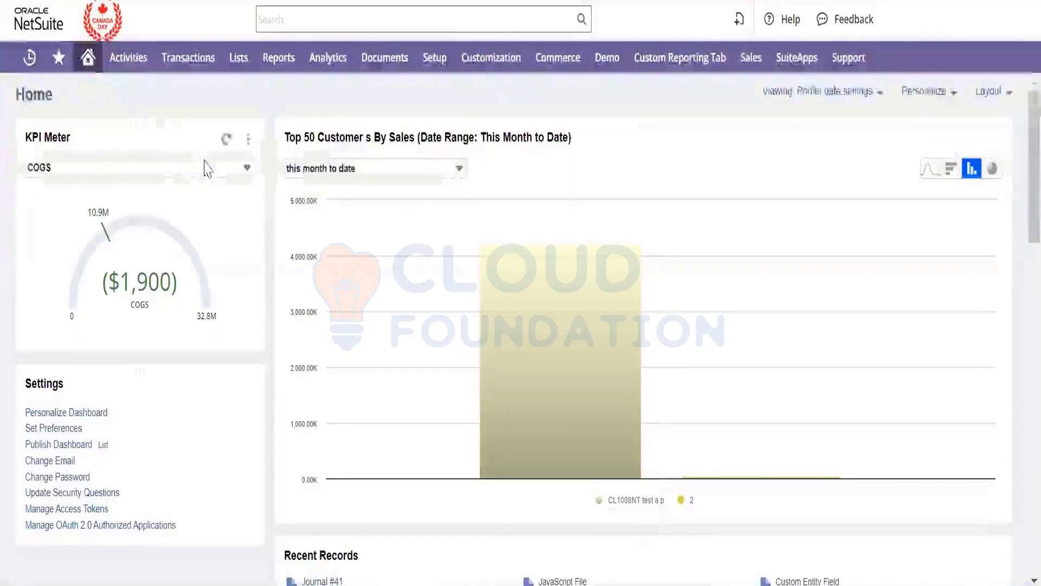
mouse_move(188, 58)
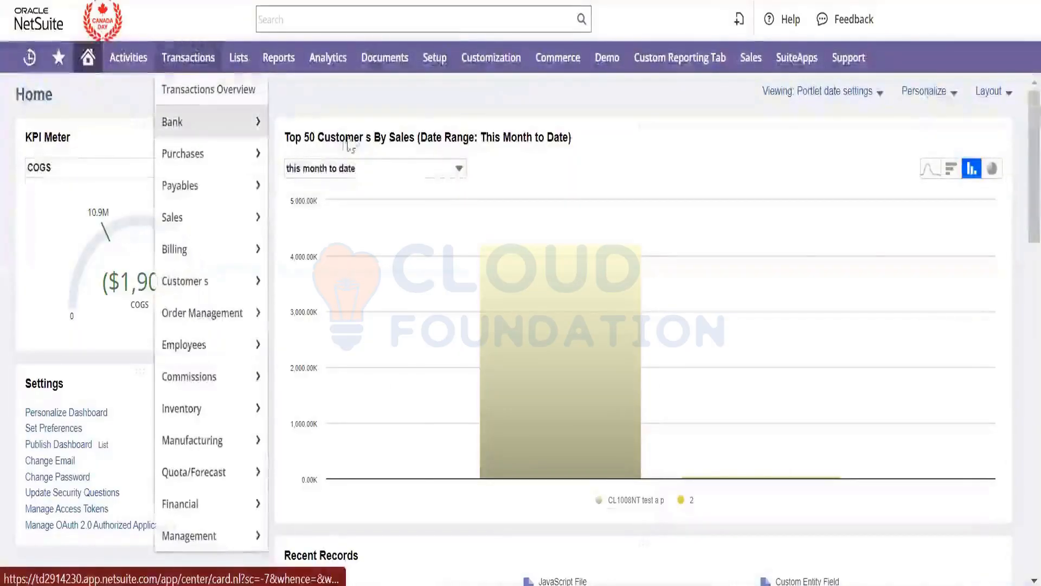
mouse_move(217, 186)
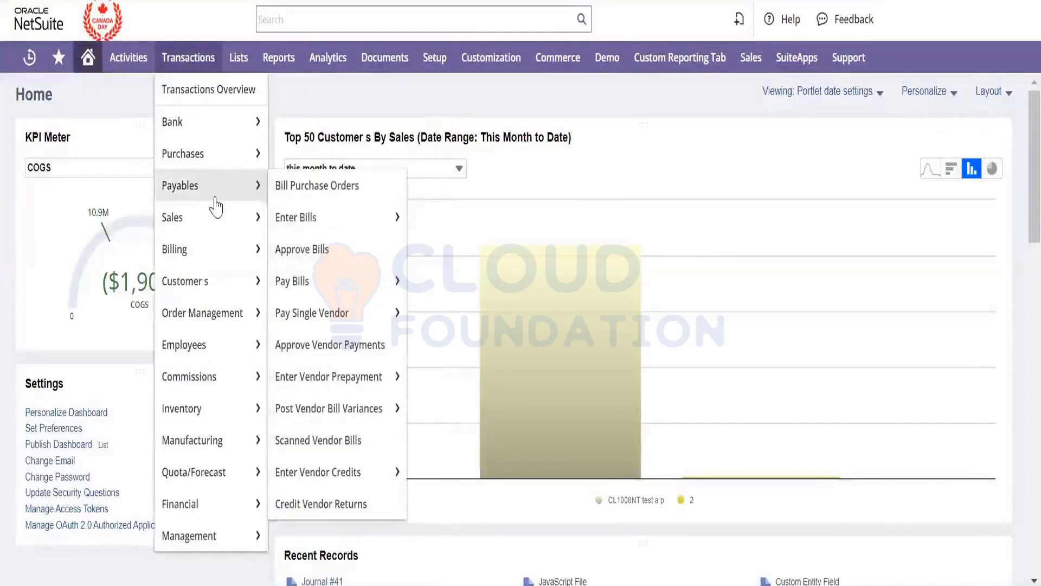
mouse_move(217, 154)
right_click(361, 122)
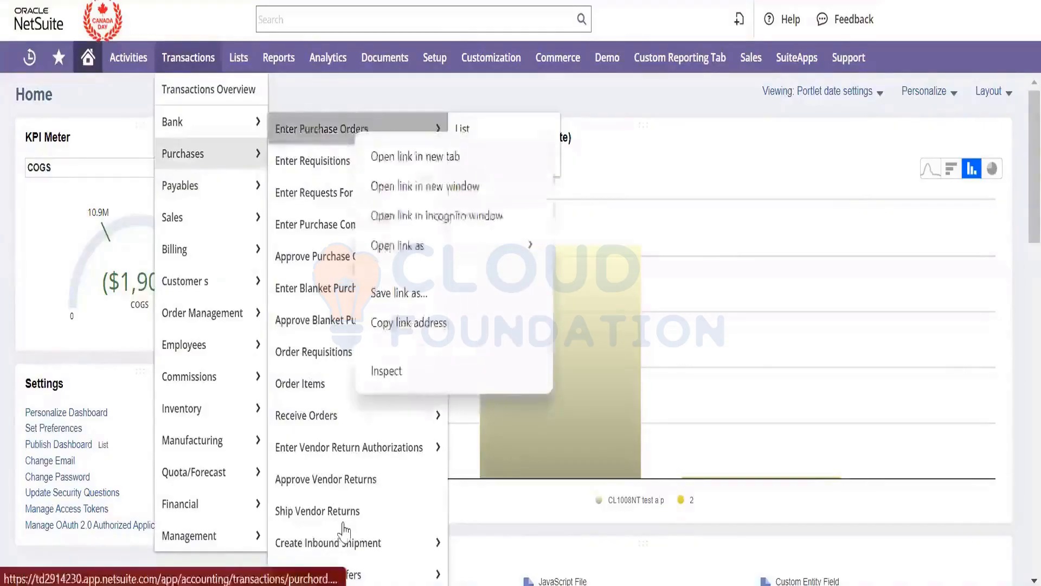
key(Escape)
mouse_move(217, 216)
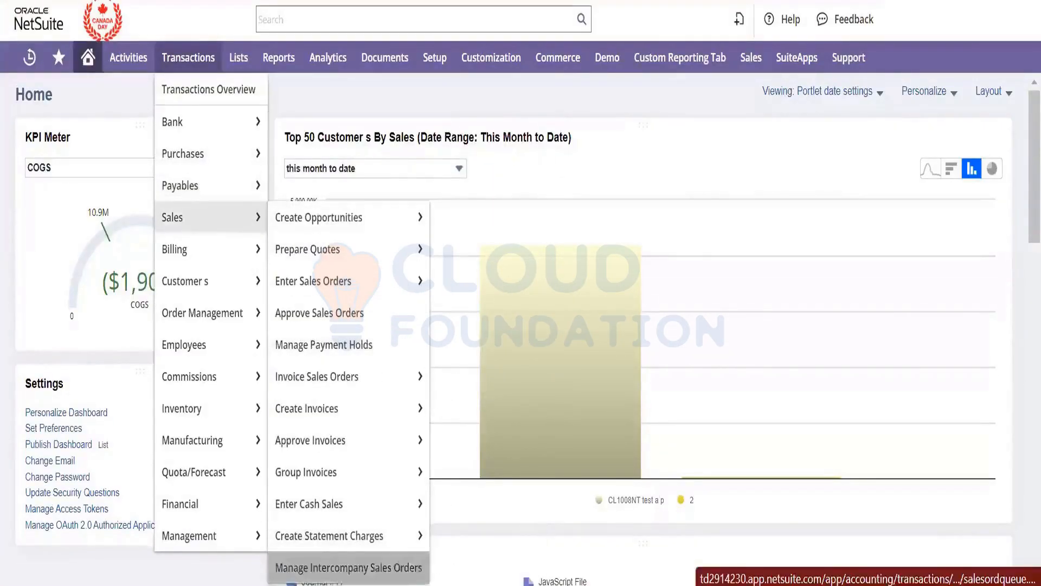
right_click(358, 567)
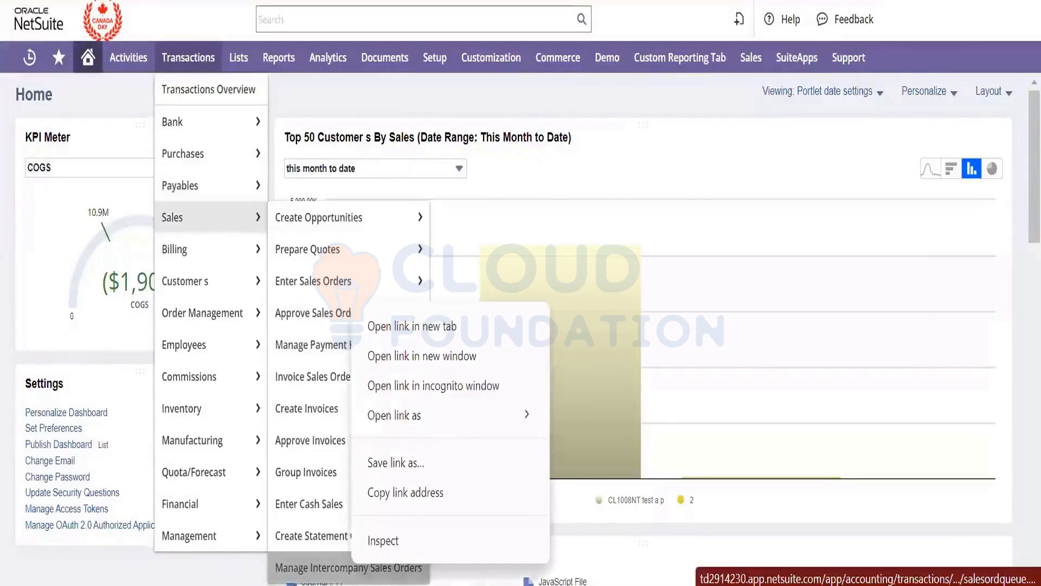
key(Escape)
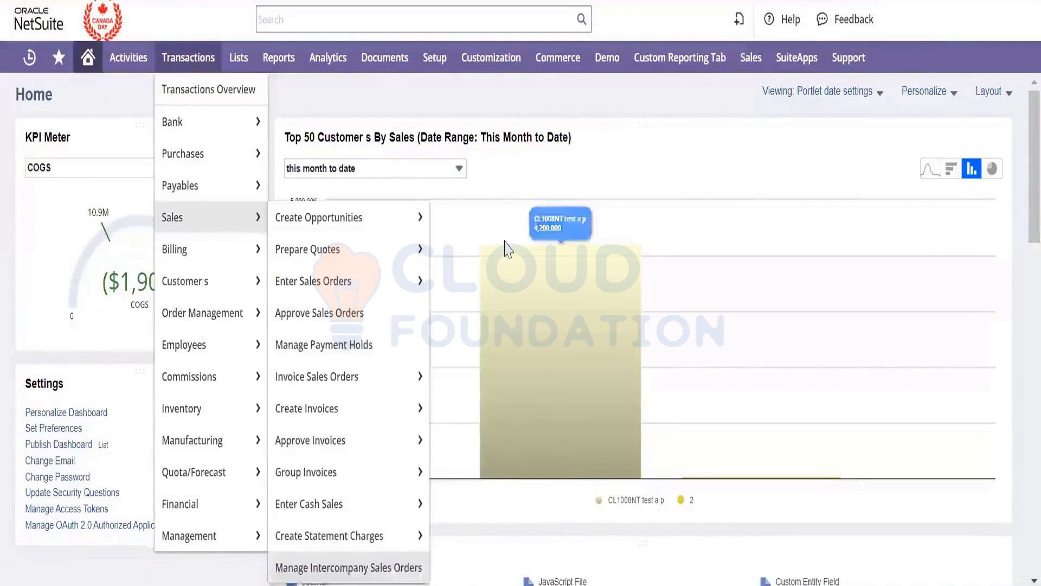
click(505, 249)
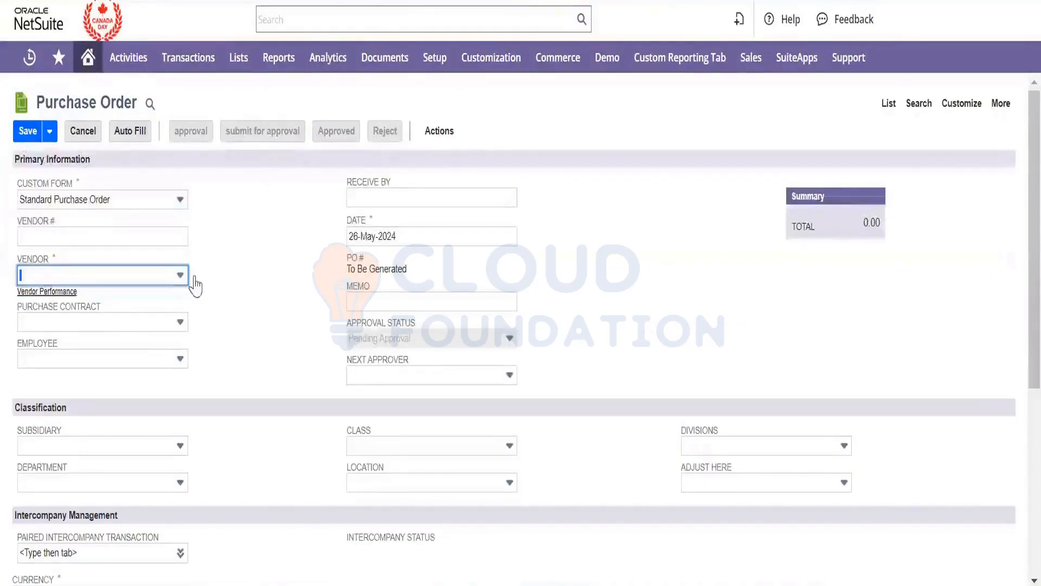
- Keep the Standard Purchase Order form and select the intercompany vendor IC - PMy Mian Brnach
click(180, 199)
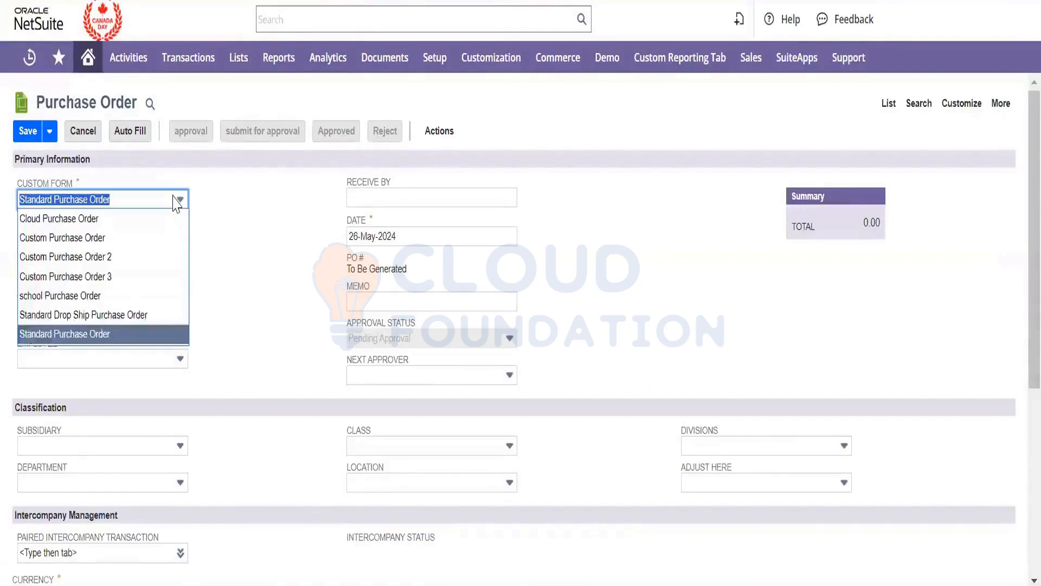
click(214, 297)
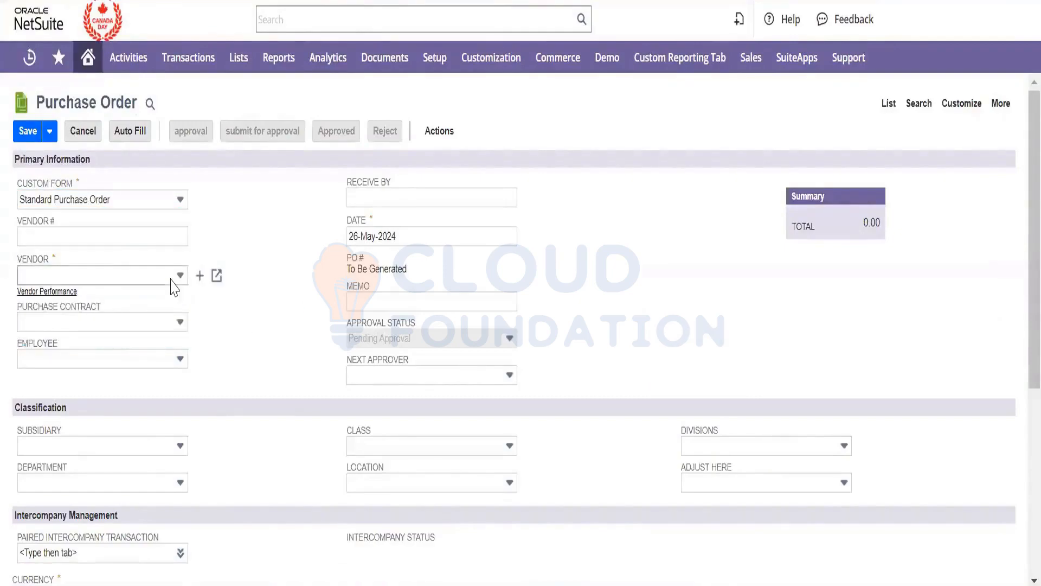
click(172, 277)
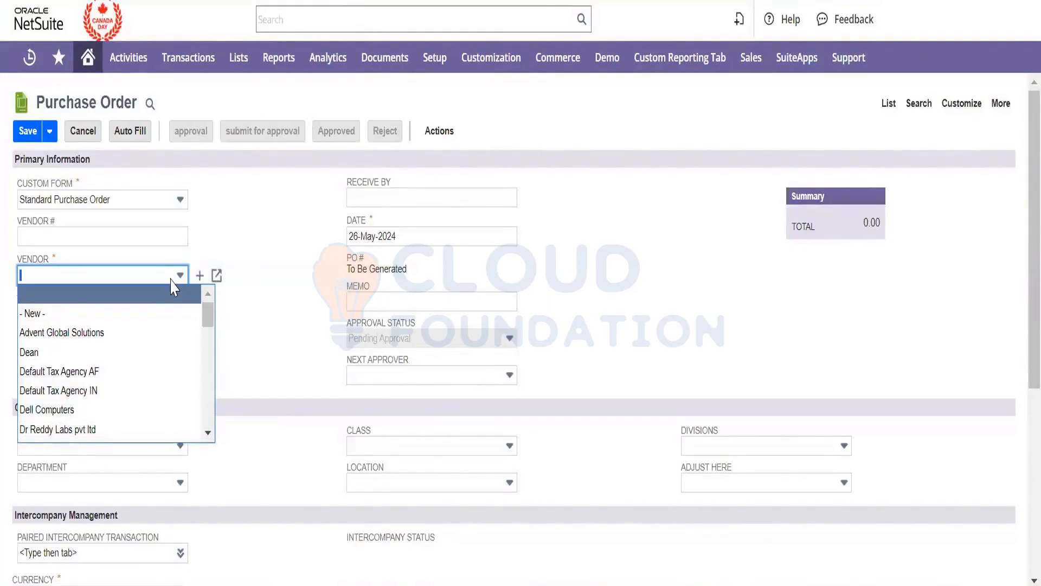
key(ctrl+f)
text(intercompan)
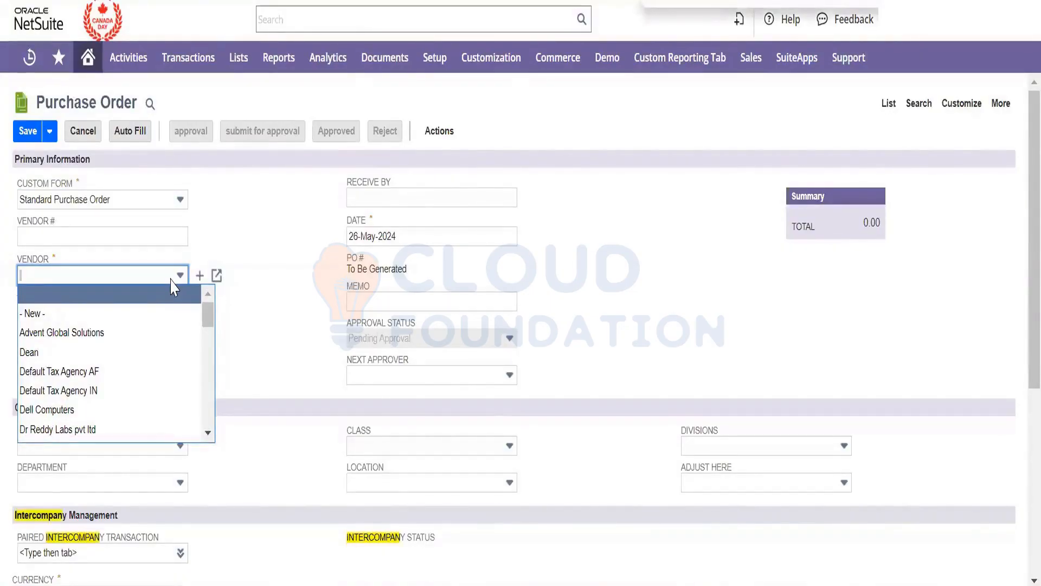
text(ic)
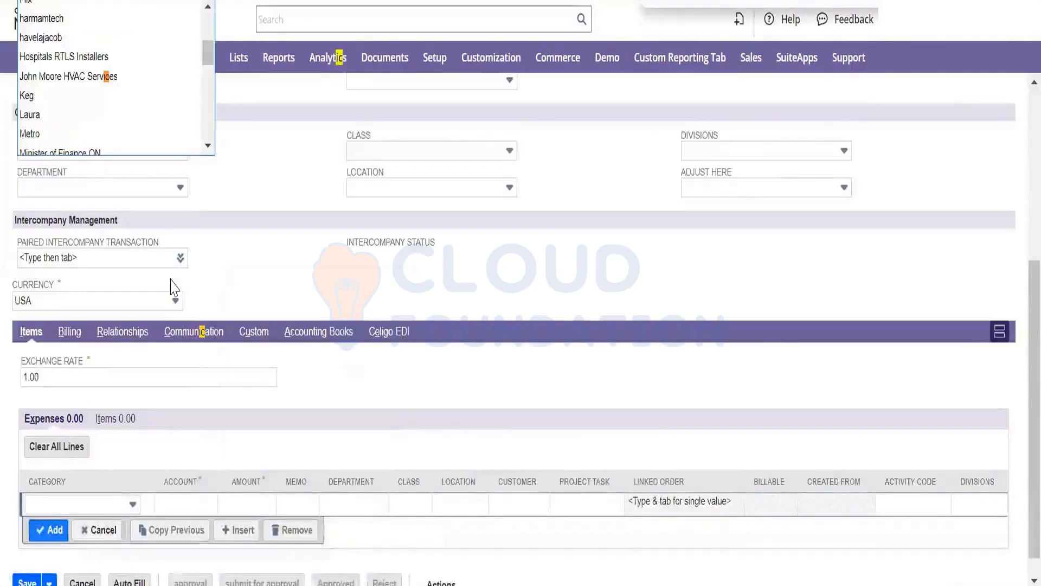
key(Return)
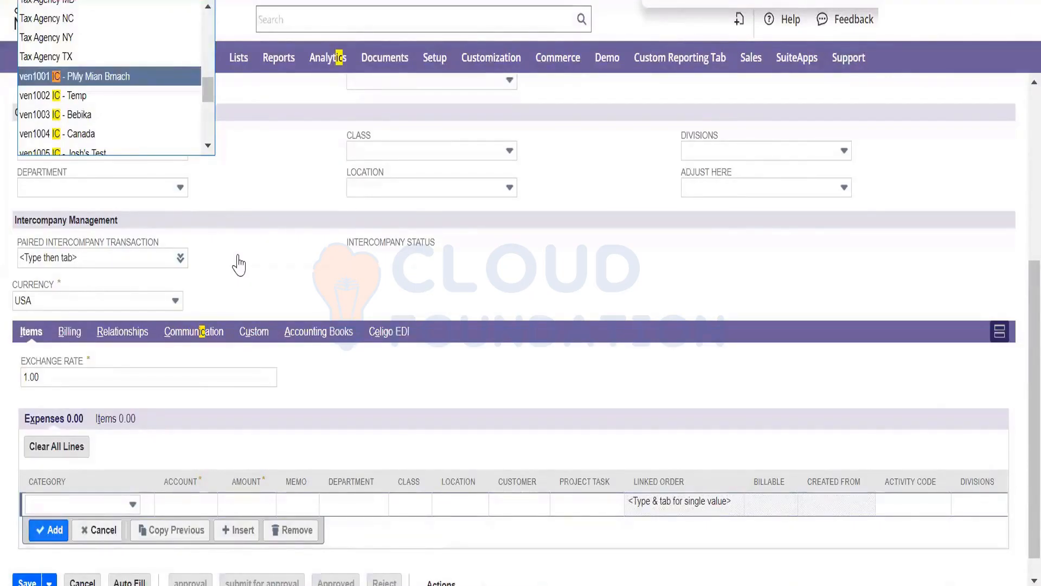
key(Return)
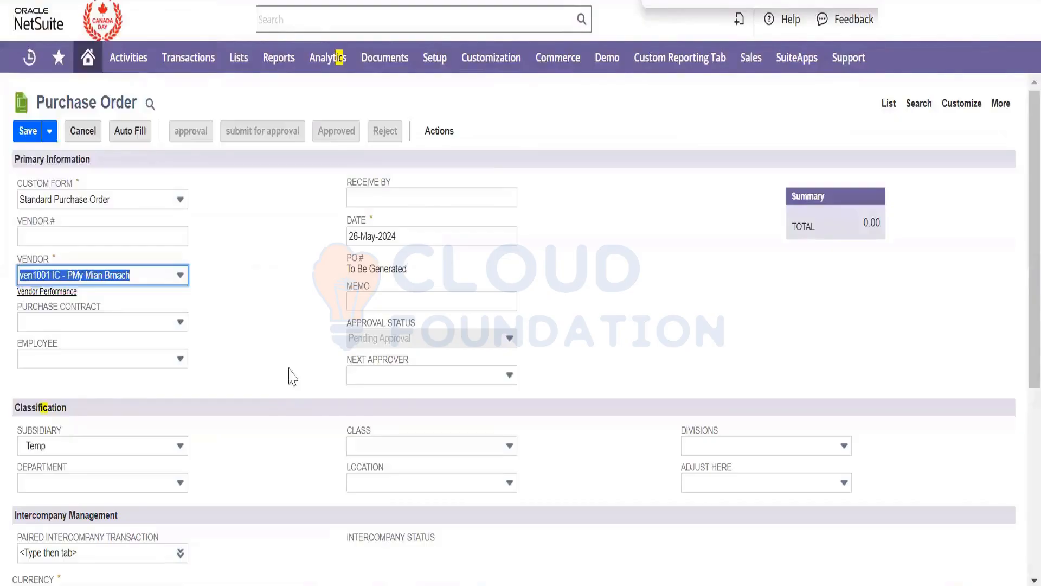
- Switch the order lines from expenses to items and examine the classification, intercompany management and available subsidiaries
scroll(291, 375, down, 3)
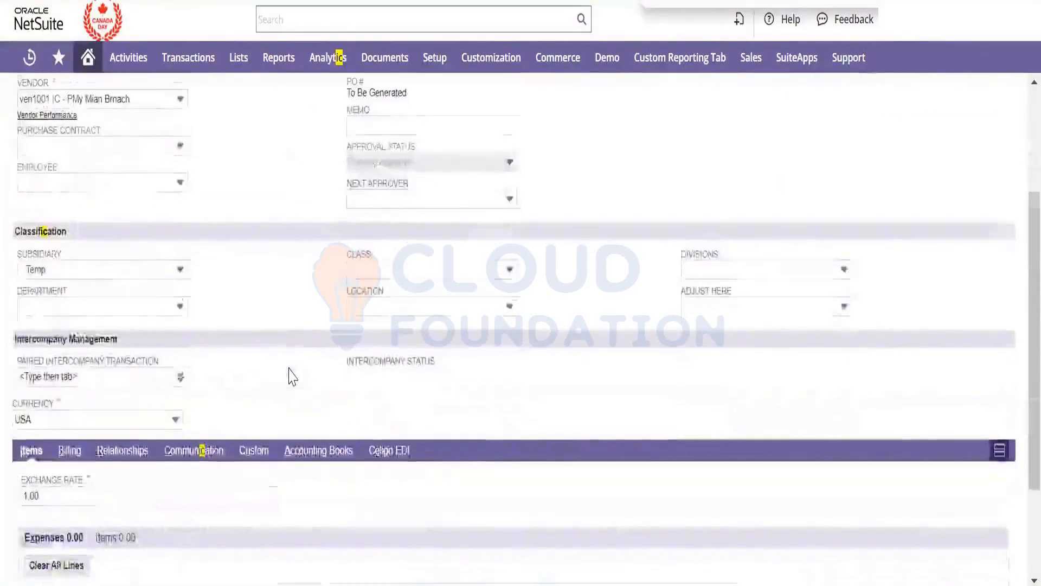
scroll(291, 376, down, 3)
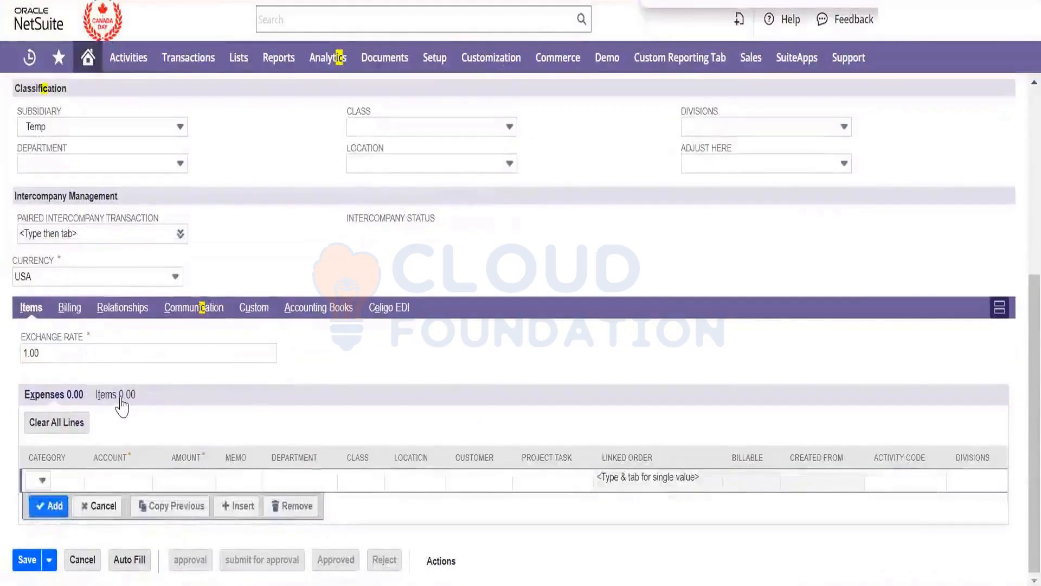
click(119, 397)
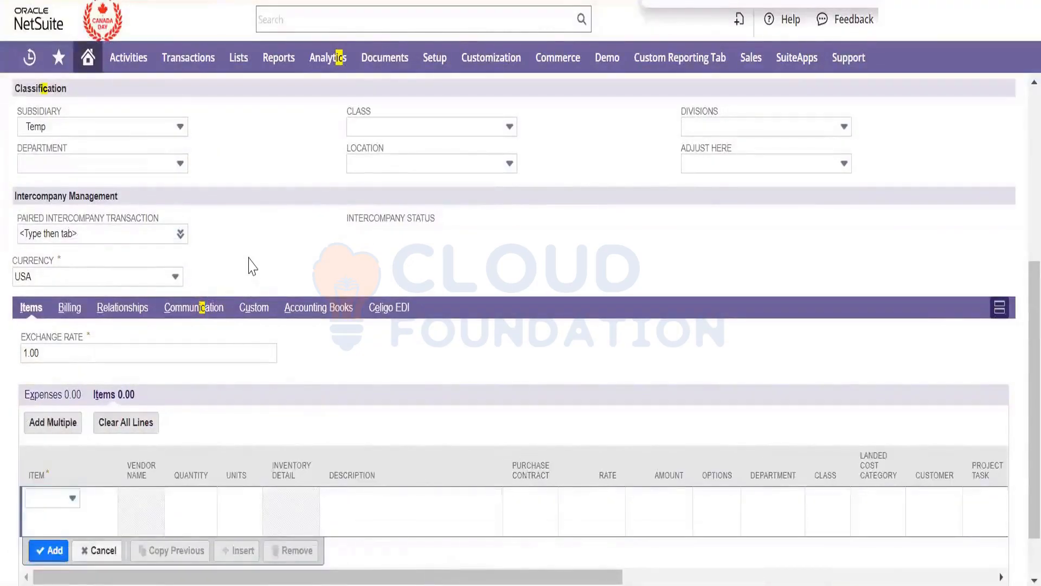
scroll(248, 266, up, 4)
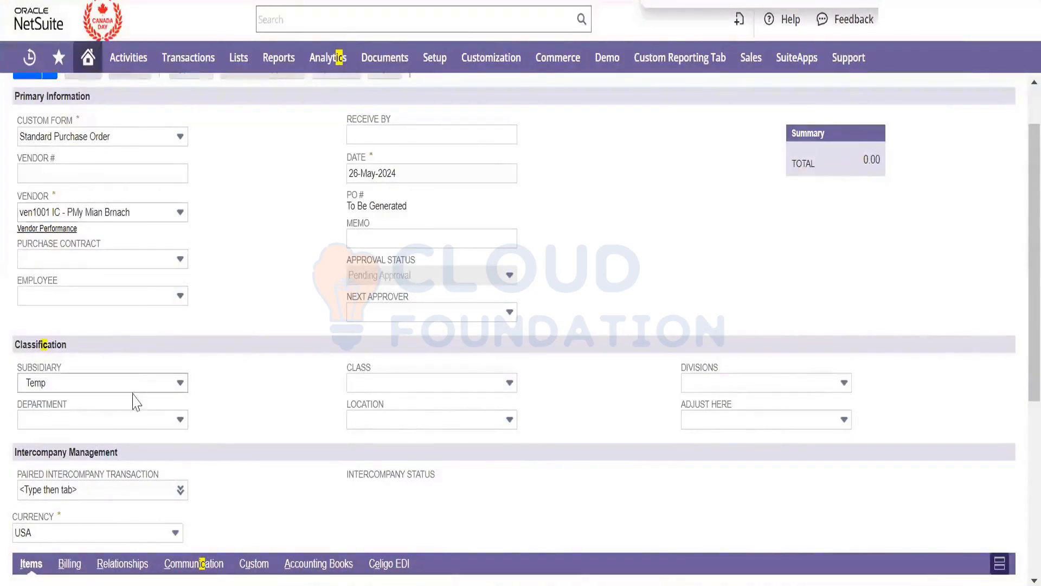
scroll(246, 412, down, 1)
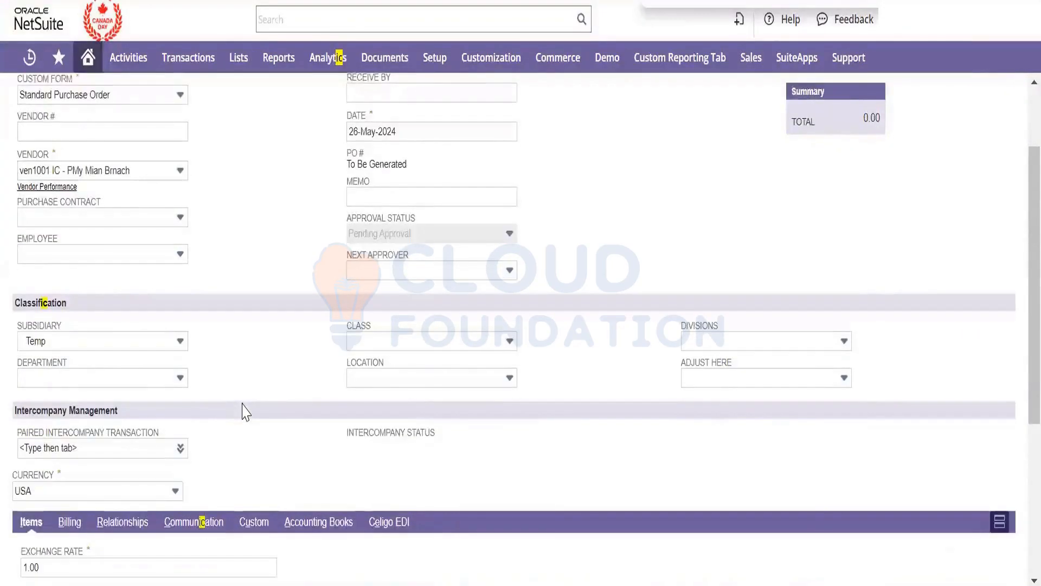
scroll(246, 412, down, 1)
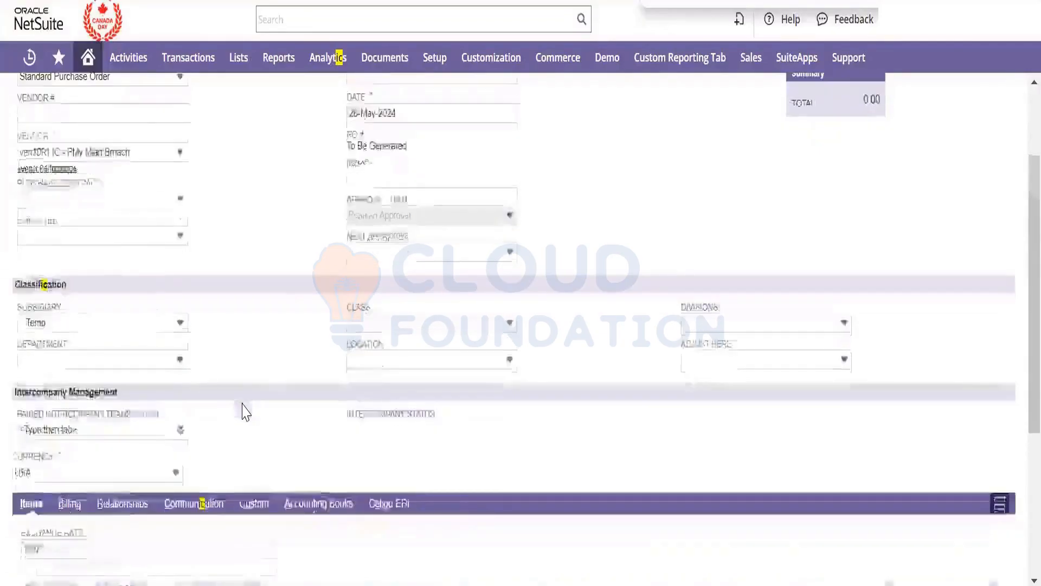
scroll(245, 413, down, 3)
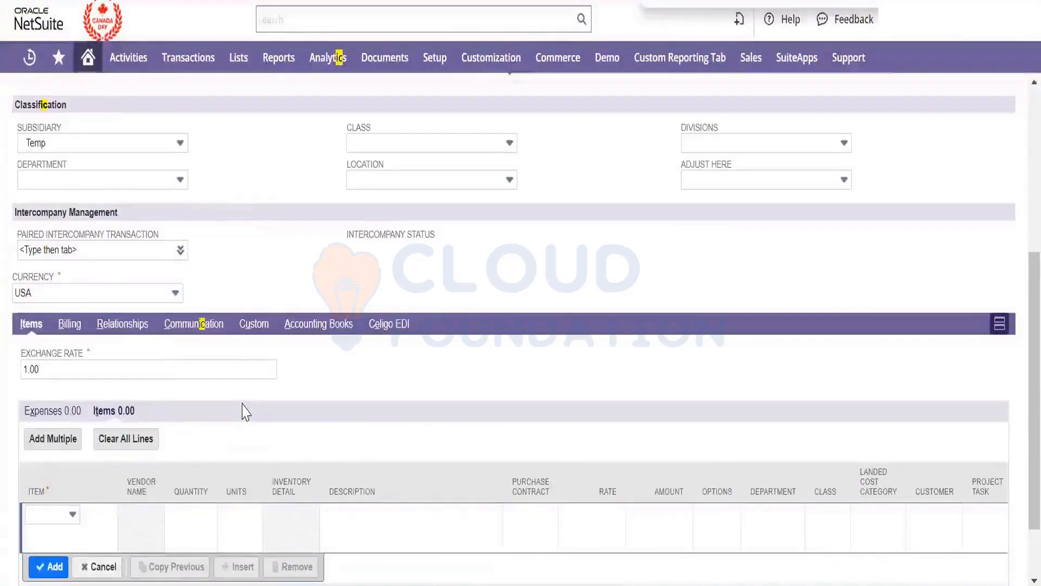
scroll(244, 411, up, 5)
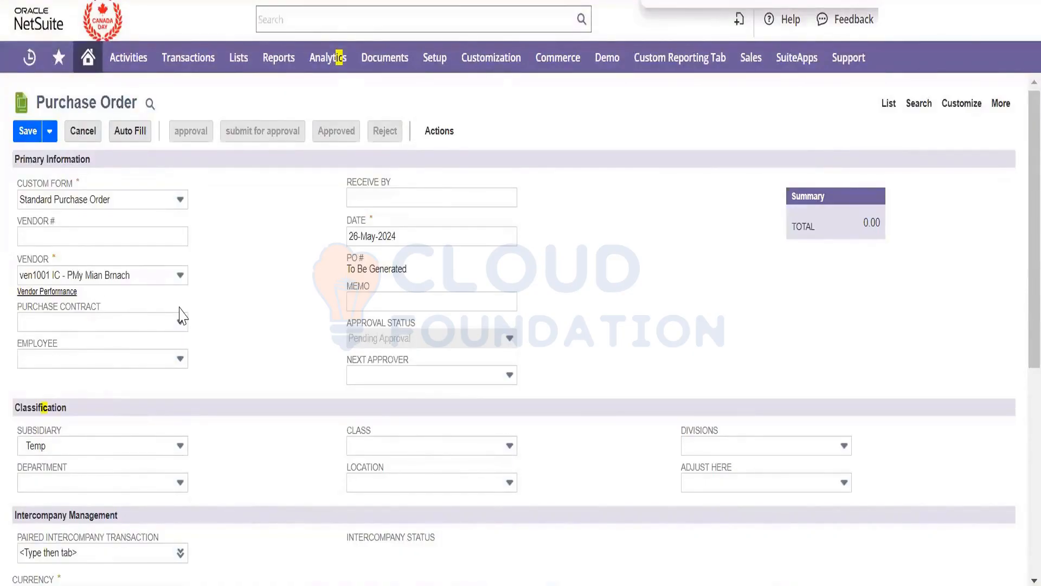
click(95, 454)
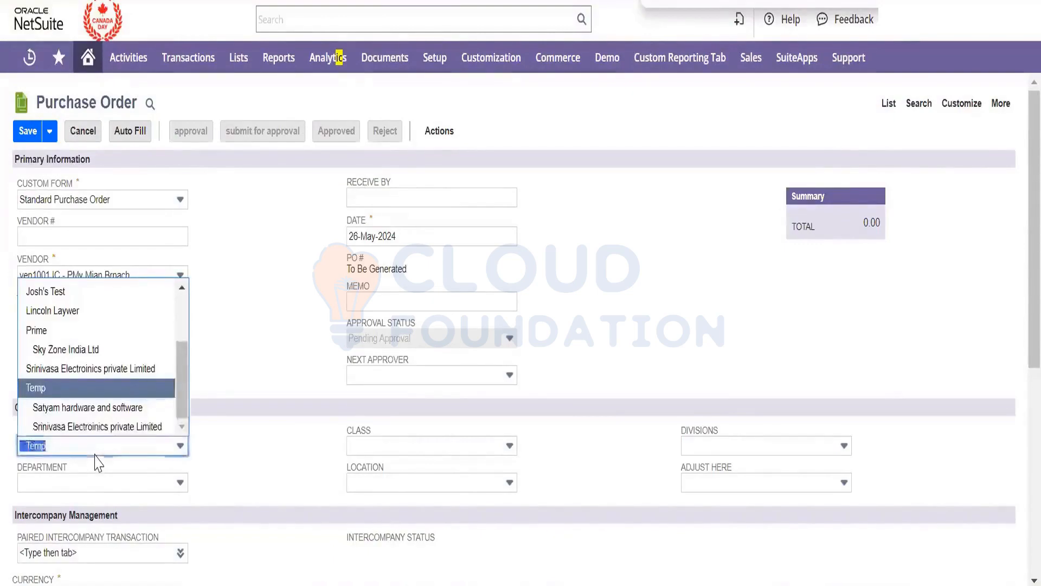
click(239, 465)
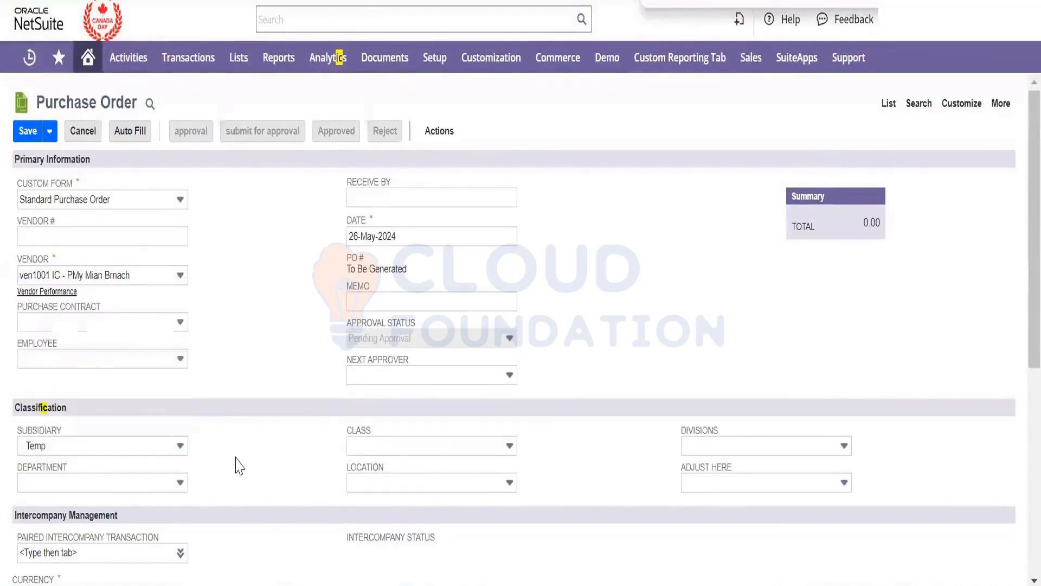
- Choose Intercompany Service item as the item for the purchase order's first line
scroll(239, 465, down, 2)
scroll(234, 465, down, 5)
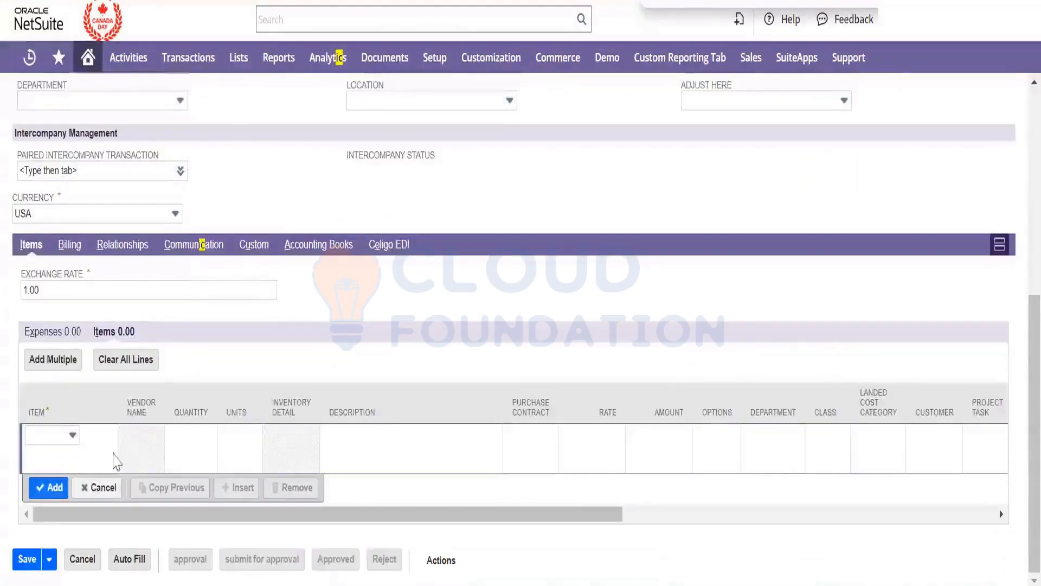
mouse_move(74, 439)
click(72, 437)
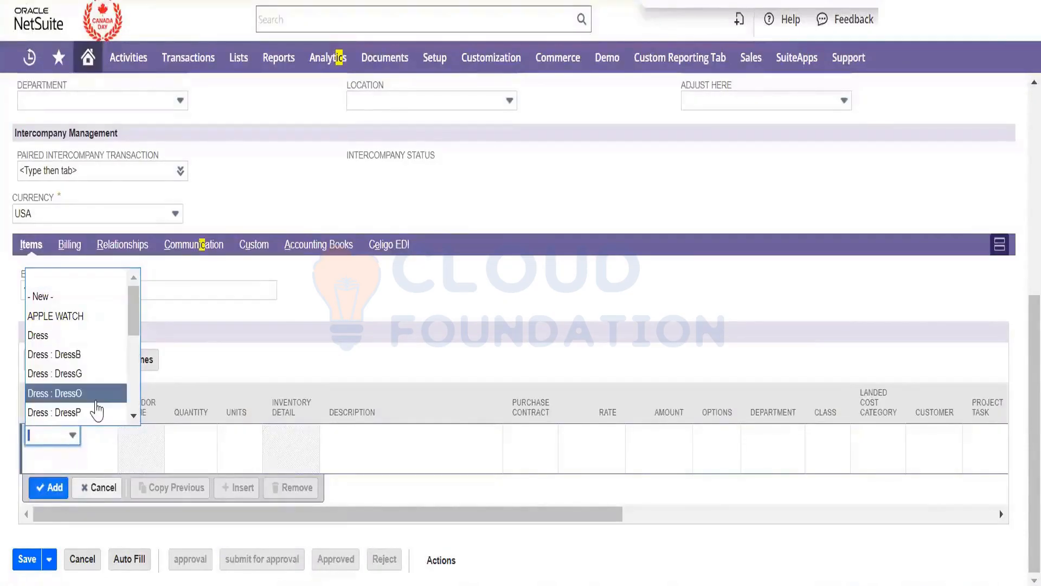
scroll(38, 411, down, 5)
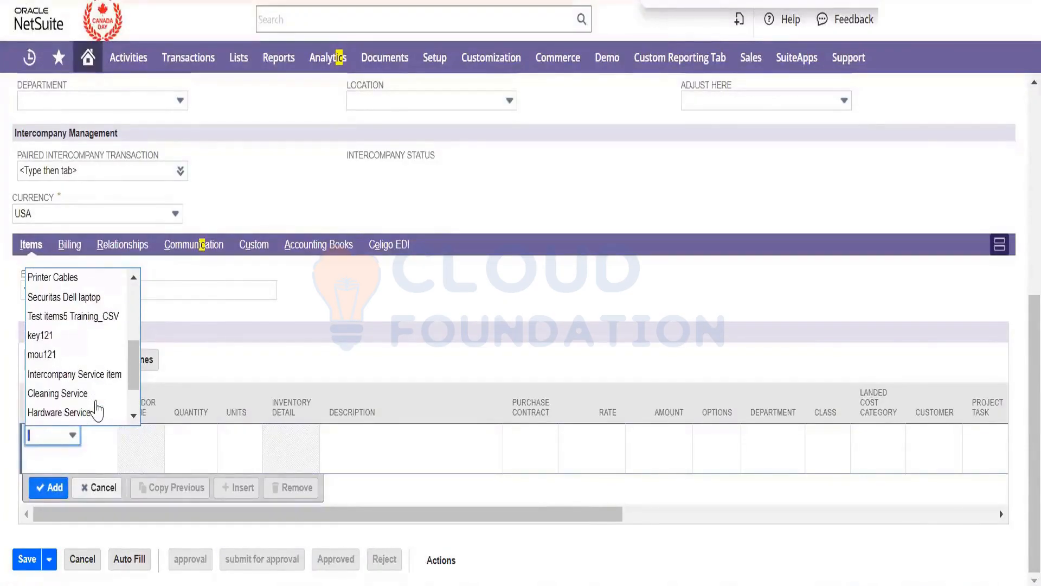
scroll(97, 410, down, 2)
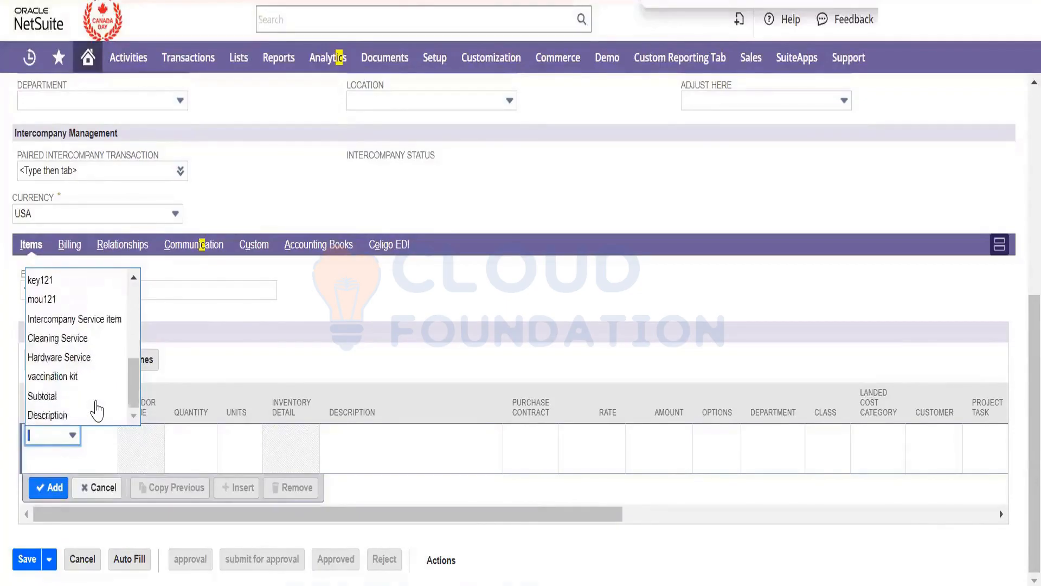
scroll(97, 410, up, 6)
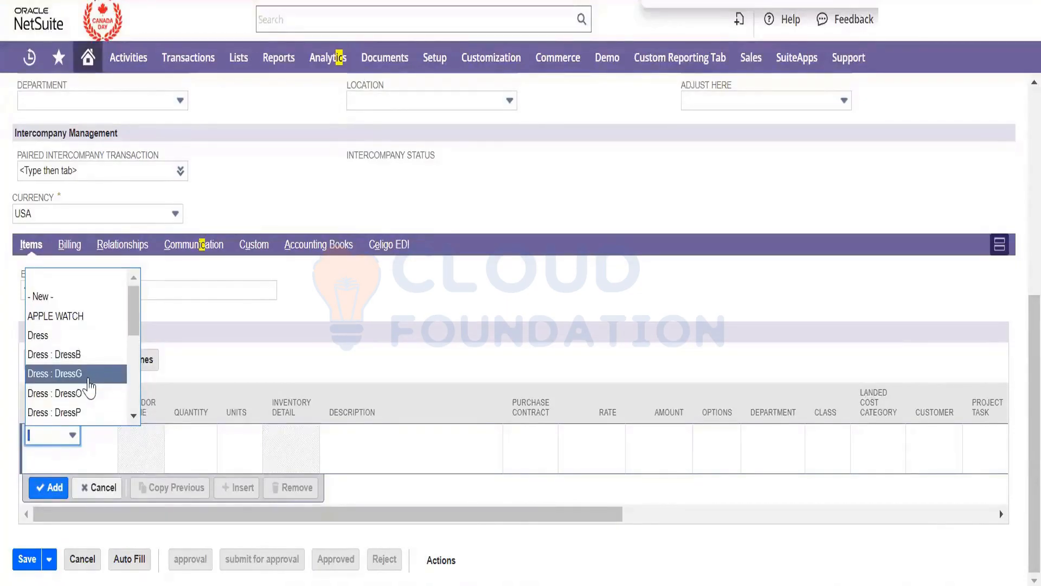
scroll(90, 386, down, 2)
scroll(89, 386, down, 1)
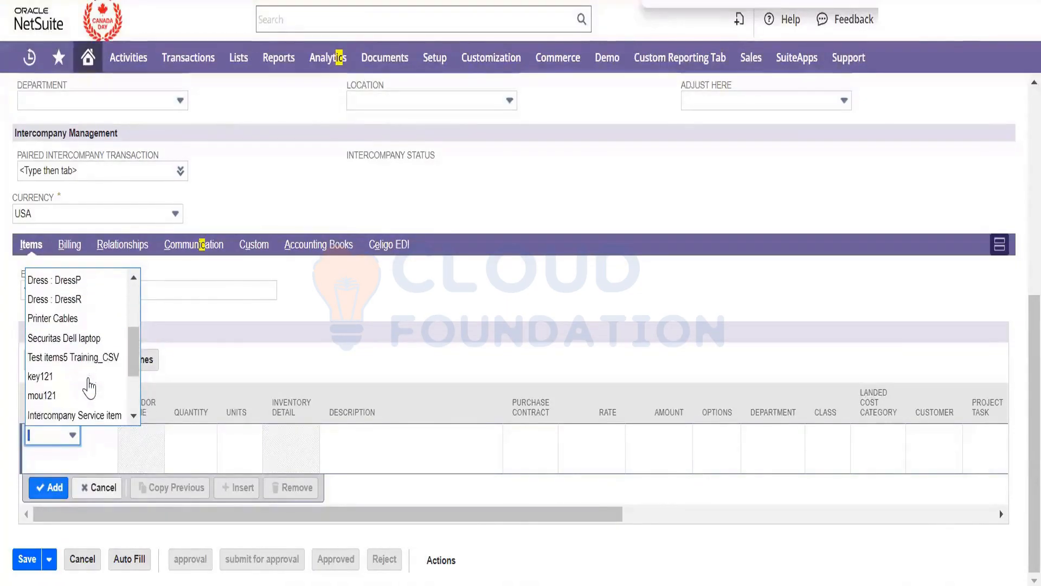
click(85, 383)
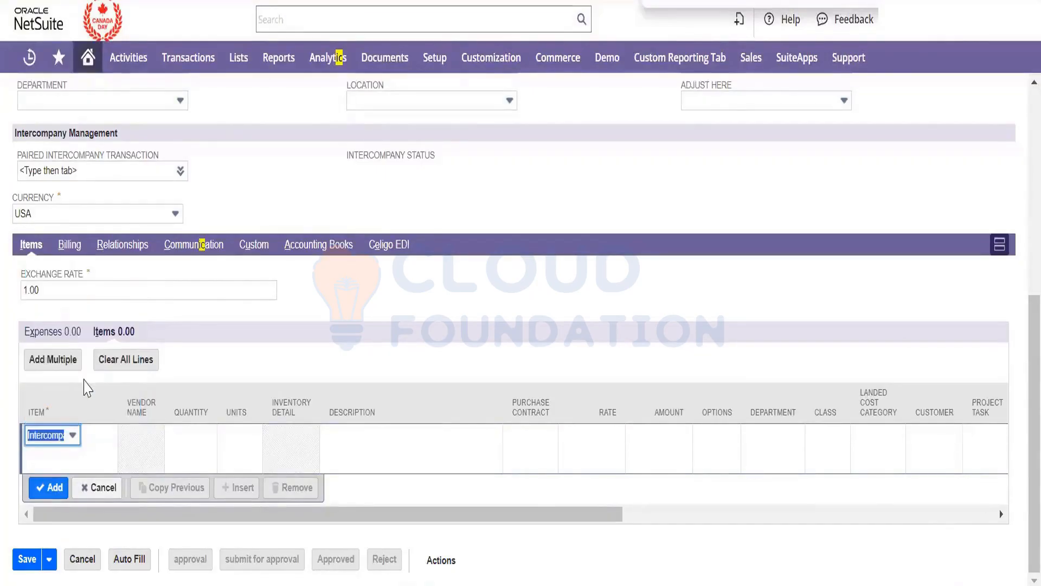
- Add the service item line to the purchase order with a quantity of 1
key(Tab)
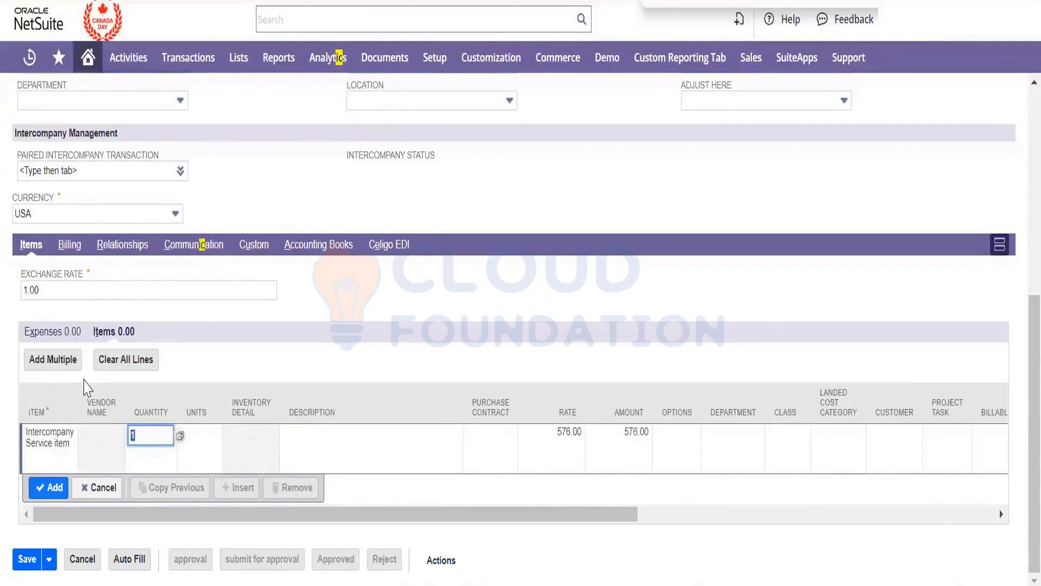
key(Tab)
key(Tab)
key(Tab)
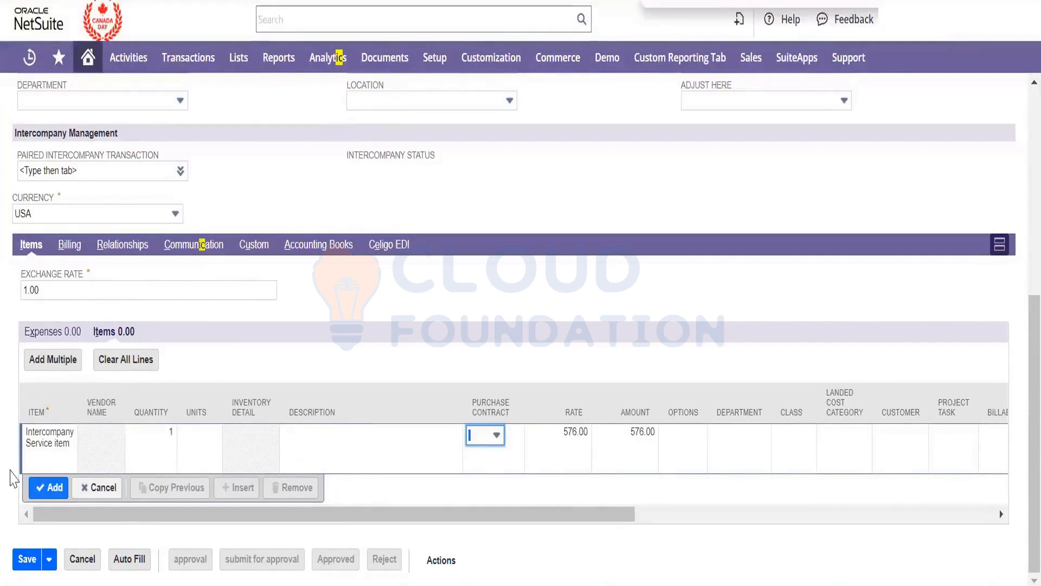
click(53, 488)
scroll(309, 423, down, 1)
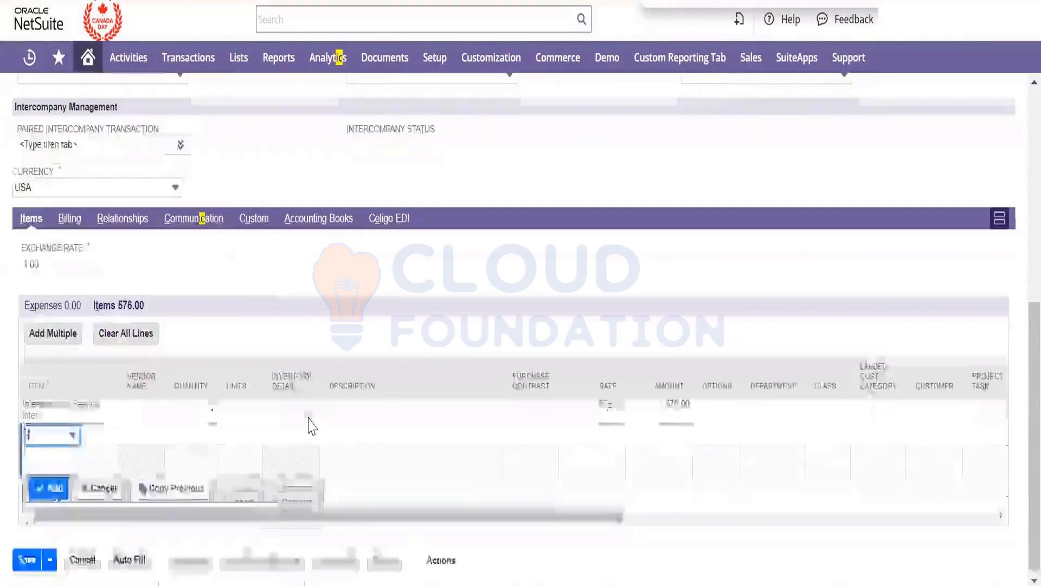
- Complete the purchase order's required custom fields with whats app for Multi Select and Hello for Rich Text, and save the order
click(22, 561)
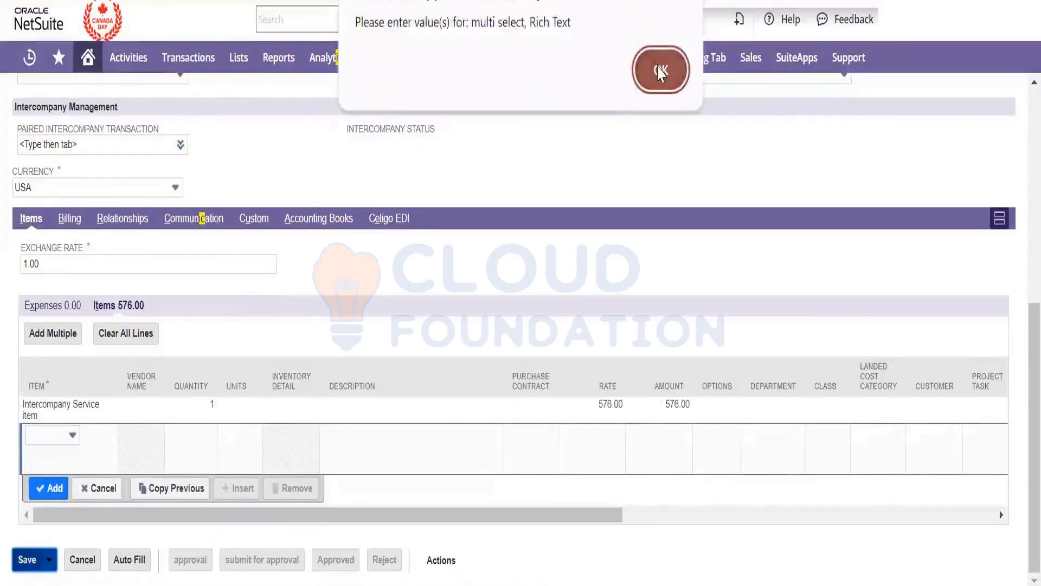
click(660, 72)
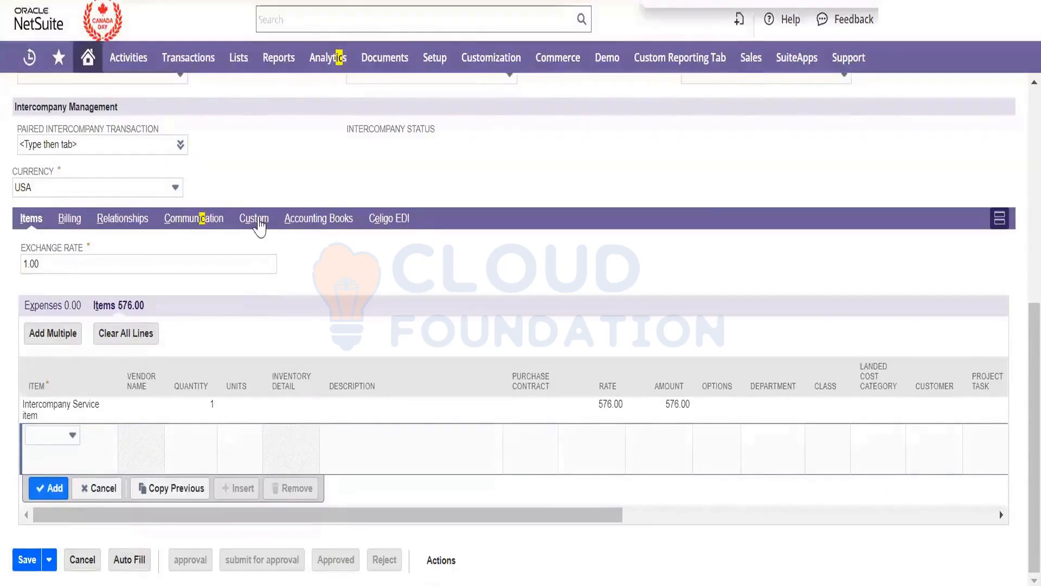
click(259, 220)
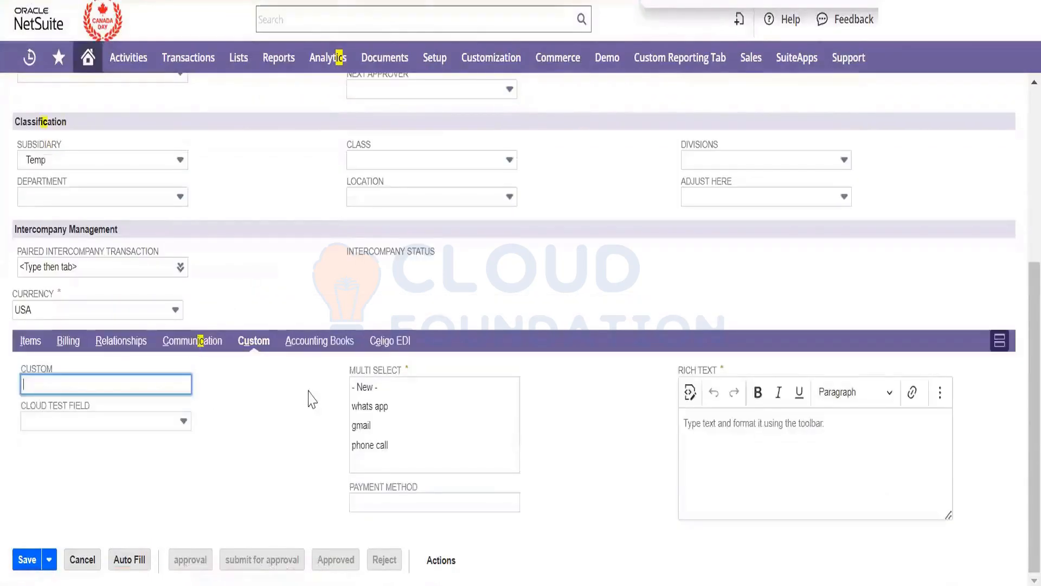
click(884, 452)
text(Hello)
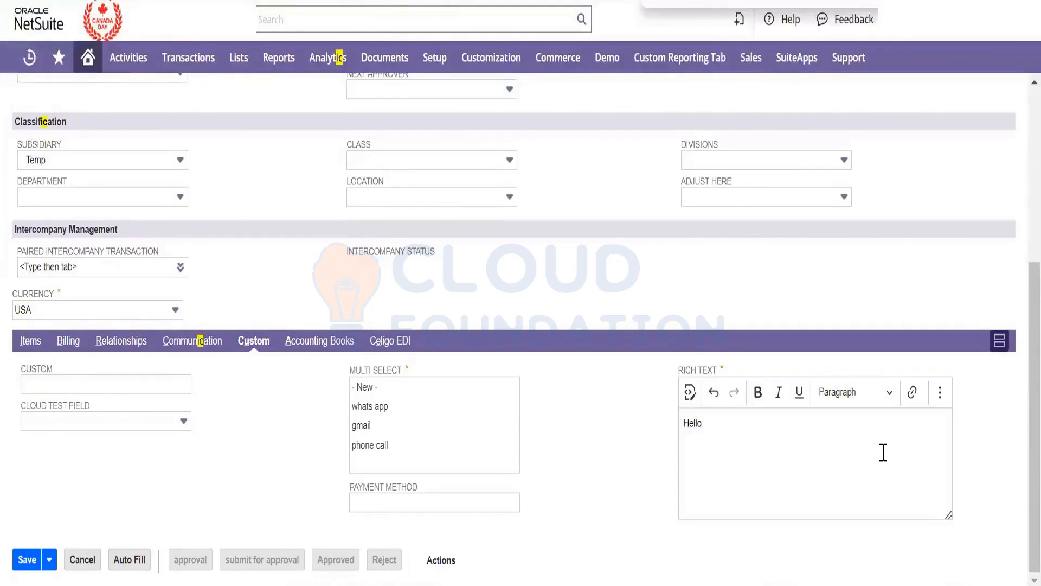
click(402, 411)
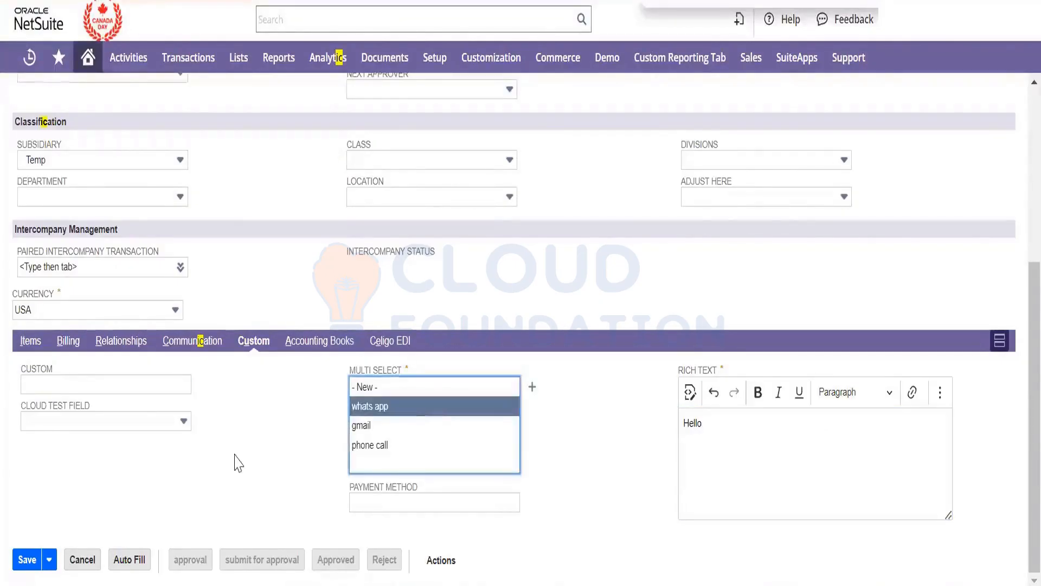
click(20, 562)
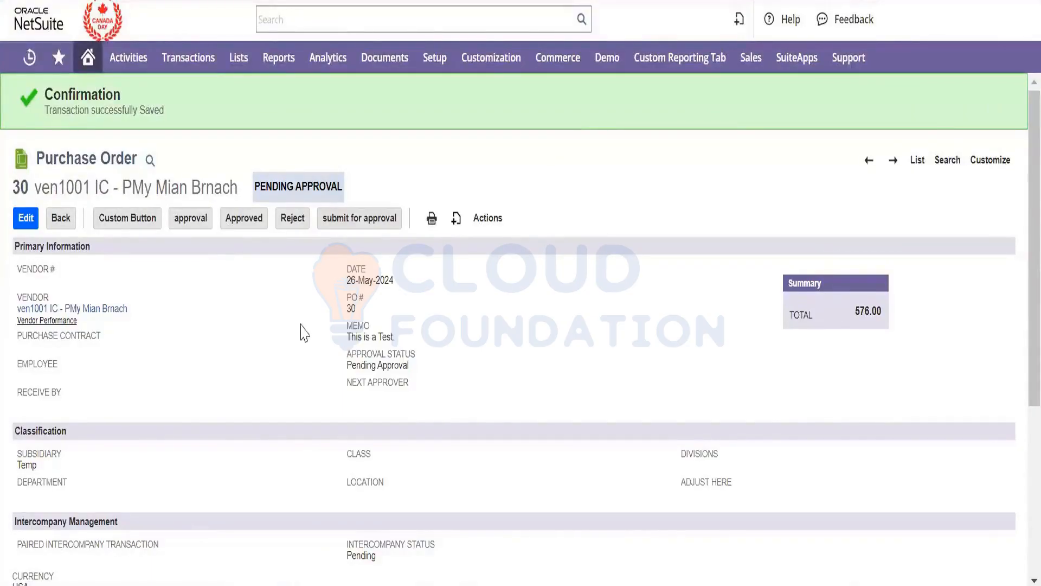
- Open the saved intercompany purchase order for editing and mark it as approved
double_click(341, 328)
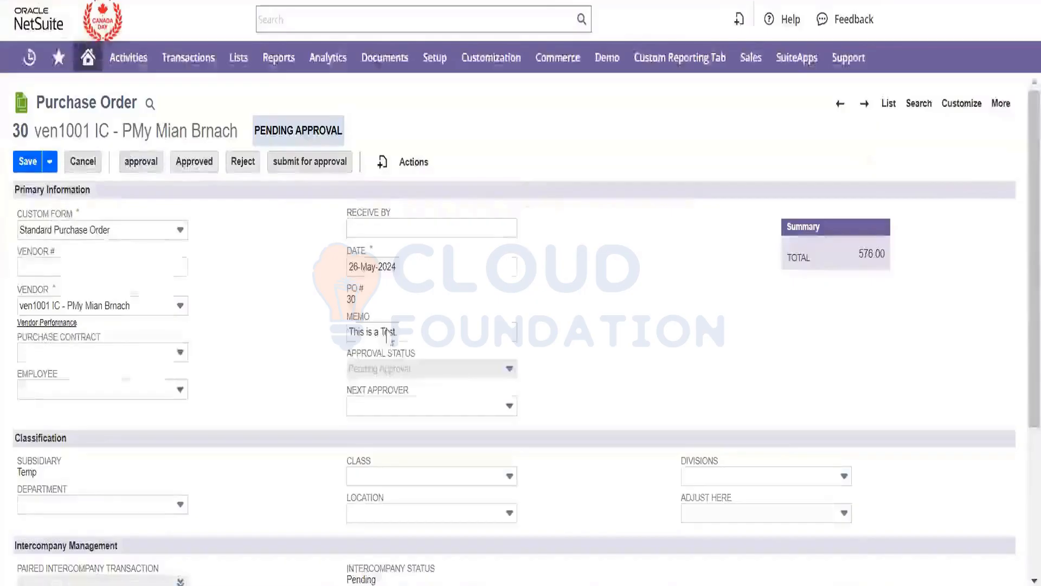
click(196, 166)
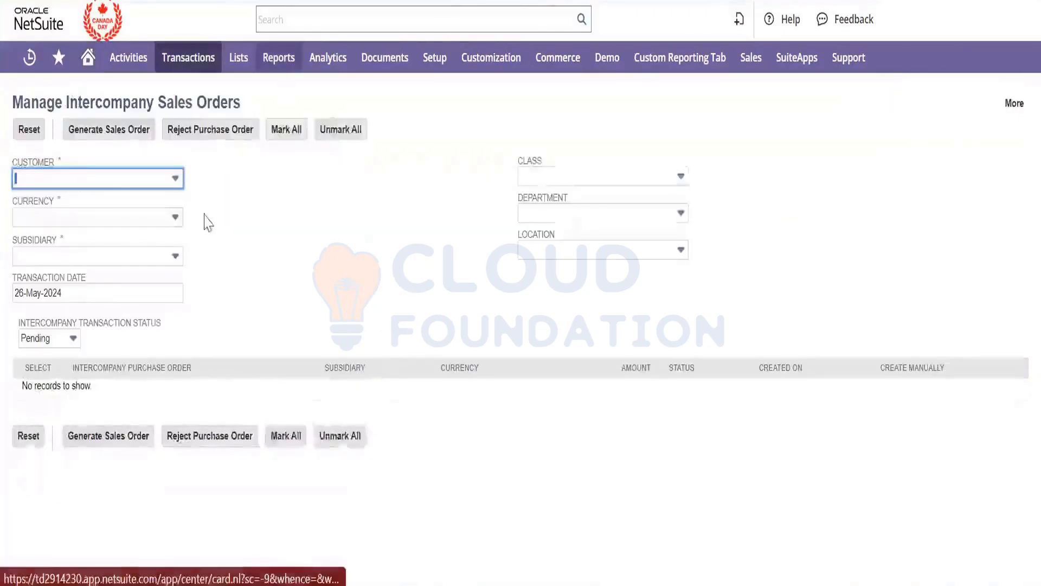
- Filter the Manage Intercompany Sales Orders page by customer IC - Temp, keeping USA as the currency
click(163, 178)
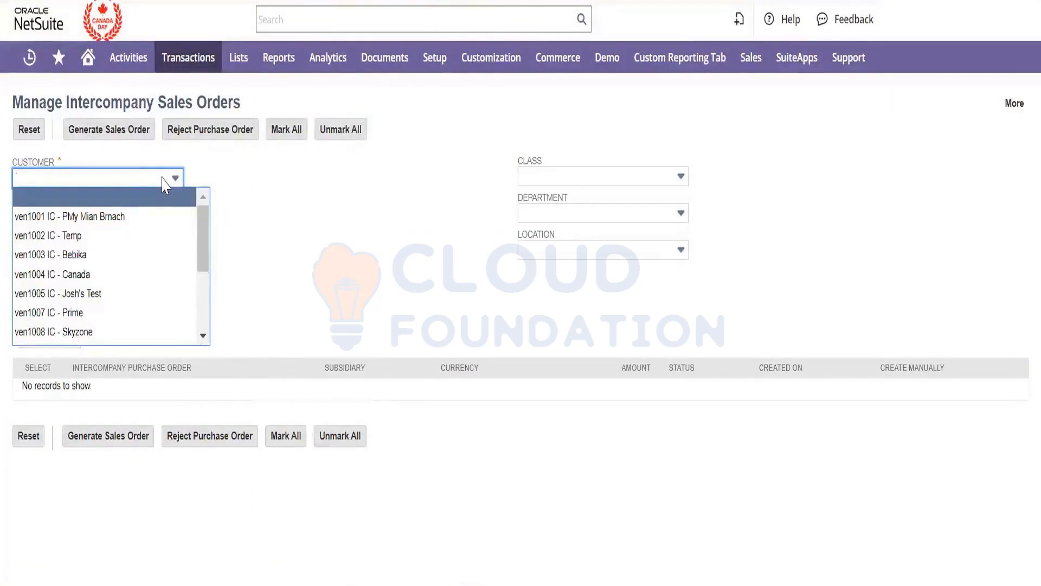
click(161, 238)
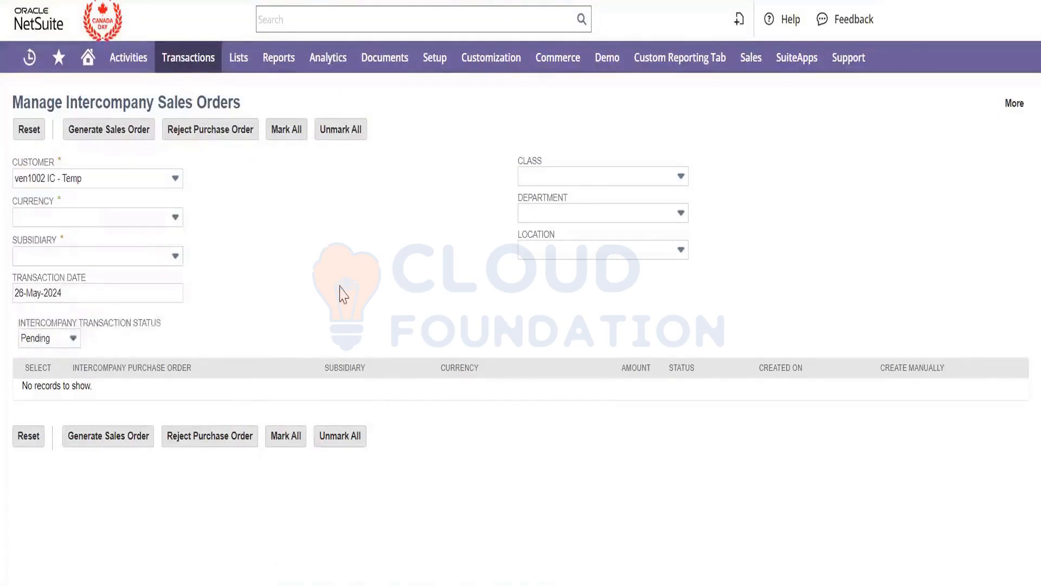
click(161, 231)
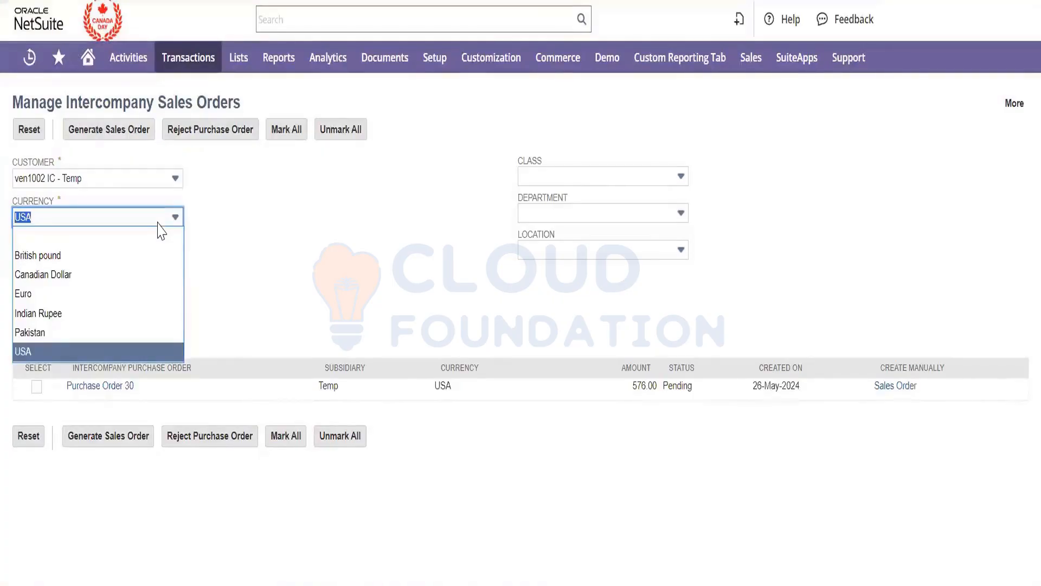
click(331, 291)
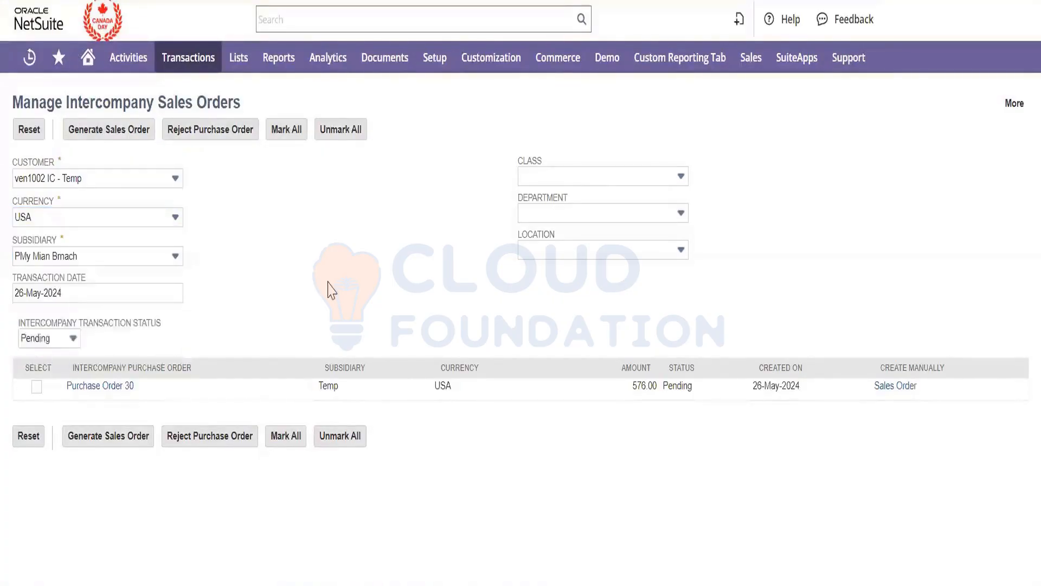
- Compare the listed intercompany purchase order with its record, checking the subsidiary and the service item line's rate and amount
double_click(325, 385)
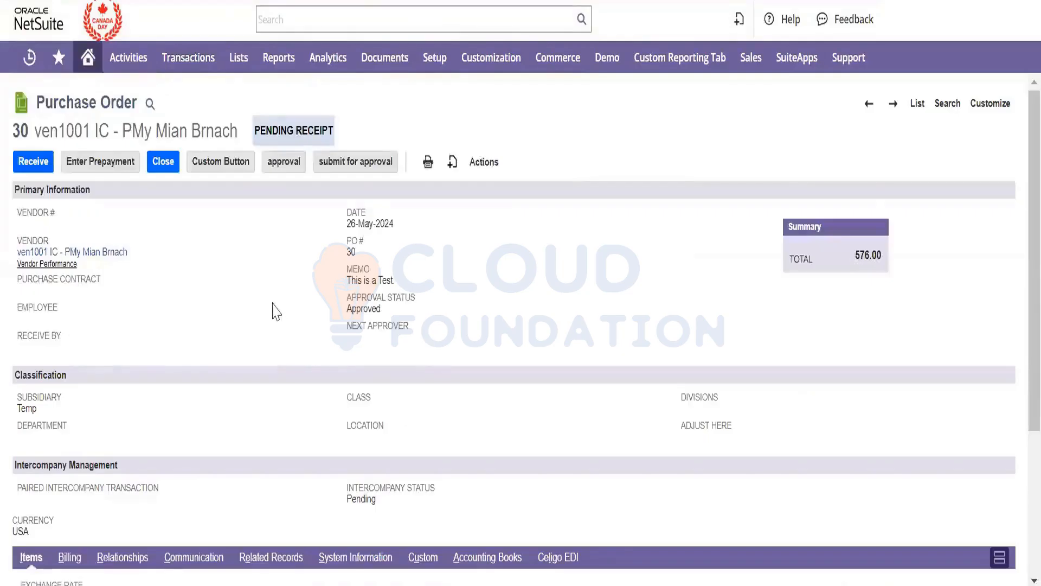
scroll(275, 311, down, 4)
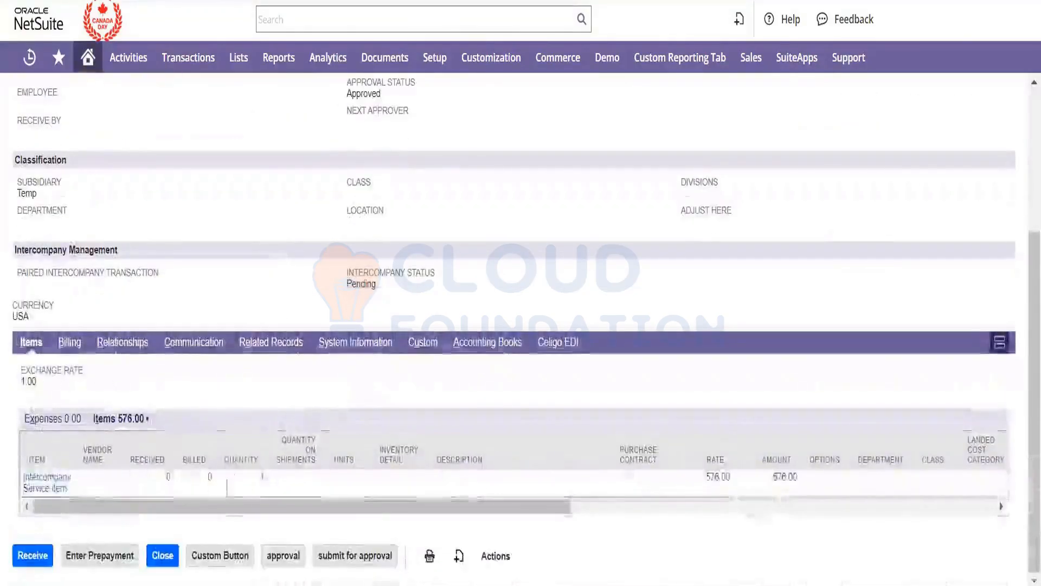
drag(230, 507, 413, 533)
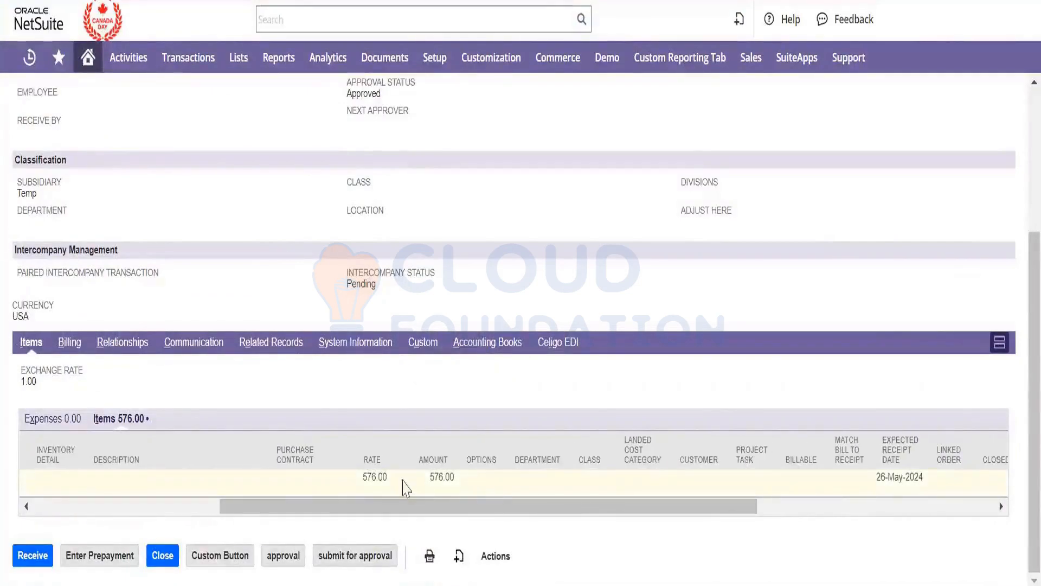
click(383, 477)
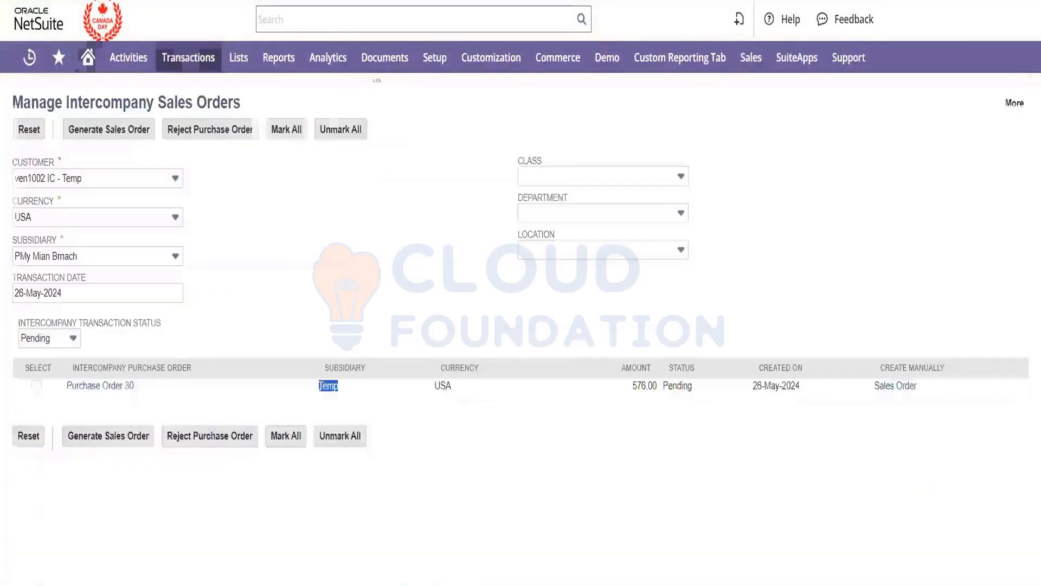
- Select the pending purchase order, try the customer filter with IC - Bebika, and restore IC - Temp
click(36, 386)
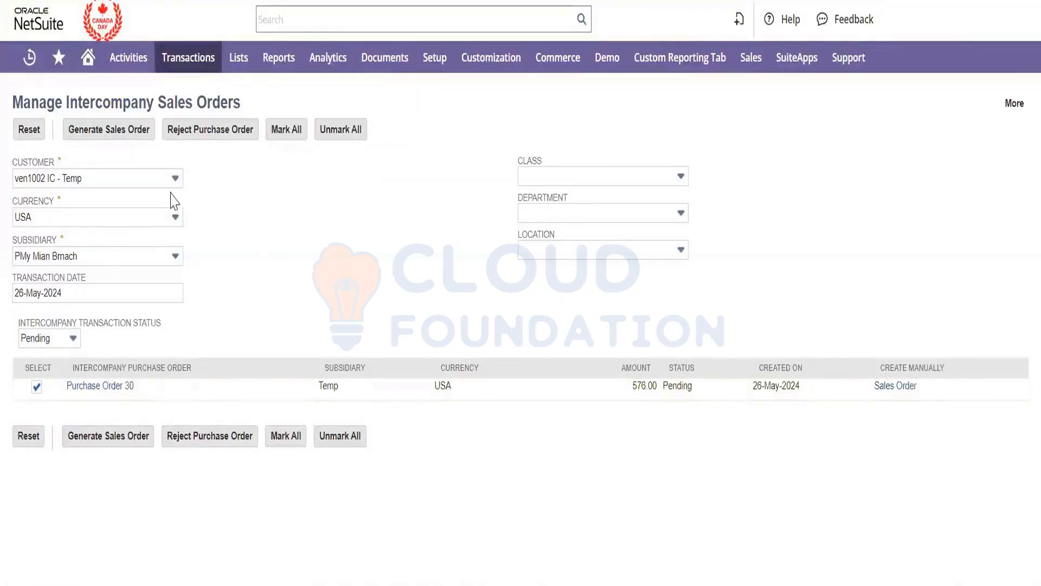
click(166, 184)
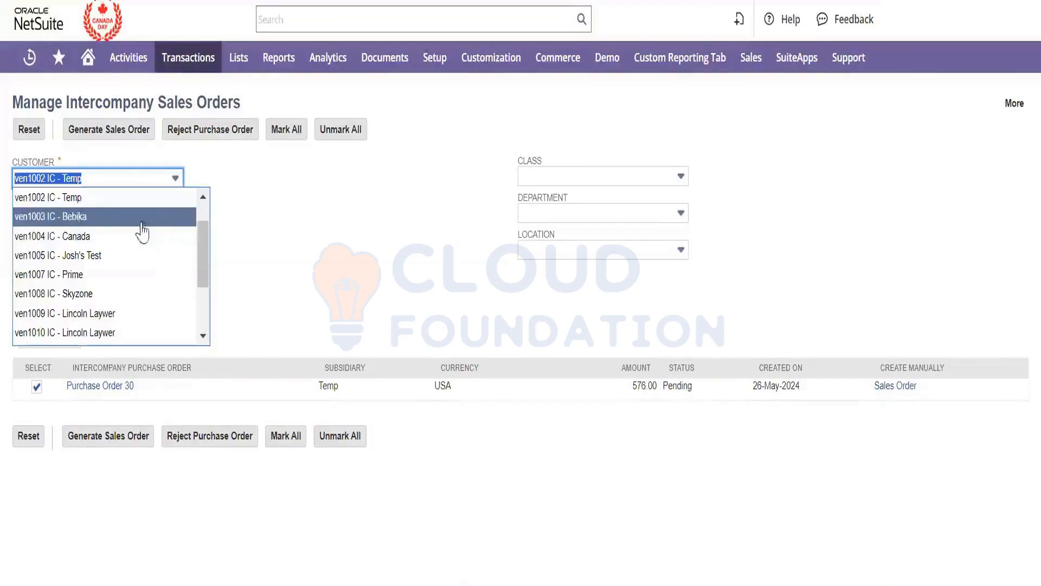
click(138, 219)
click(593, 91)
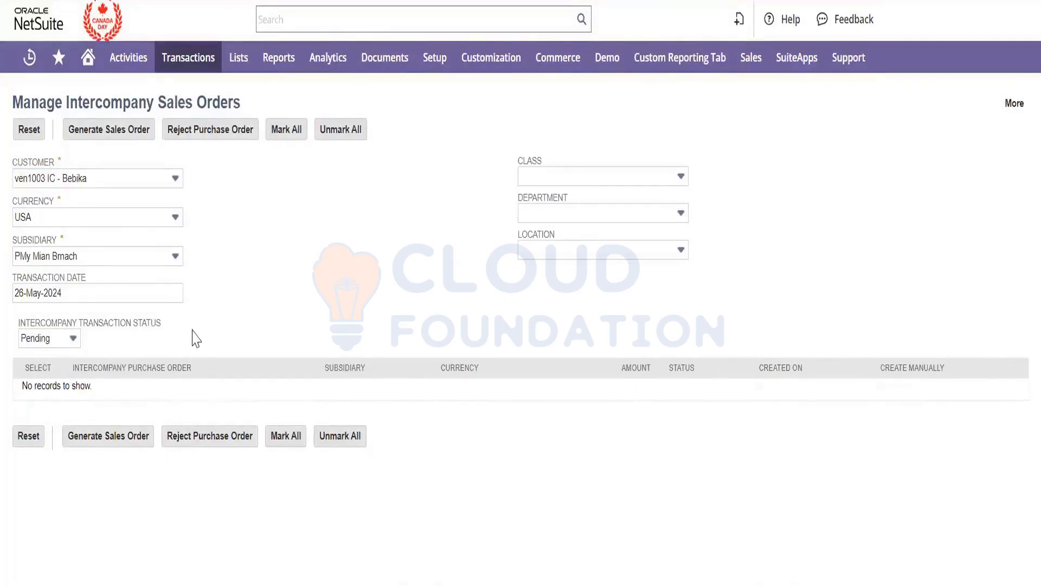
click(175, 179)
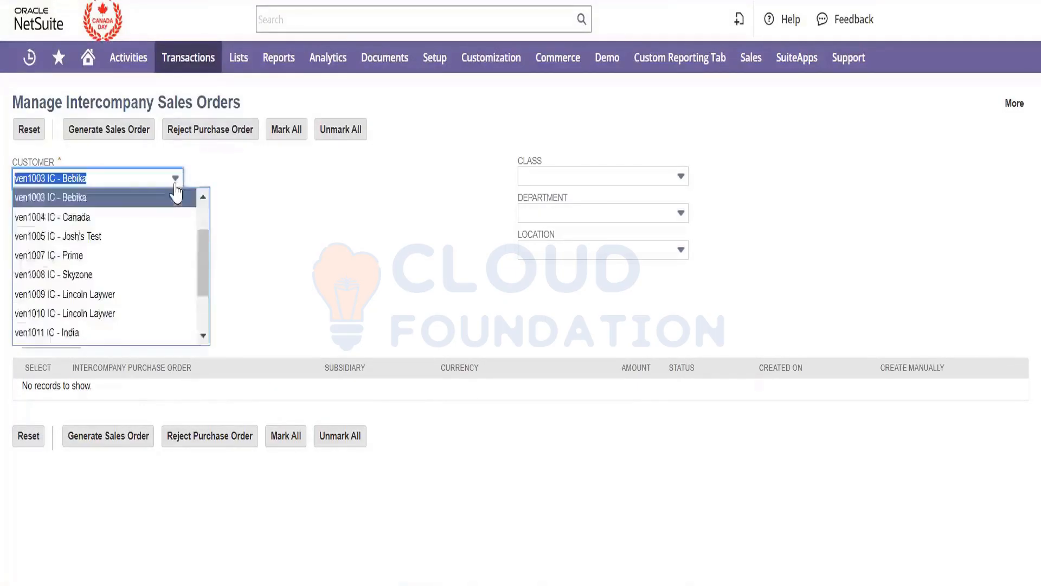
scroll(201, 217, up, 2)
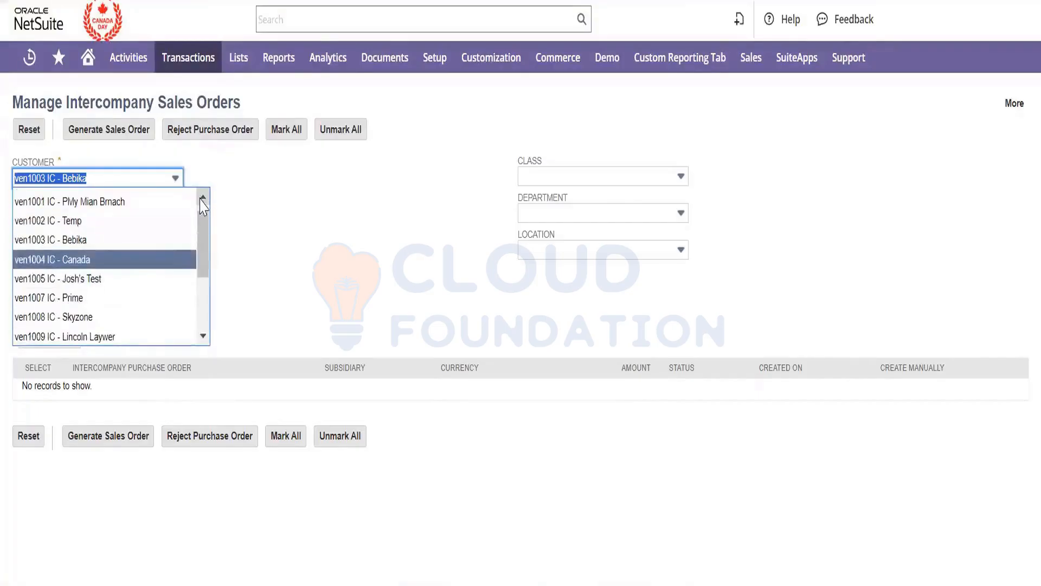
click(158, 227)
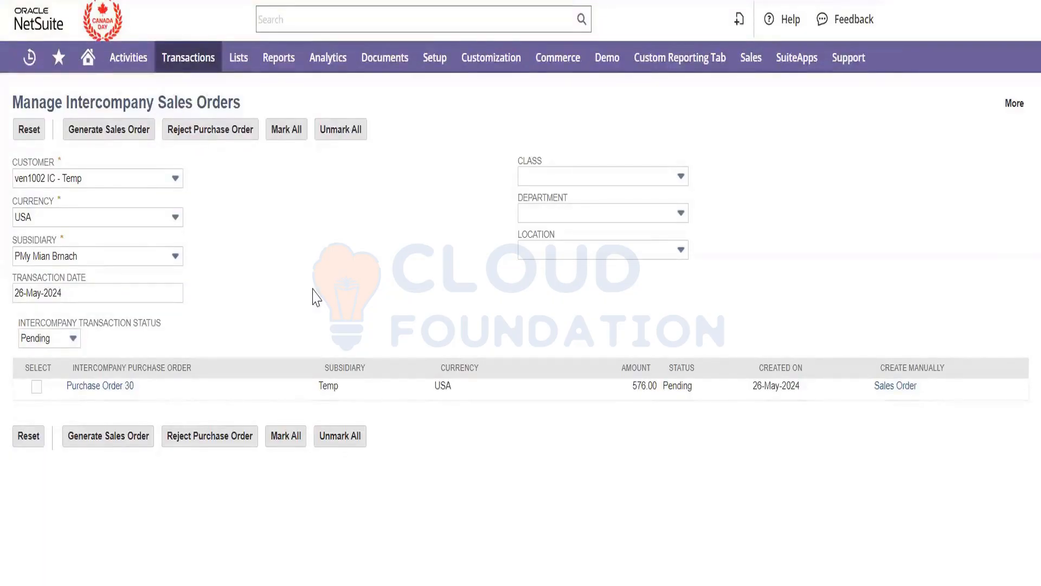
- Try the currency filter with British pound, restore USA, and check it against the purchase order's currency
click(169, 223)
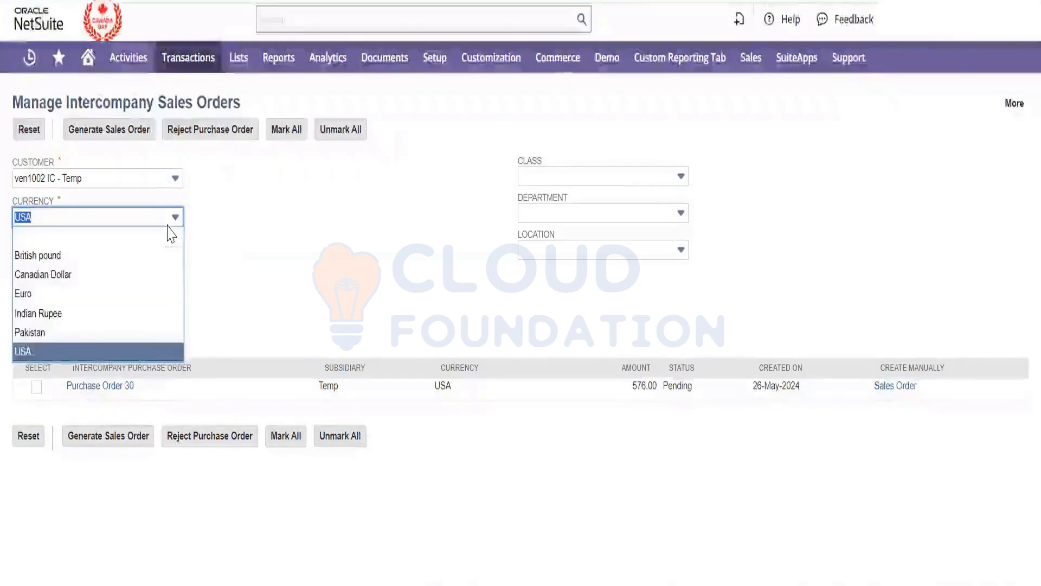
click(153, 256)
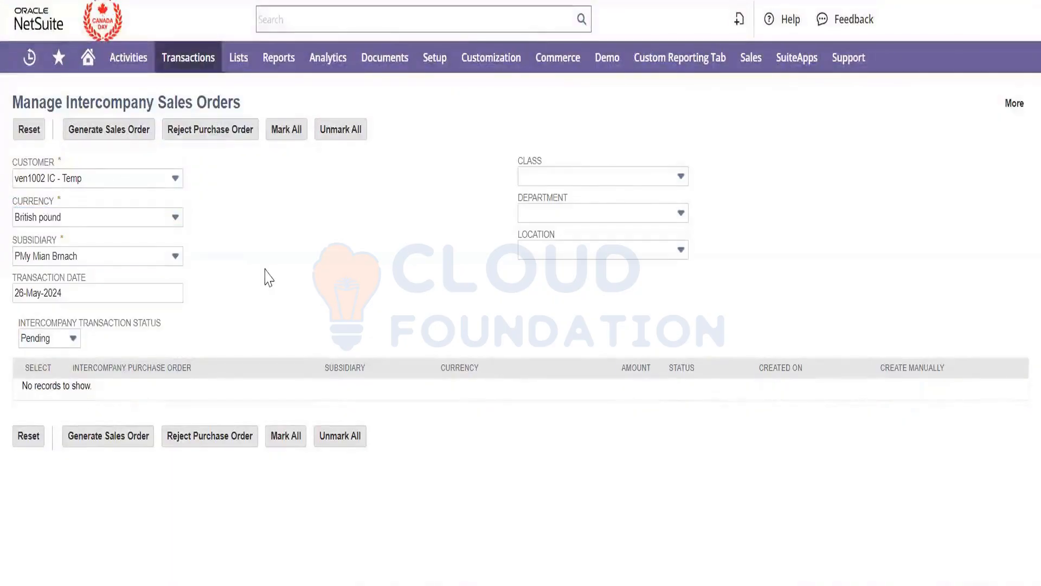
click(174, 222)
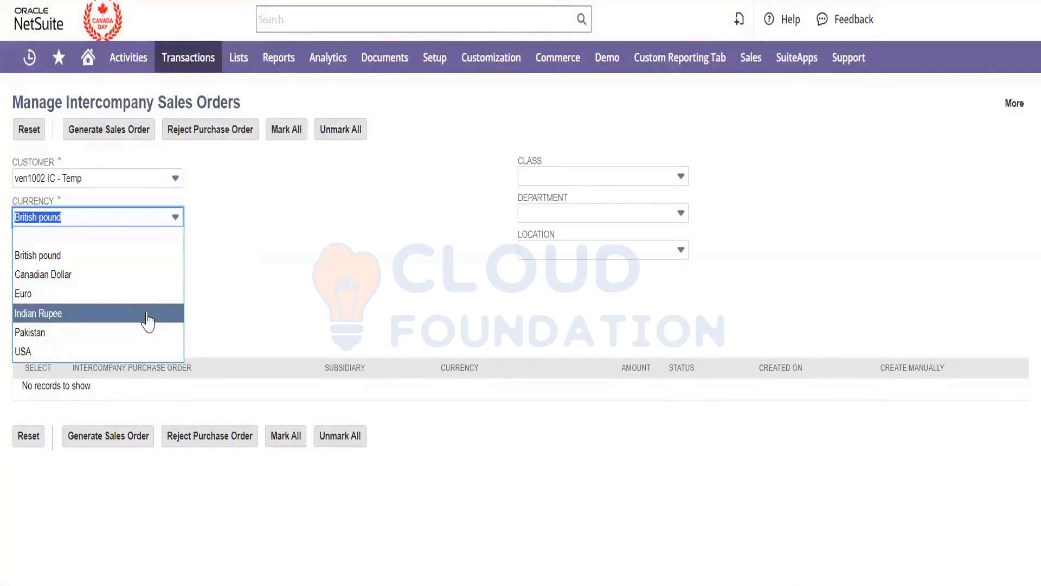
click(129, 352)
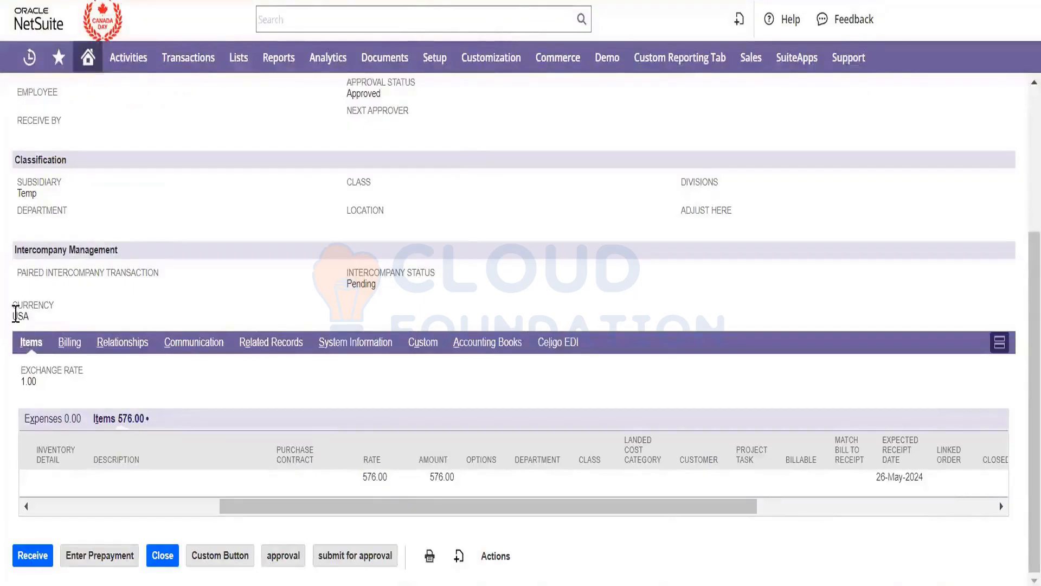
double_click(16, 314)
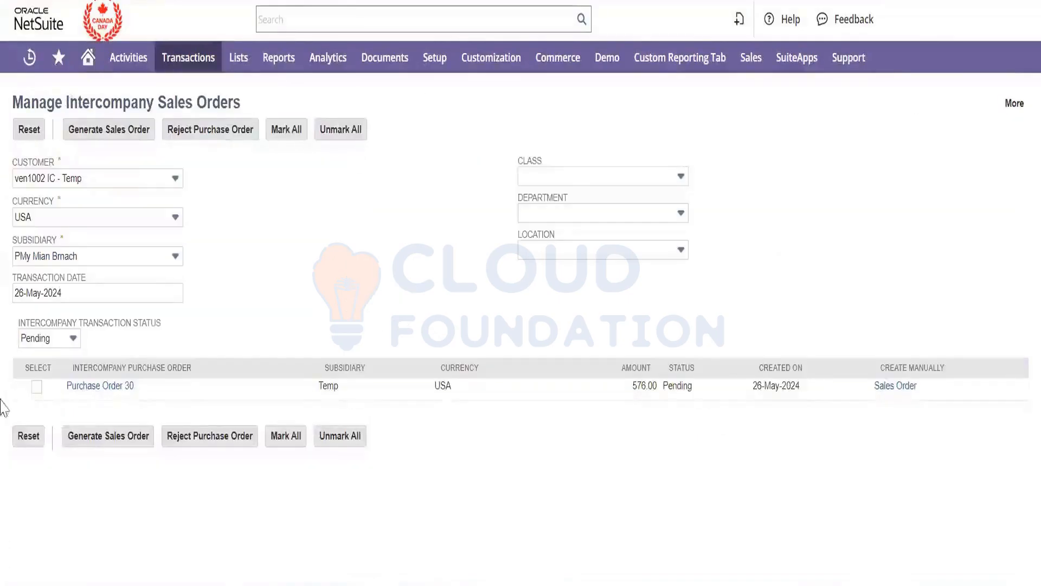
- Select the pending purchase order from Temp, keep the Pending transaction status, and generate its intercompany sales order
click(37, 387)
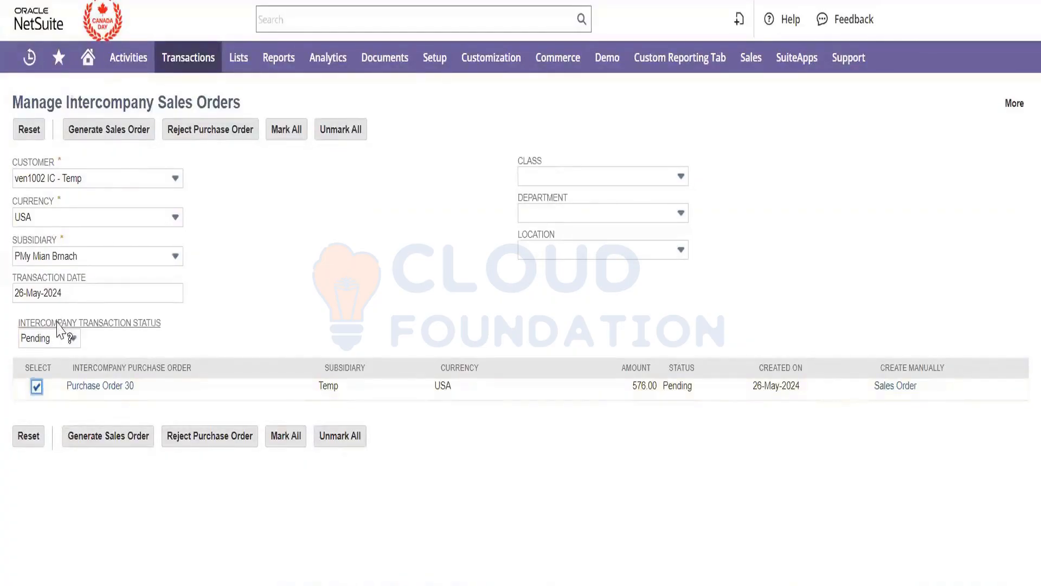
click(60, 338)
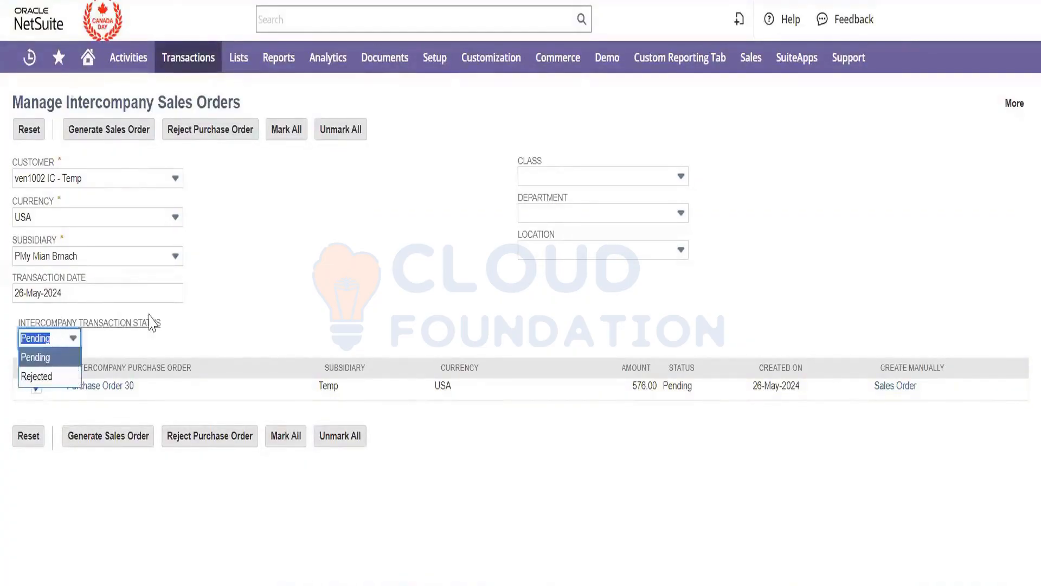
click(233, 321)
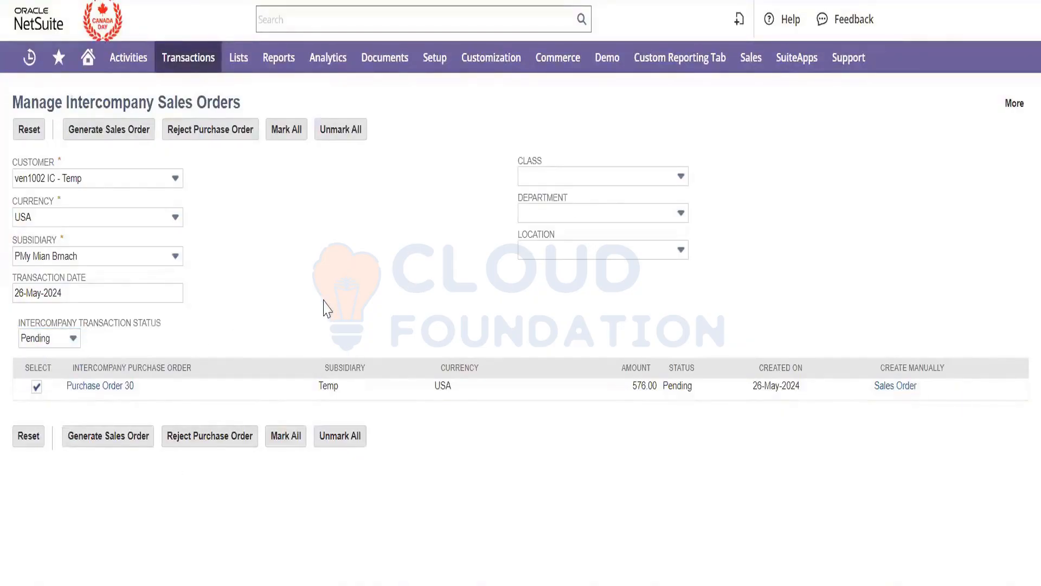
click(125, 438)
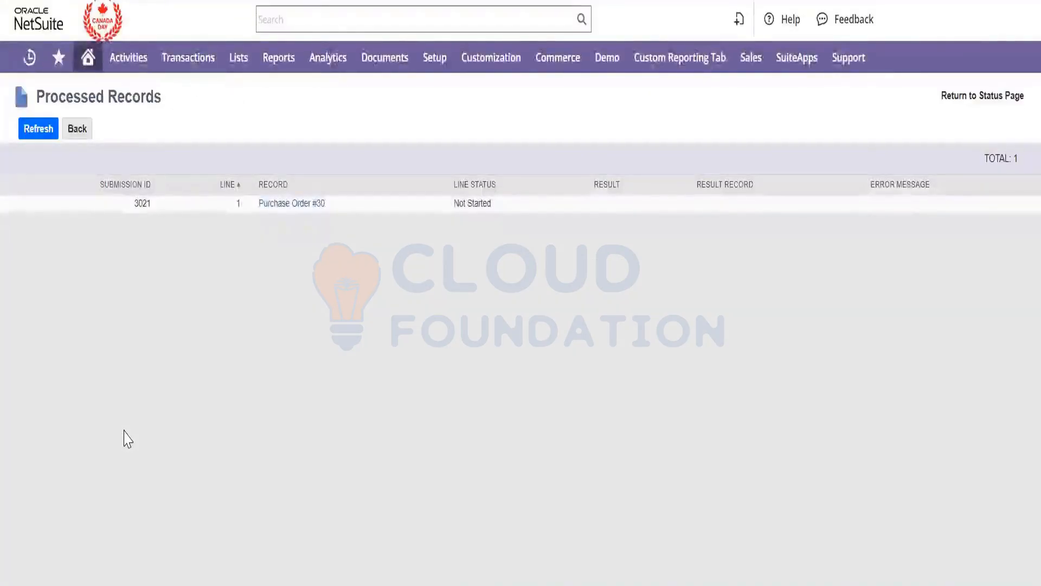
- Refresh the processed records until the submission finishes, and examine the purchase order's result and error message
click(41, 136)
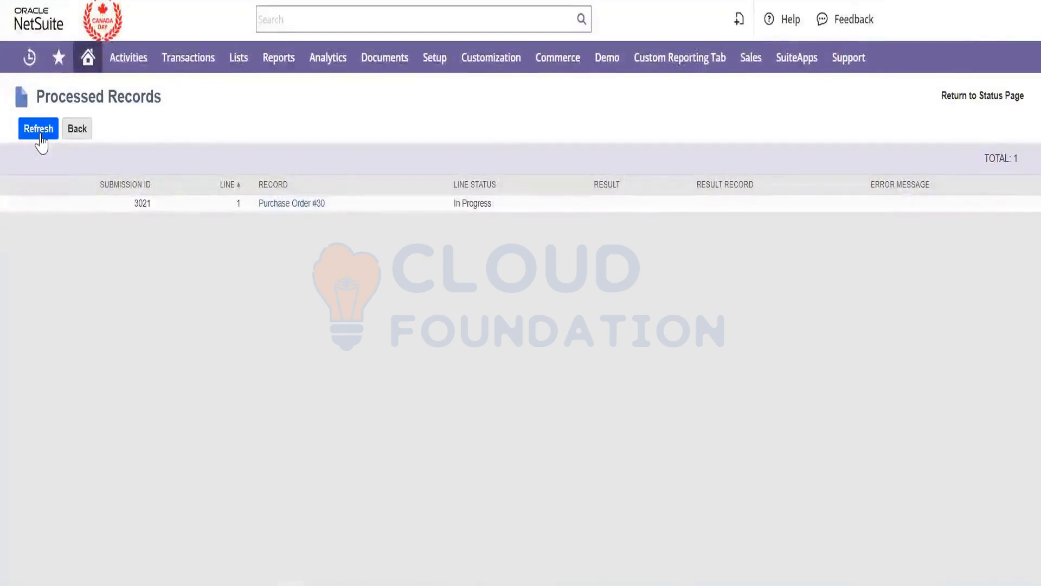
click(42, 142)
click(42, 142)
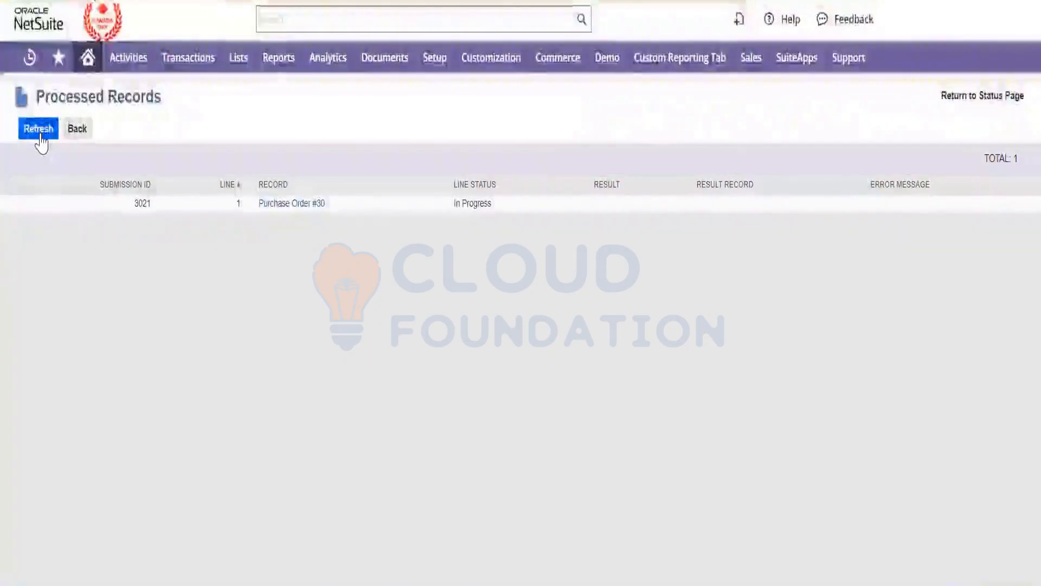
click(39, 133)
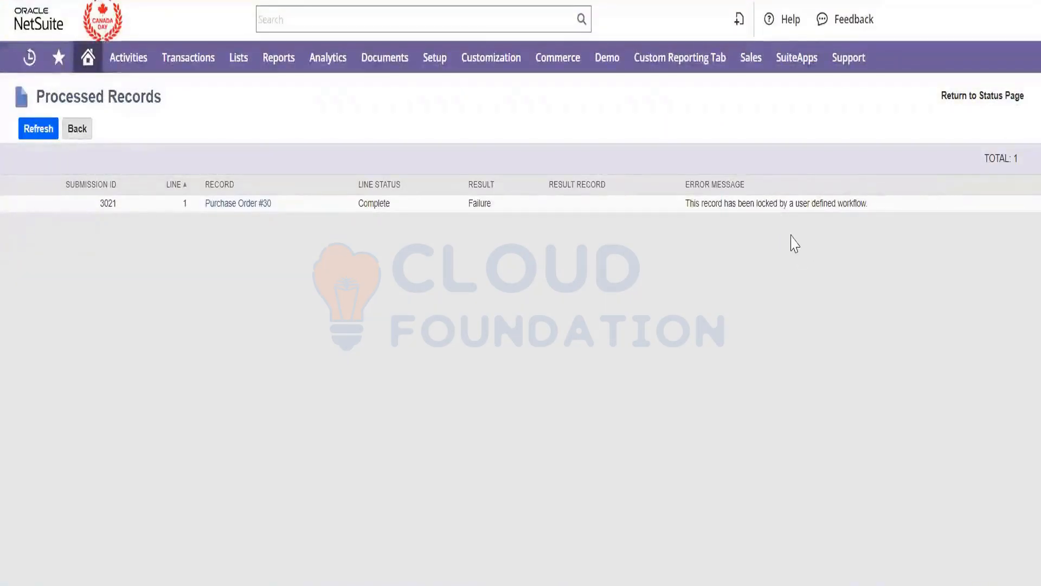
triple_click(773, 205)
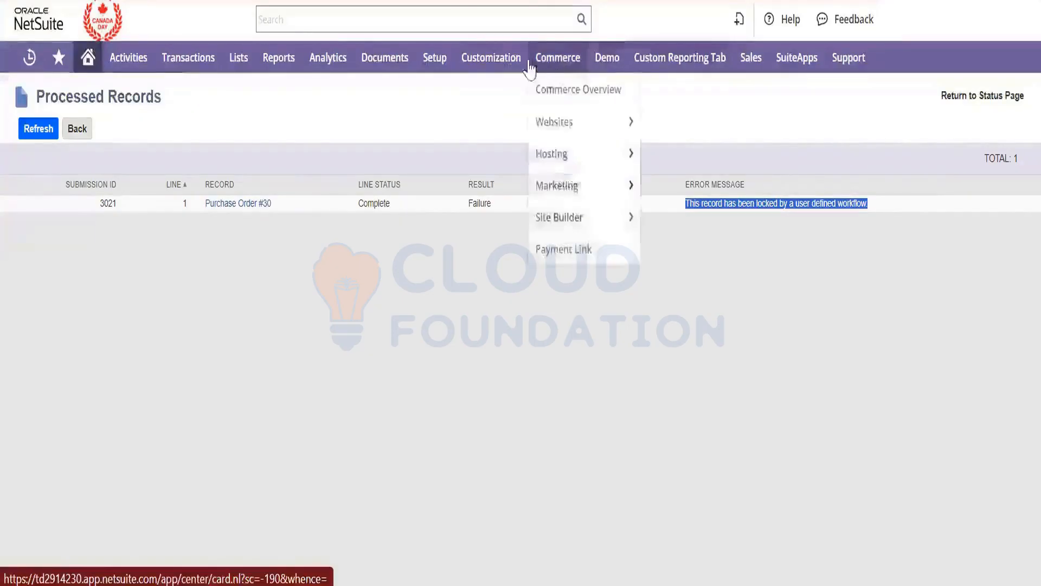
- Open the Workflows list in a new browser tab, keeping the processed records open
mouse_move(504, 62)
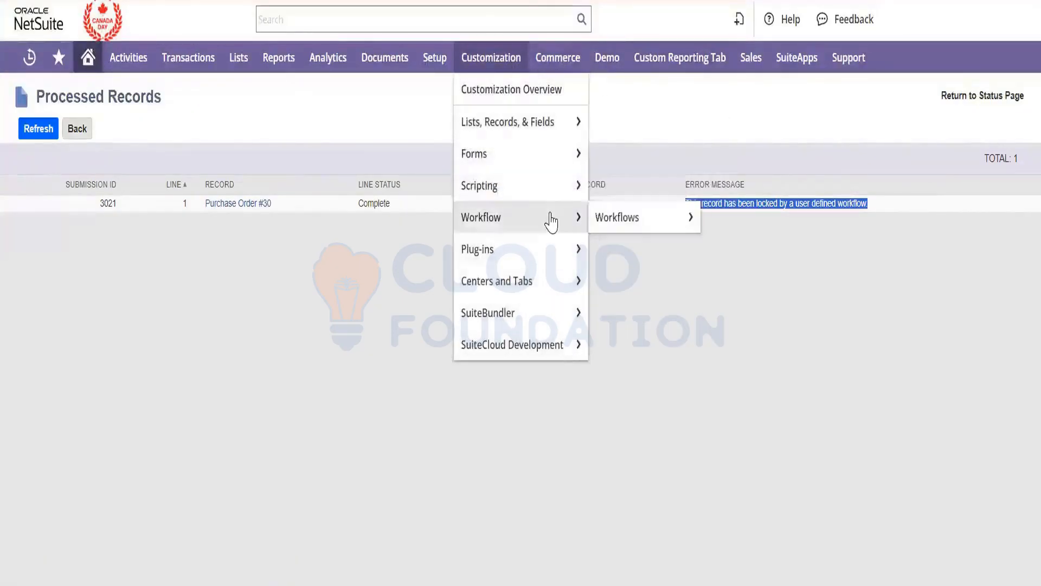
mouse_move(558, 187)
mouse_move(580, 215)
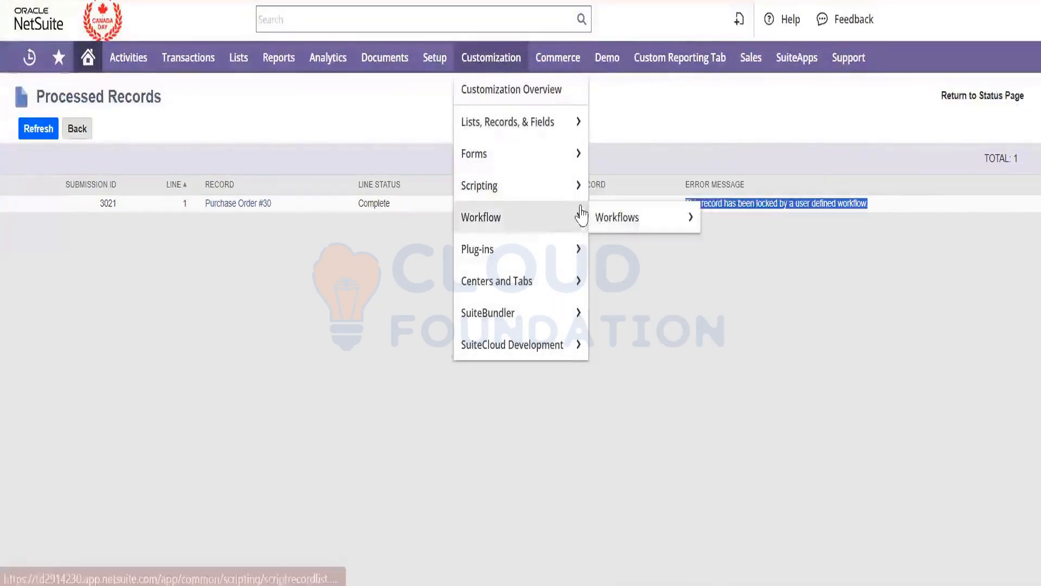
right_click(608, 220)
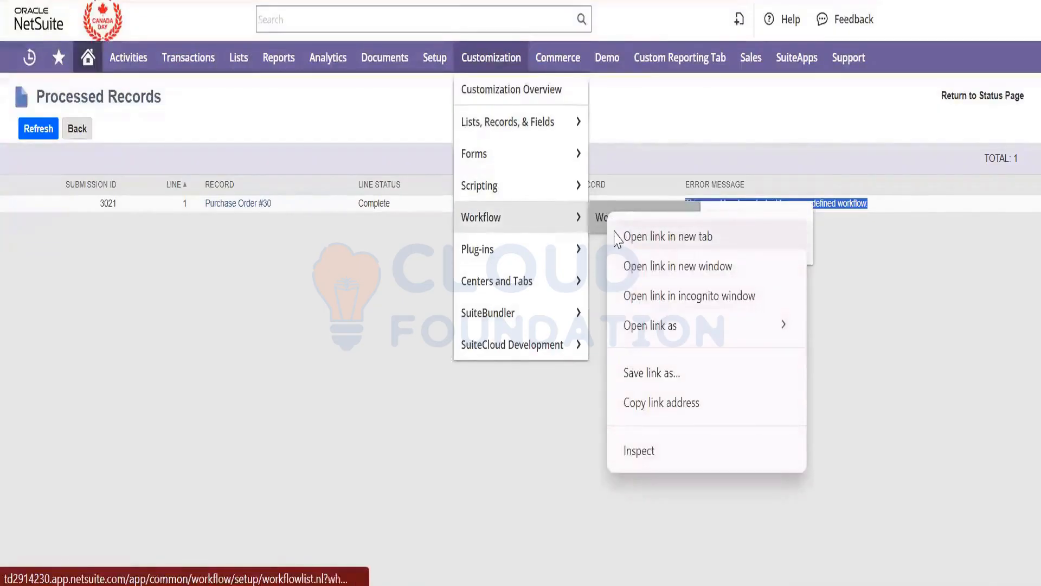
click(618, 233)
key(ctrl+Tab)
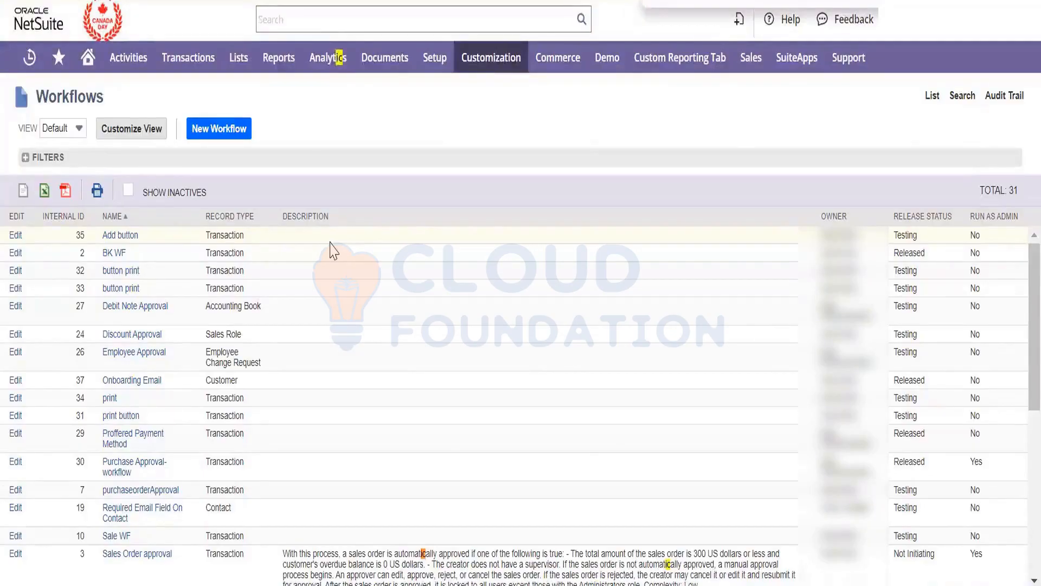
- Look through the workflows list for transaction workflows that could lock the purchase order
scroll(334, 250, down, 5)
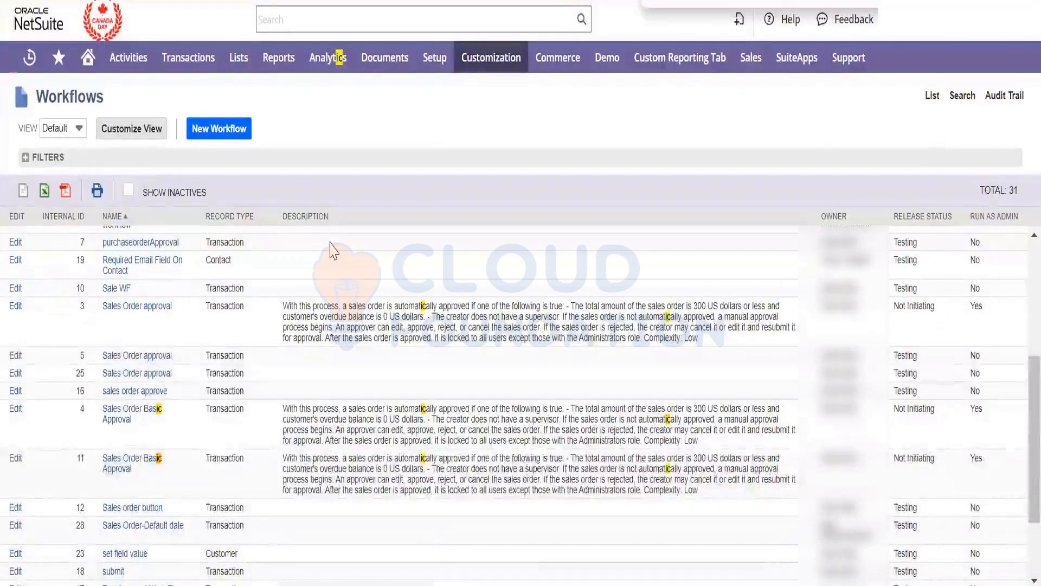
scroll(386, 444, down, 2)
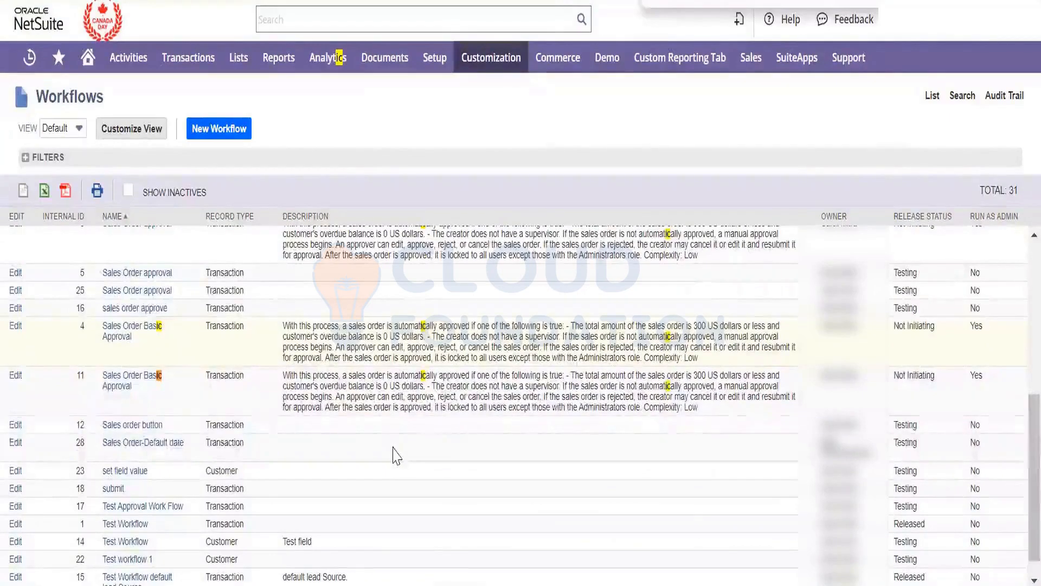
scroll(395, 455, down, 1)
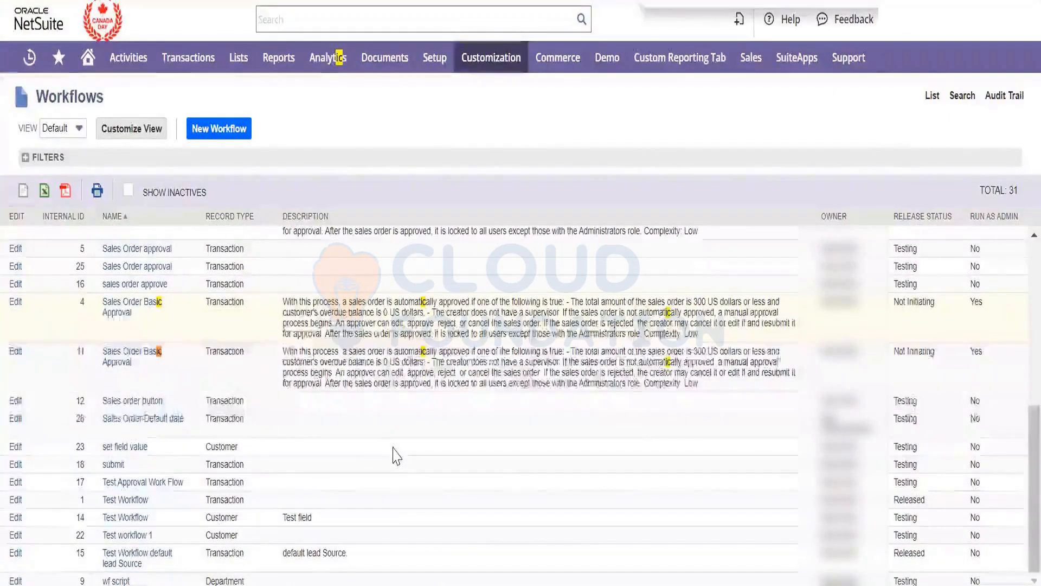
scroll(395, 455, up, 5)
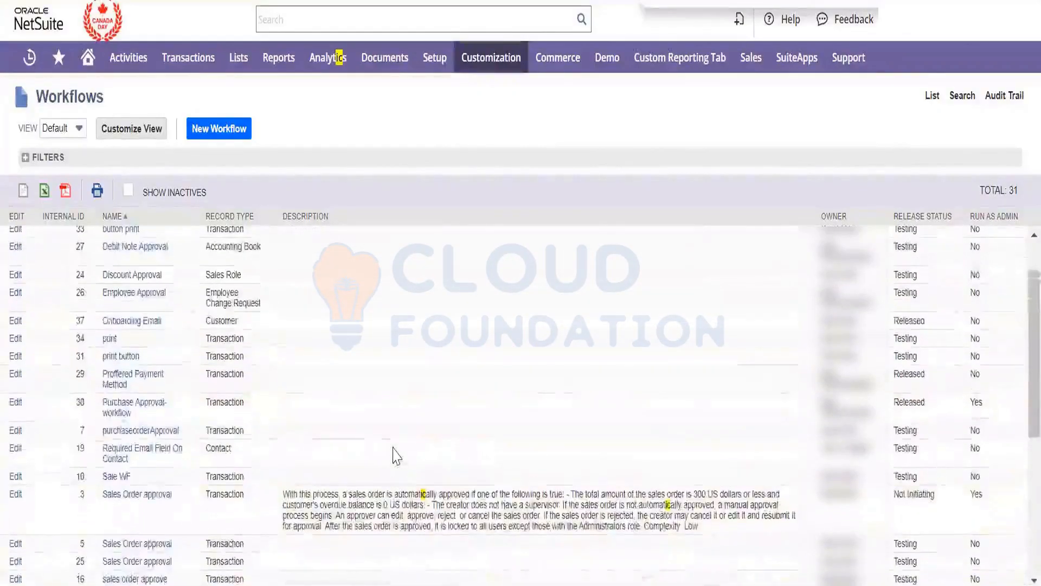
scroll(395, 456, up, 1)
scroll(395, 455, down, 2)
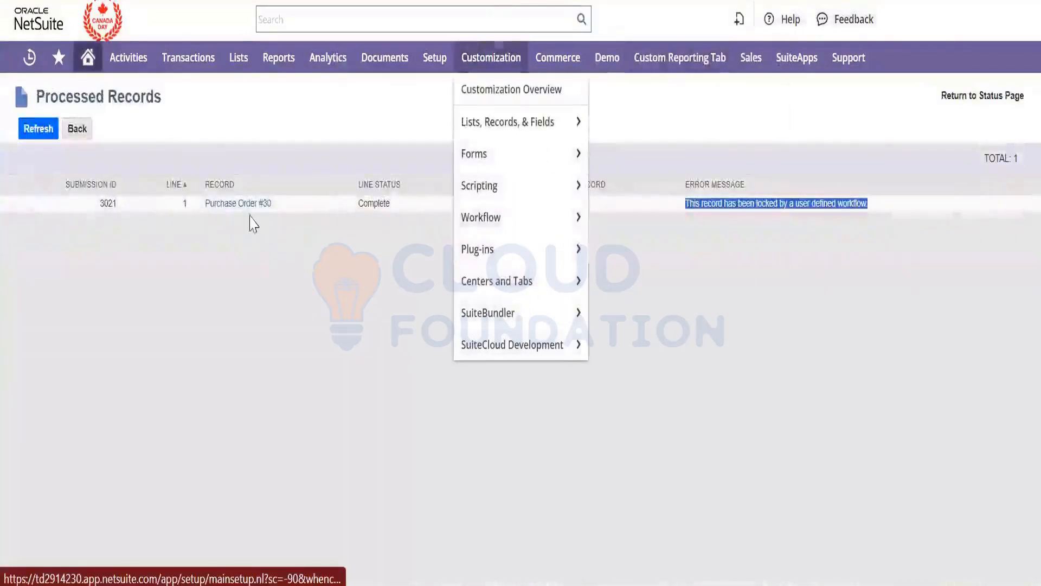
- Open Purchase Order #30 from the processed records and examine its system notes
click(238, 204)
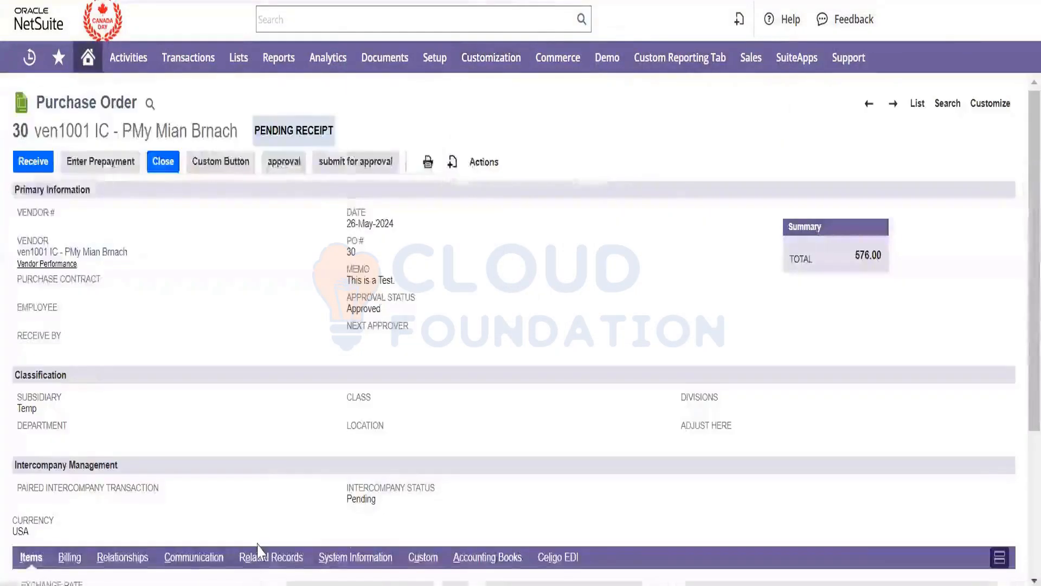
click(358, 560)
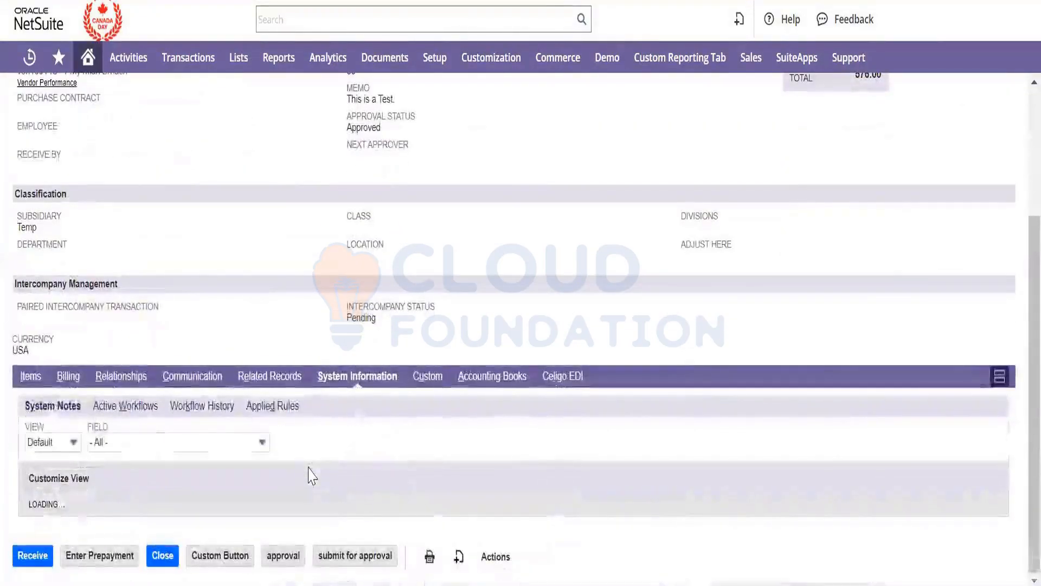
scroll(312, 476, down, 3)
scroll(312, 476, down, 5)
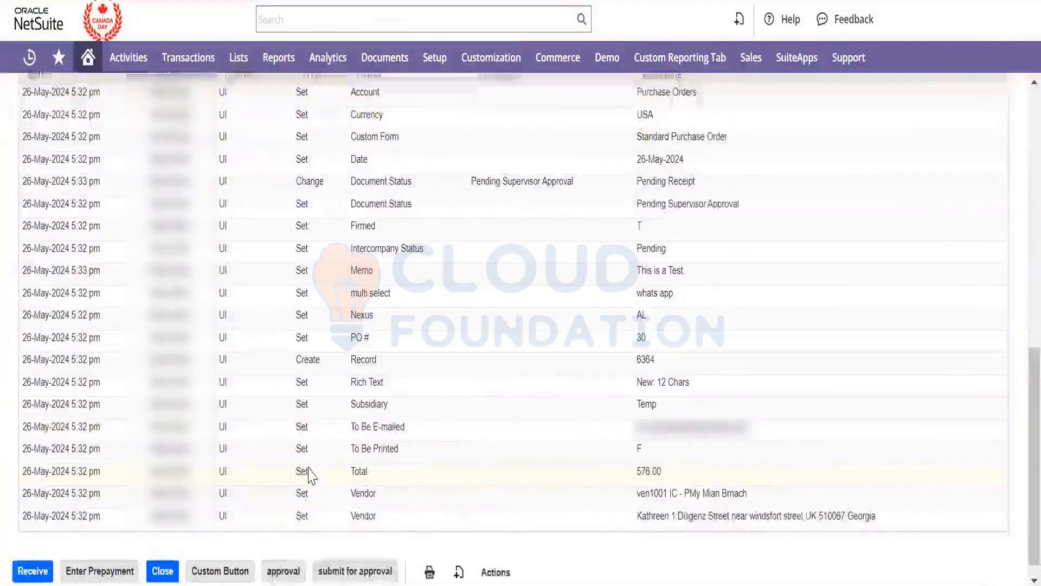
scroll(311, 475, up, 2)
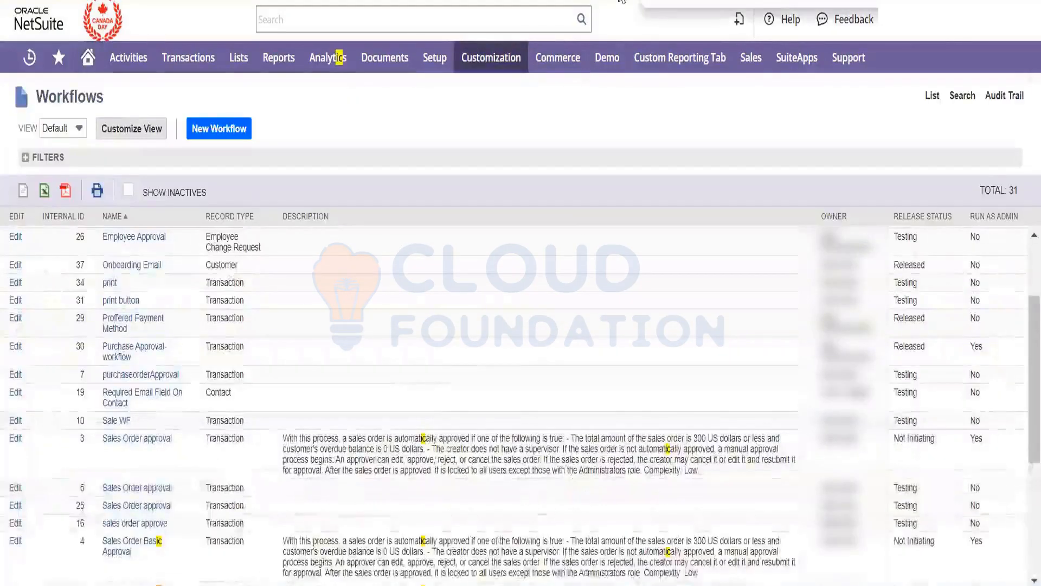
- Find Test Approval Work Flow in the workflows list, set its release status to Not Initiating, and save it
text(test app)
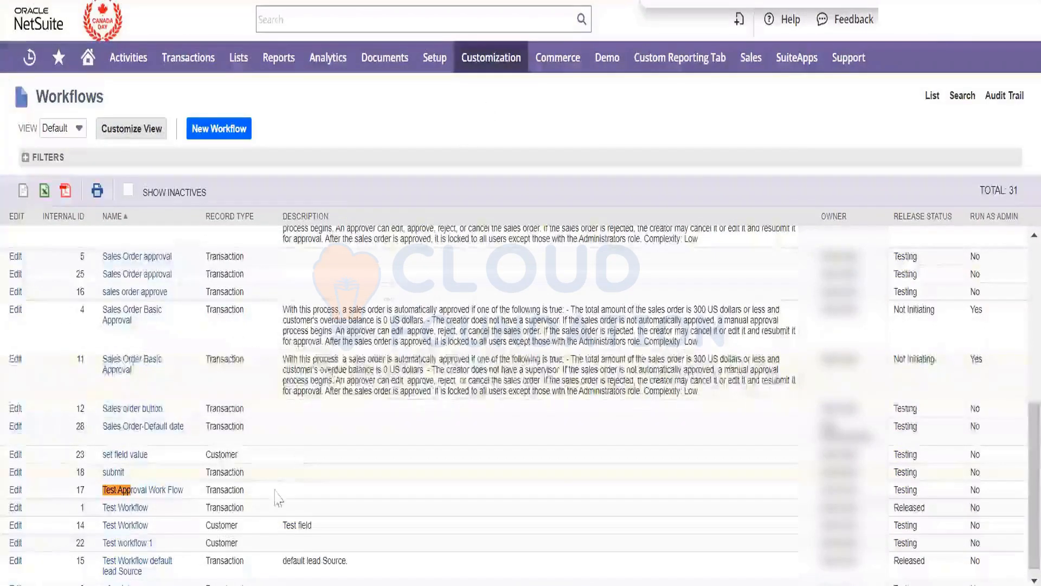
click(16, 491)
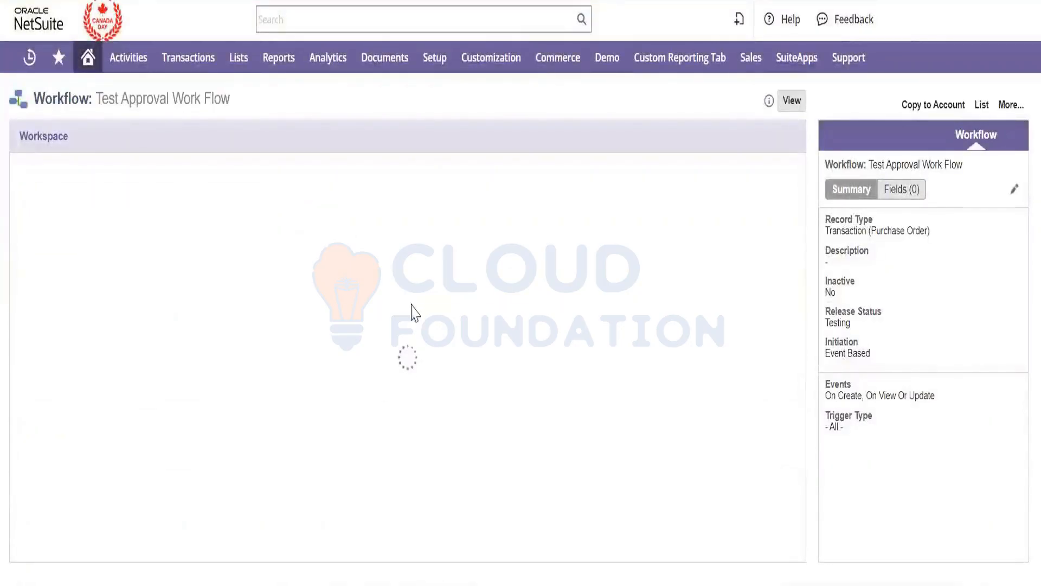
click(1014, 190)
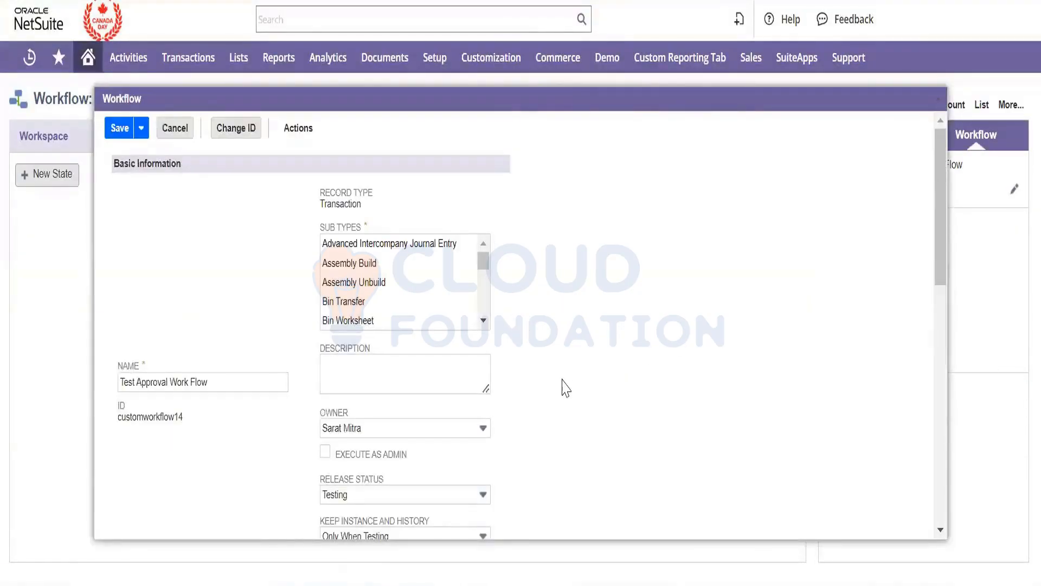
click(392, 494)
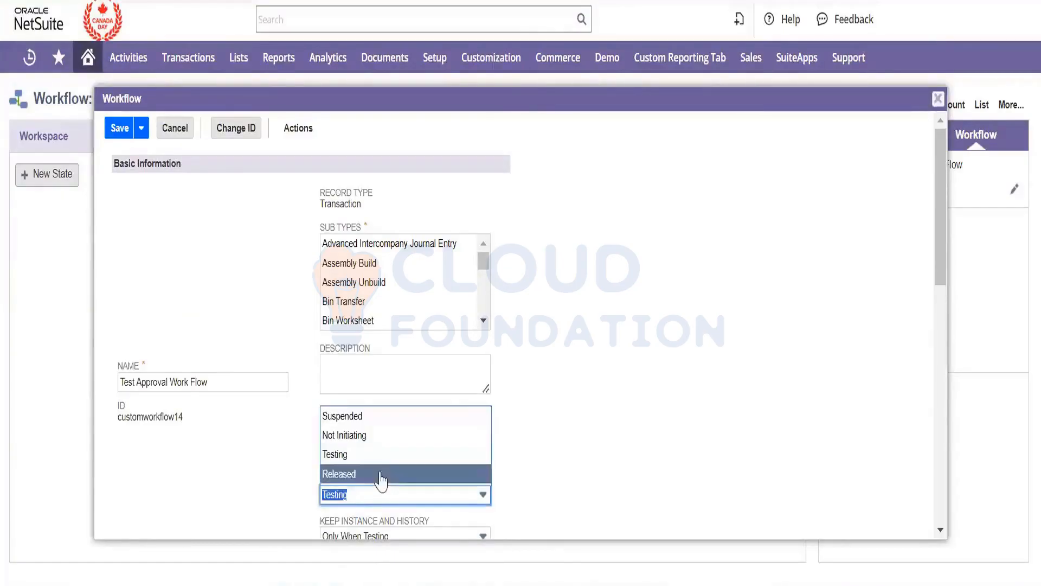
click(372, 435)
click(122, 131)
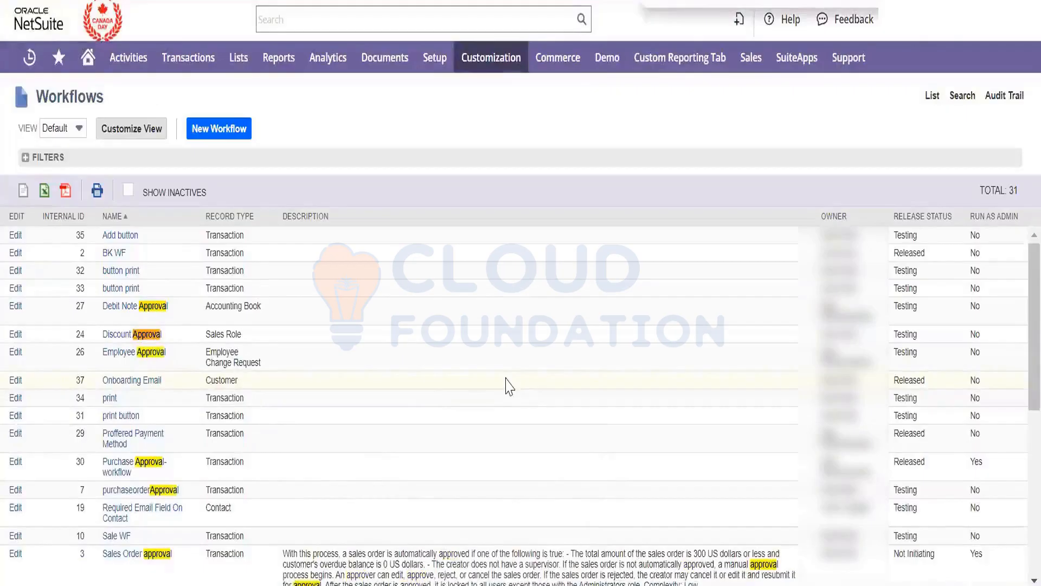
- Step through the workflows list entries matching "approval" and check their record types and release statuses
key(Return)
key(Return)
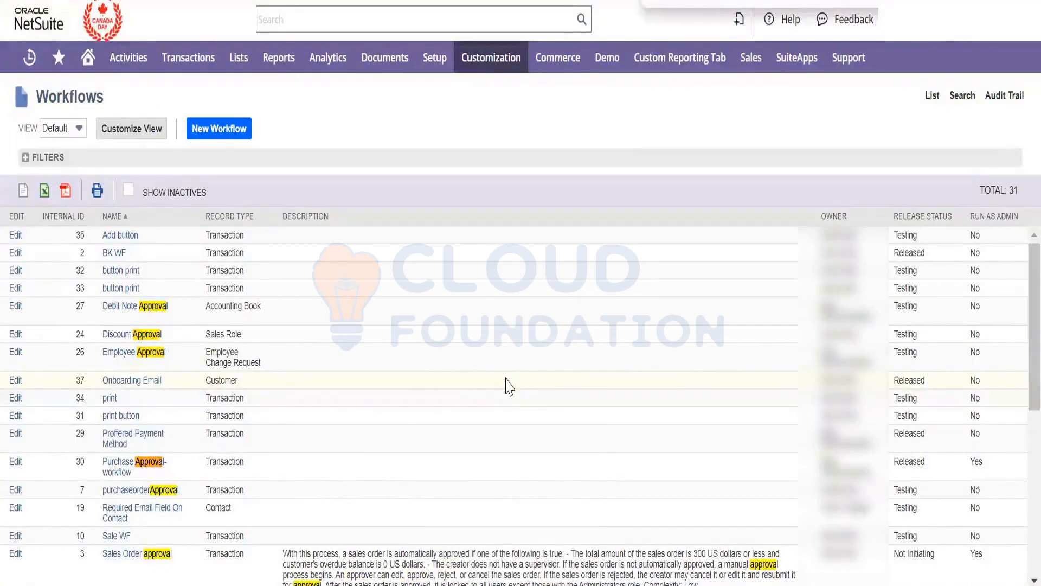
key(Return)
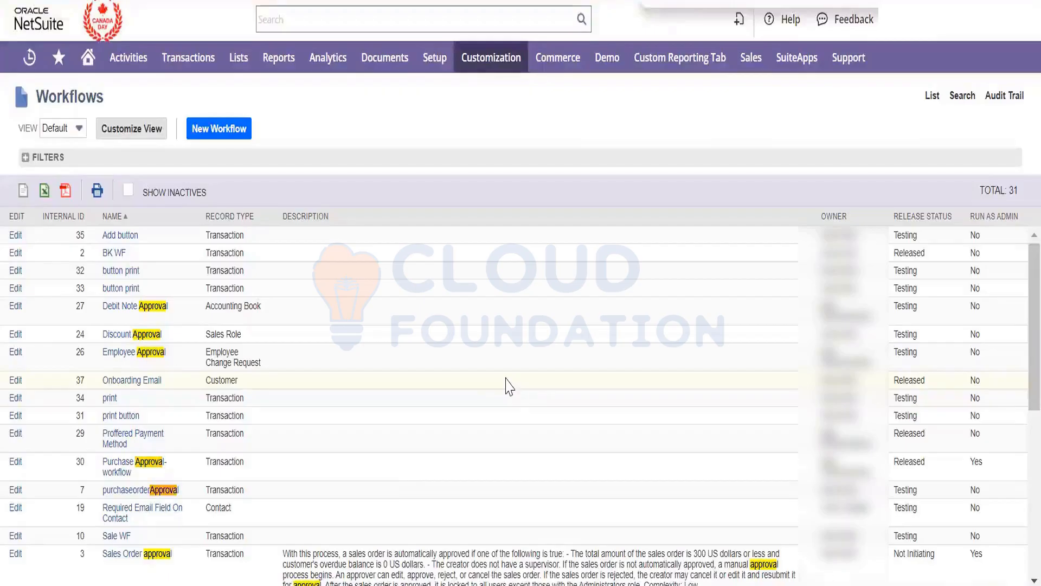
key(Return)
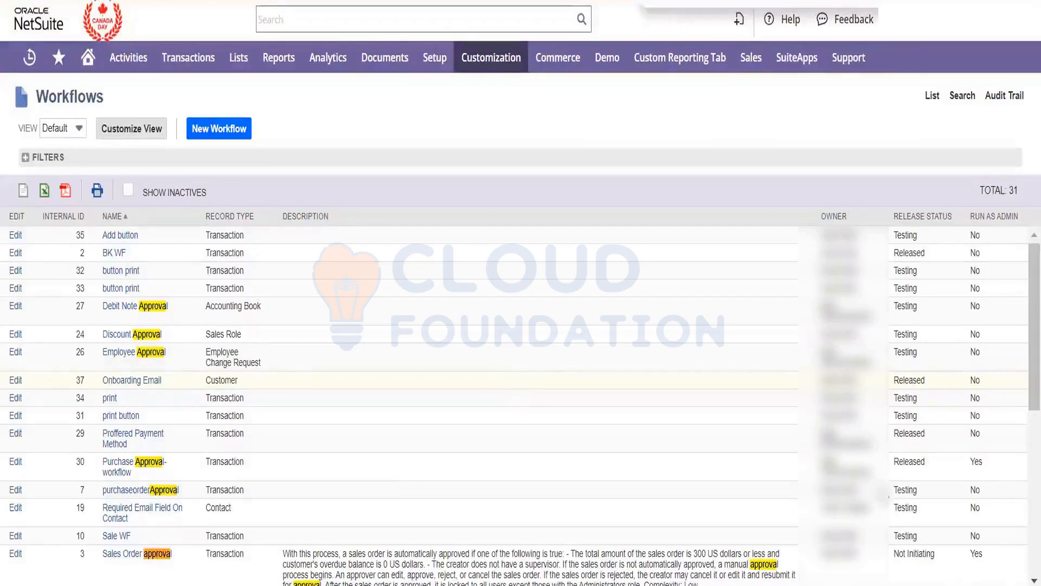
scroll(1018, 401, down, 3)
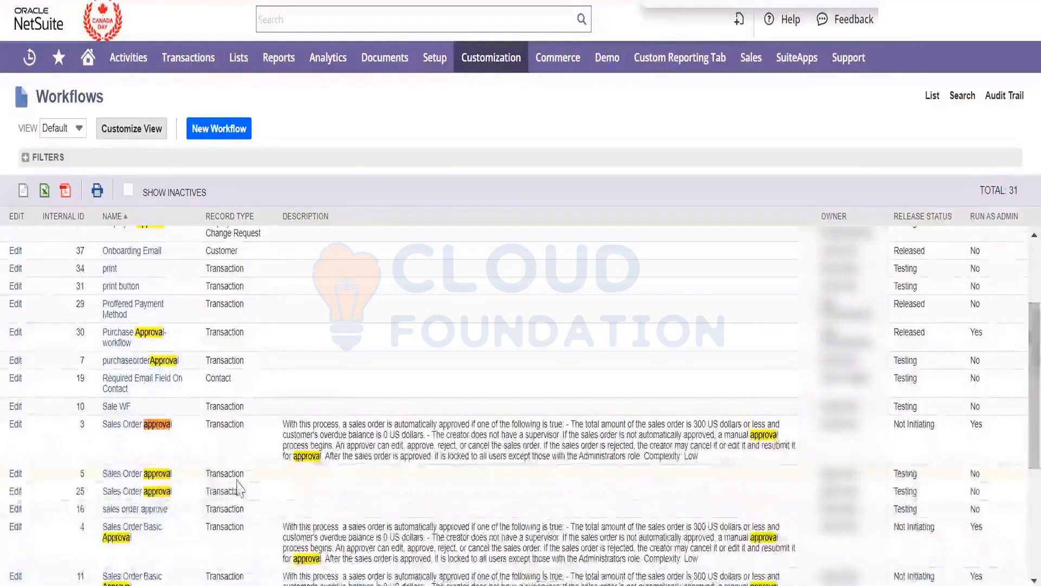
- Include inactive workflows in the workflows list
right_click(15, 477)
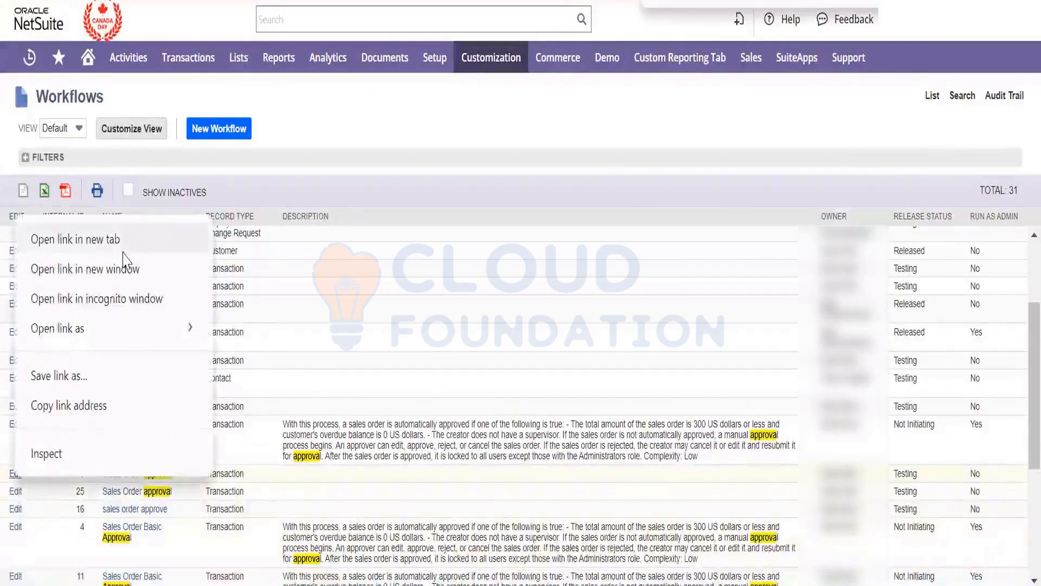
click(128, 192)
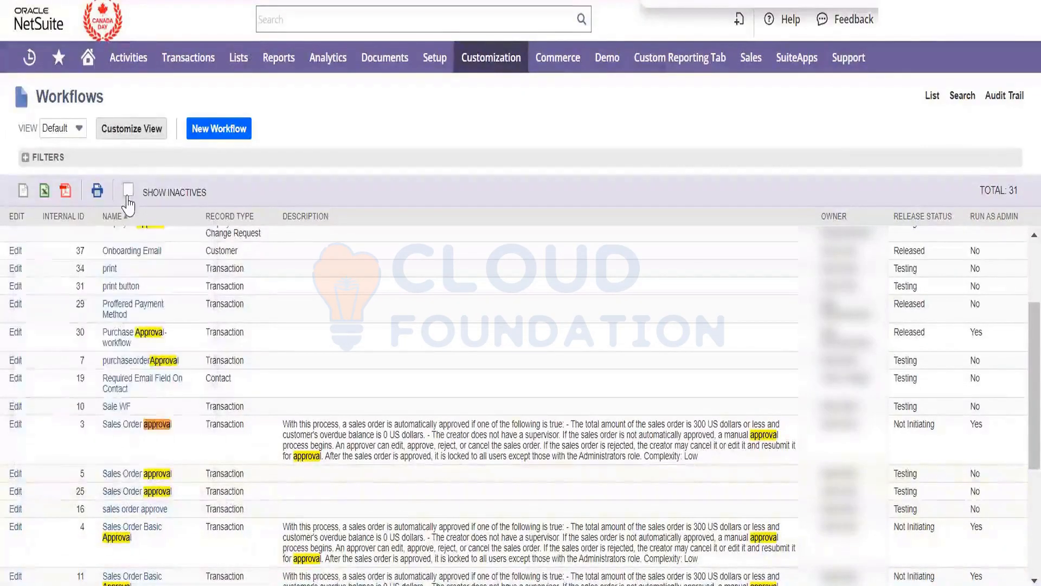
click(128, 191)
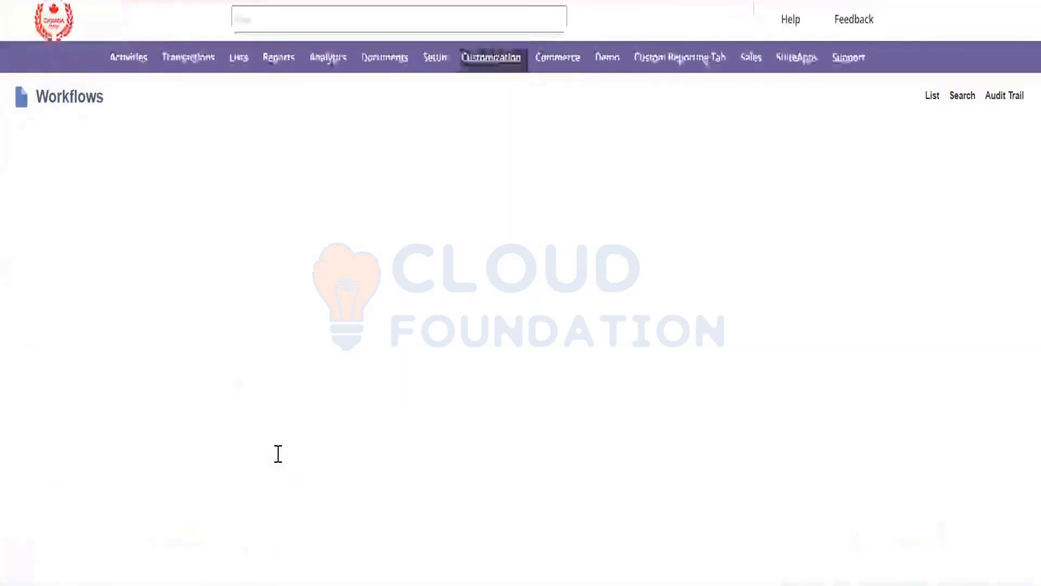
scroll(278, 456, down, 10)
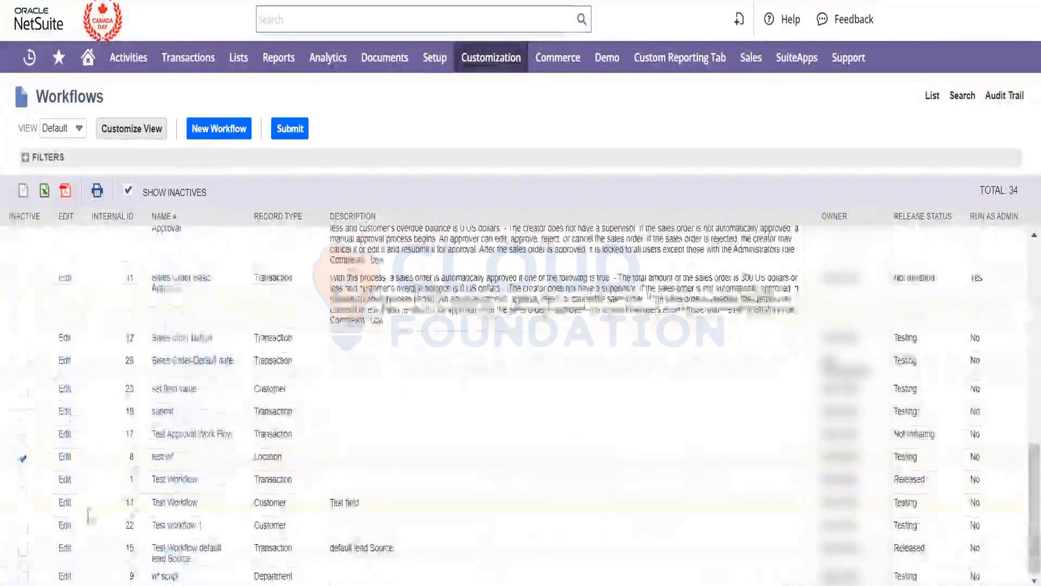
- Mark the Test Workflow entries with internal IDs 1 and 14 and Test workflow 1 as inactive
click(23, 480)
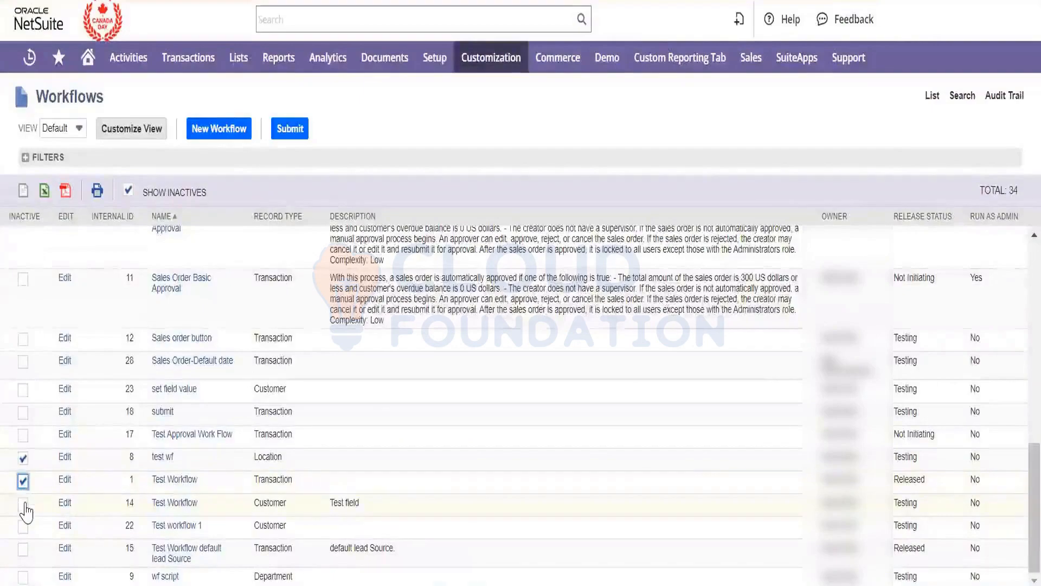
click(23, 503)
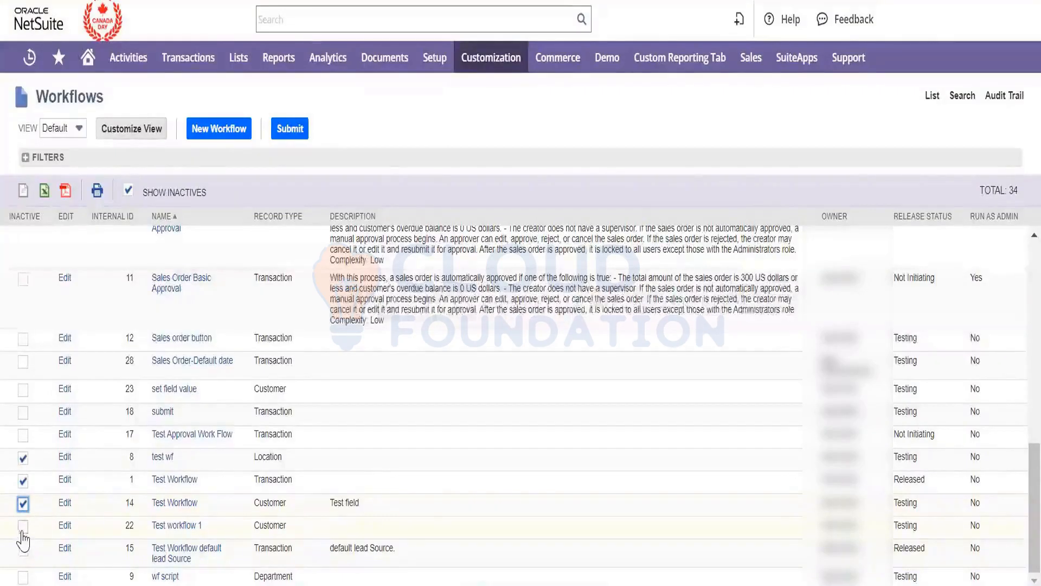
click(22, 526)
- Mark the submit, Sales Order-Default date and set field value workflows as inactive
scroll(80, 512, up, 2)
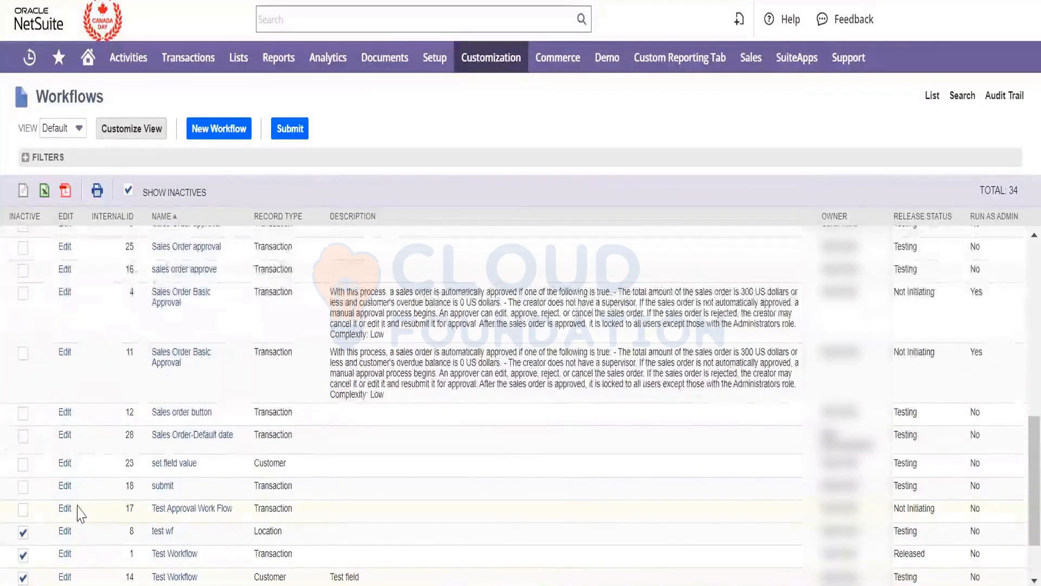
click(24, 487)
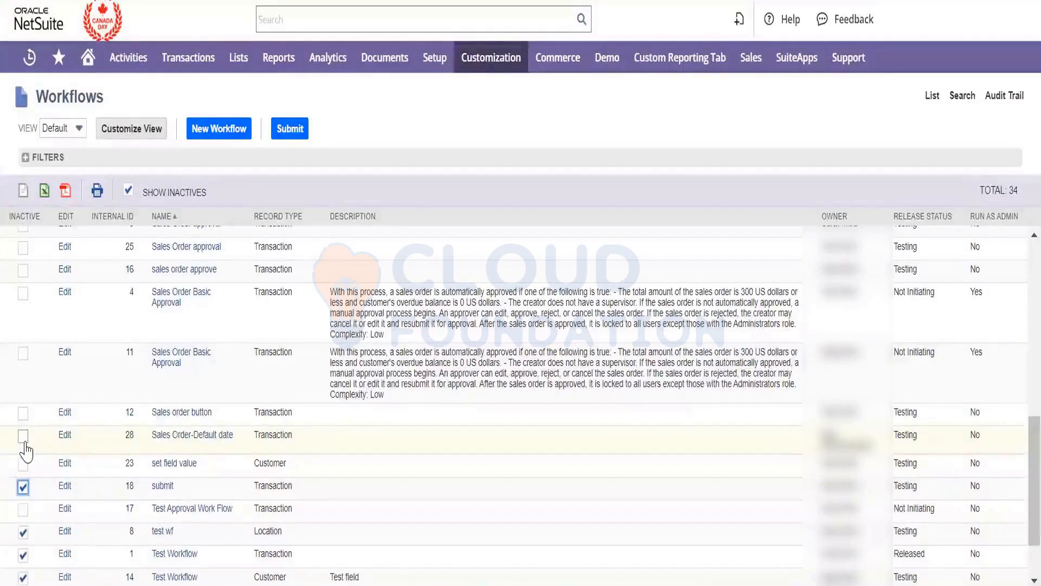
click(23, 437)
click(23, 464)
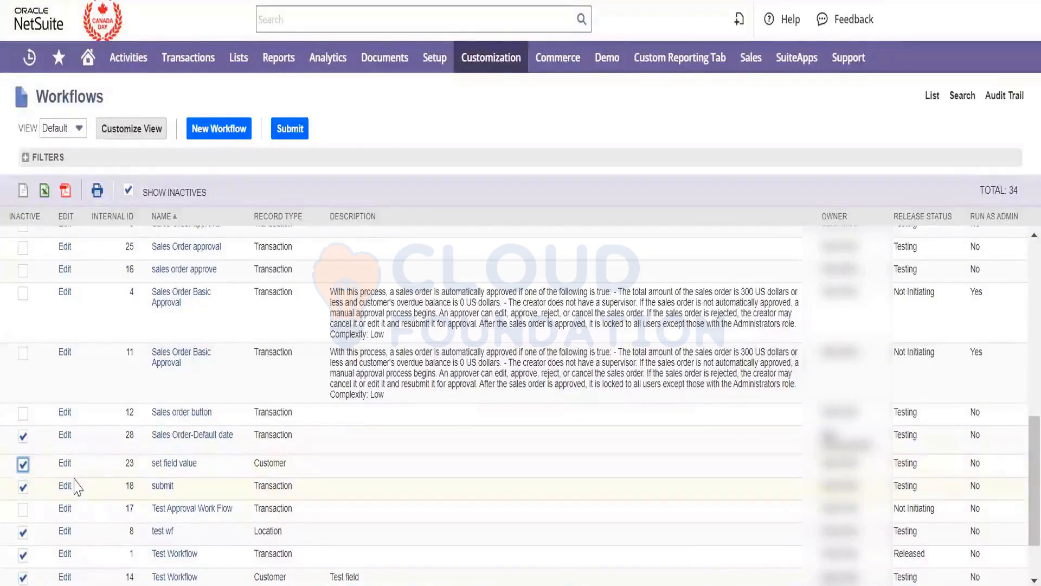
- Review the whole workflows list and mark the Sales order button workflow as inactive
key(ctrl+minus)
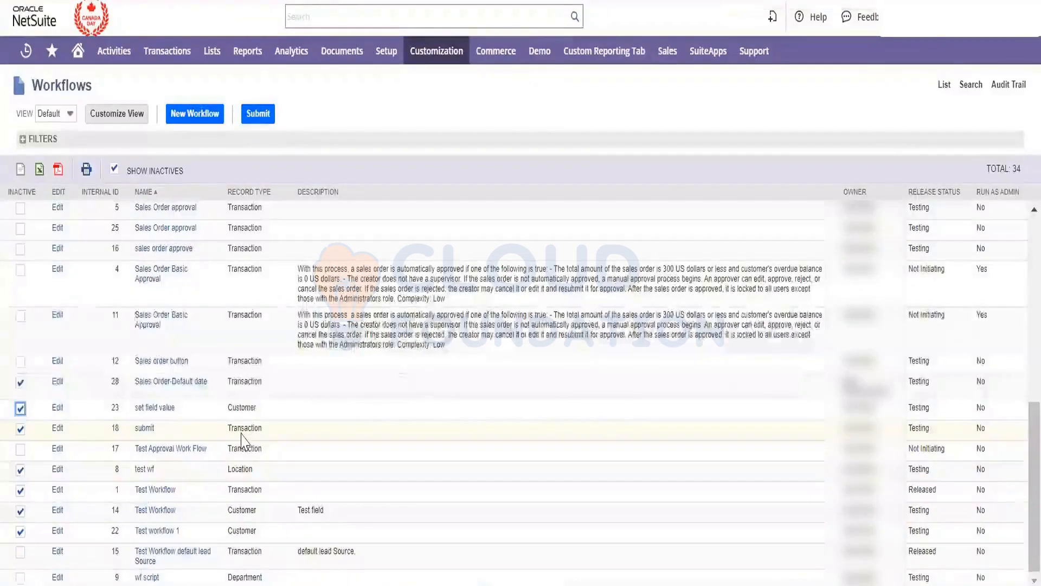
scroll(242, 440, up, 10)
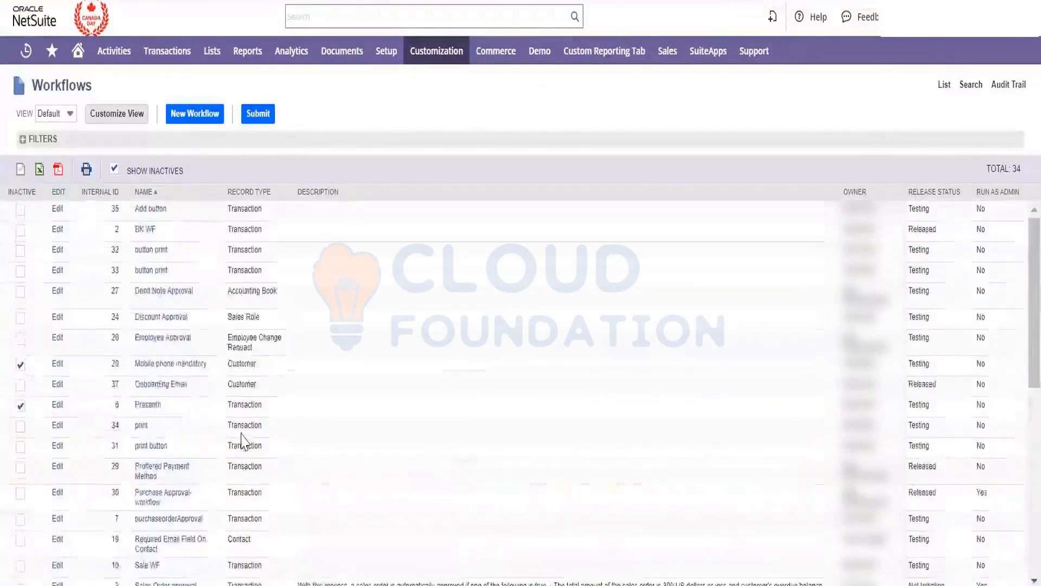
scroll(242, 441, down, 10)
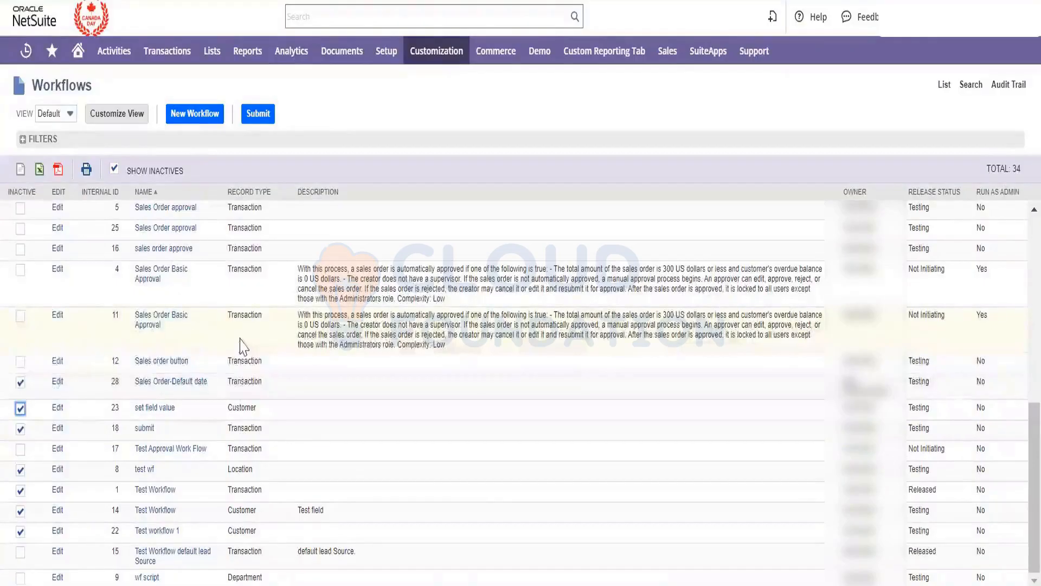
click(21, 362)
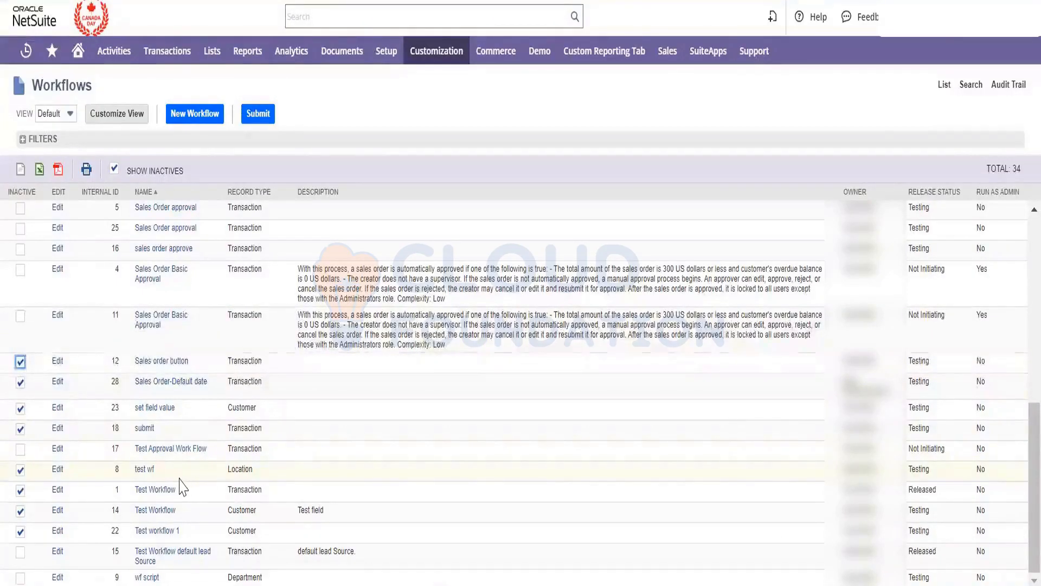
- Submit the inactive marks and exclude inactive workflows from the workflows list to check the remaining ones
click(261, 116)
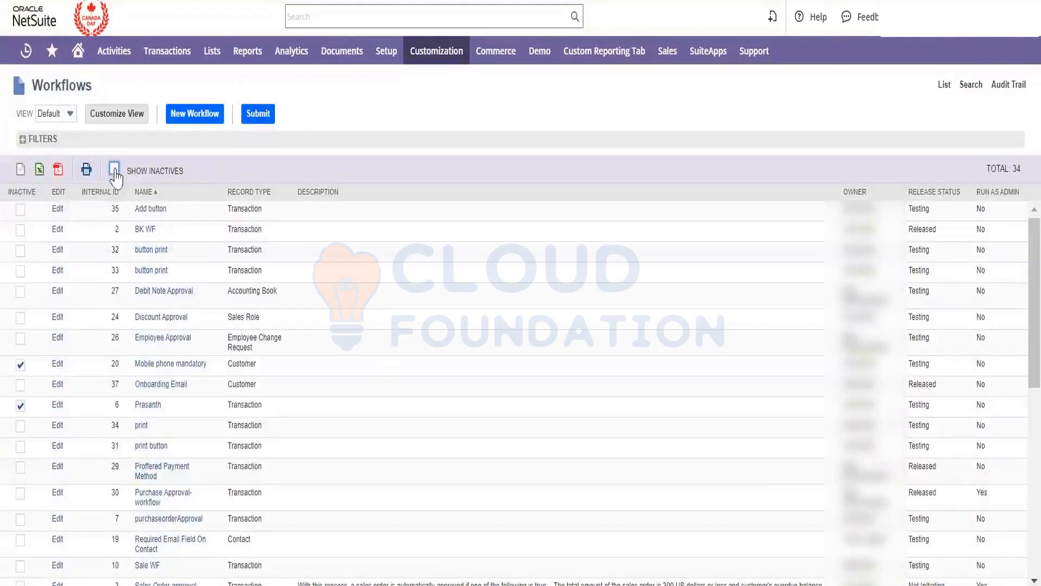
click(114, 170)
scroll(376, 363, down, 3)
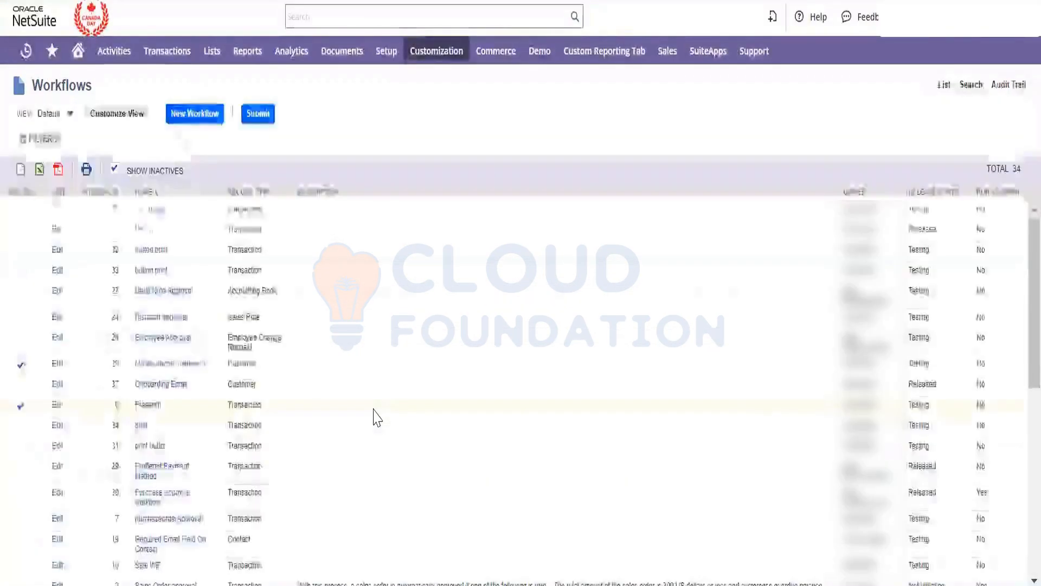
- With inactive workflows included, mark Test Workflow default lead Source, wf script and Test Approval Work Flow as inactive
scroll(374, 417, down, 2)
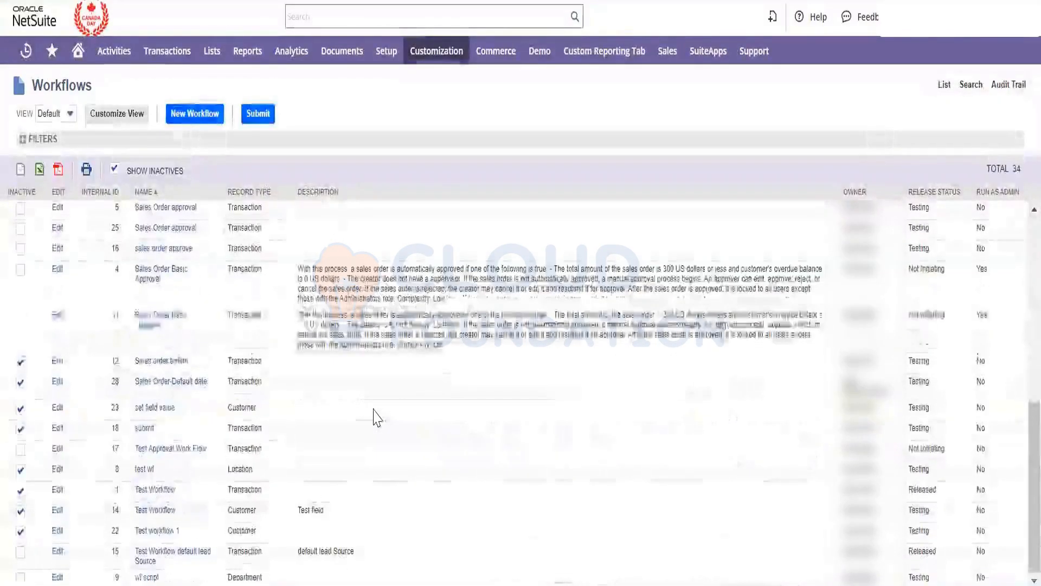
click(20, 553)
click(20, 577)
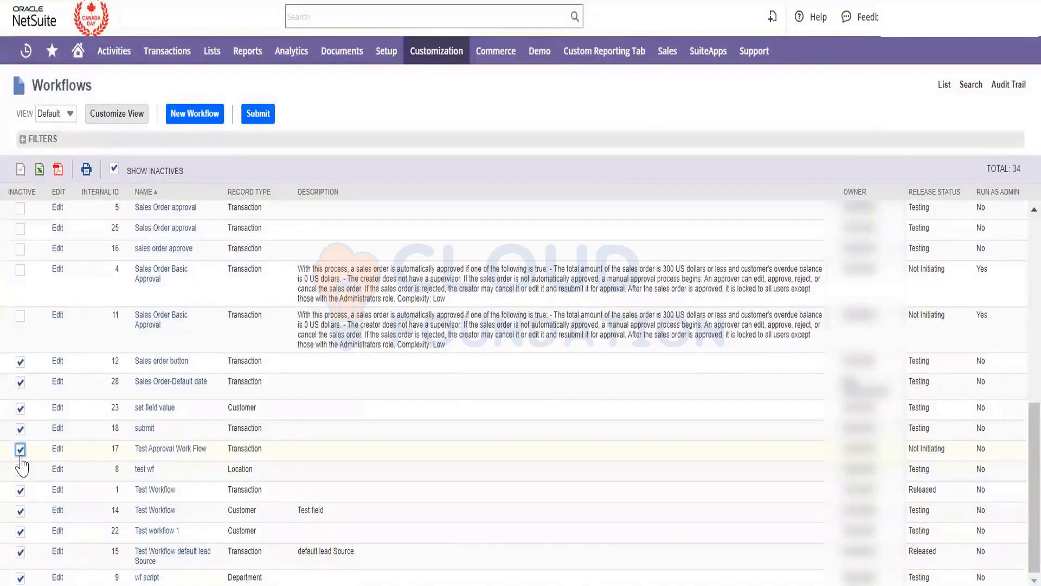
- Mark the Sales Order approval workflows with internal IDs 5 and 25, sales order approve and Sale WF as inactive
scroll(21, 466, up, 3)
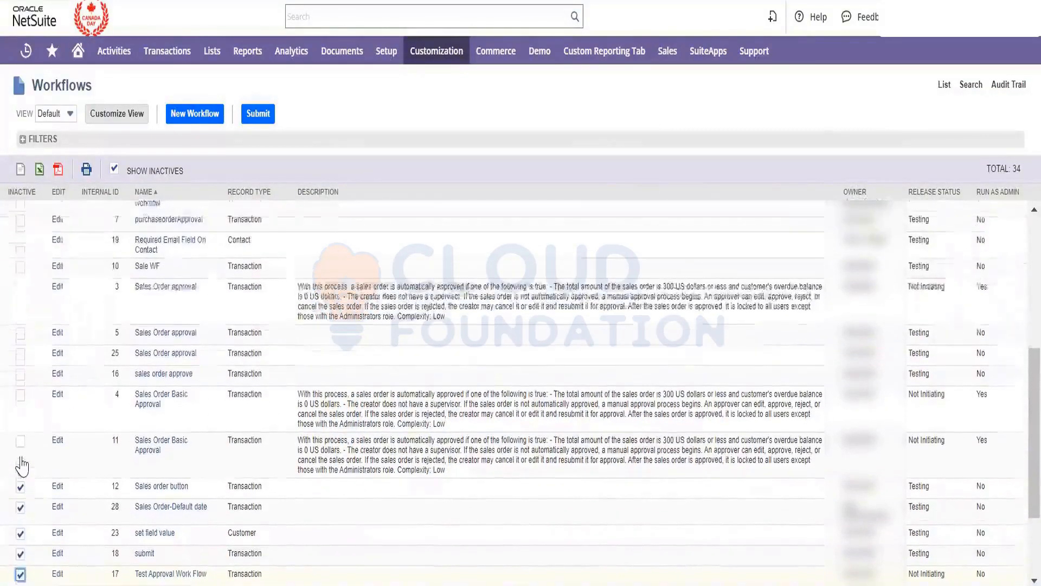
click(21, 341)
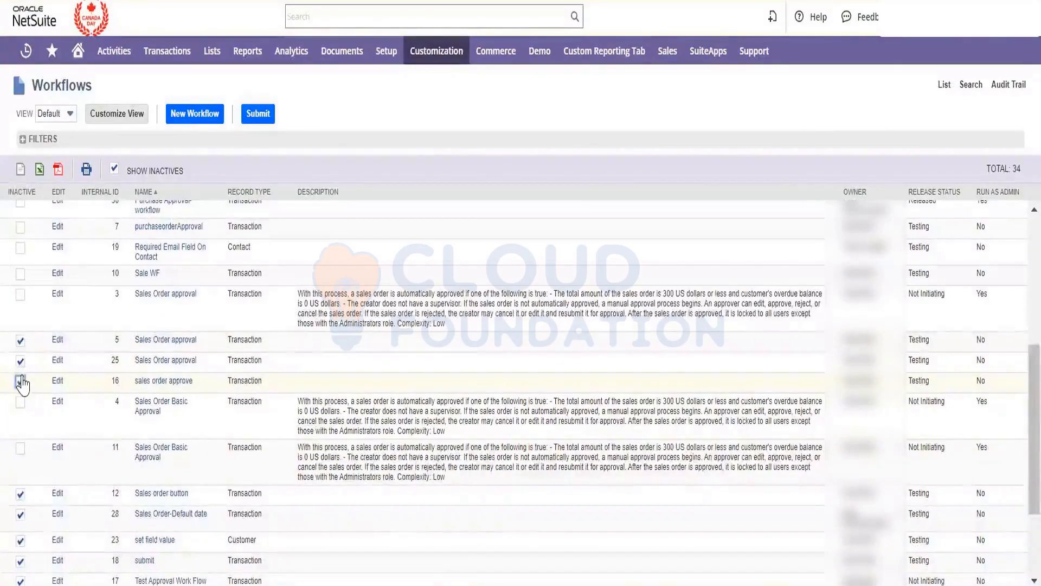
scroll(21, 384, up, 2)
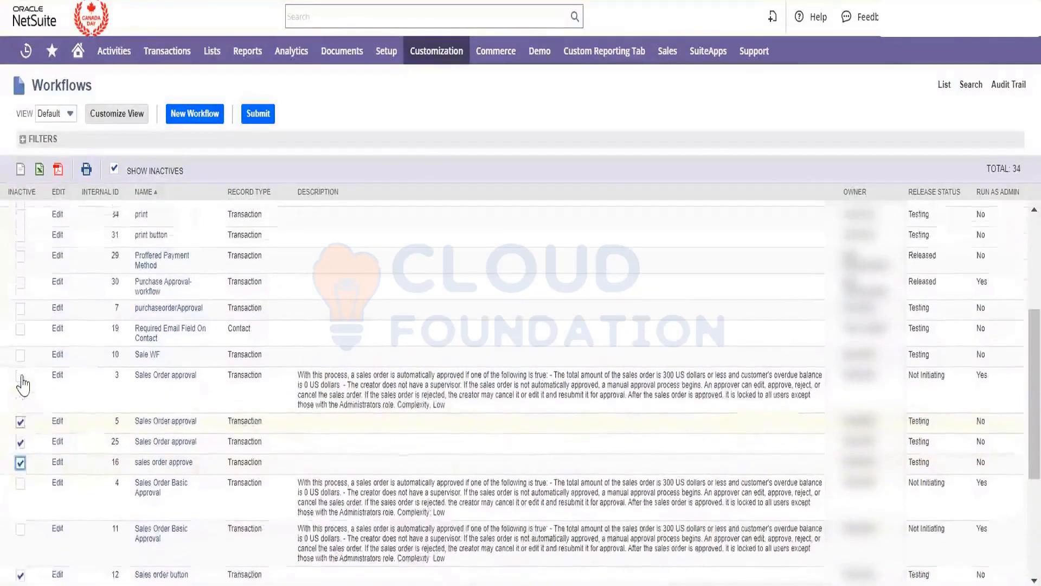
scroll(21, 384, up, 4)
scroll(21, 396, down, 6)
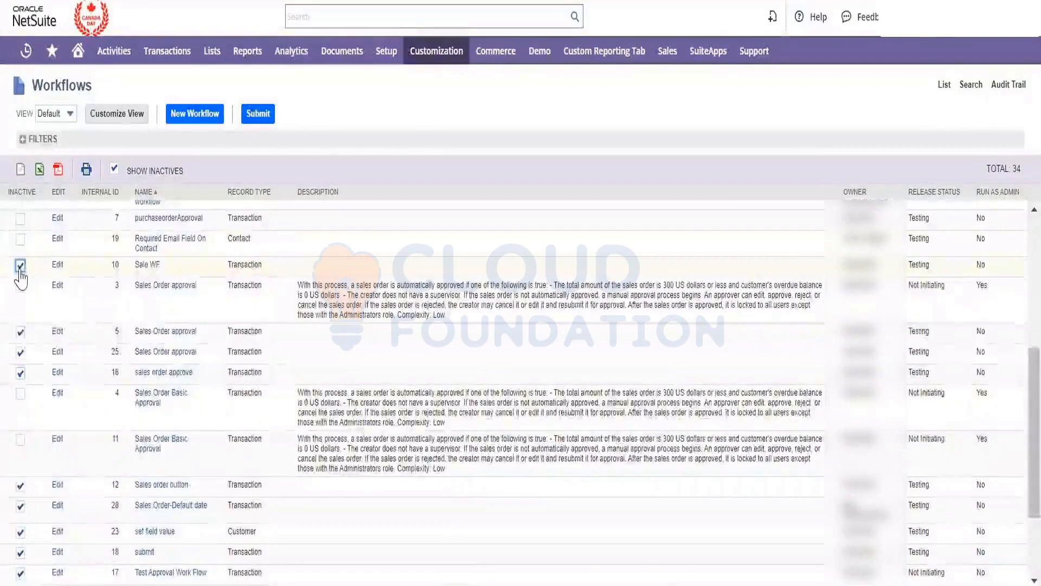
scroll(20, 277, up, 3)
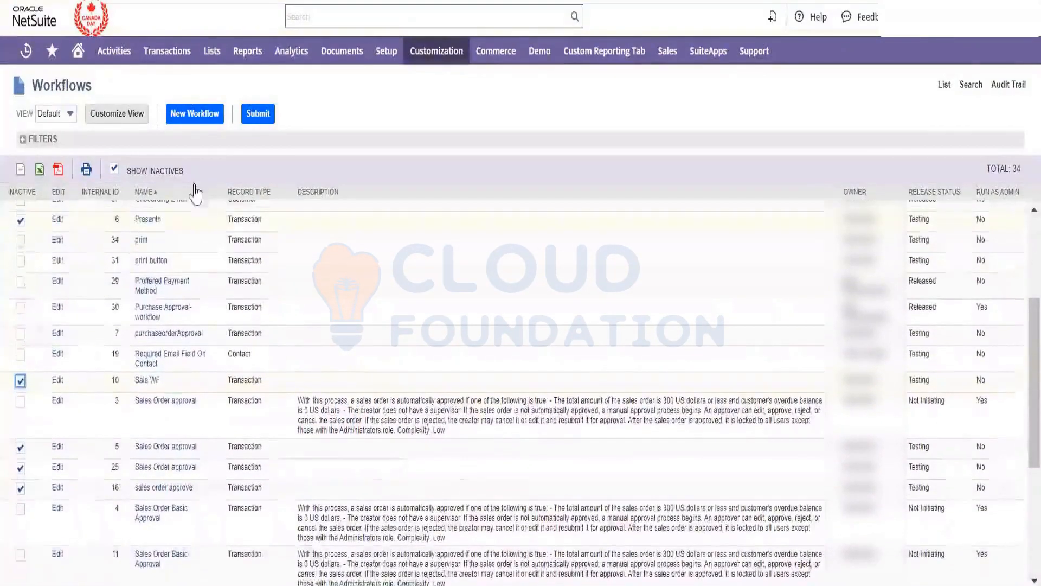
- Submit the sales order workflow deactivations and list only the workflows that are still active
click(267, 118)
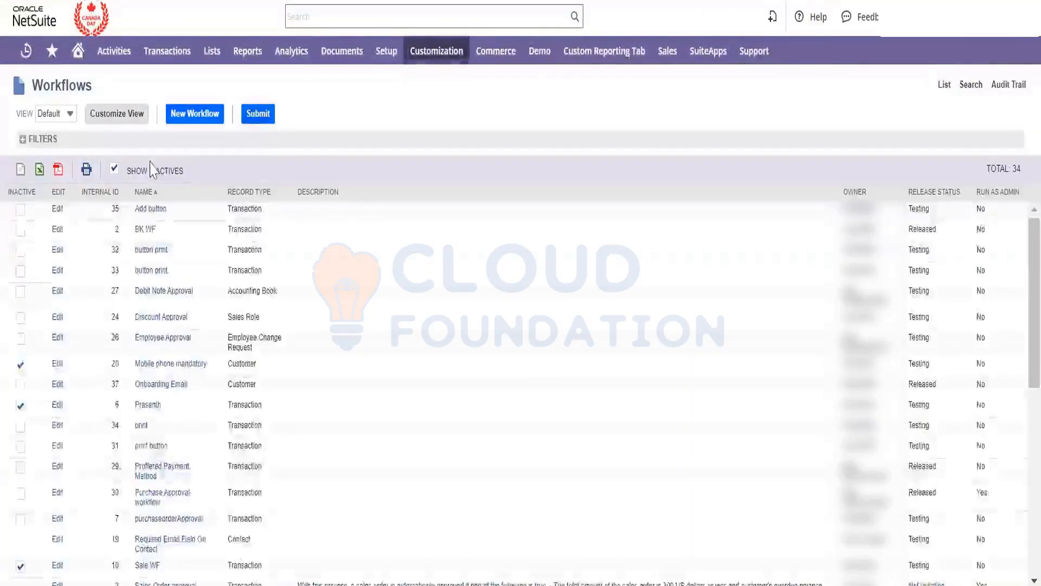
click(114, 169)
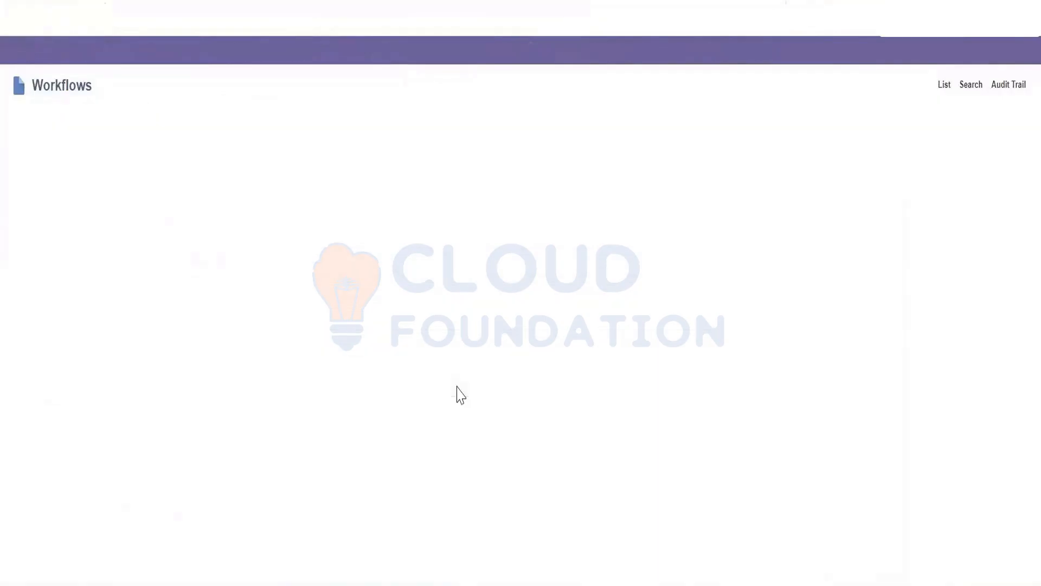
scroll(460, 394, down, 1)
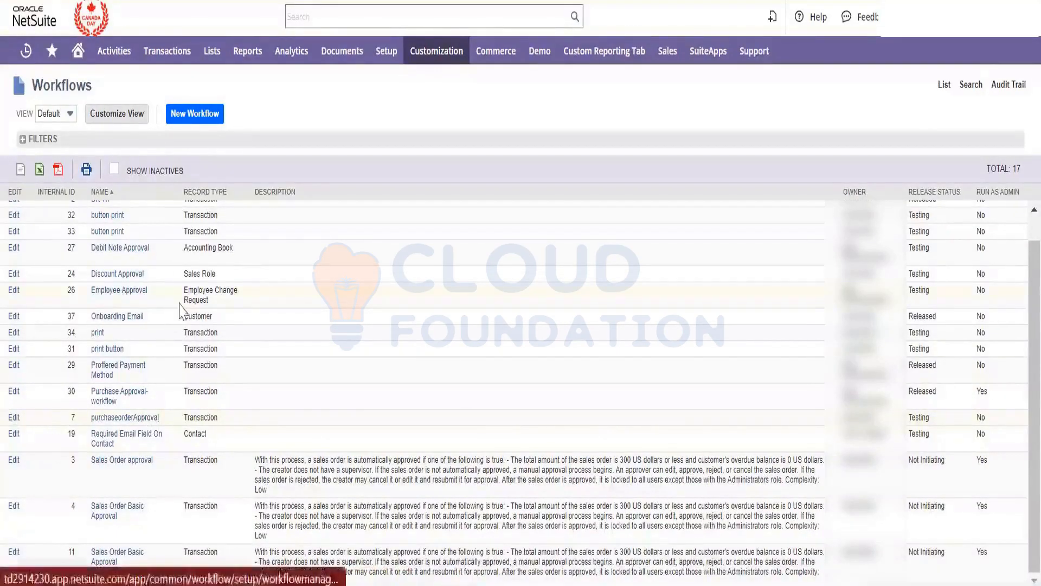
- Include inactive workflows again, mark purchaseorderApproval and Purchase Approval-workflow as inactive, and submit the changes
click(115, 170)
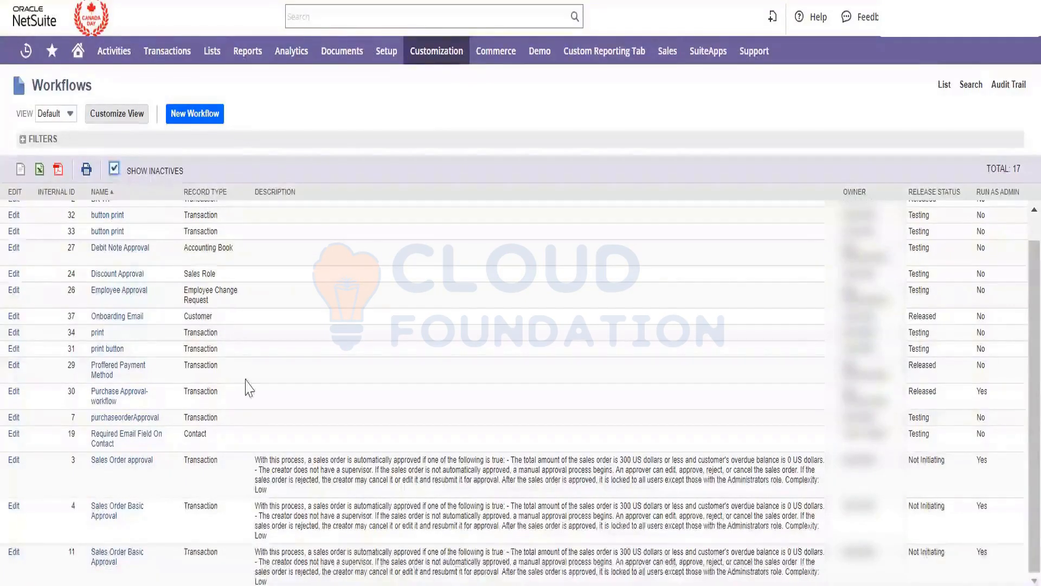
scroll(224, 463, down, 5)
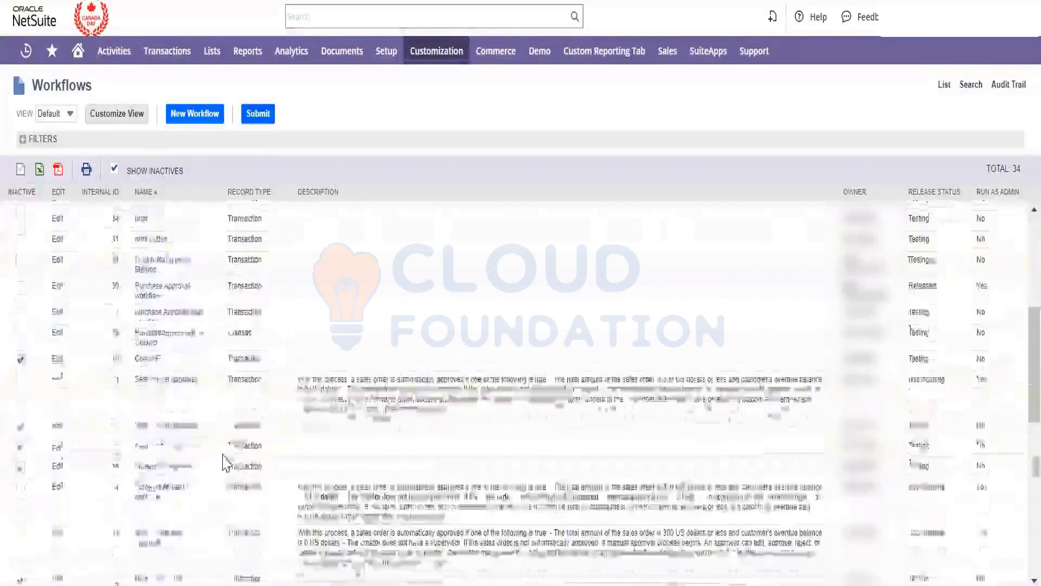
scroll(222, 465, up, 1)
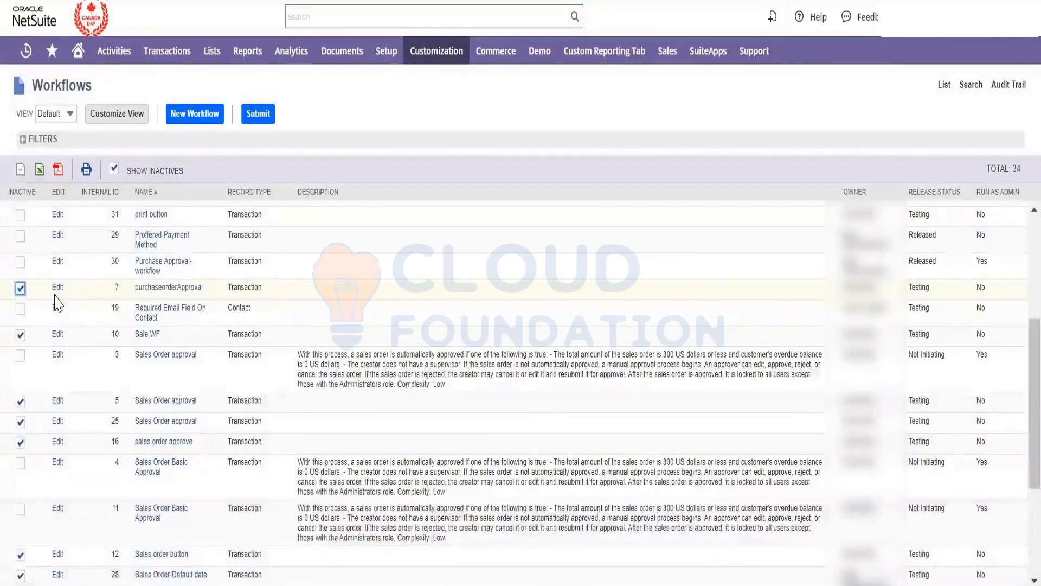
click(20, 263)
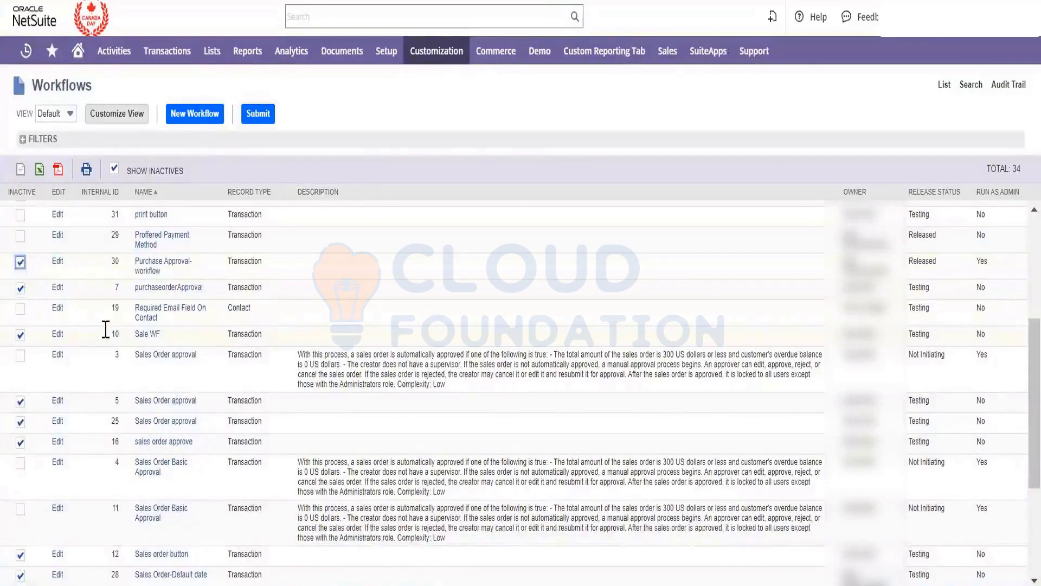
scroll(106, 329, up, 3)
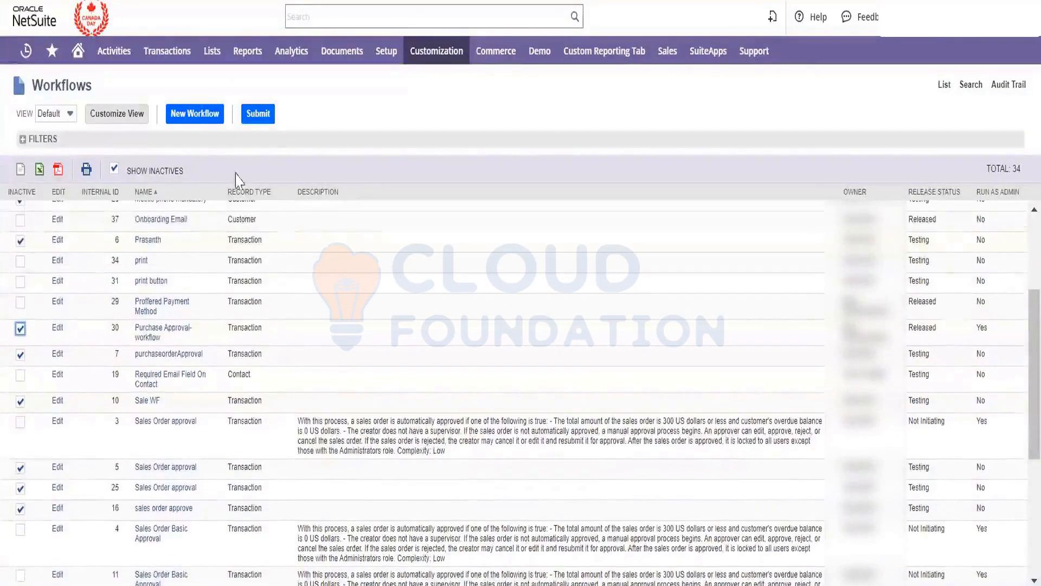
click(265, 122)
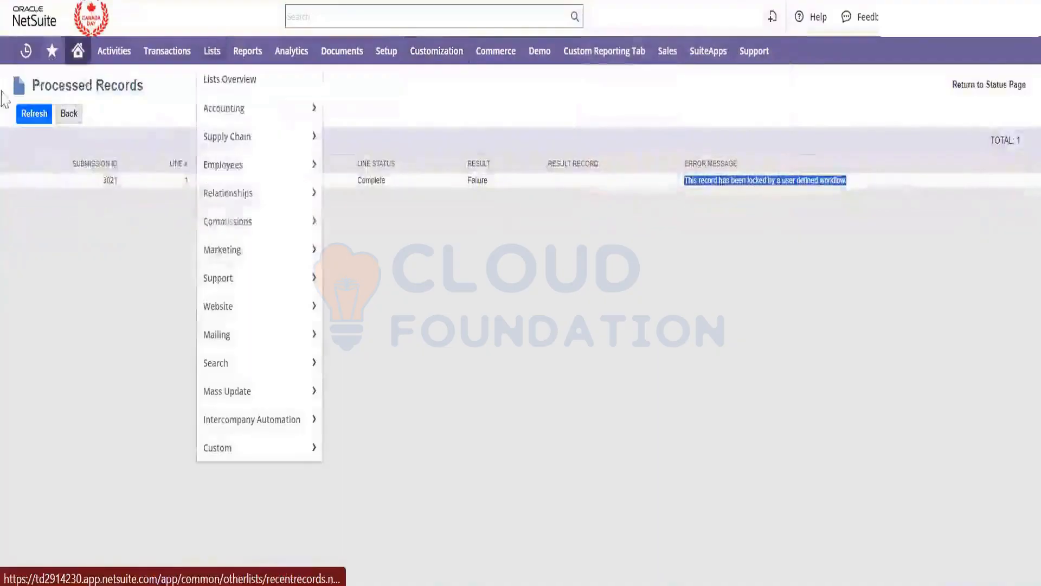
- Open the Manage Intercompany Sales Orders page and set the customer to ven1002 IC - Temp
mouse_move(26, 51)
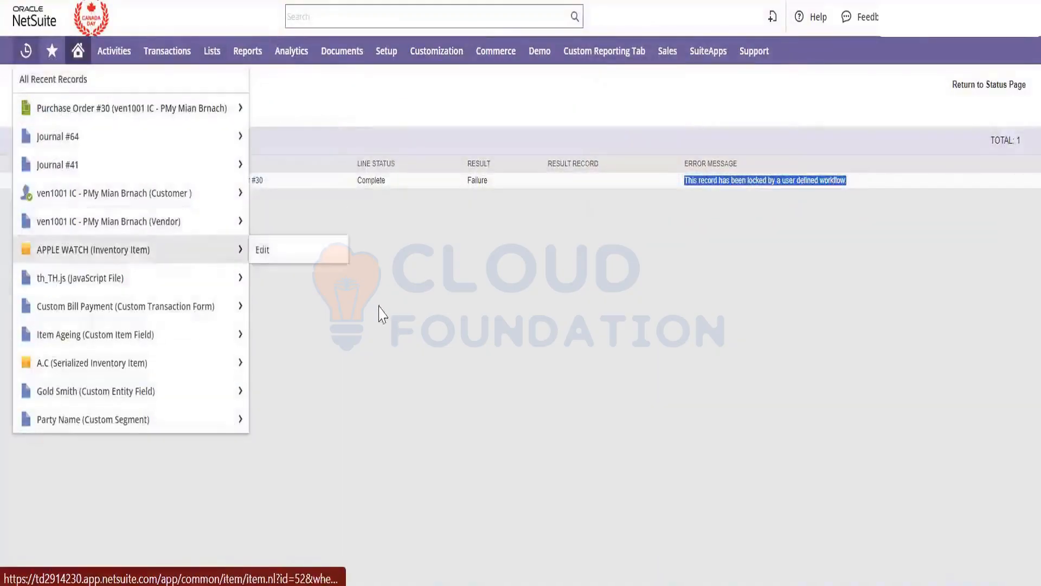
mouse_move(179, 54)
mouse_move(212, 216)
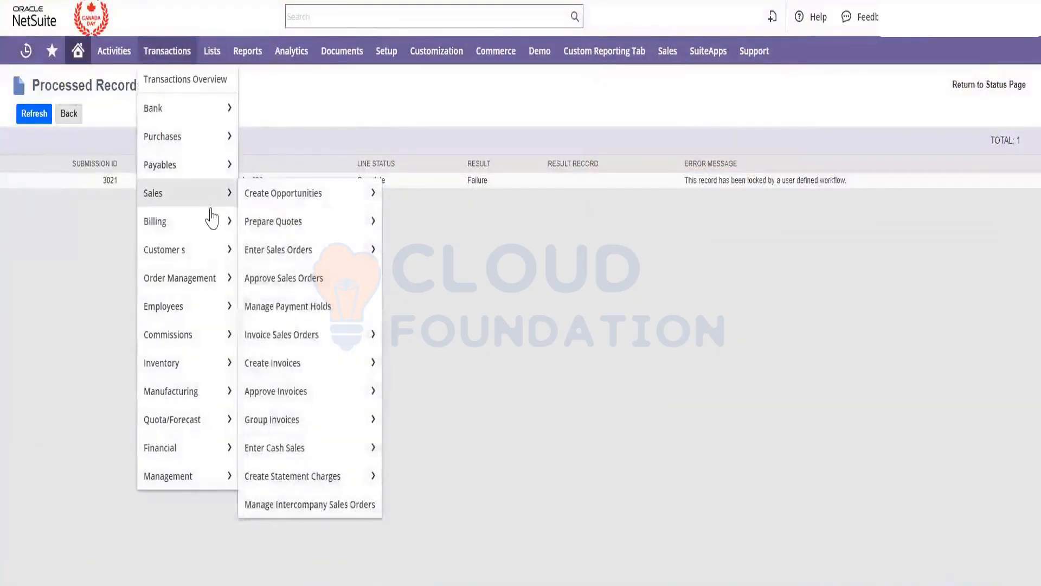
mouse_move(321, 459)
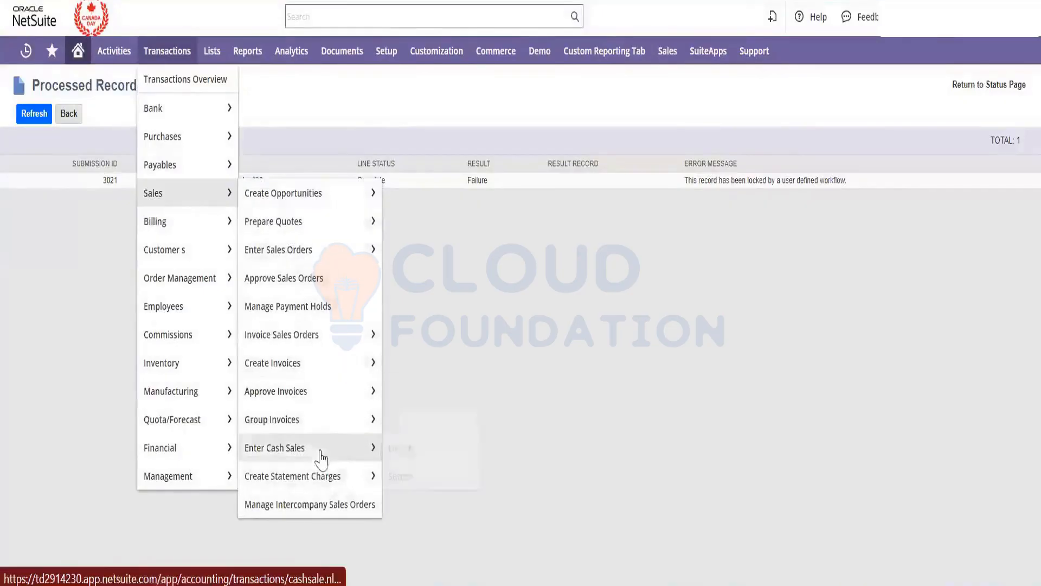
click(329, 504)
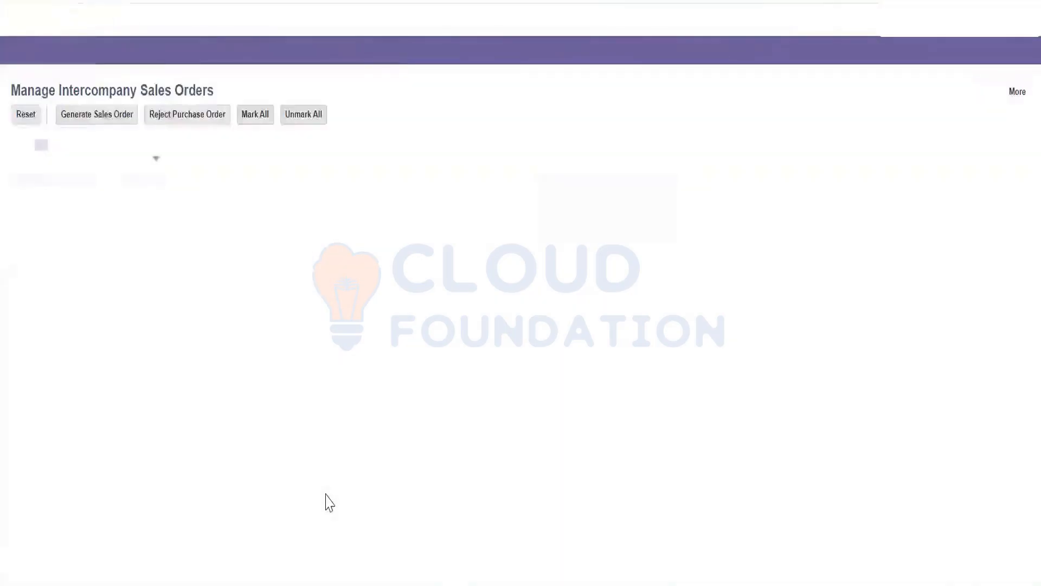
click(151, 161)
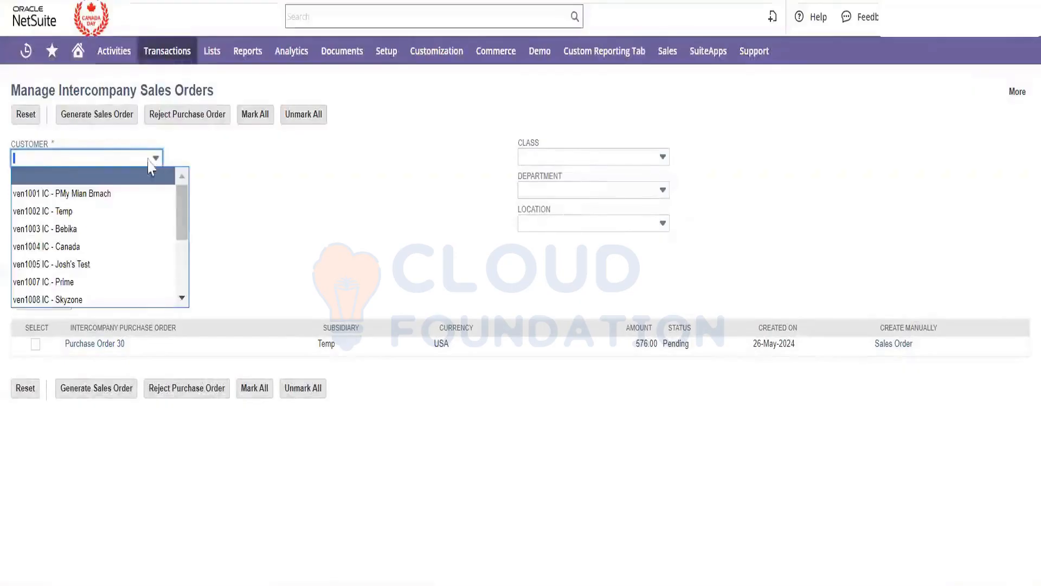
click(137, 211)
click(287, 259)
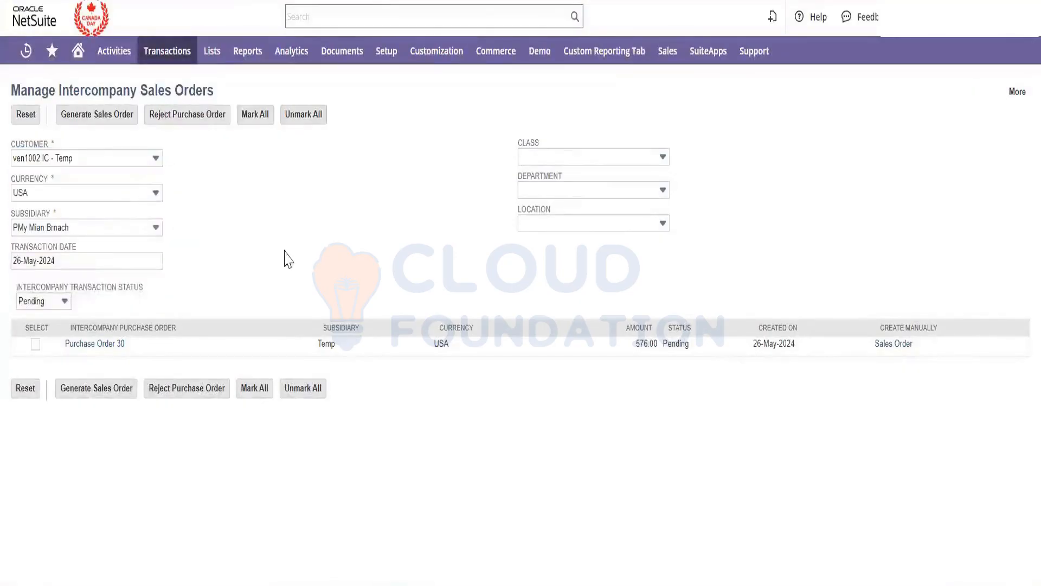
- Try to generate a sales order from Purchase Order 30 and check the processing result and error message
click(35, 344)
click(86, 388)
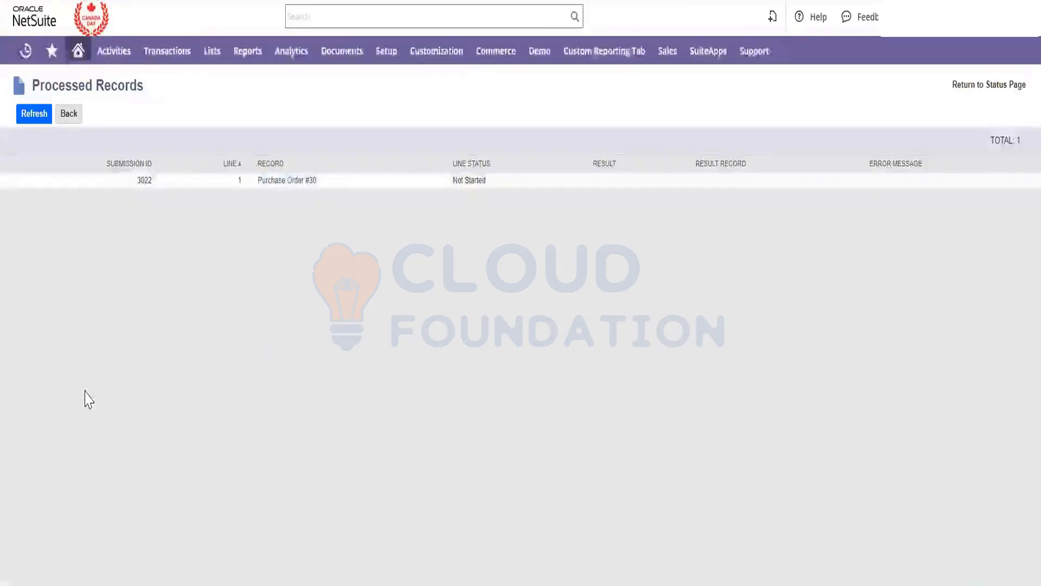
click(34, 114)
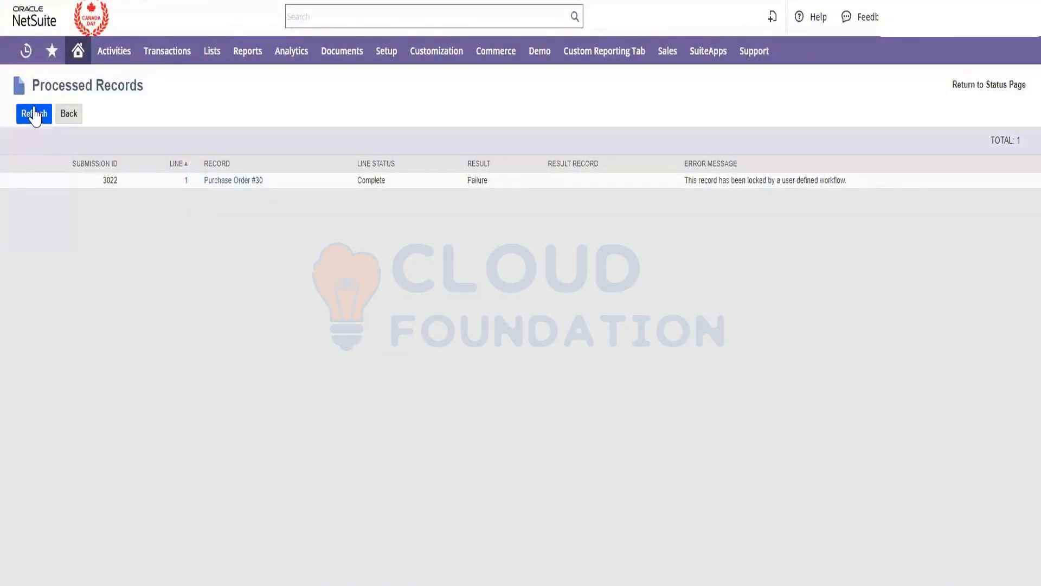
click(34, 114)
triple_click(811, 185)
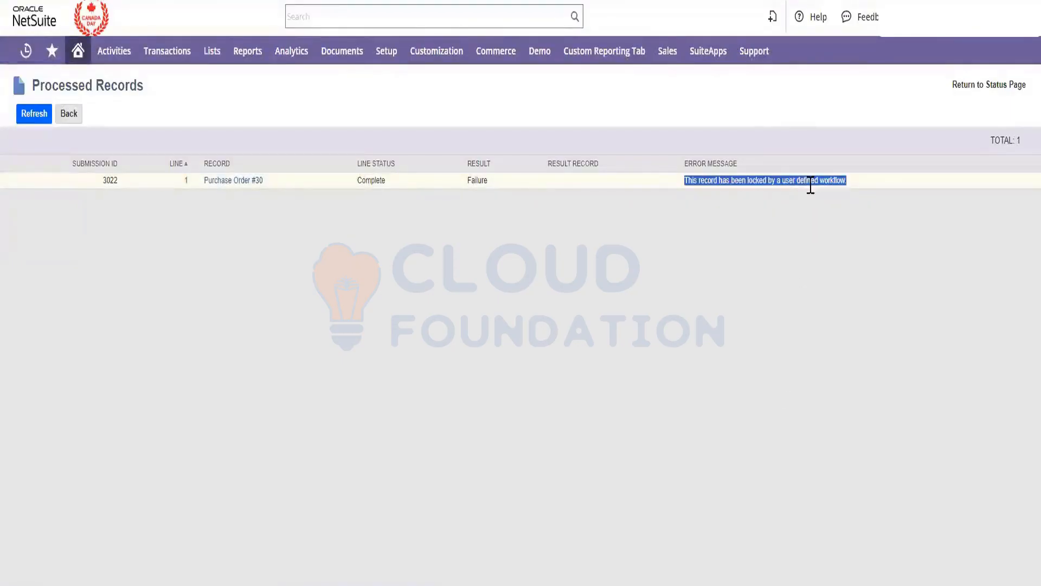
- Switch to the Workflows list and mark Add button, BK WF and both button print workflows as inactive
key(alt+Tab)
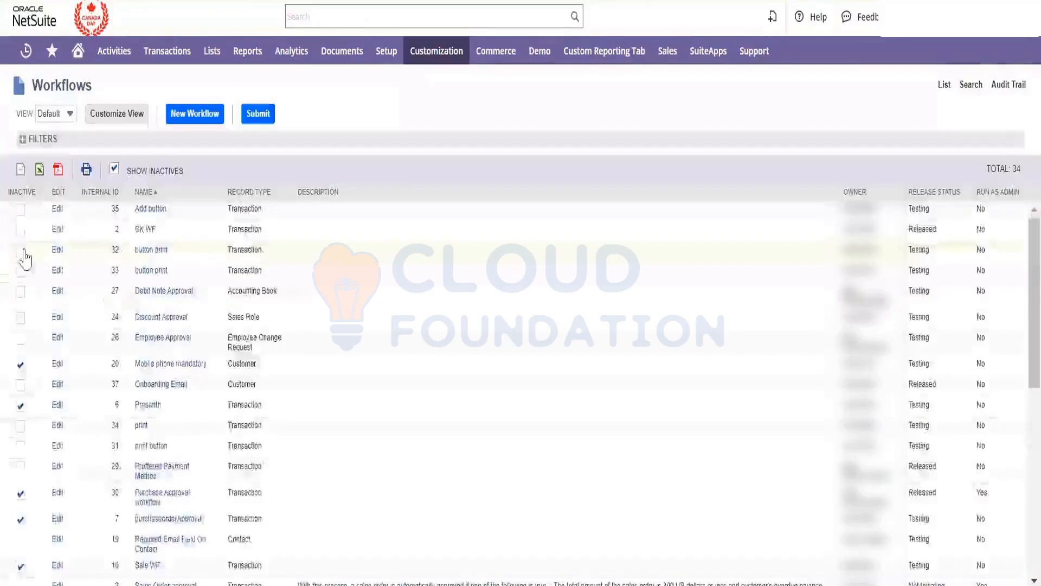
click(21, 251)
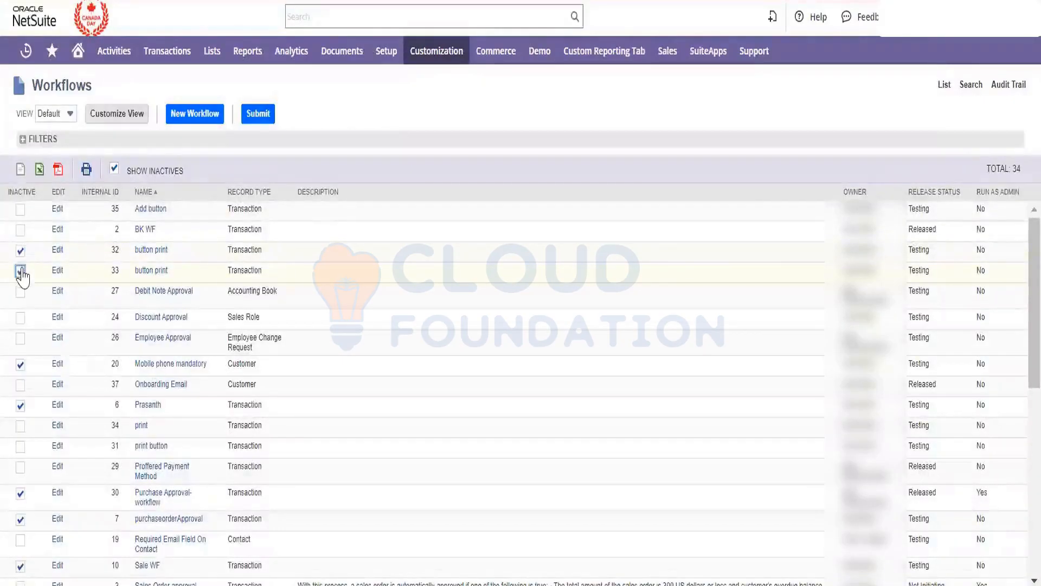
click(22, 232)
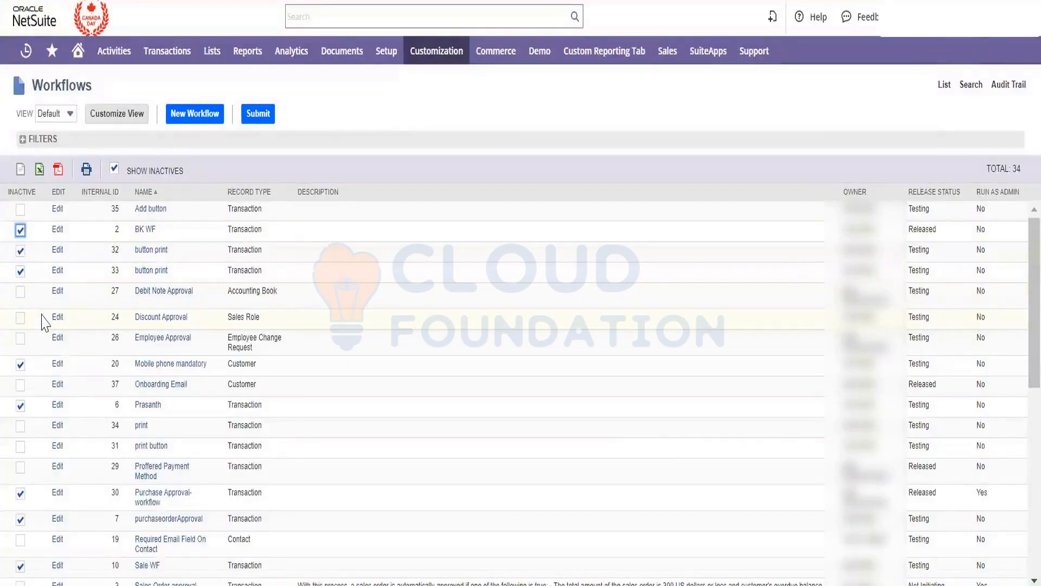
click(20, 209)
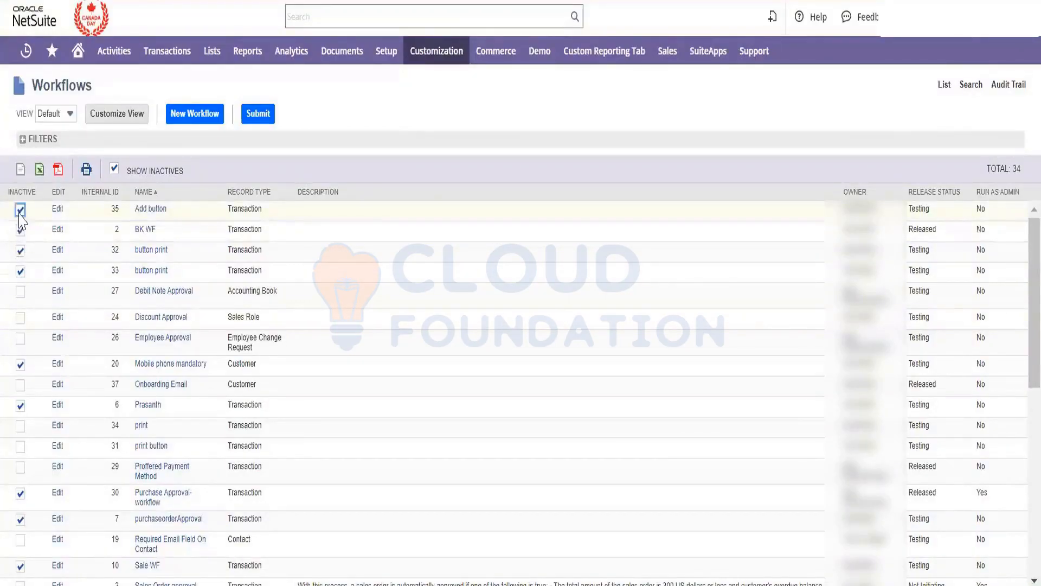
- Mark the Debit Note Approval, Discount Approval, print, print button and Proffered Payment Method workflows as inactive
click(21, 294)
click(21, 319)
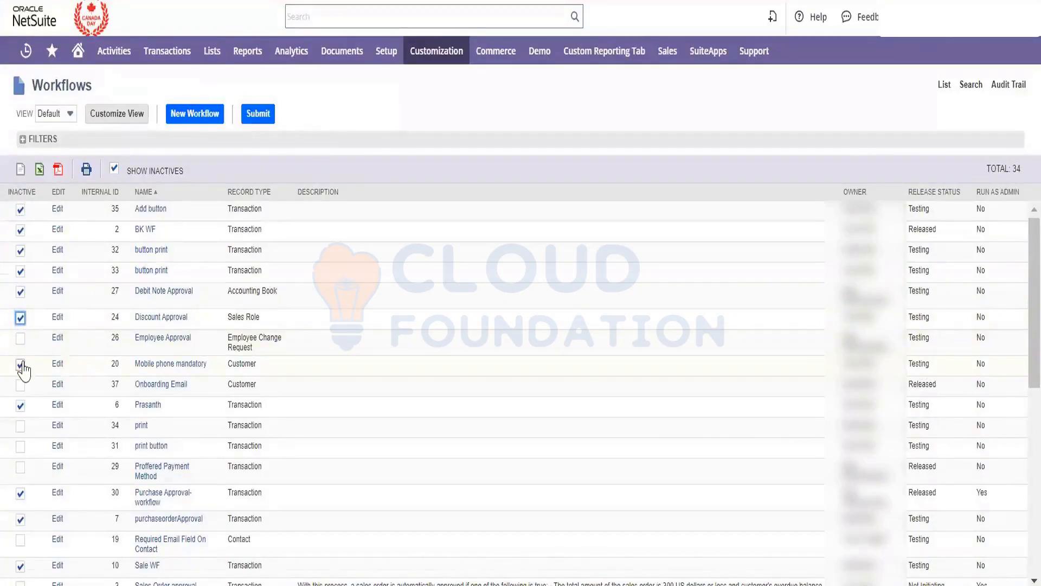
click(21, 406)
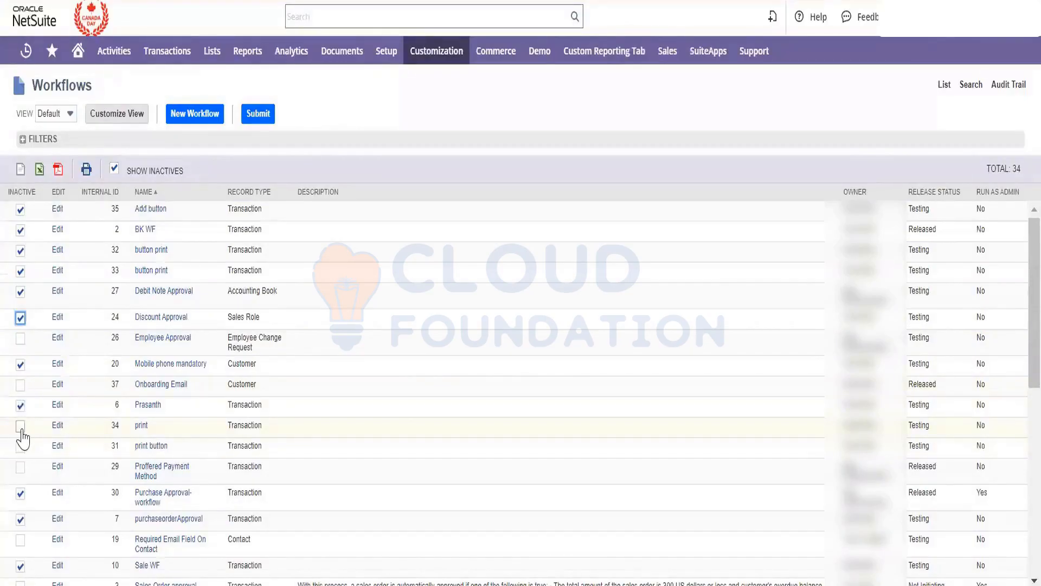
click(21, 427)
click(20, 470)
- Mark both Sales Order Basic Approval workflows as inactive, save the changes, and hide inactive workflows from the list
scroll(61, 516, down, 3)
scroll(61, 517, down, 10)
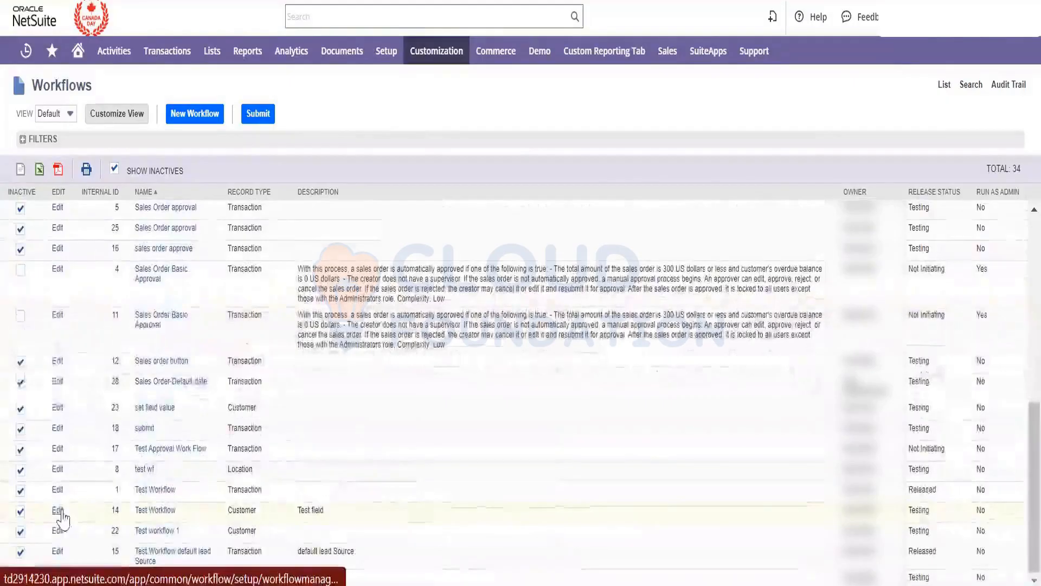
click(20, 317)
click(20, 270)
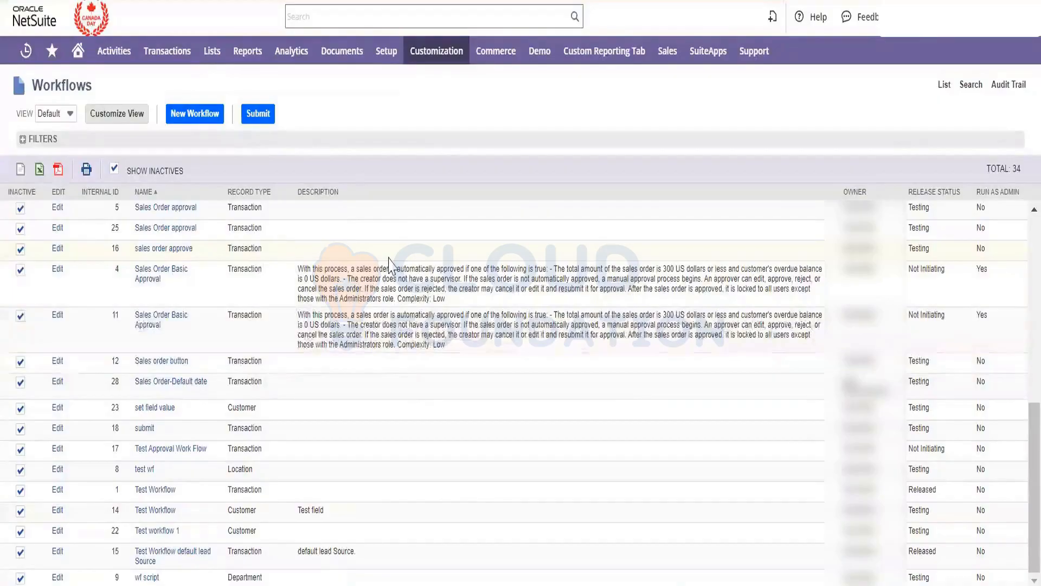
click(114, 170)
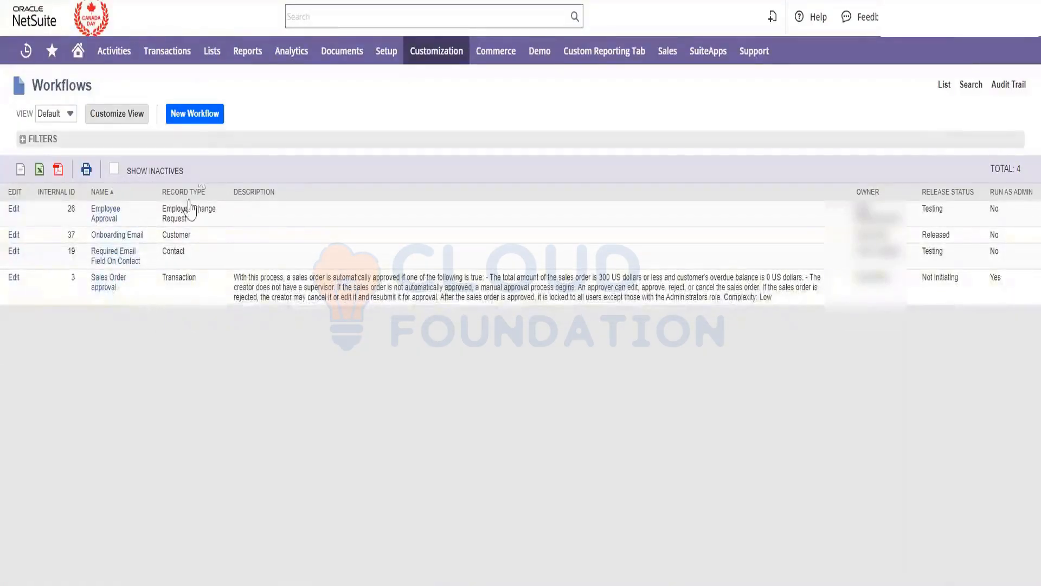
- Show inactive workflows again, mark the Sales Order approval workflow with internal ID 3 as inactive, and submit the change
click(113, 170)
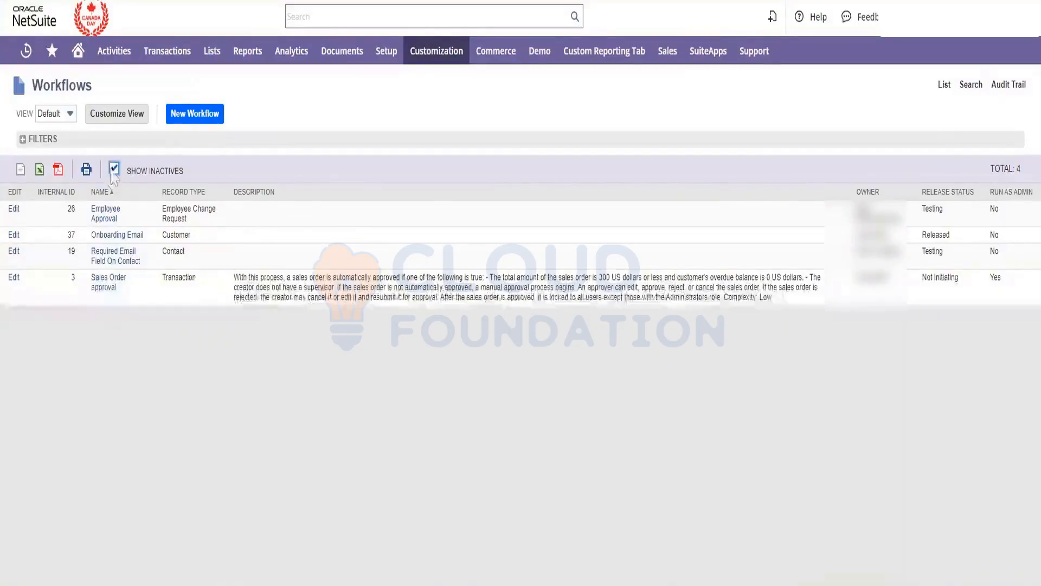
scroll(151, 458, down, 3)
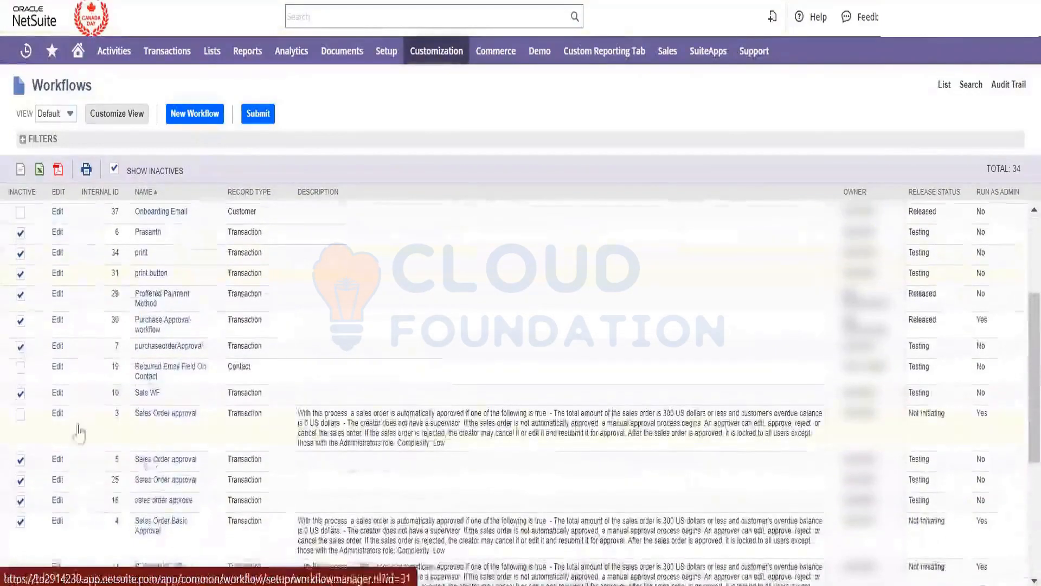
click(20, 413)
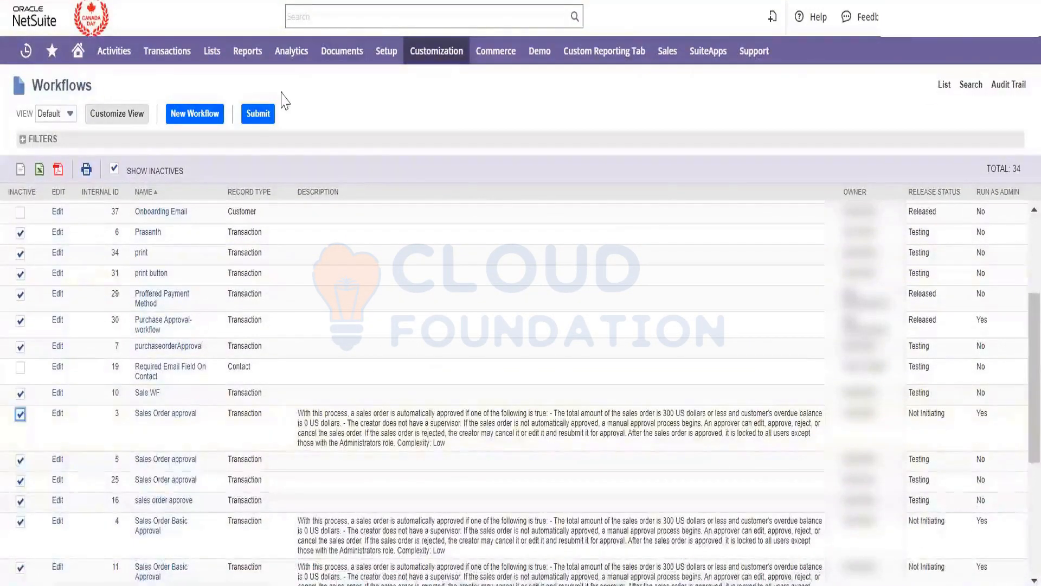
click(259, 114)
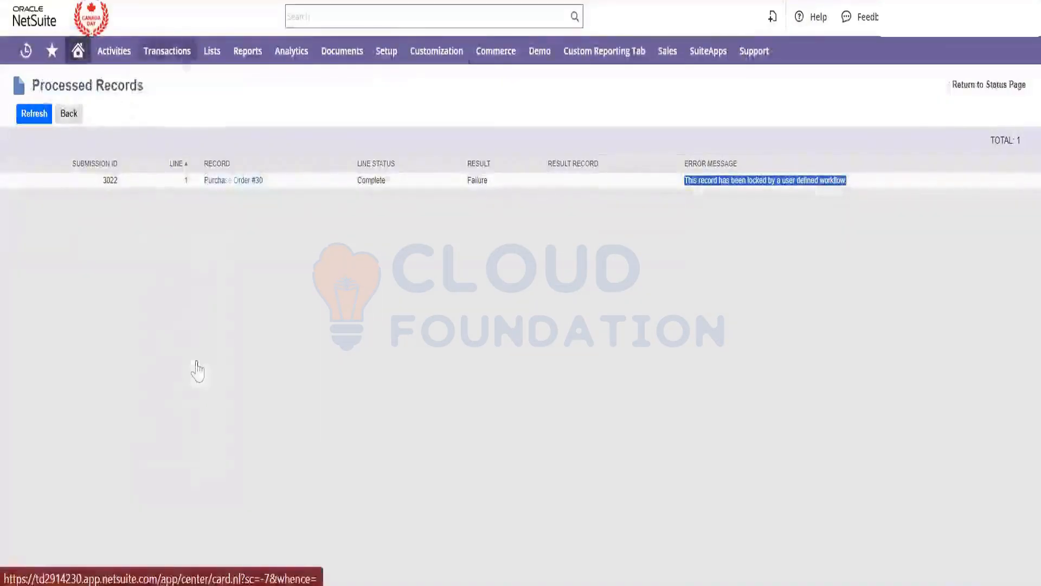
- Return to Manage Intercompany Sales Orders and choose ven1002 IC - Temp as the customer
mouse_move(167, 50)
mouse_move(190, 204)
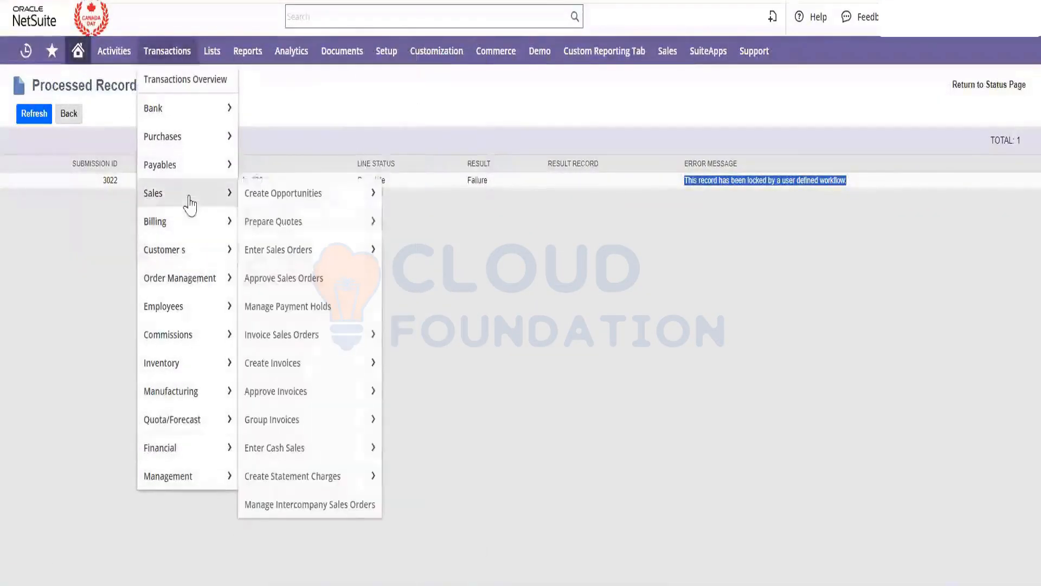
click(318, 505)
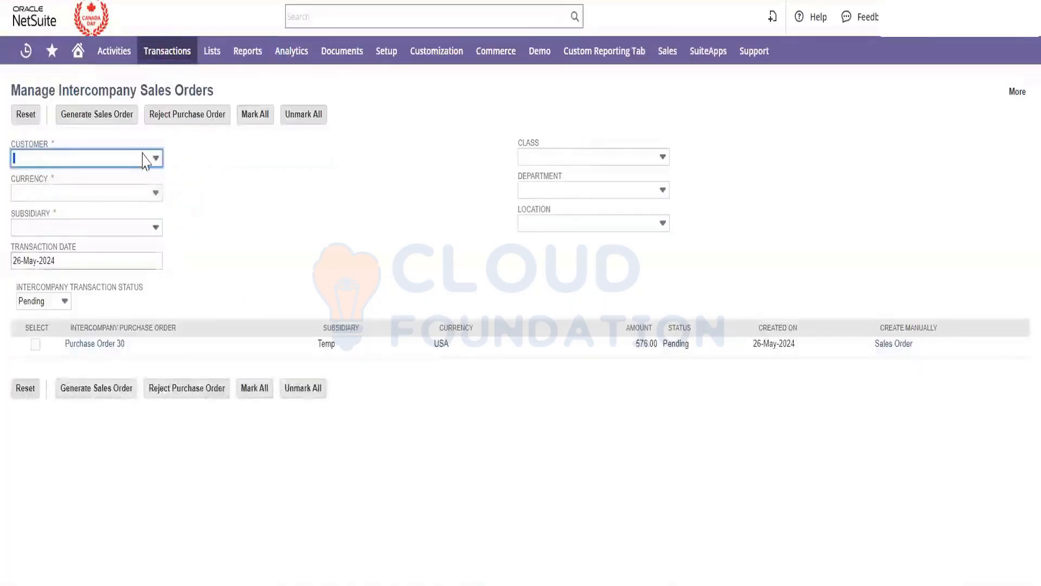
click(145, 161)
click(118, 211)
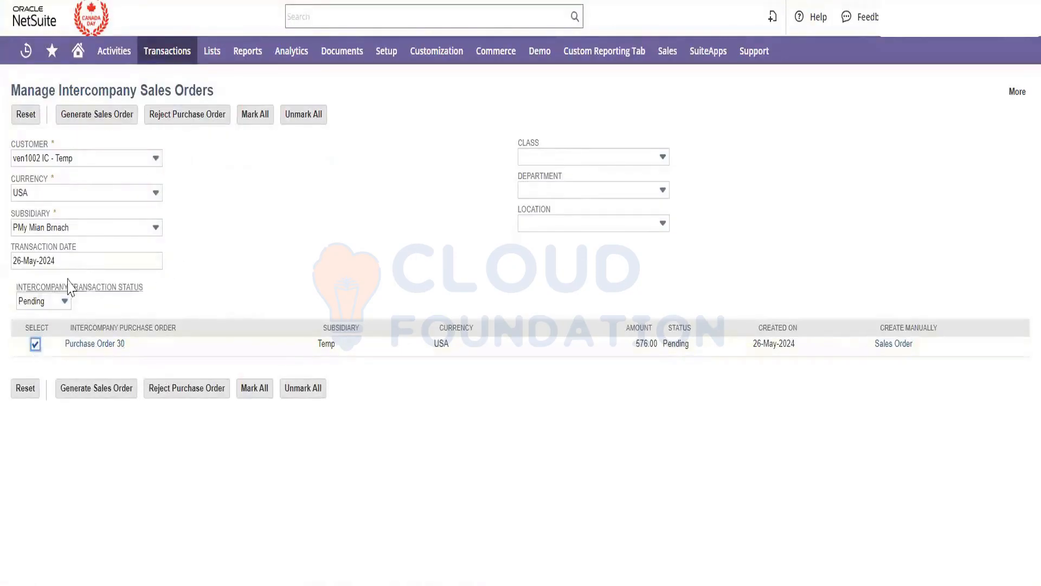
- Submit the pending Purchase Order 30 for sales order generation again and refresh the processed records
click(34, 301)
click(356, 264)
click(120, 388)
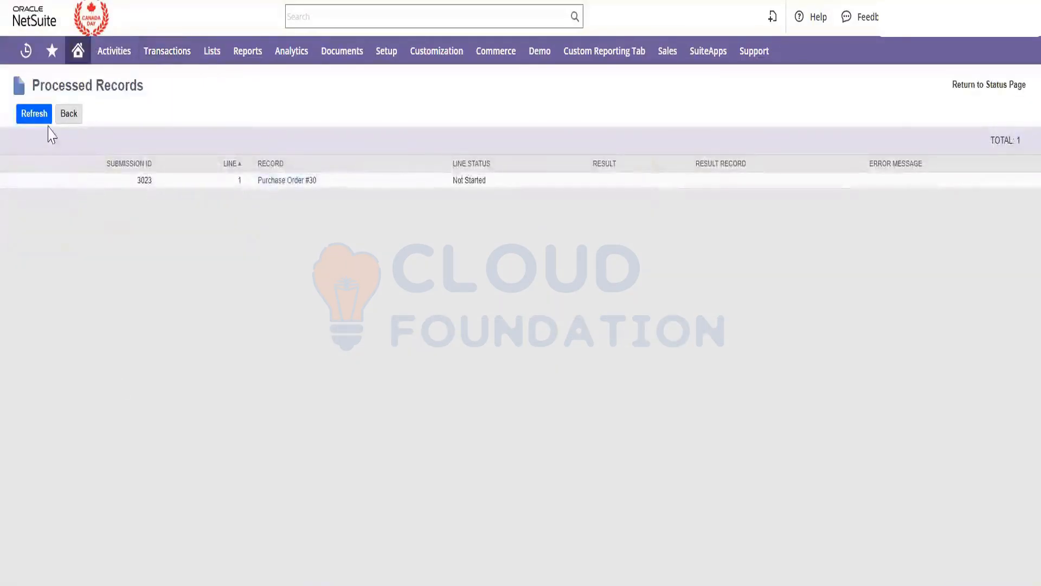
click(44, 122)
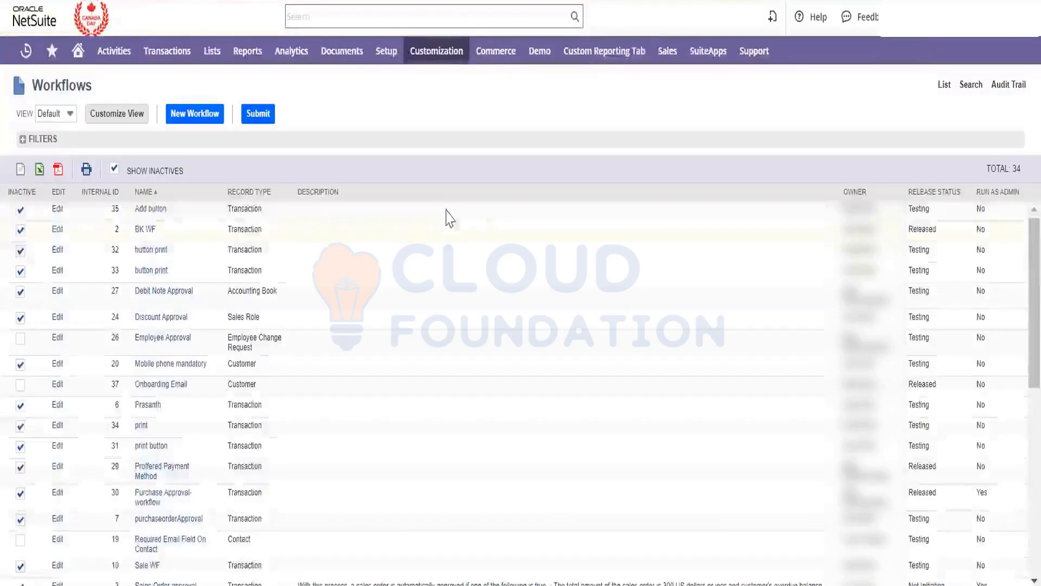
- Check which workflows are still active, then mark Employee Approval, Onboarding Email and Required Email Field On Contact as inactive
click(114, 169)
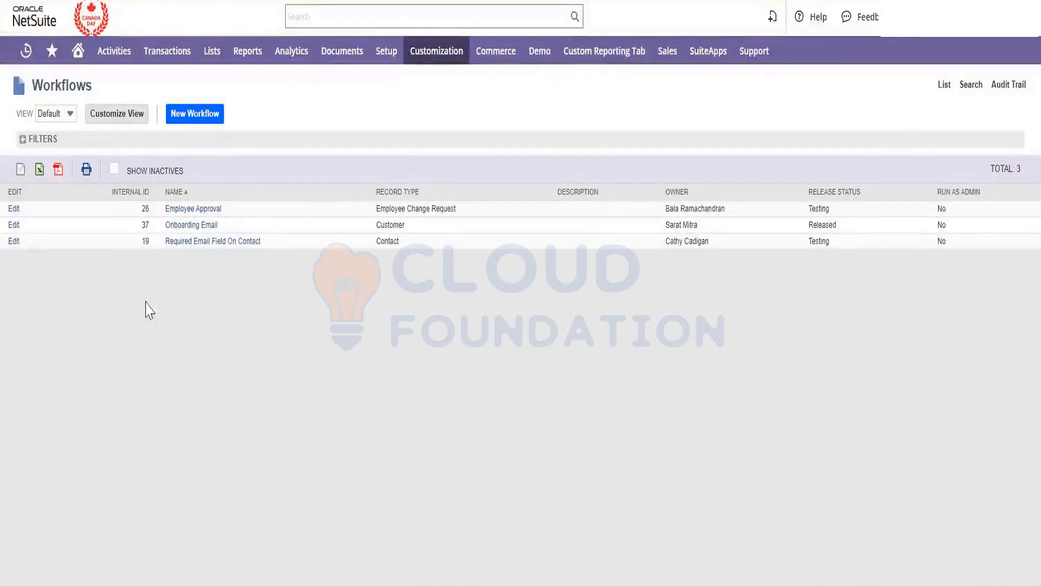
click(115, 169)
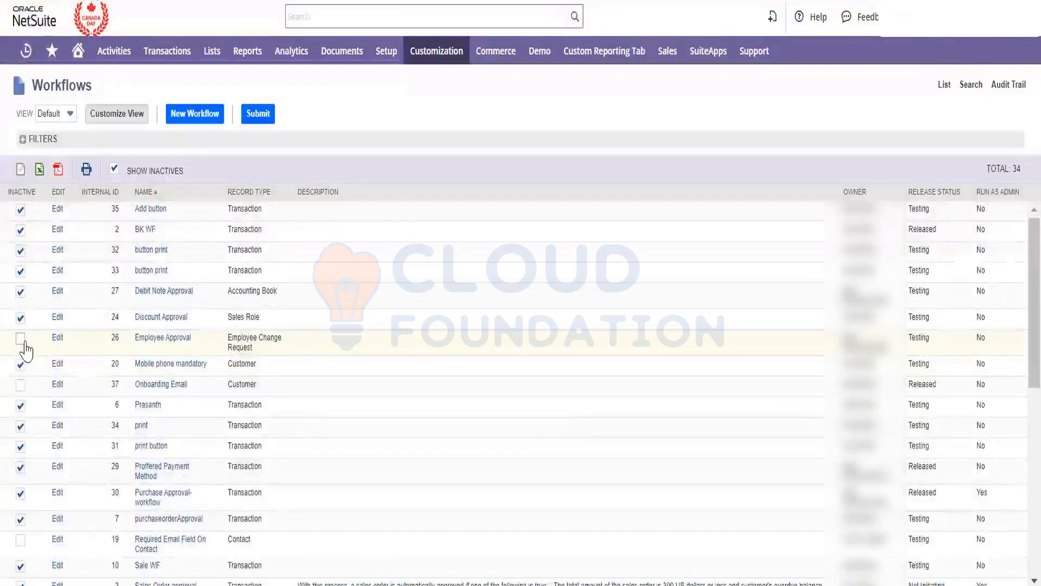
click(21, 338)
click(20, 385)
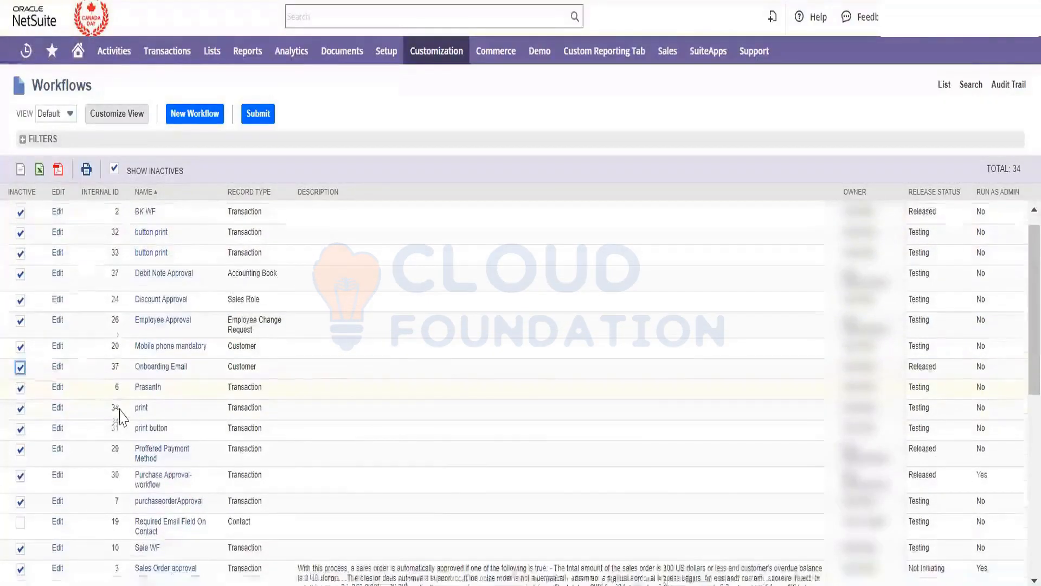
scroll(116, 414, down, 8)
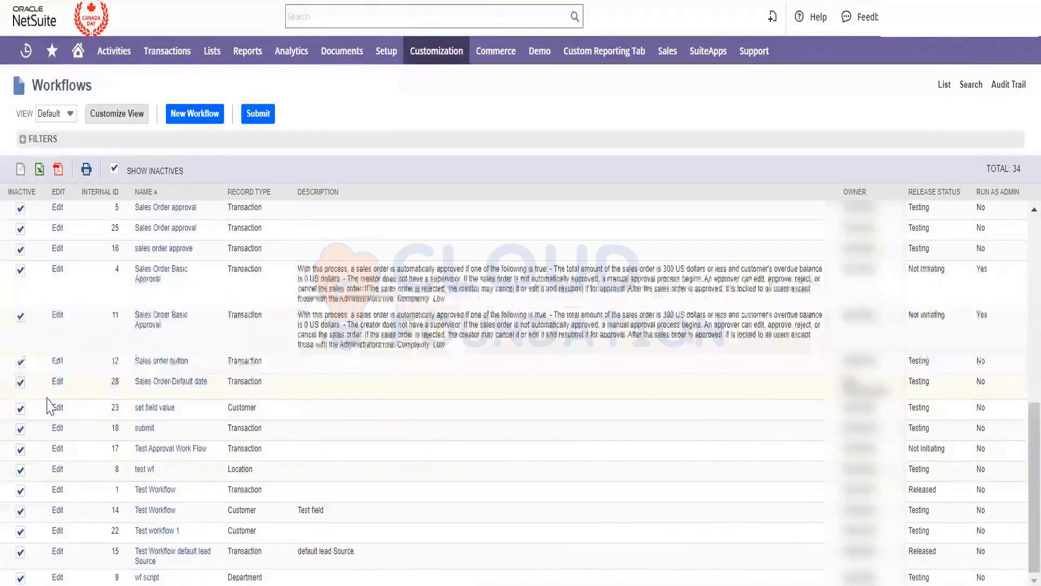
scroll(49, 405, up, 7)
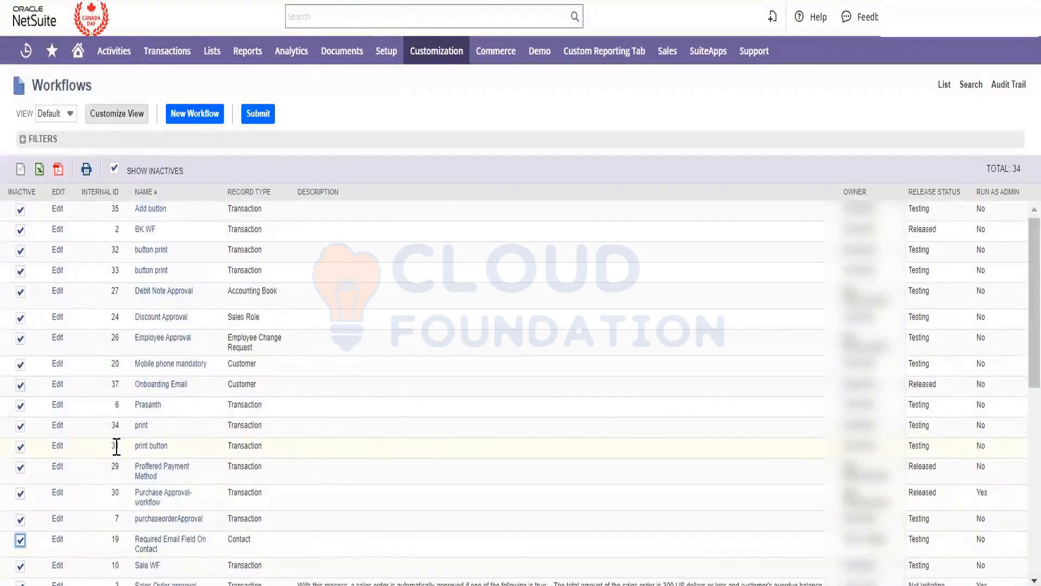
- Open Manage Intercompany Sales Orders again from Purchase Order 30 and choose ven1002 IC - Temp as the customer
scroll(116, 447, down, 7)
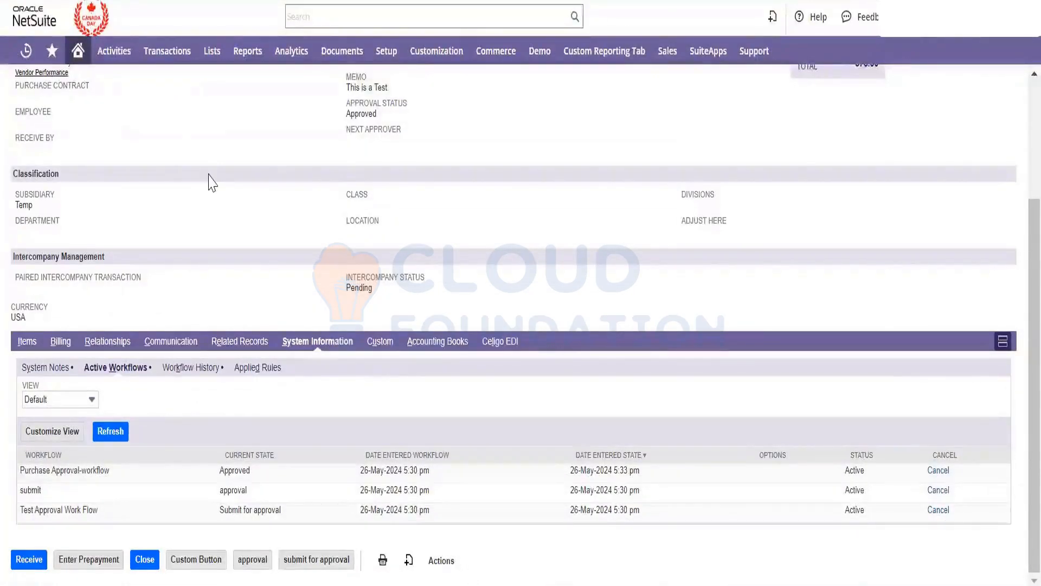
mouse_move(167, 53)
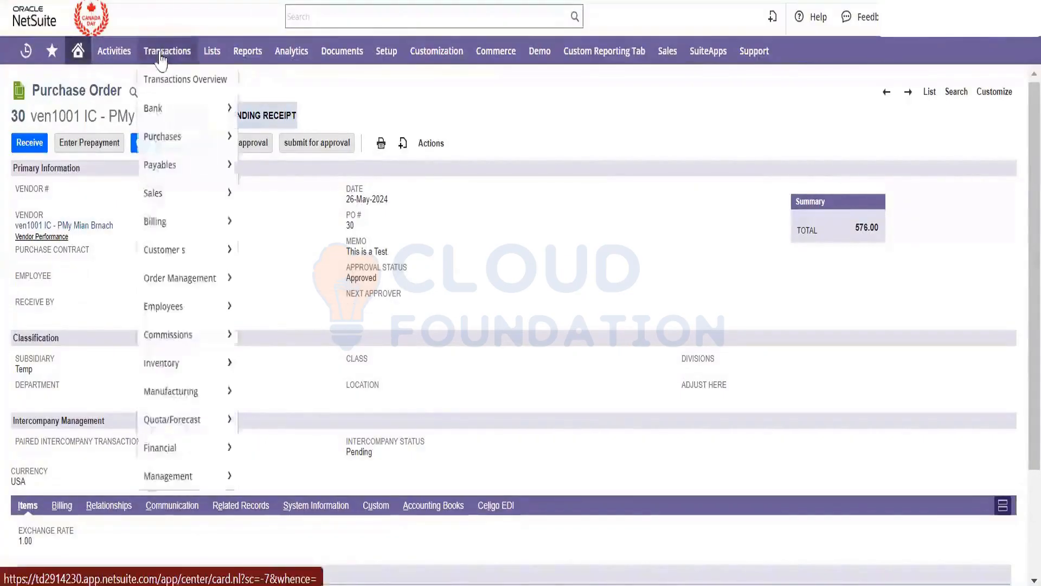
mouse_move(190, 337)
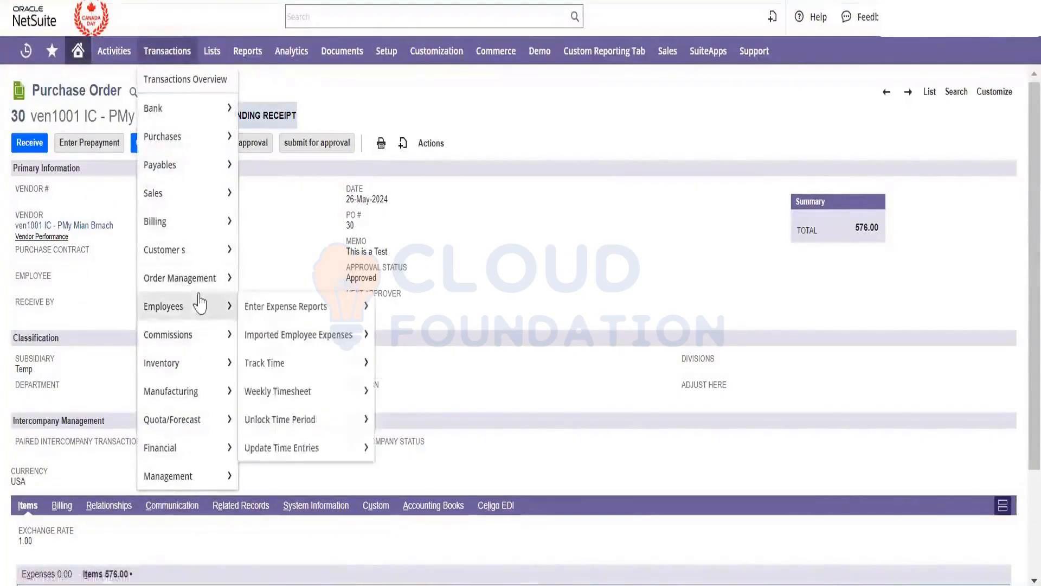
mouse_move(200, 195)
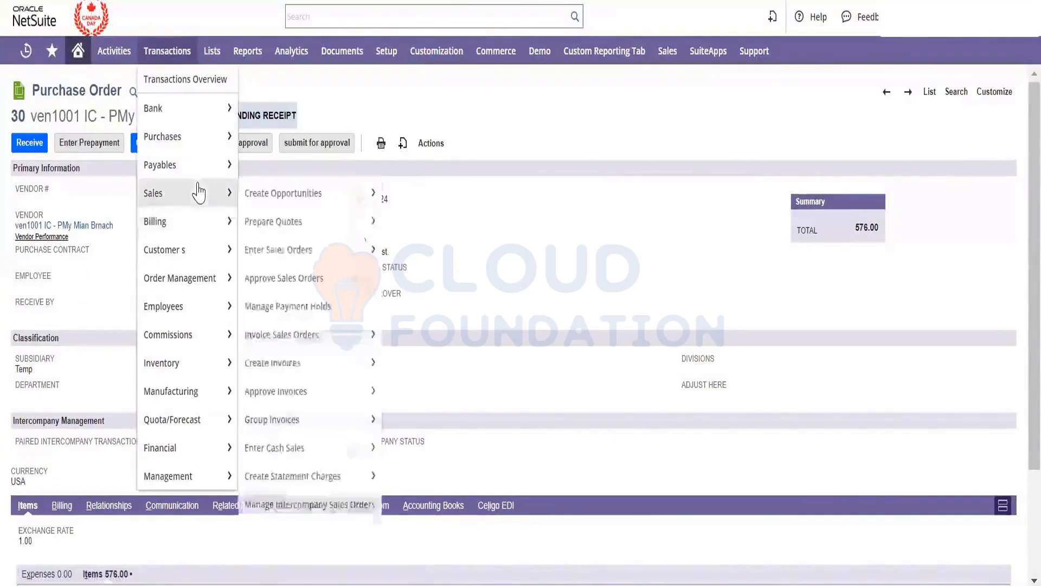
right_click(306, 504)
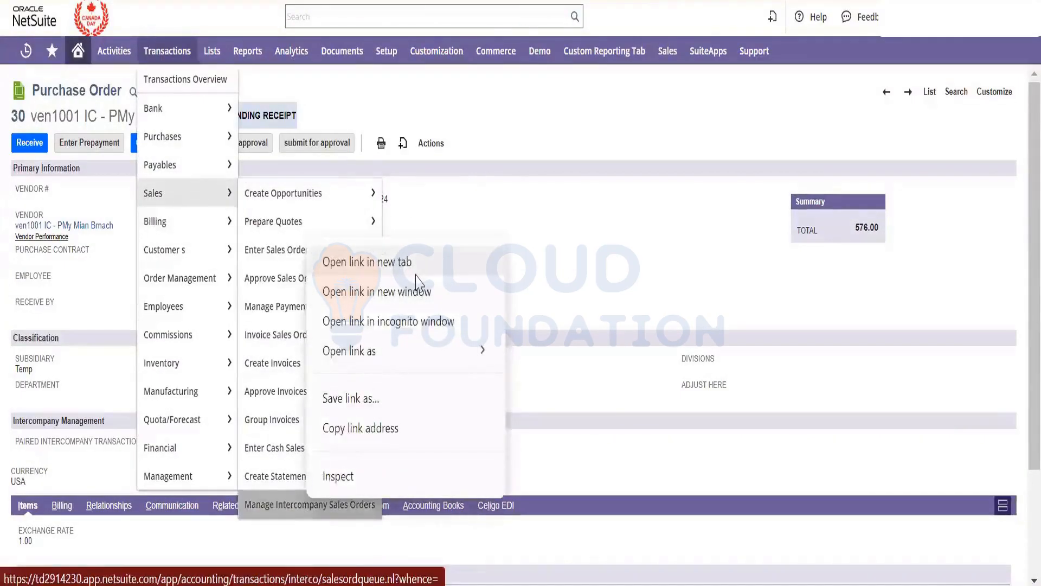
click(380, 291)
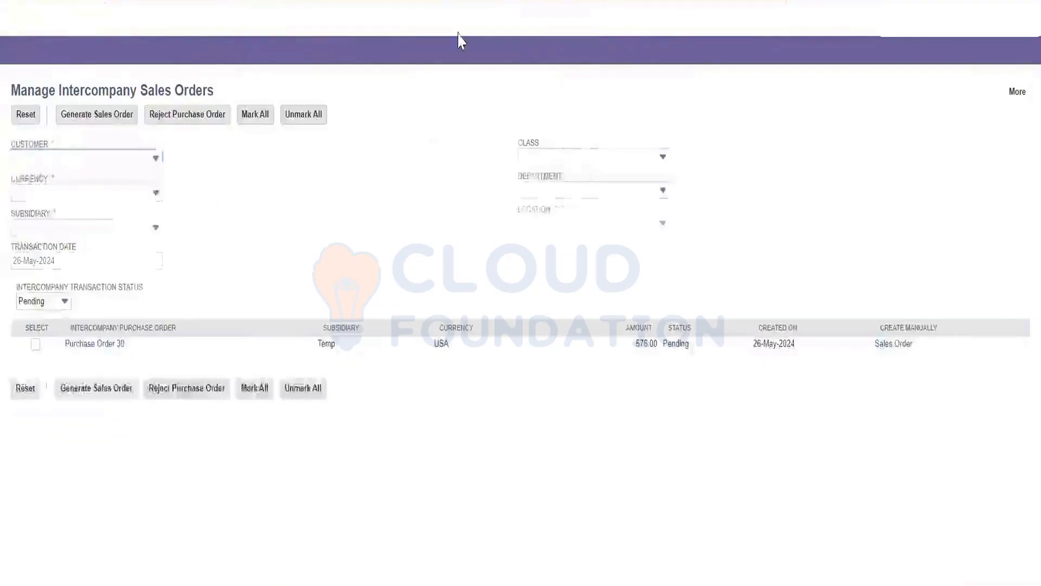
click(114, 163)
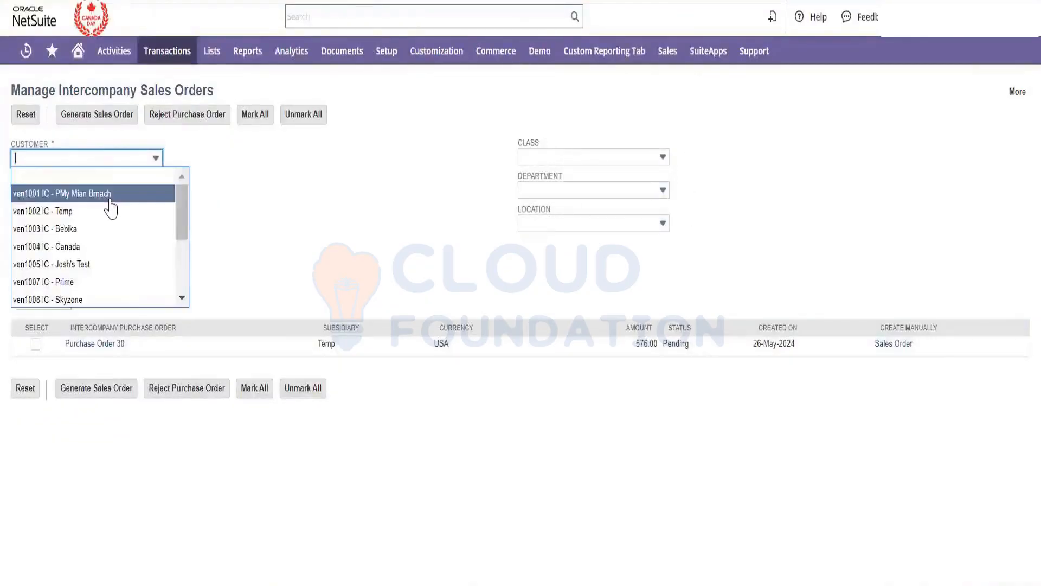
click(111, 210)
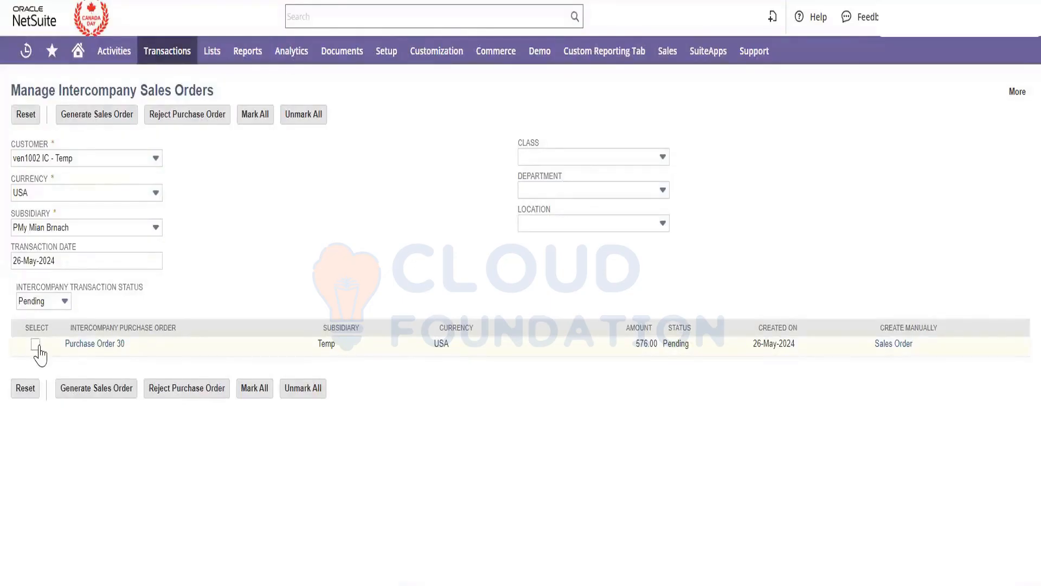
- Select the pending Purchase Order 30, generate its sales order, and refresh the processed records to read the error message
click(100, 389)
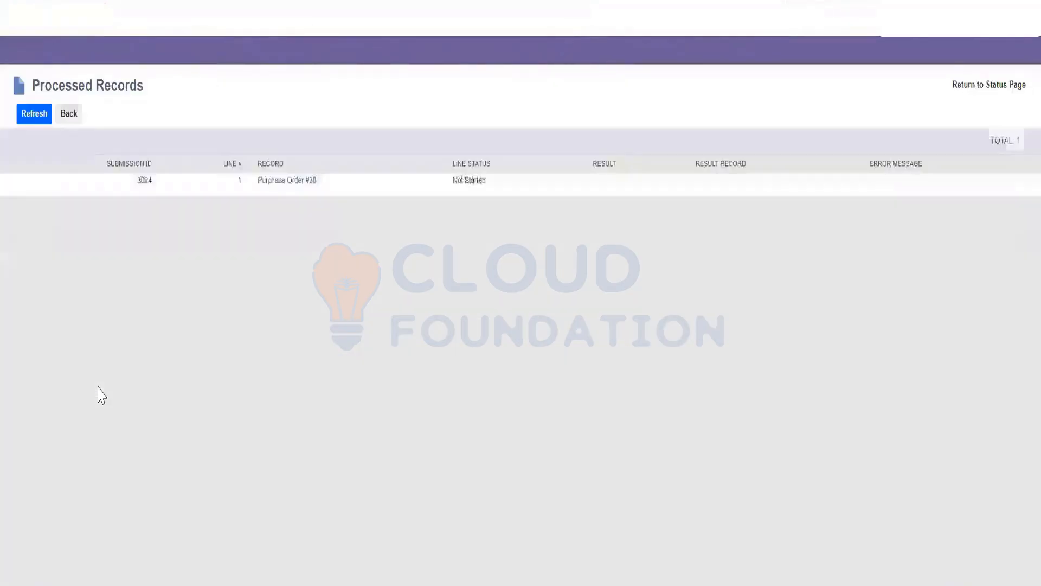
click(34, 114)
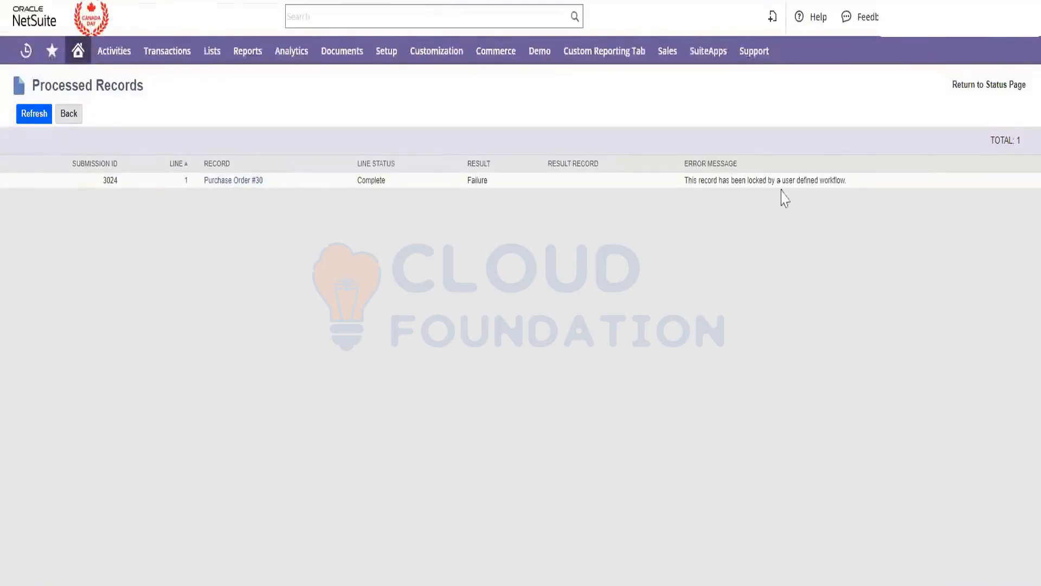
triple_click(804, 183)
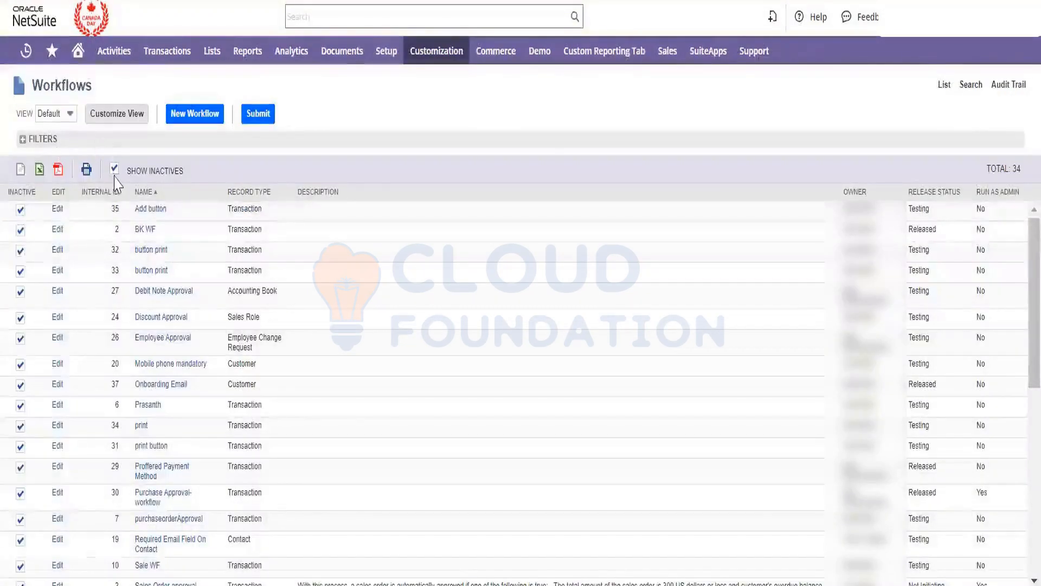
- Hide the inactive workflows and expand the list filters to check whether any active workflow remains
click(115, 175)
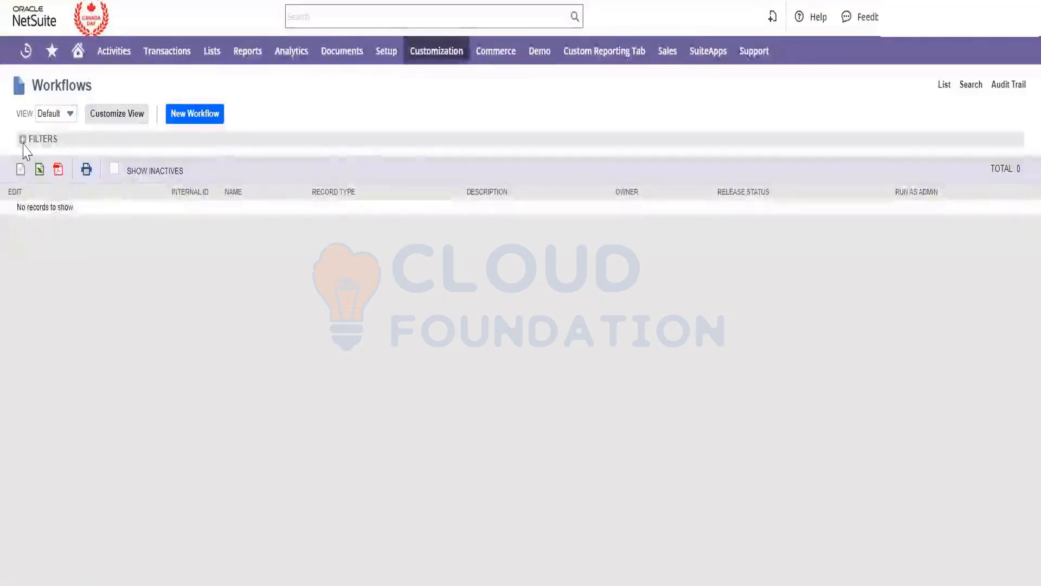
click(22, 141)
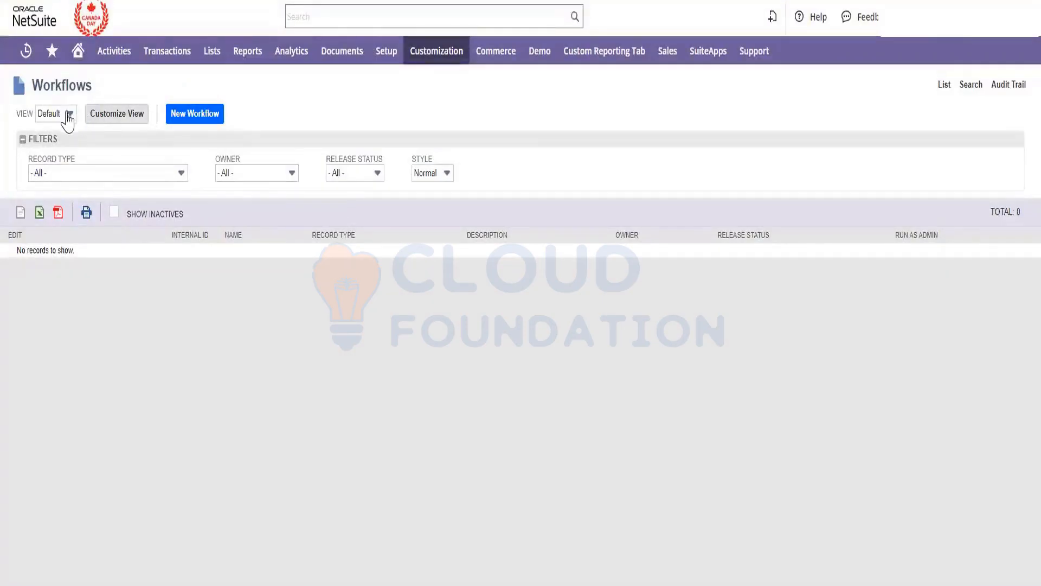
click(104, 178)
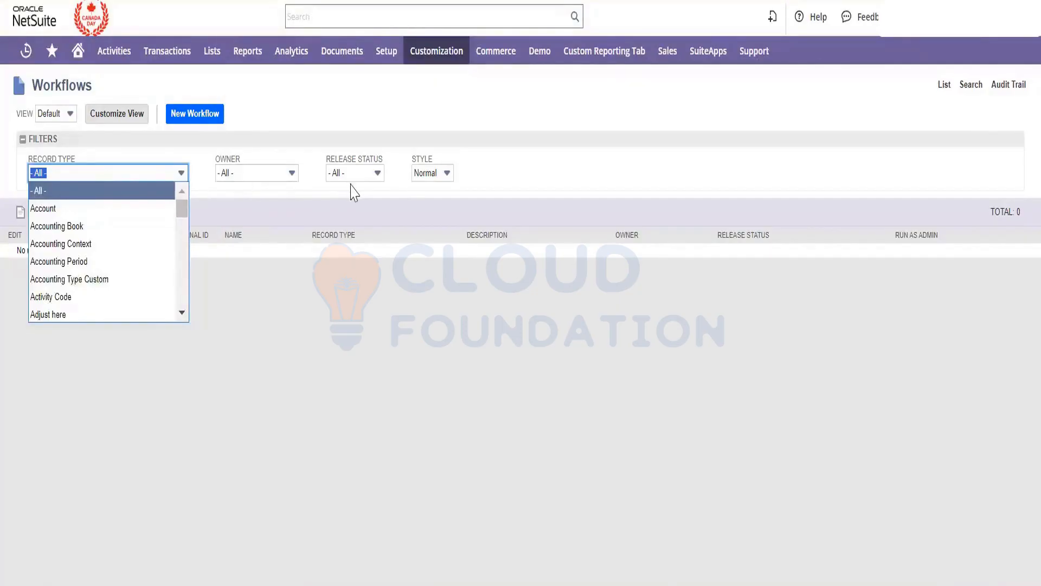
click(542, 201)
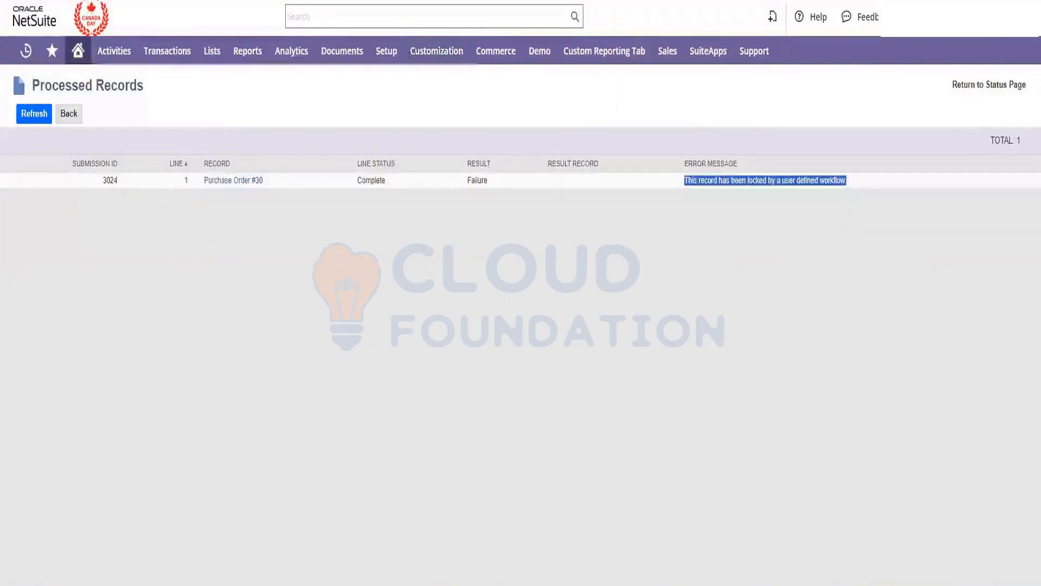
- Look over Purchase Order 30 again and return to its processed record result
click(358, 216)
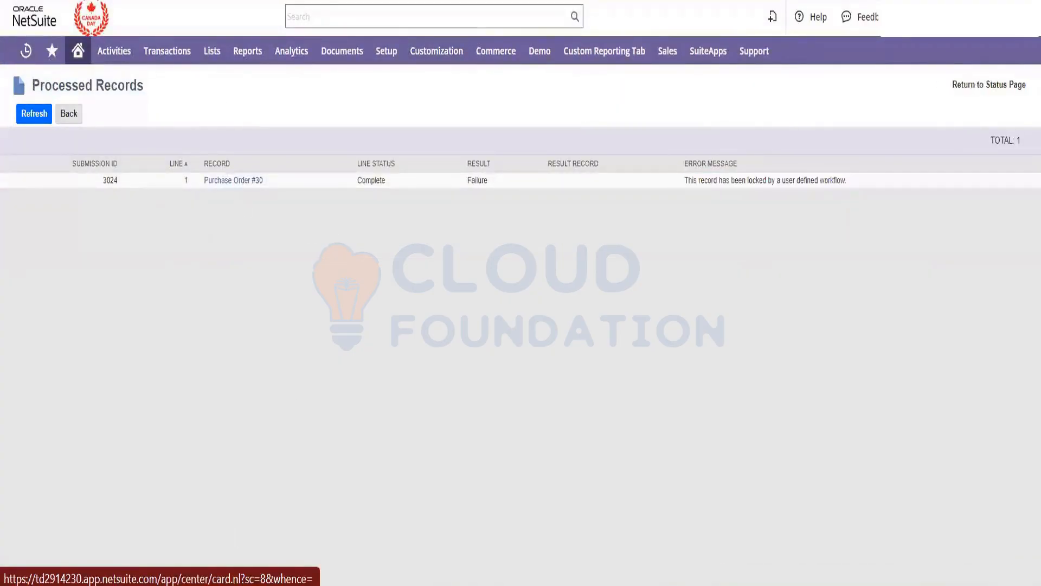
click(488, 2)
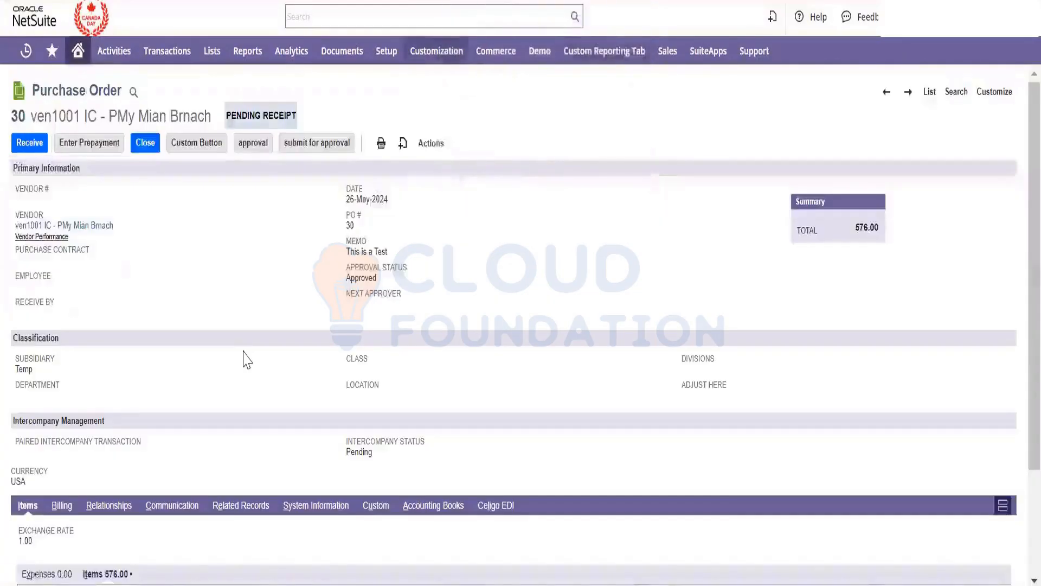
click(542, 2)
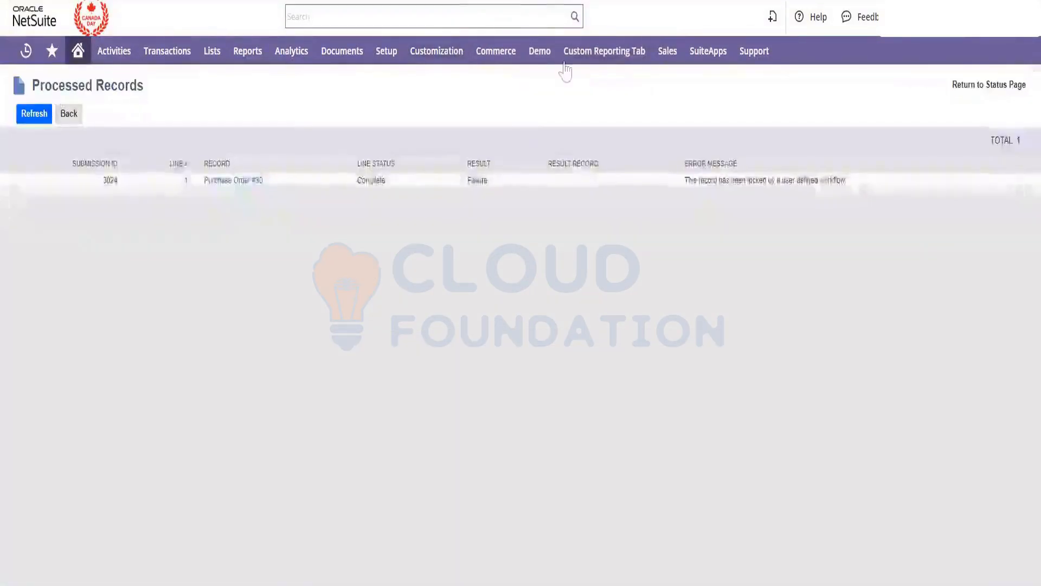
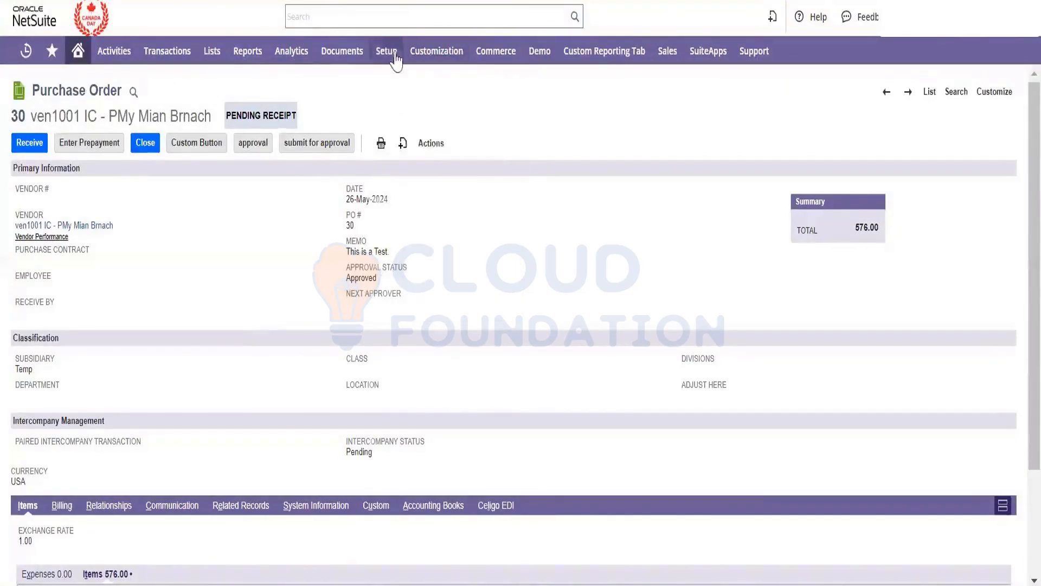
- Open the Accounting Preferences page from the accounting setup options
mouse_move(392, 61)
mouse_move(414, 135)
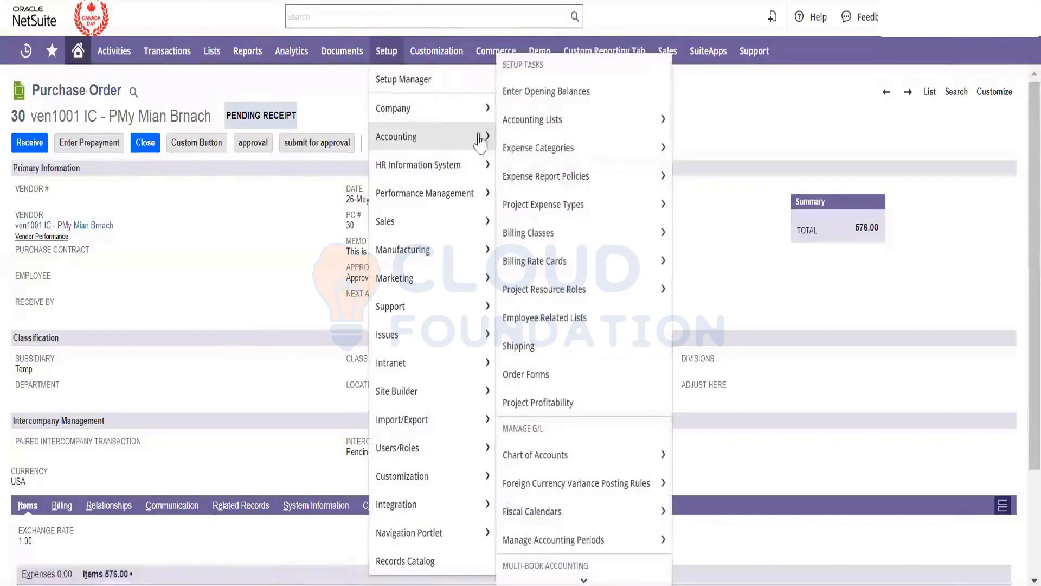
mouse_move(529, 121)
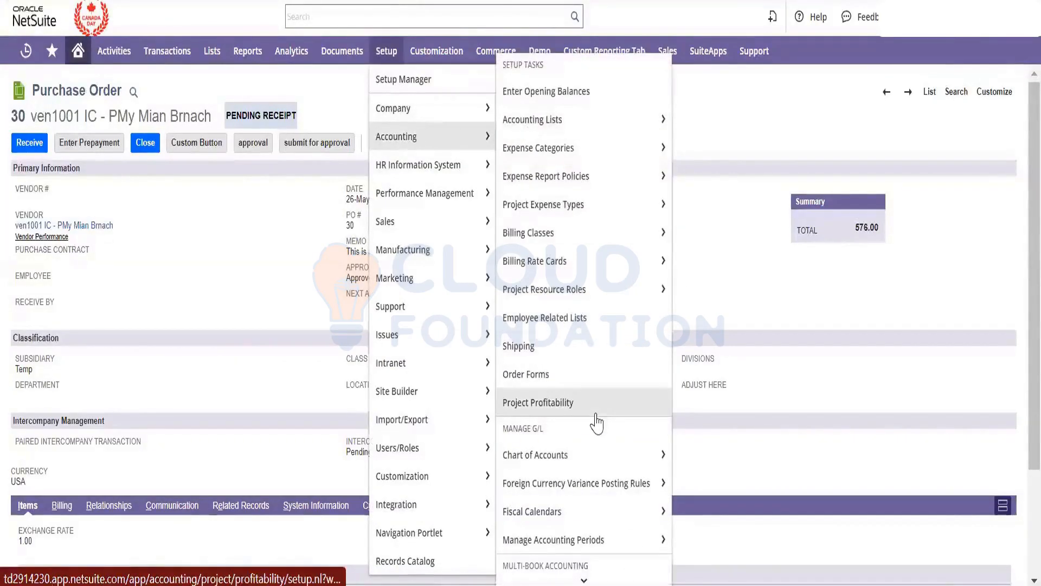
scroll(596, 426, down, 3)
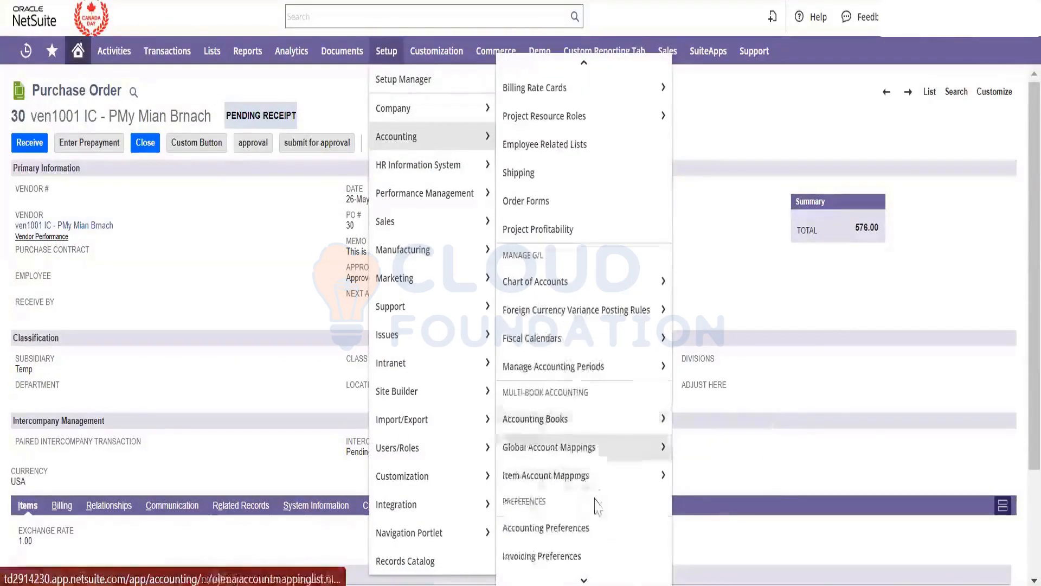
right_click(597, 528)
click(684, 285)
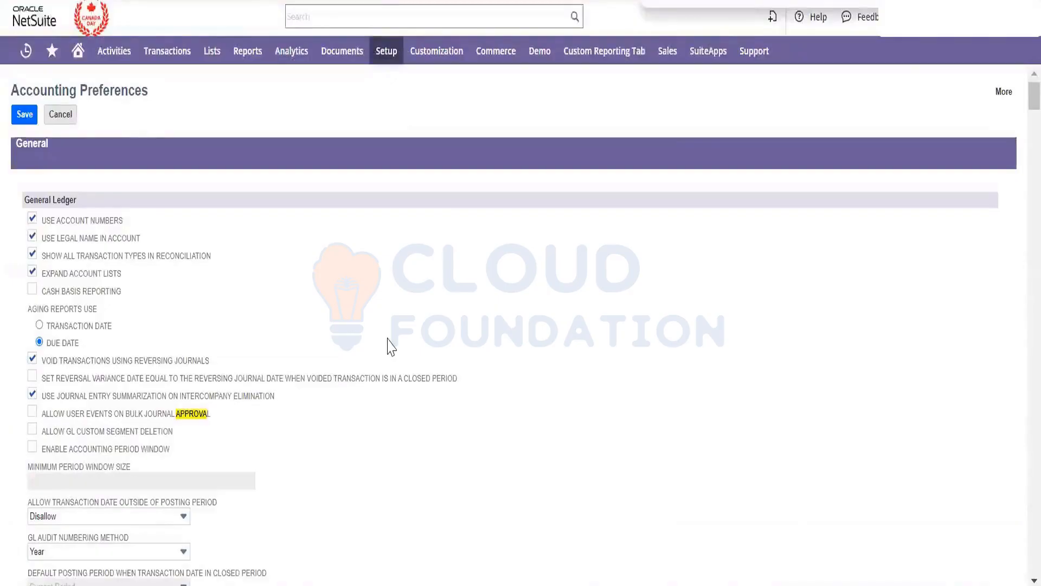
- Search the preferences page for intercompany settings and check the available options for Intercompany Time and Intercompany Expenses
text(interc)
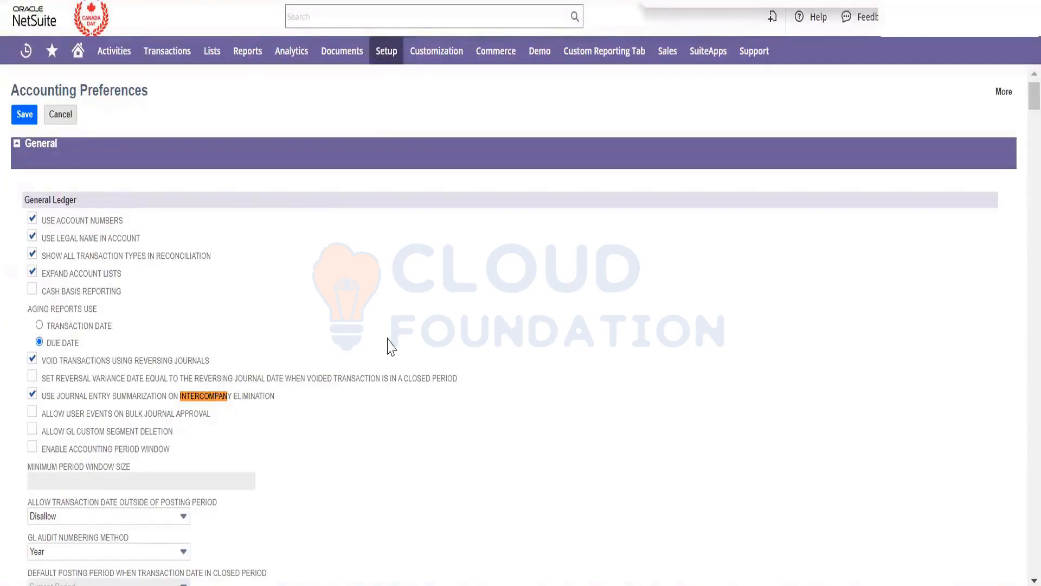
key(Return)
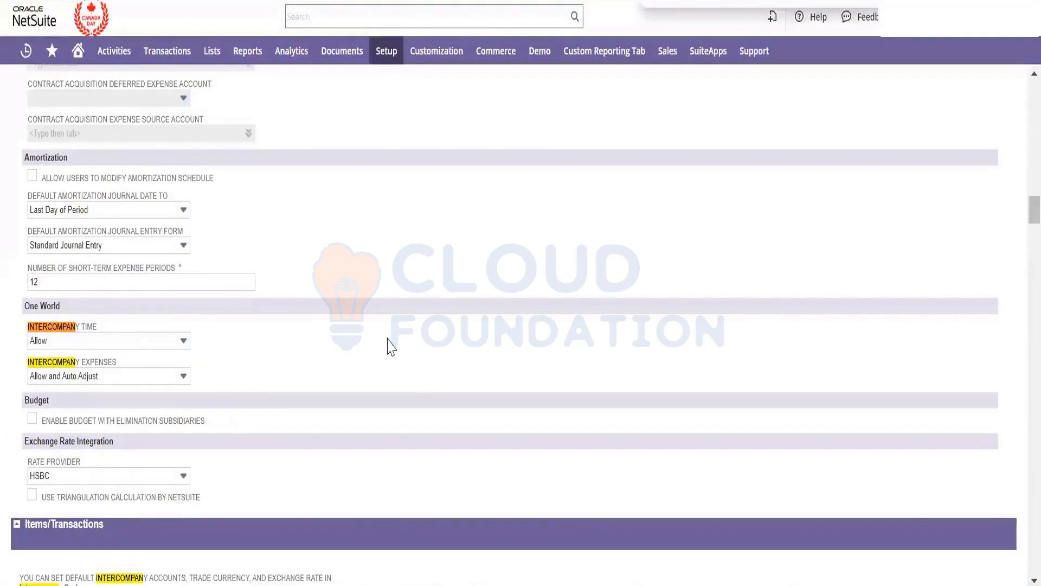
click(139, 341)
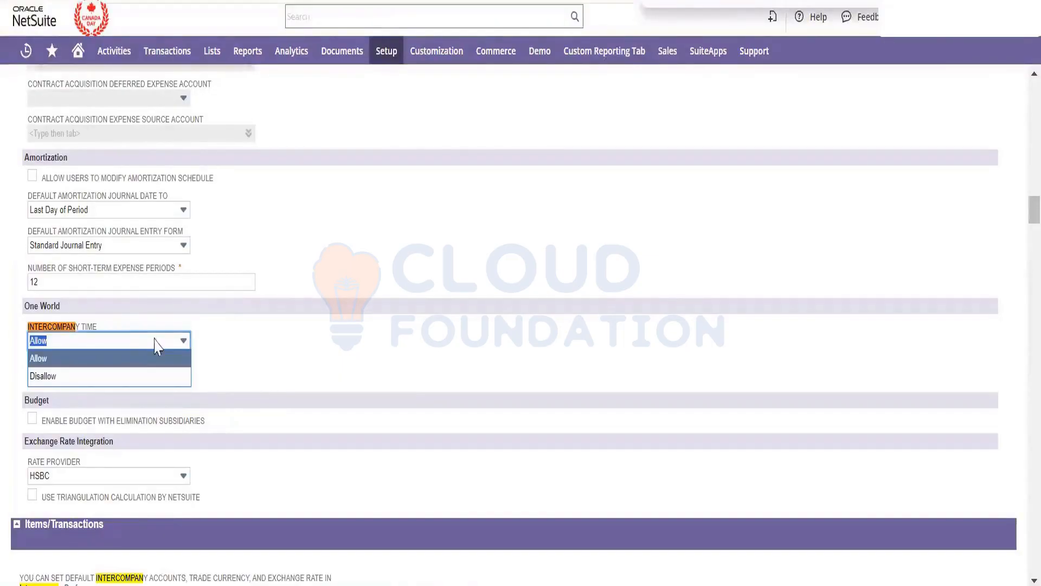
click(295, 343)
click(167, 379)
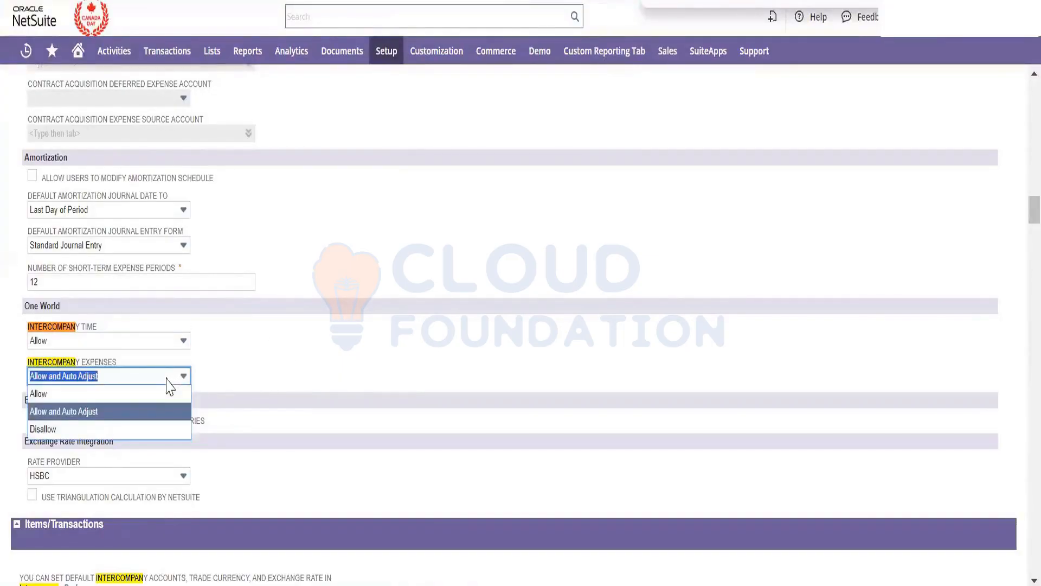
click(329, 380)
- Look through the remaining accounting preferences, including Items/Transactions and Order Management, for highlighted intercompany settings
scroll(328, 374, down, 3)
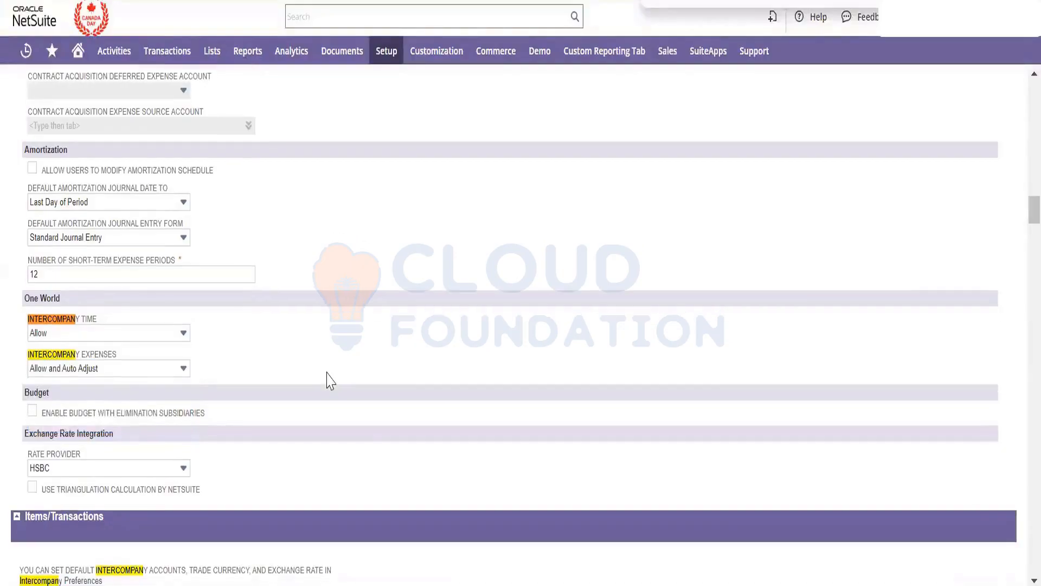
scroll(327, 375, down, 4)
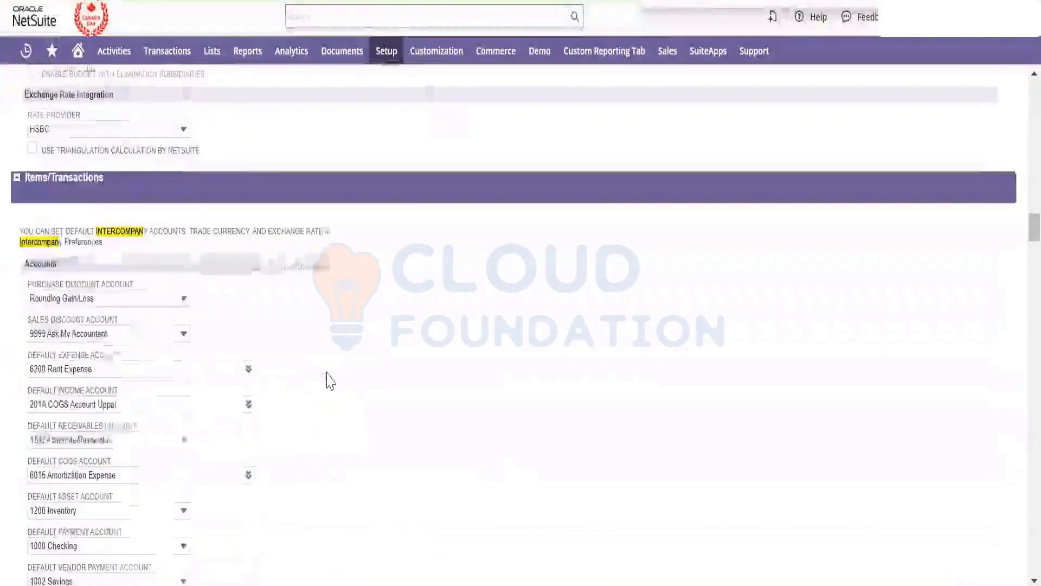
scroll(329, 380, down, 10)
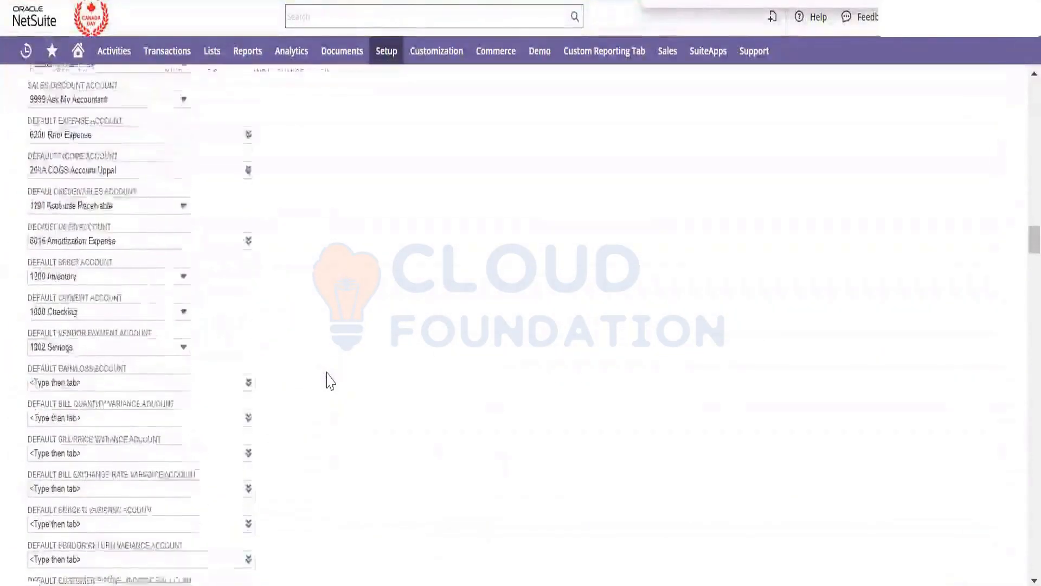
scroll(330, 379, down, 5)
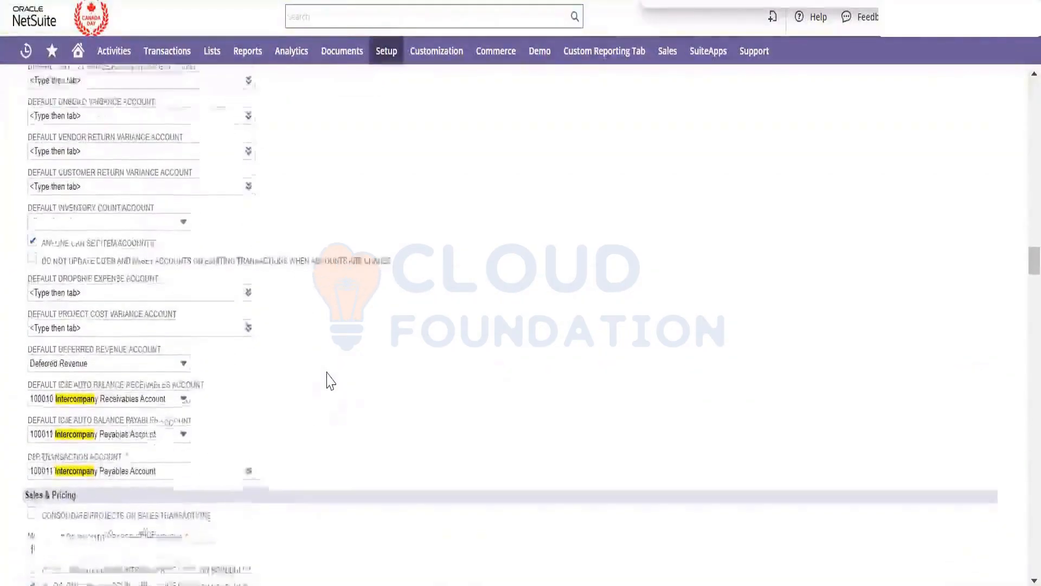
scroll(329, 380, down, 15)
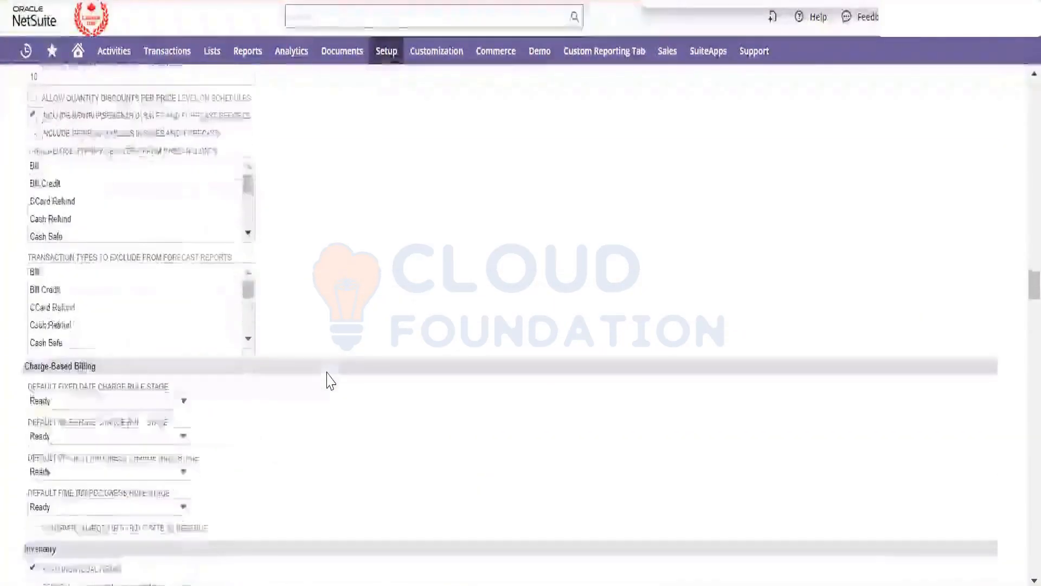
scroll(329, 379, down, 20)
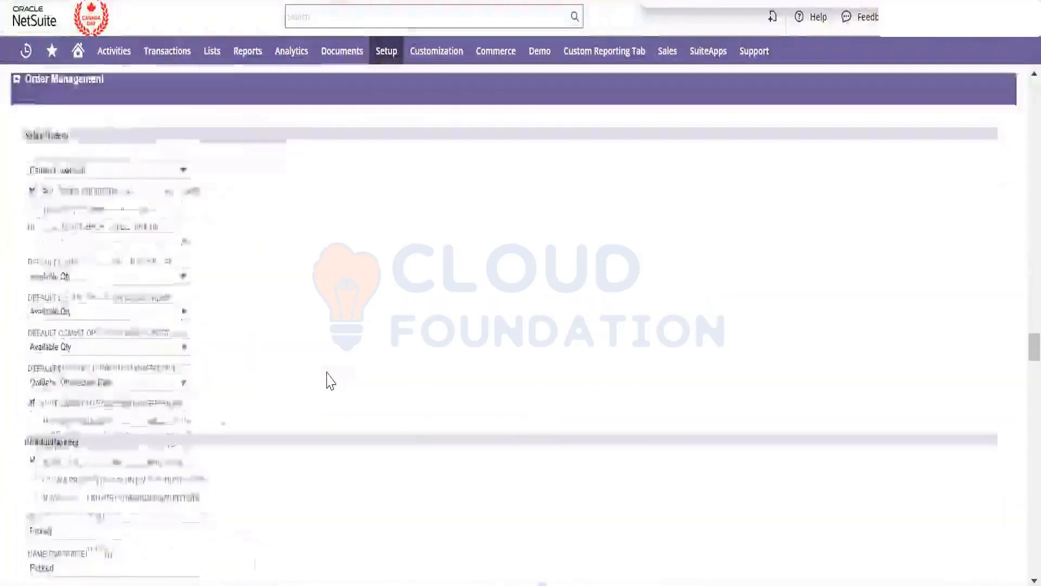
scroll(329, 379, down, 20)
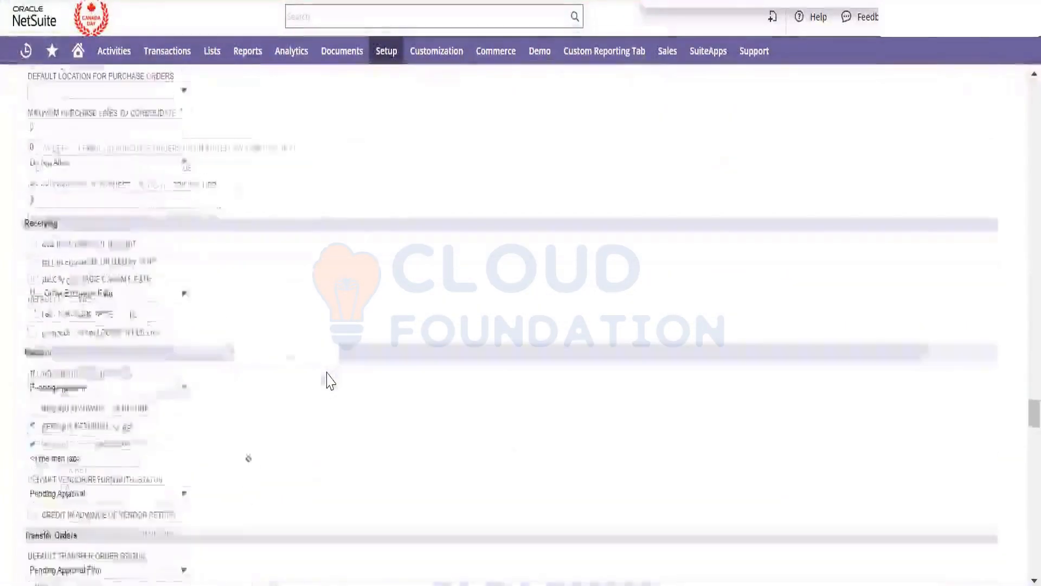
scroll(329, 379, down, 3)
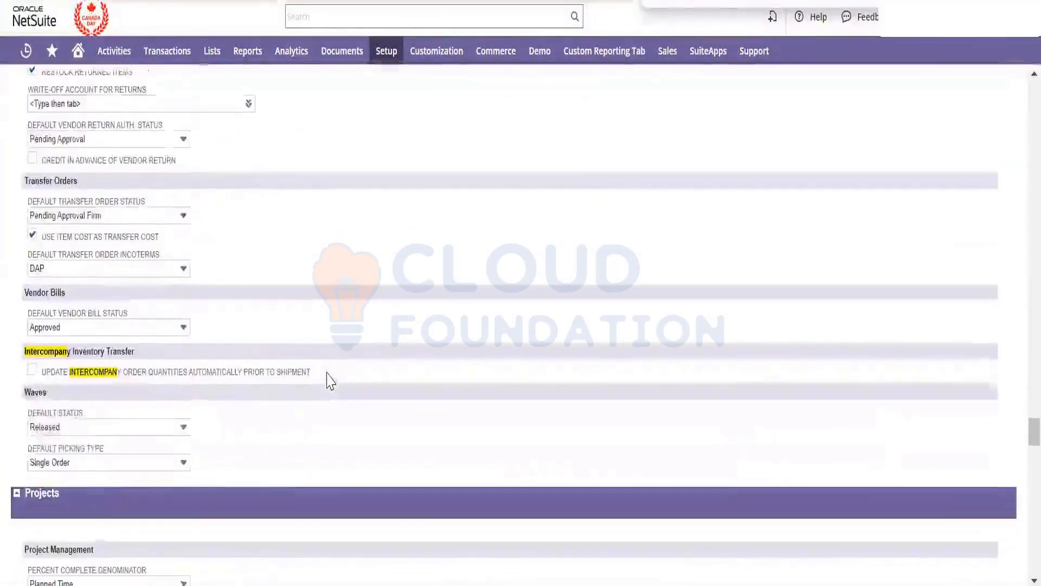
scroll(329, 380, down, 2)
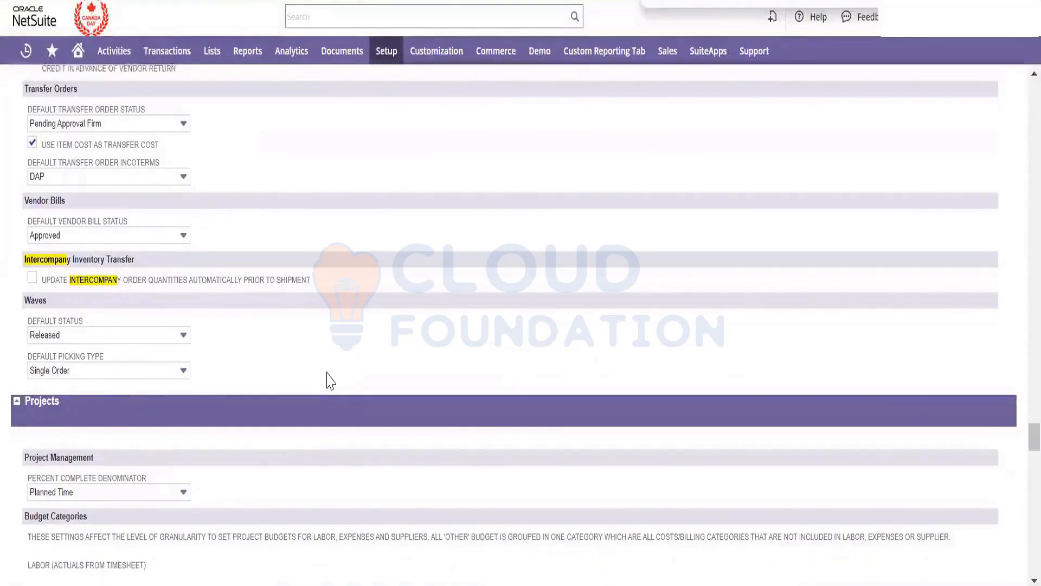
scroll(330, 380, up, 3)
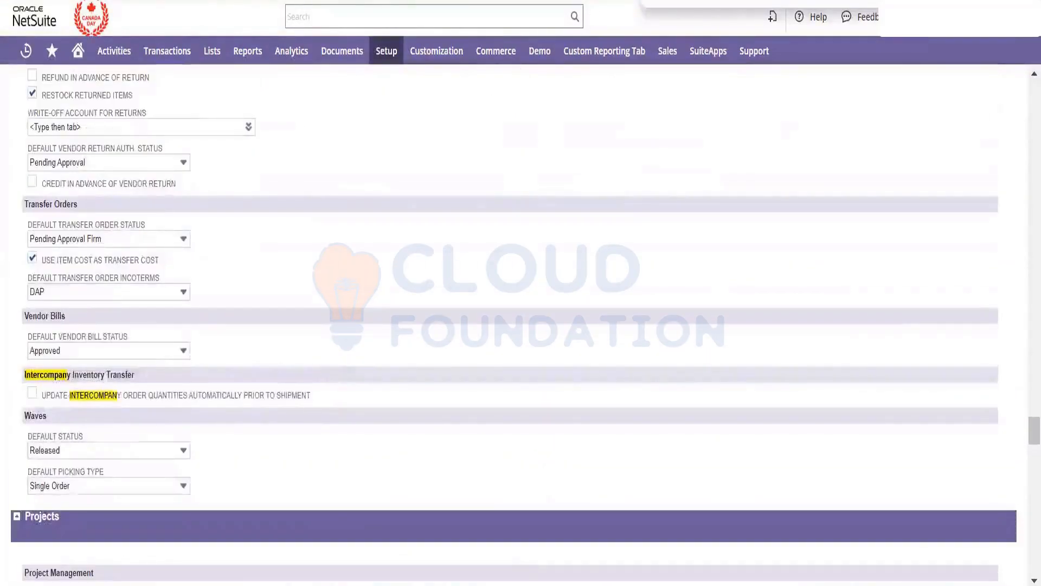
scroll(521, 325, up, 15)
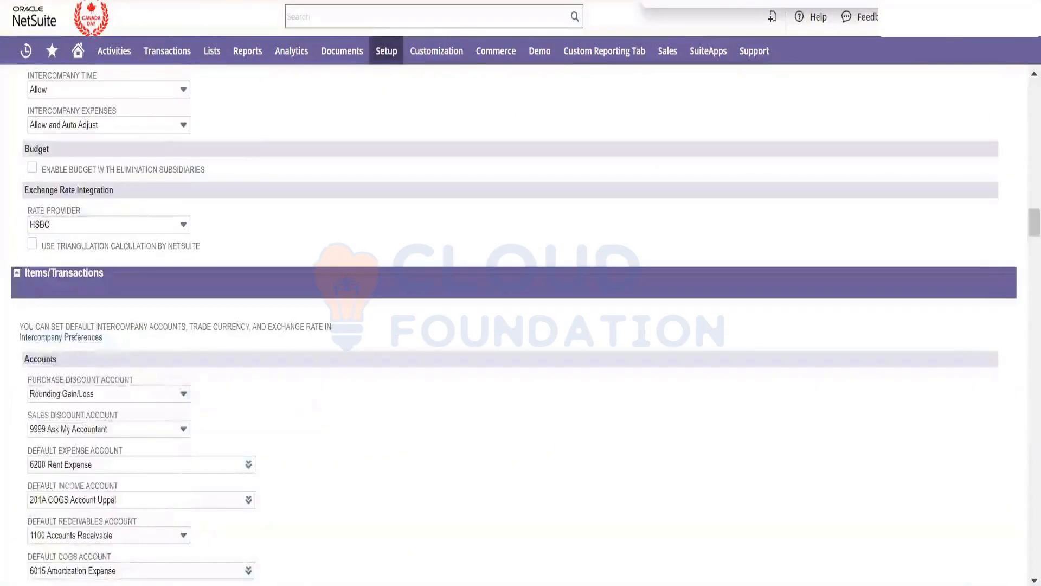
- Search the accounting preferences page again for "intercompan" and step through each match to check for relevant settings
text(intercompan)
key(Return)
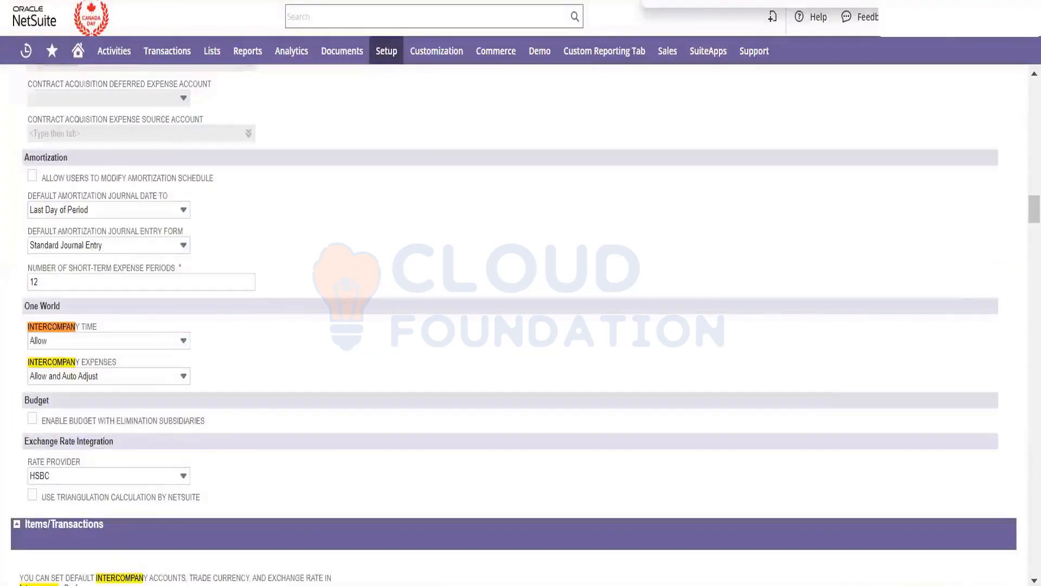
key(Return)
key(Return)
key(Return)
key(Return)
key(Return)
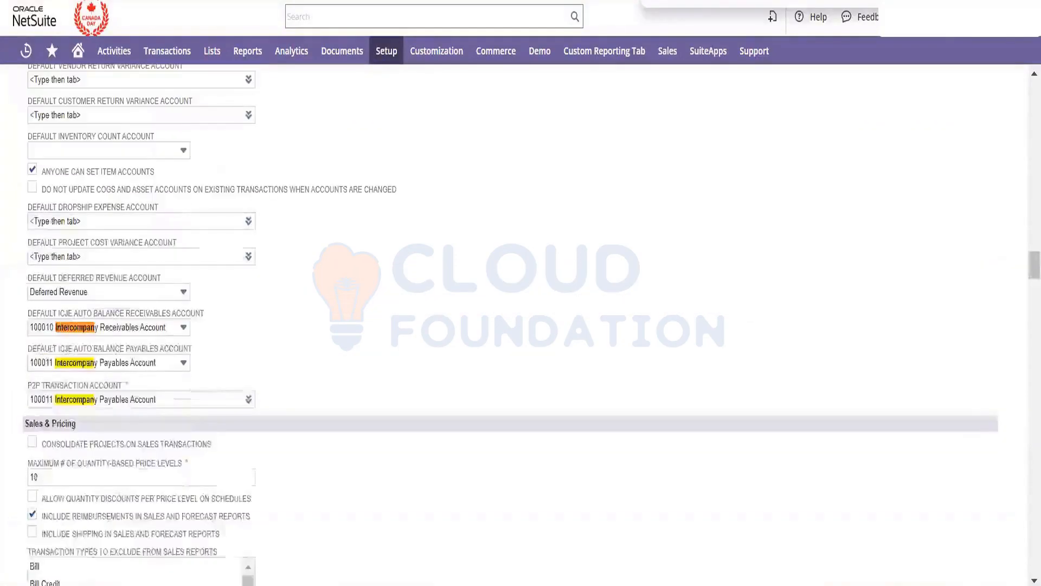
key(Return)
key(Return)
key(Return)
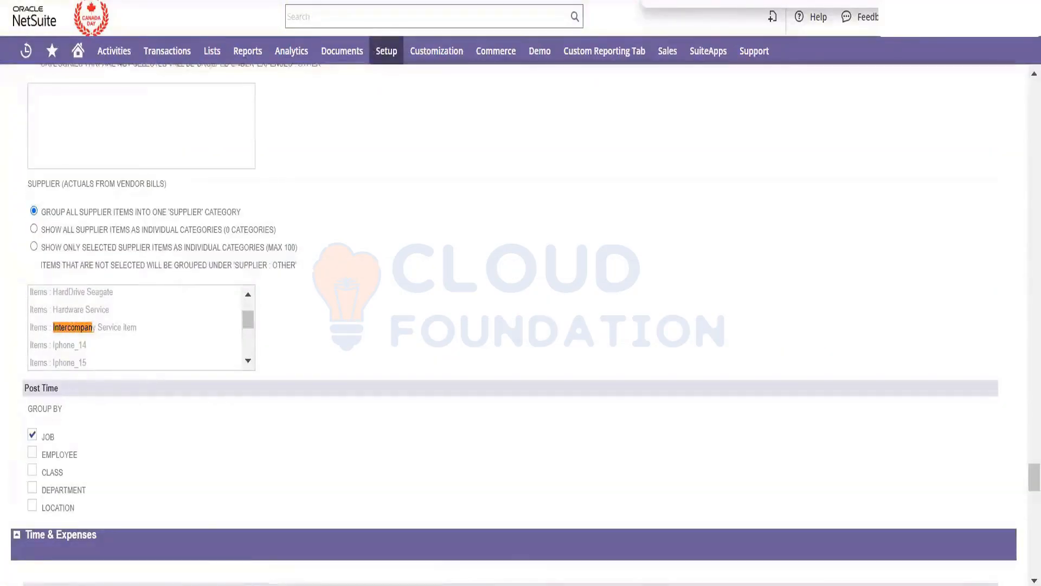
key(Return)
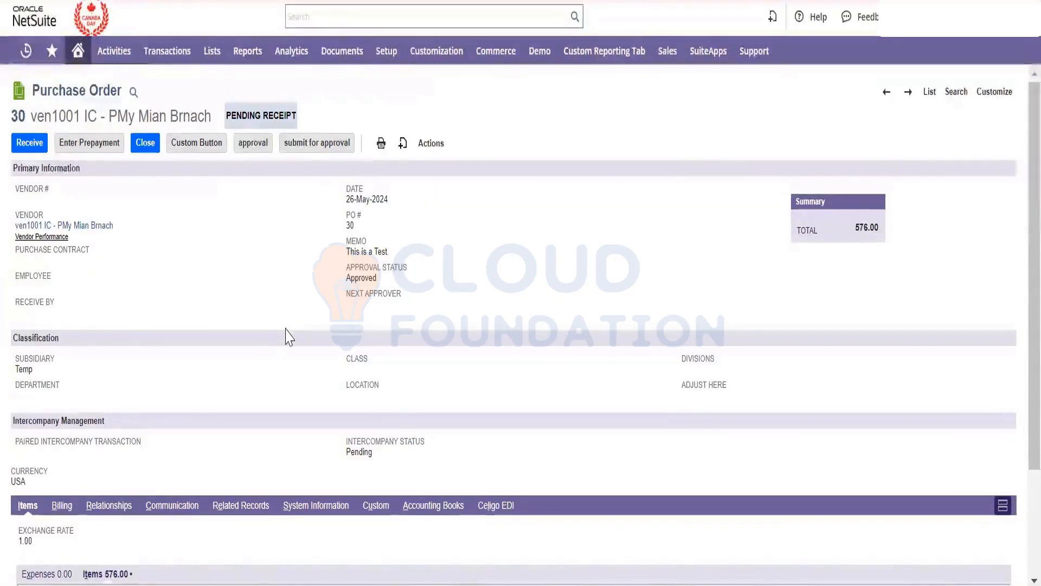
- Open the Intercompany Service item from Purchase Order 30 in a new tab and check its accounting details
scroll(287, 336, down, 1)
scroll(288, 336, down, 2)
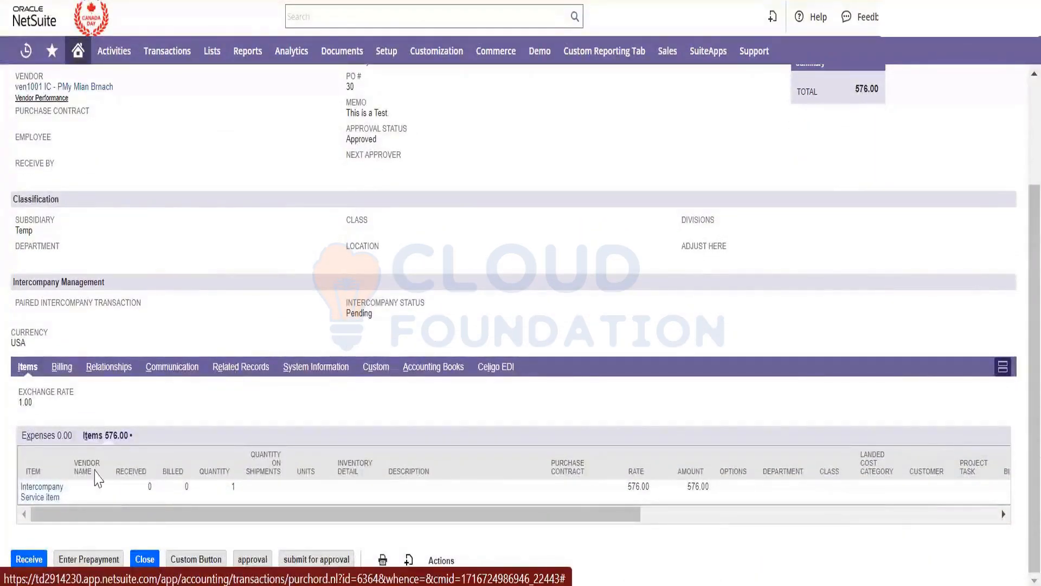
right_click(52, 502)
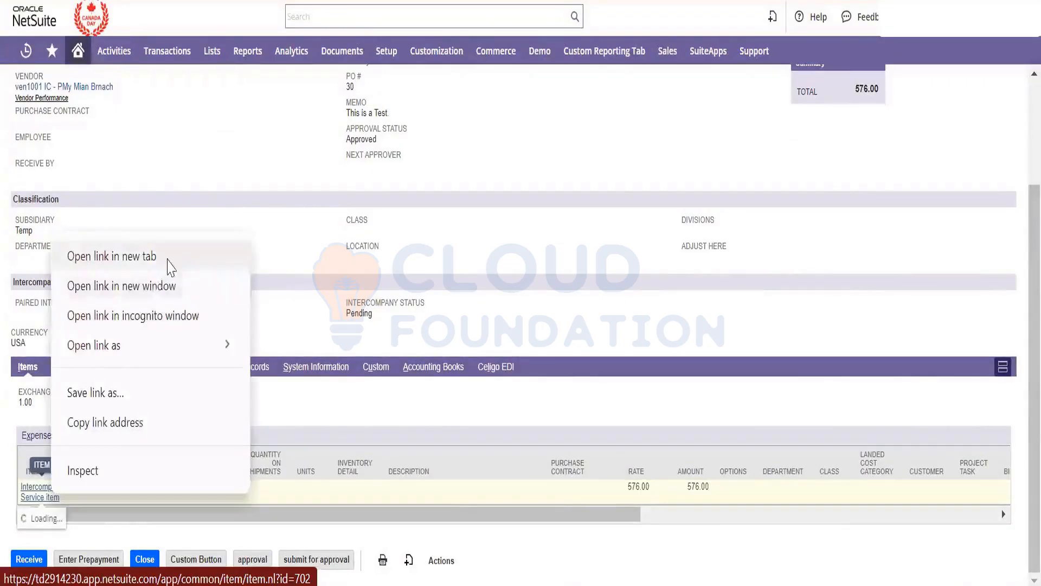
click(119, 253)
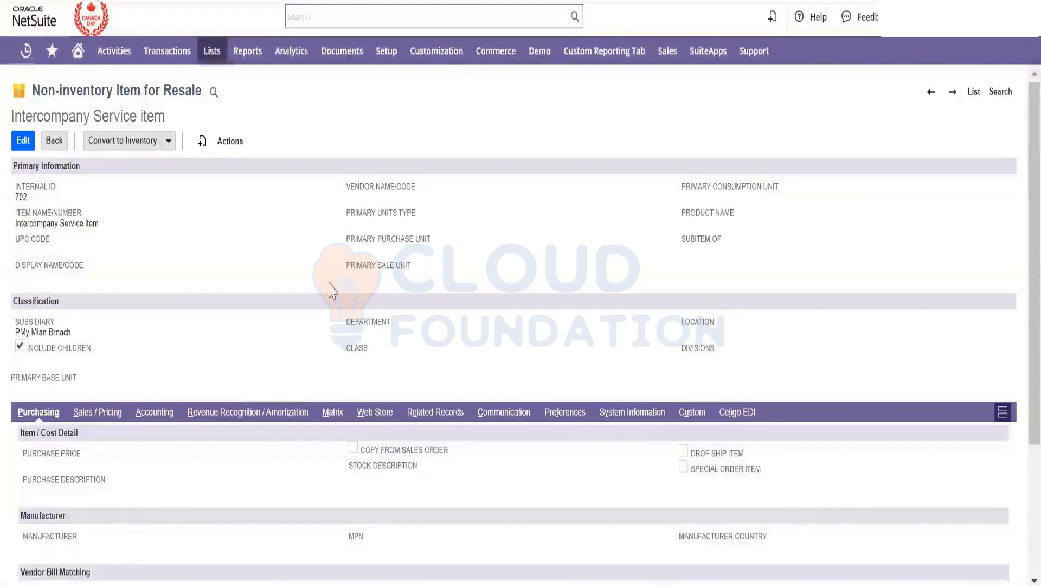
scroll(332, 289, down, 3)
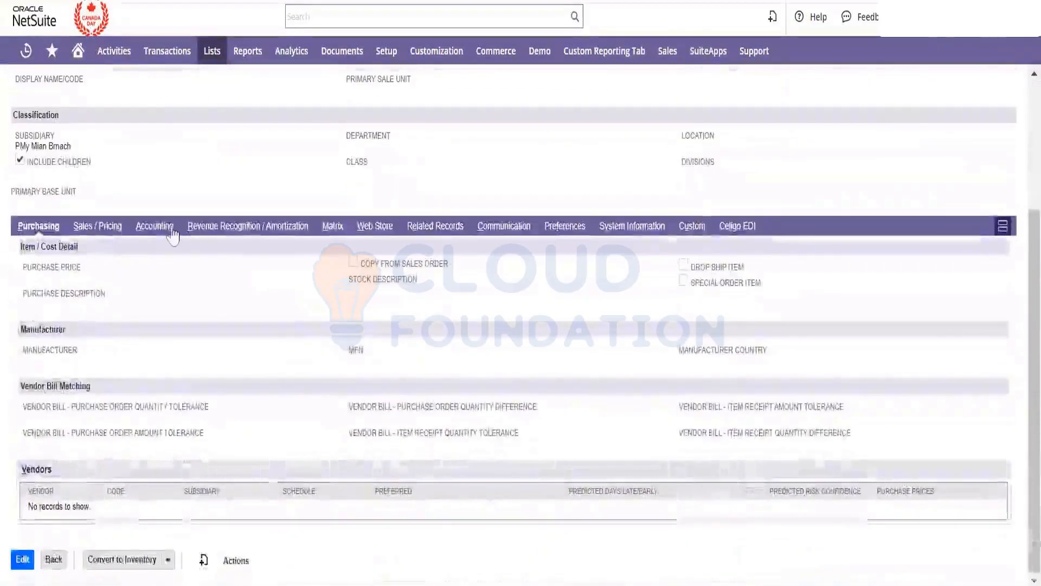
click(162, 226)
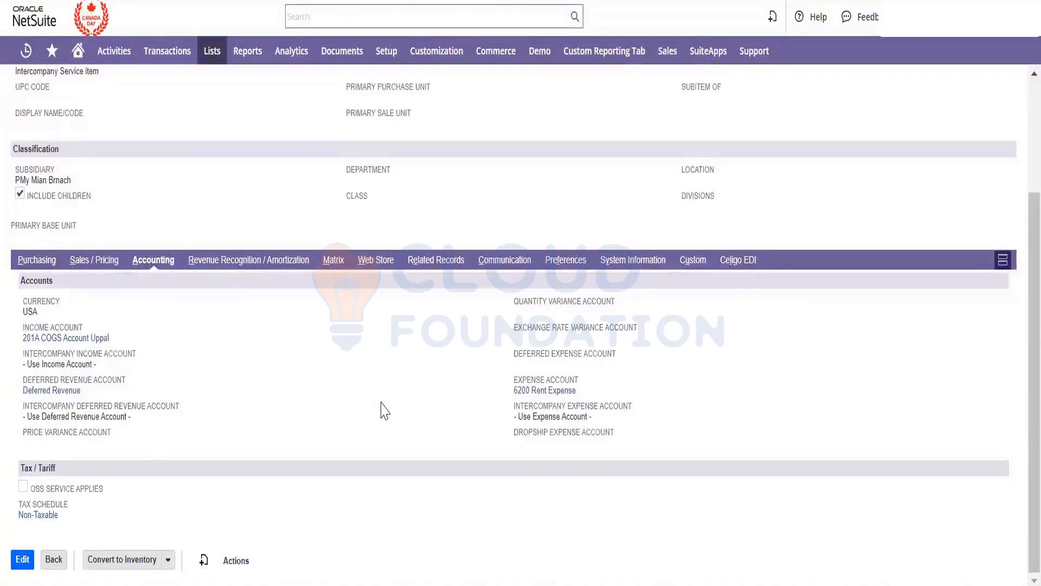
scroll(384, 410, up, 3)
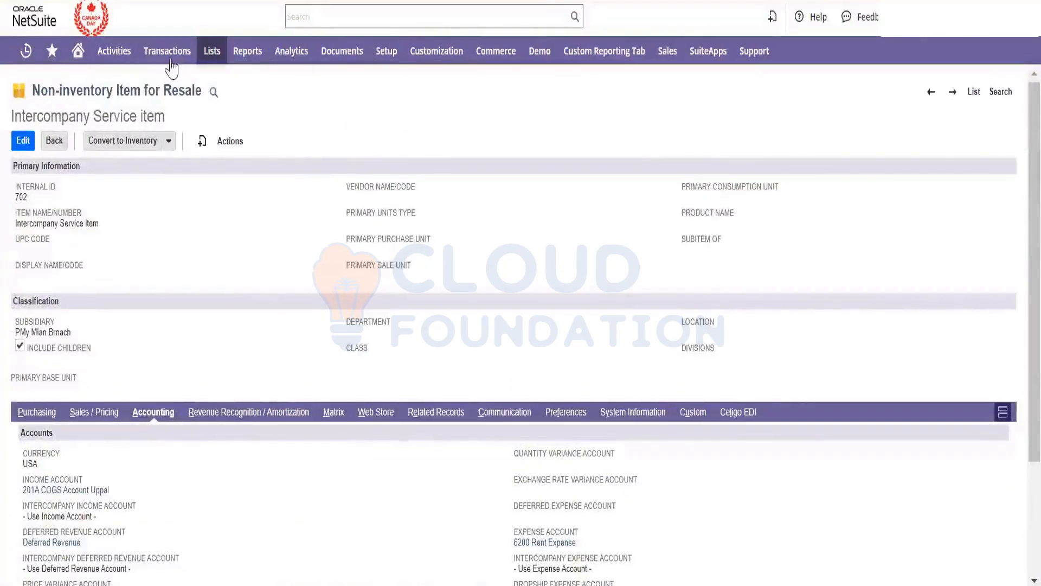
- Open a new purchase order entry form in a separate browser tab
mouse_move(168, 59)
mouse_move(219, 136)
right_click(275, 144)
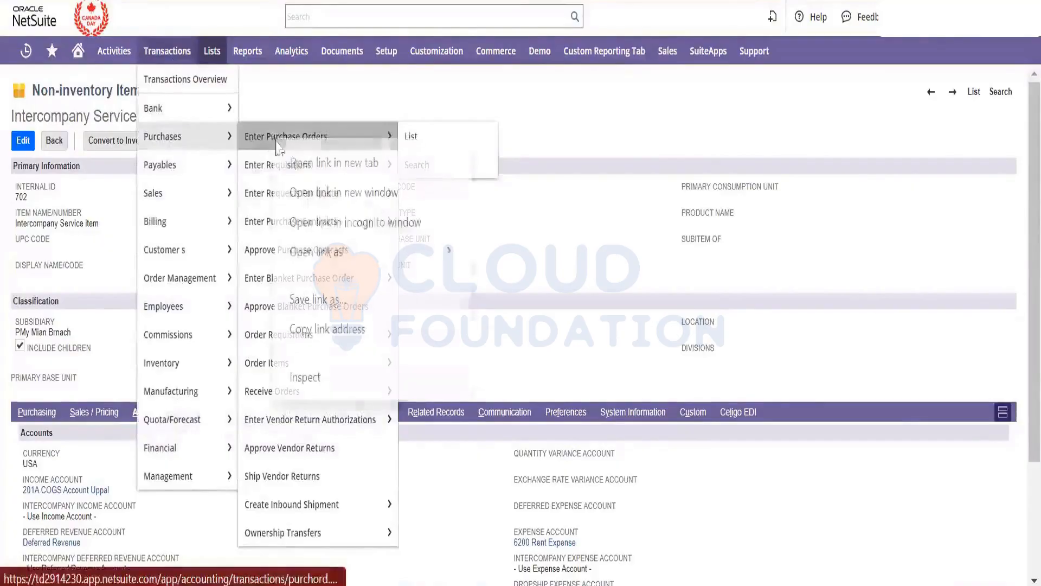
click(325, 160)
mouse_move(437, 50)
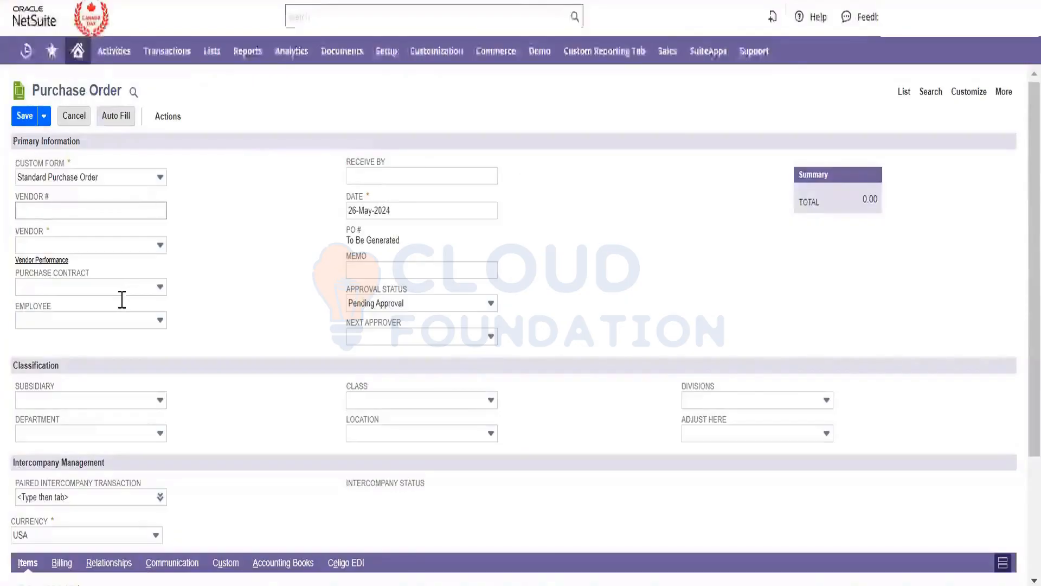
- Search the vendor list for "ic" entries and set the new purchase order's vendor to ven1002 IC - Temp
click(157, 245)
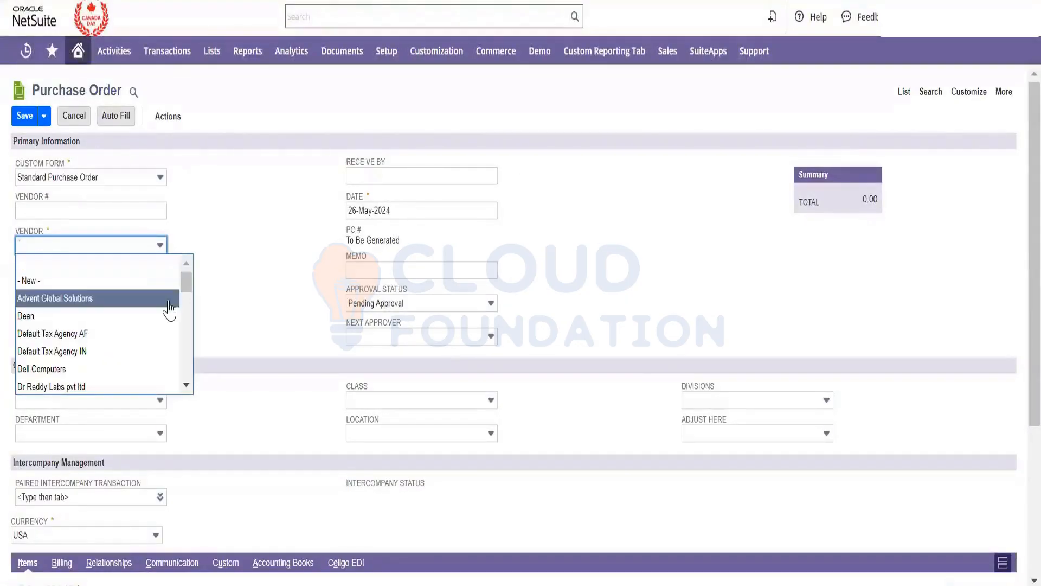
key(ctrl+f)
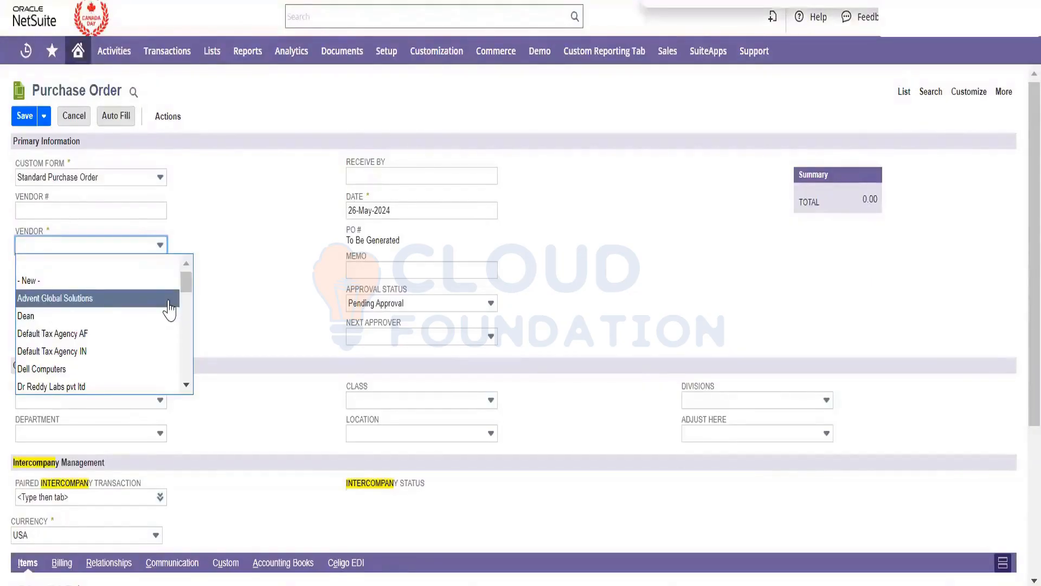
text(ic)
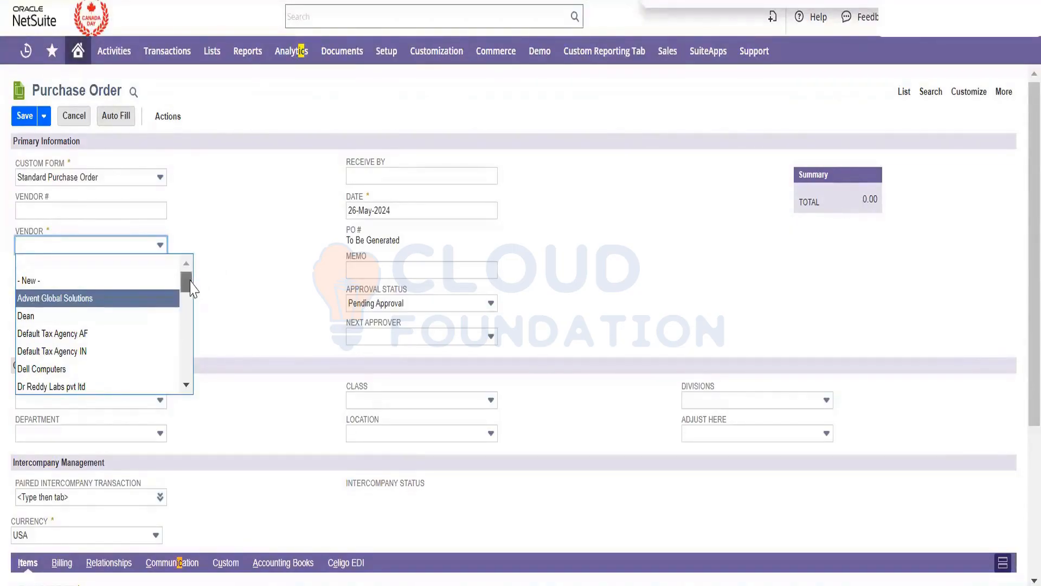
drag(187, 284, 190, 346)
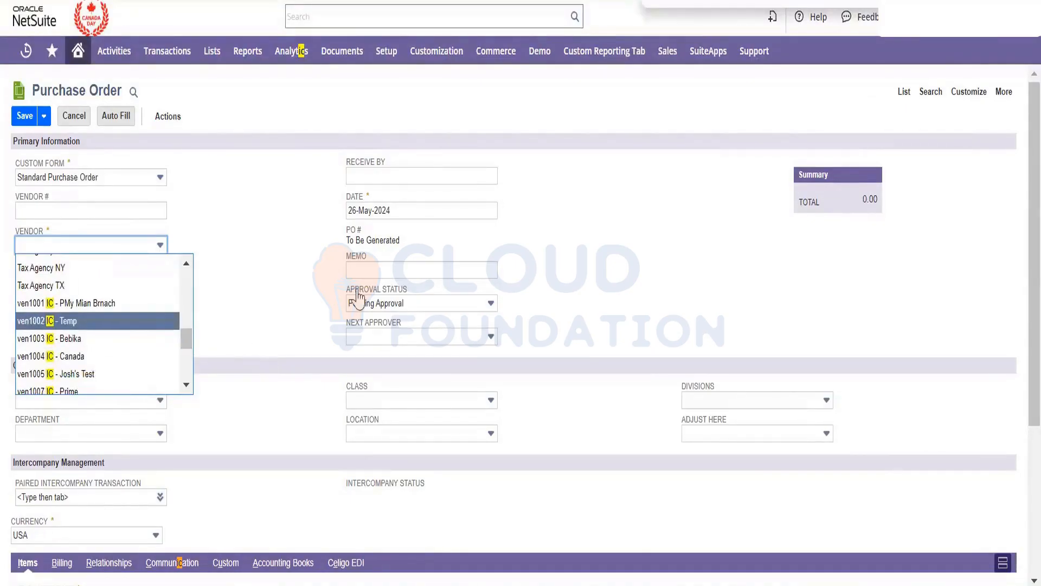
key(Return)
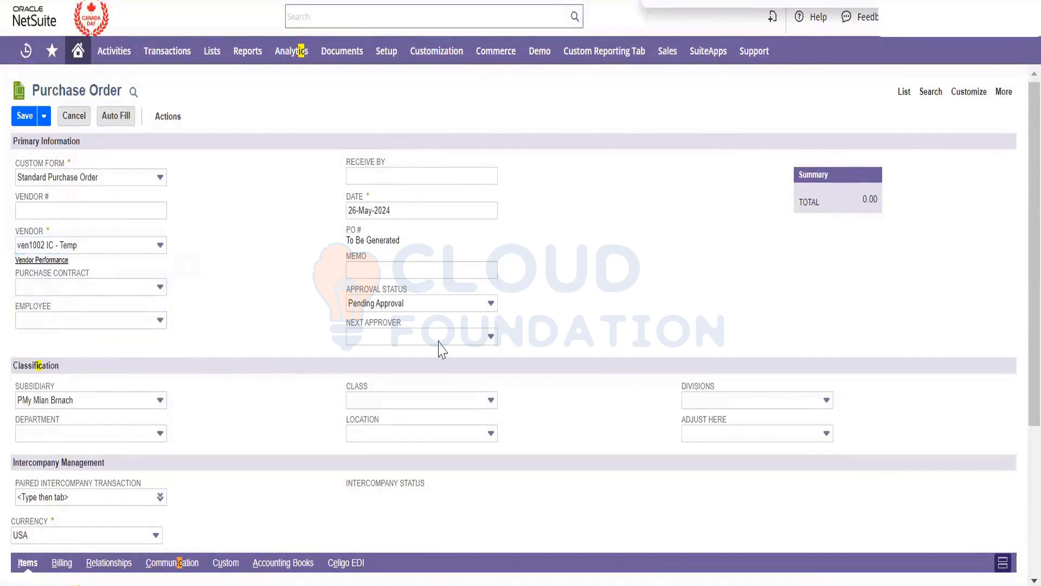
- Enter an APPLE WATCH item line with quantity 1 and rate 600.00, and save the purchase order
scroll(226, 424, down, 4)
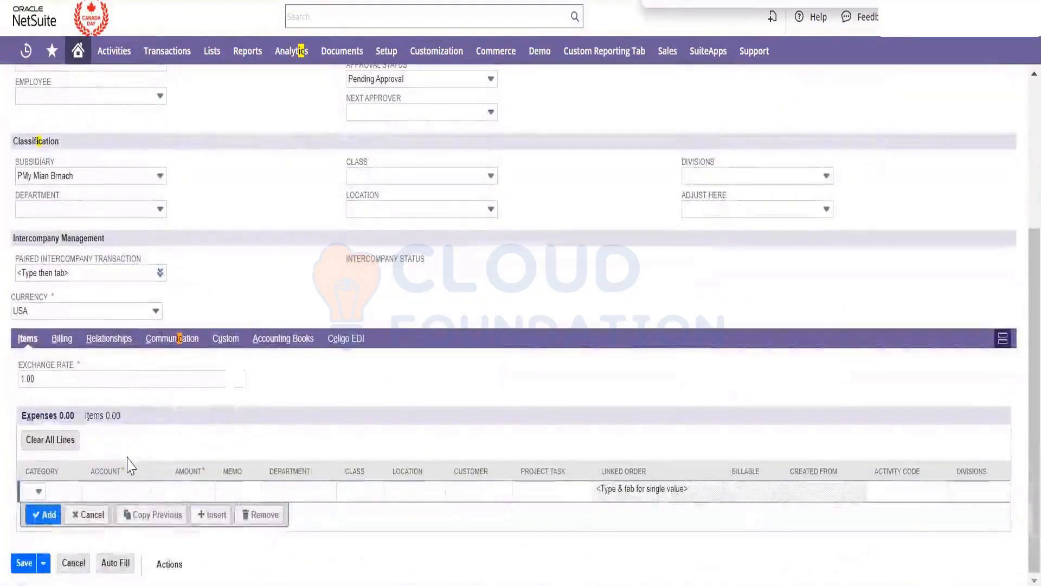
click(102, 415)
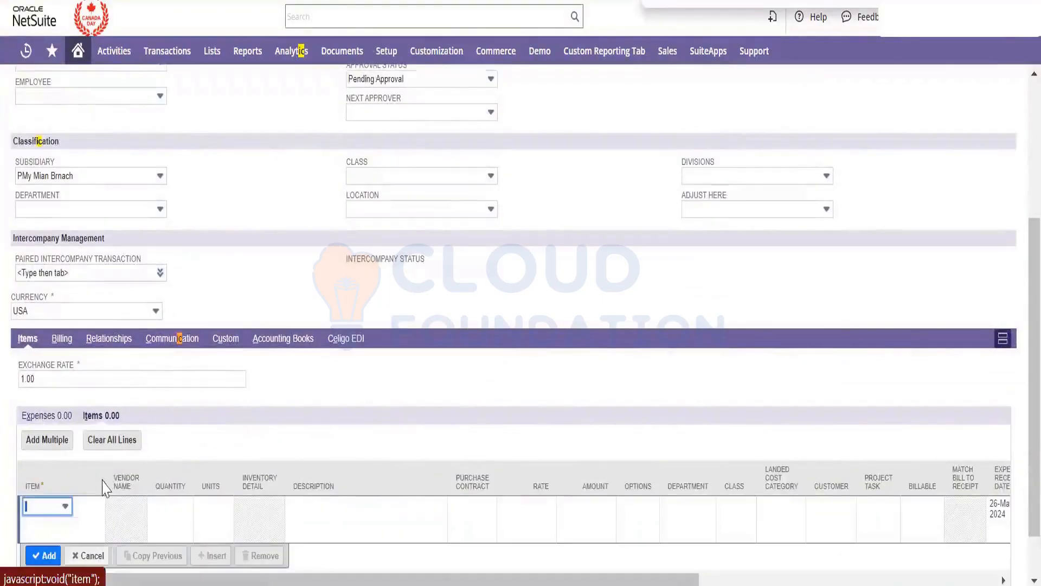
click(66, 505)
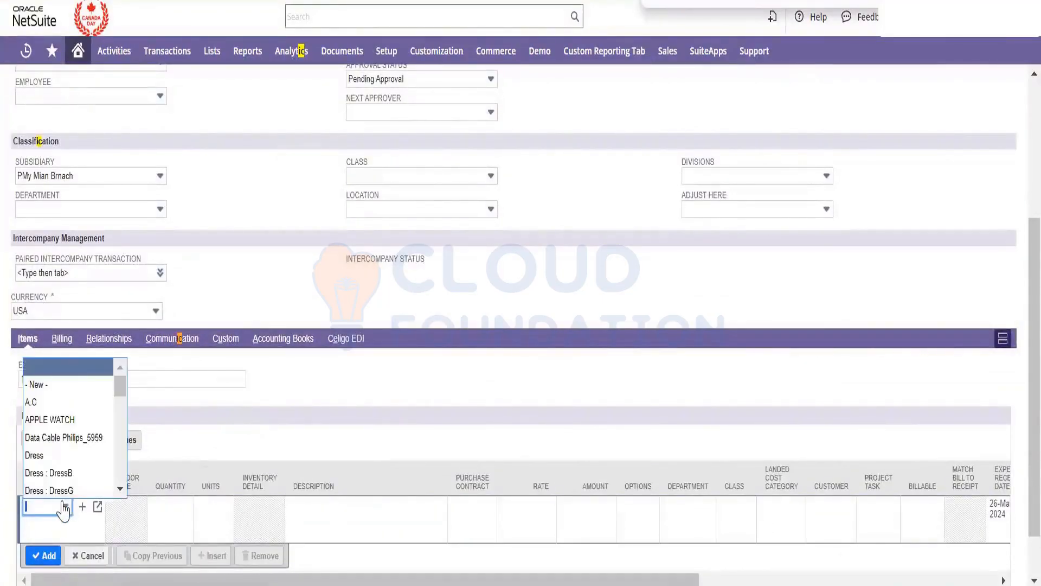
click(82, 421)
key(Tab)
key(Tab)
key(Tab)
key(Tab)
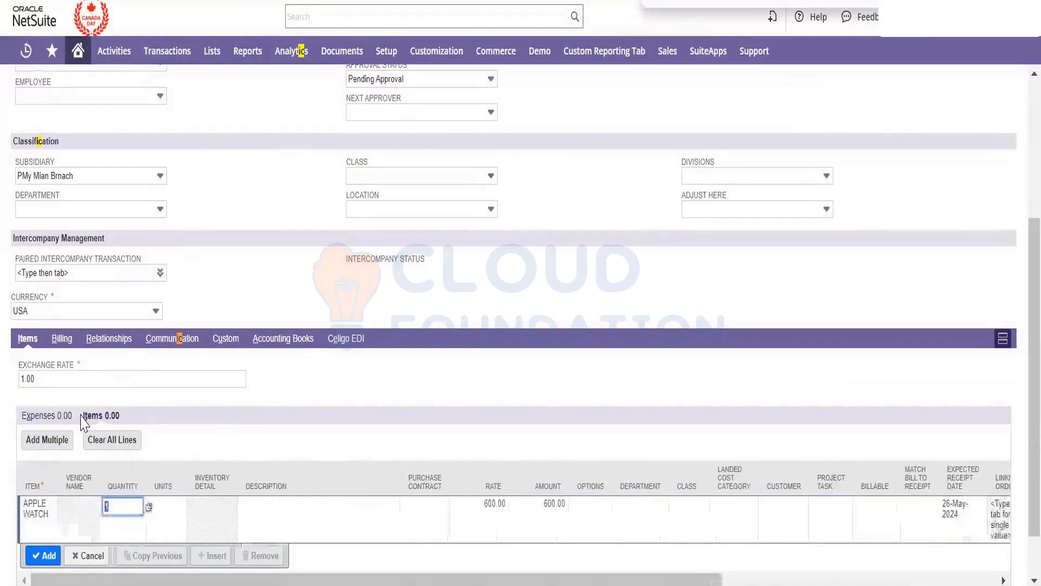
key(Tab)
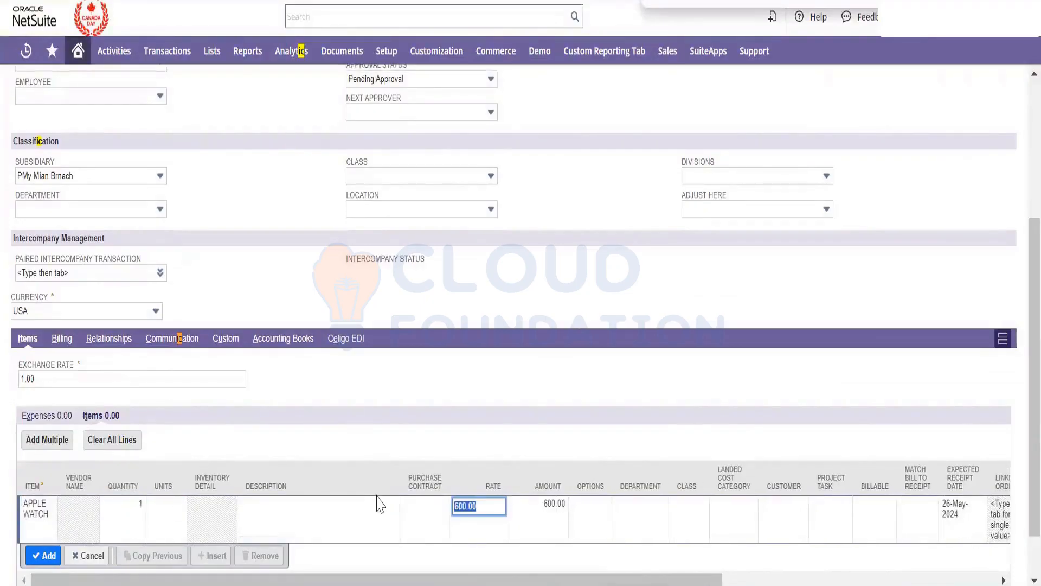
scroll(376, 499, up, 1)
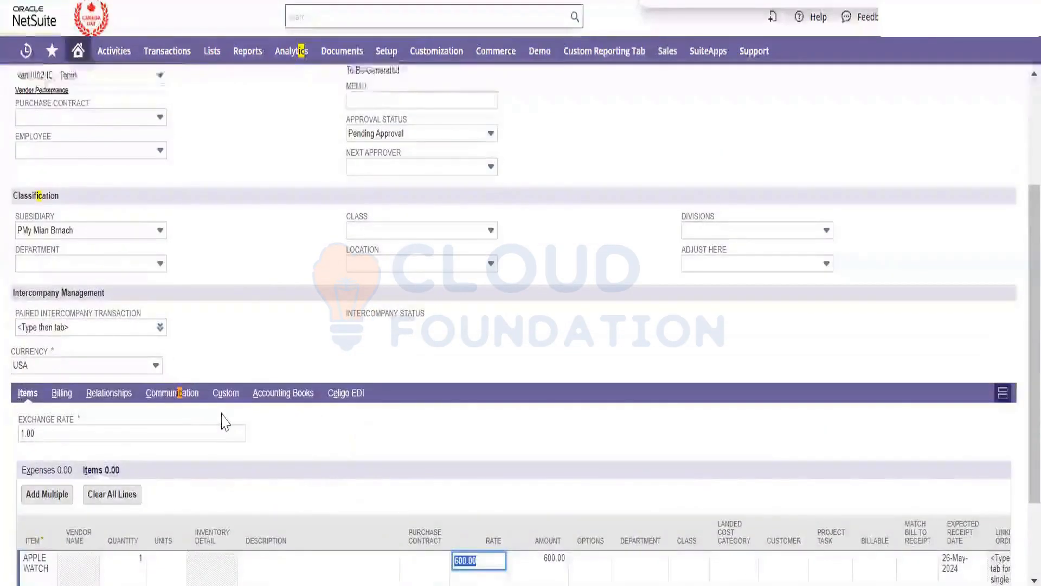
scroll(162, 488, down, 2)
click(24, 562)
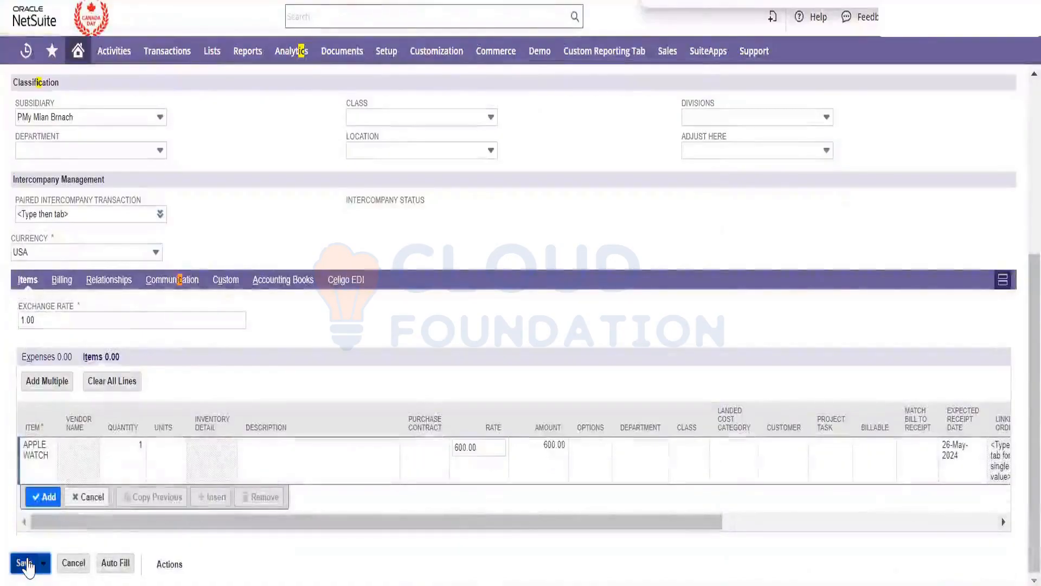
- Choose whats app in Multi Select, enter hi as the Rich Text, and try to save the purchase order
click(651, 73)
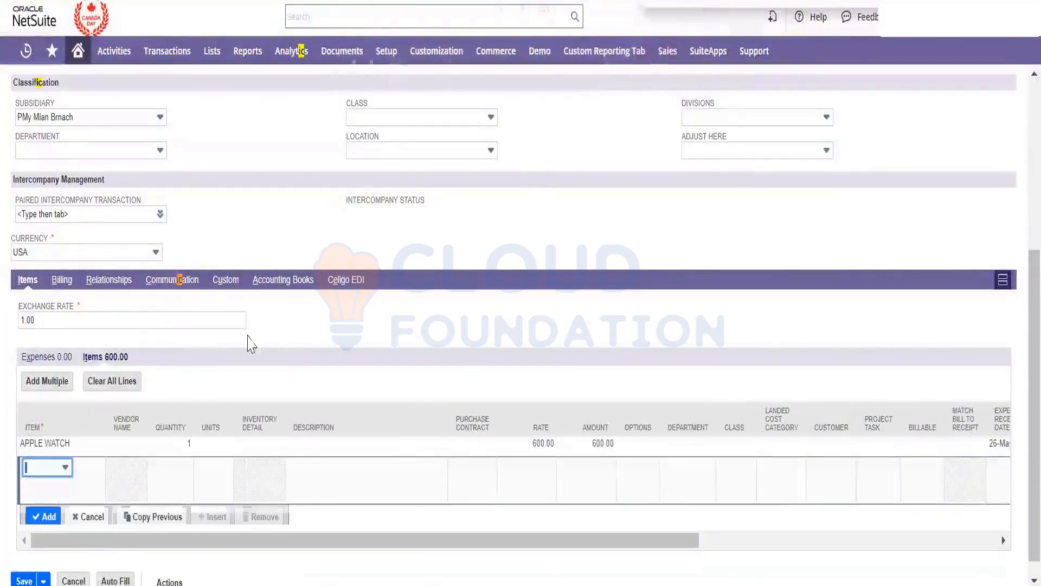
click(227, 288)
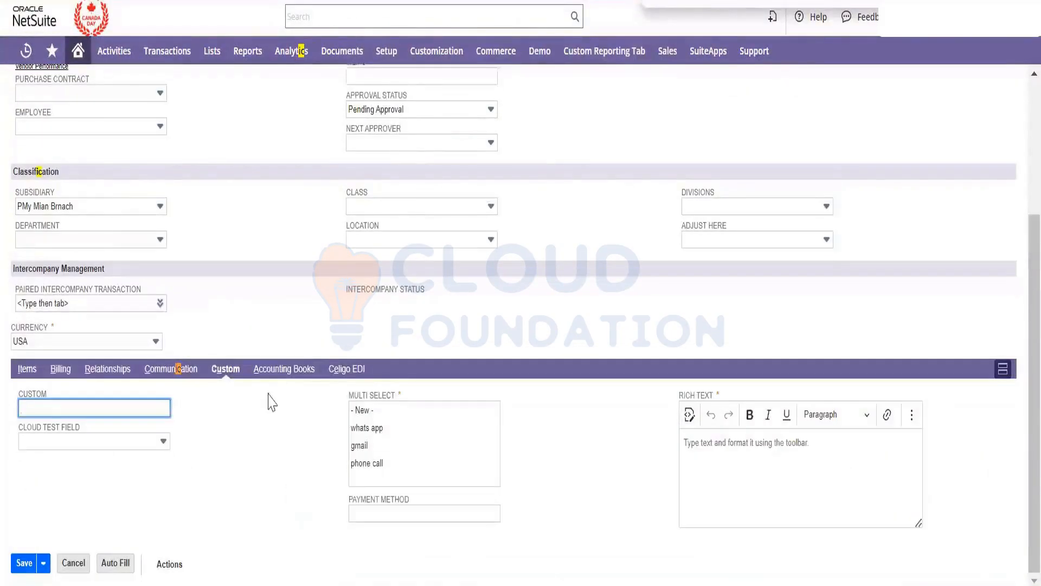
click(362, 428)
click(755, 498)
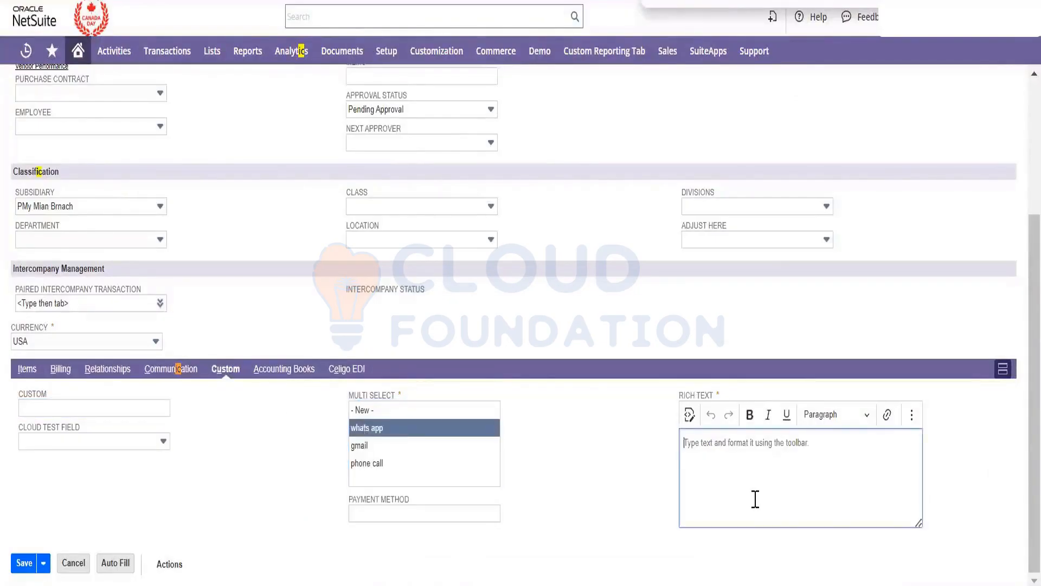
text(hi)
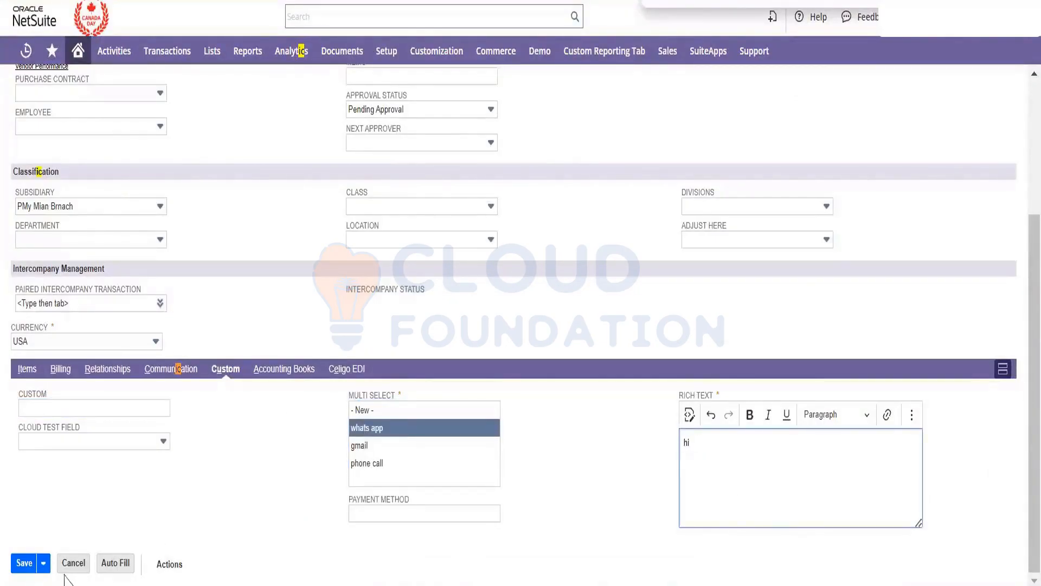
click(24, 563)
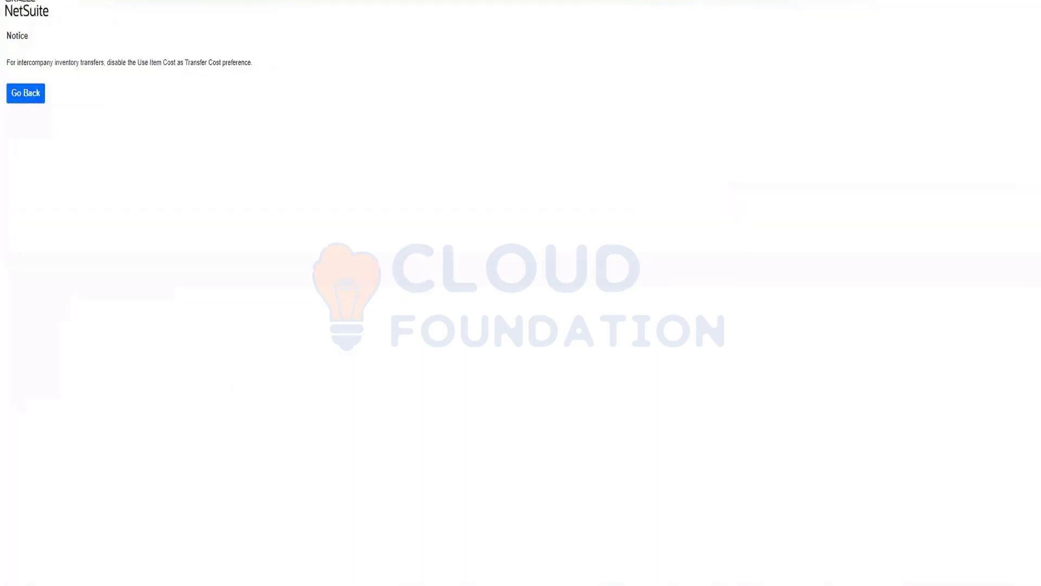
click(33, 97)
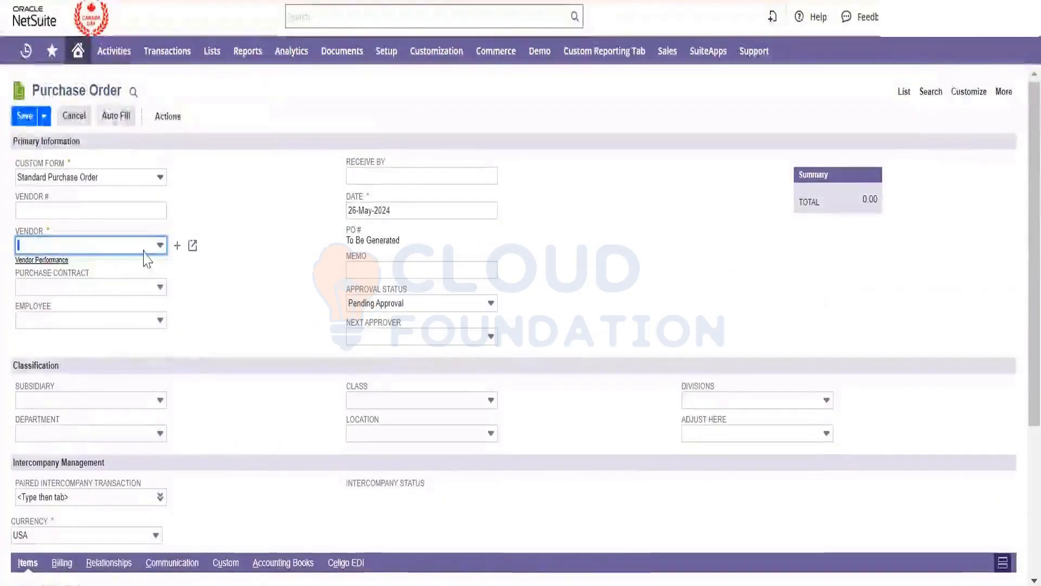
- From the purchase order list, open the 11-May-2024 order for vendor ven1001 IC - PMy Mian Brnach
click(144, 251)
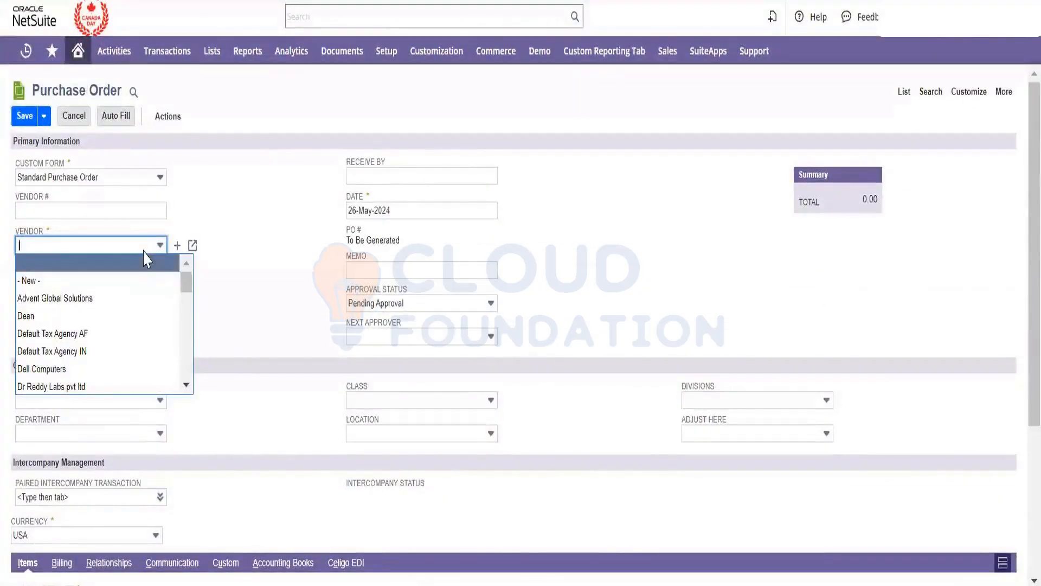
click(904, 101)
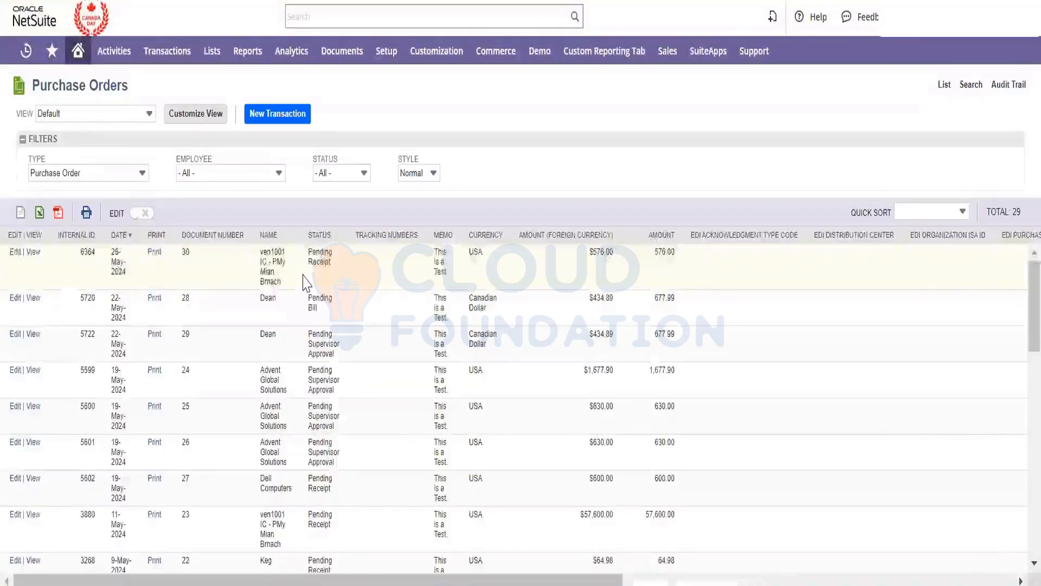
scroll(337, 368, down, 5)
scroll(341, 371, up, 2)
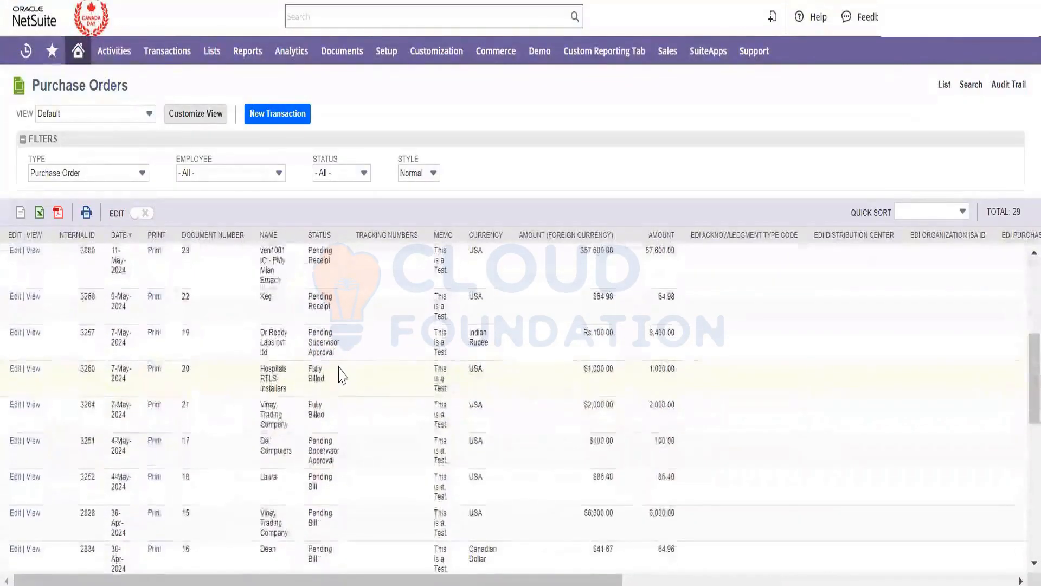
click(37, 253)
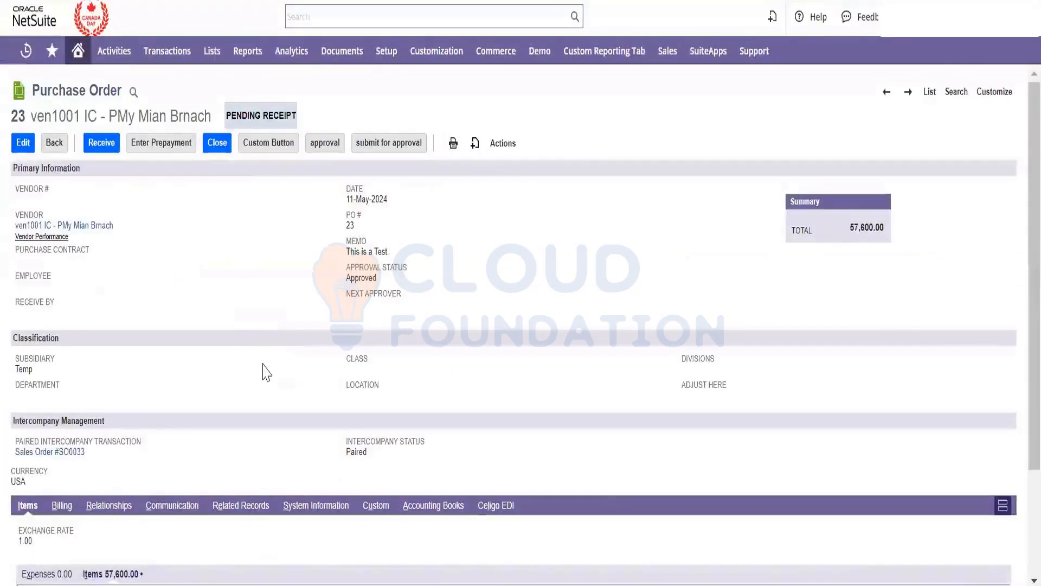
- Review the purchase order's subsidiary, paired intercompany transaction, intercompany status and item line
scroll(265, 370, down, 1)
scroll(266, 372, down, 2)
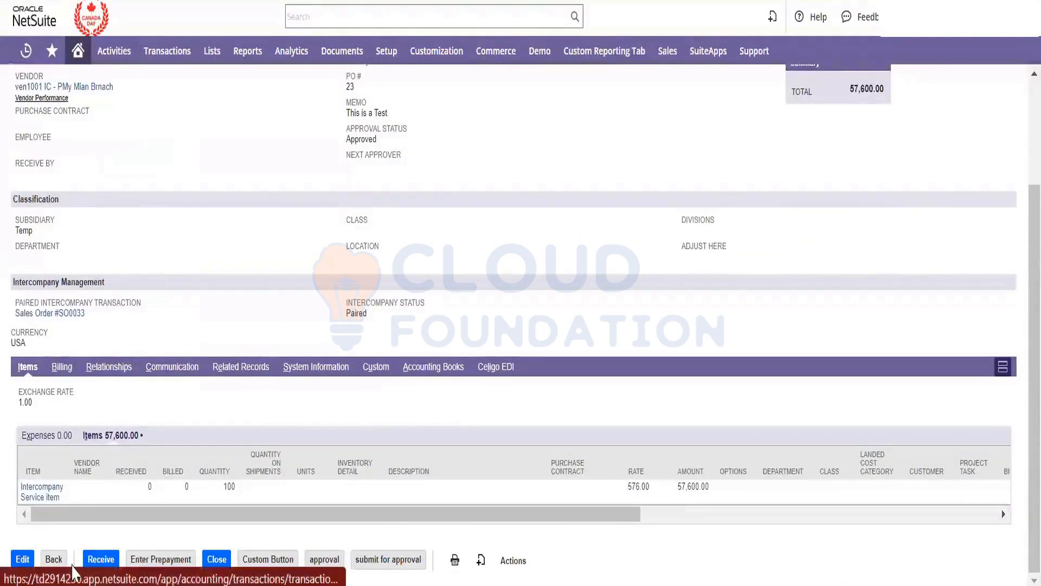
scroll(261, 266, up, 1)
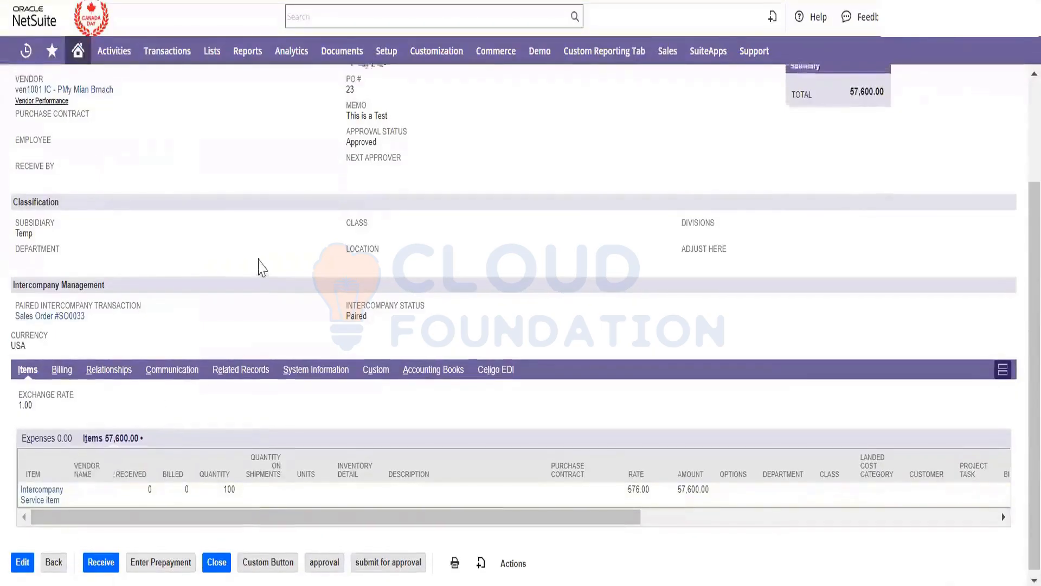
scroll(261, 267, up, 2)
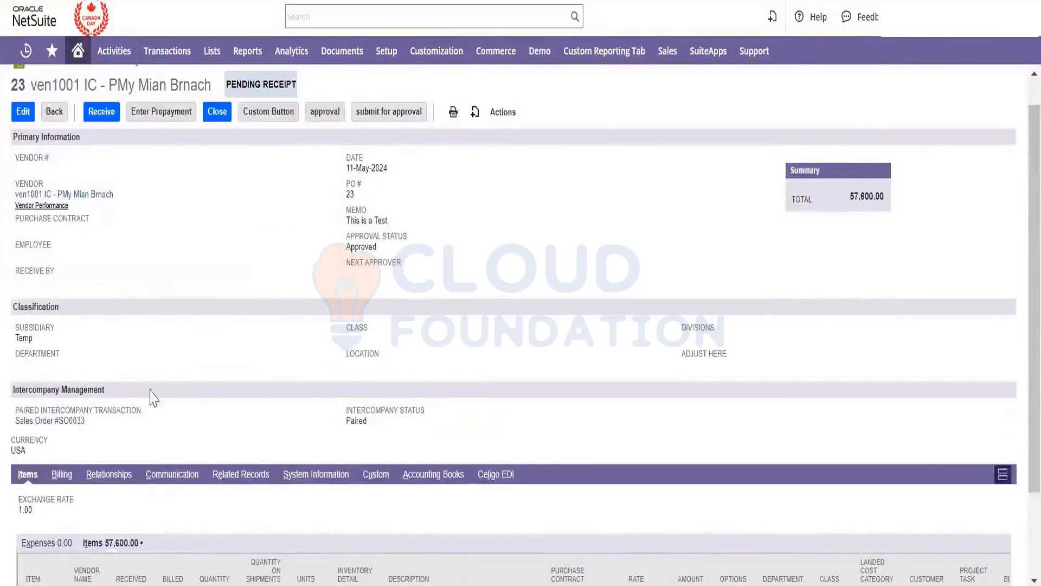
scroll(205, 400, down, 2)
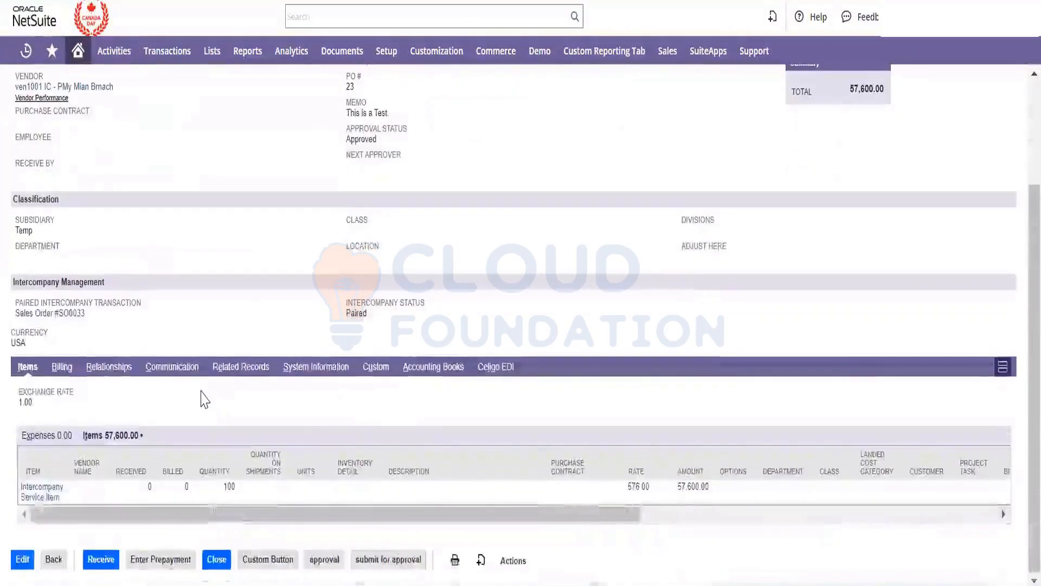
drag(287, 518, 641, 549)
drag(441, 572, 23, 565)
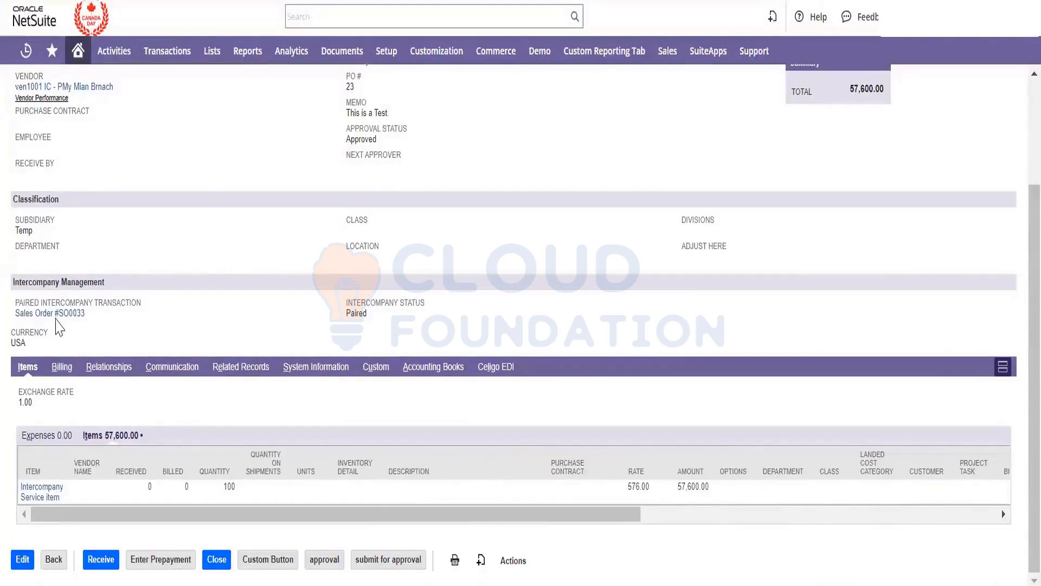
- Open the purchase order's paired sales order in a new tab and check its intercompany status and item line
right_click(57, 319)
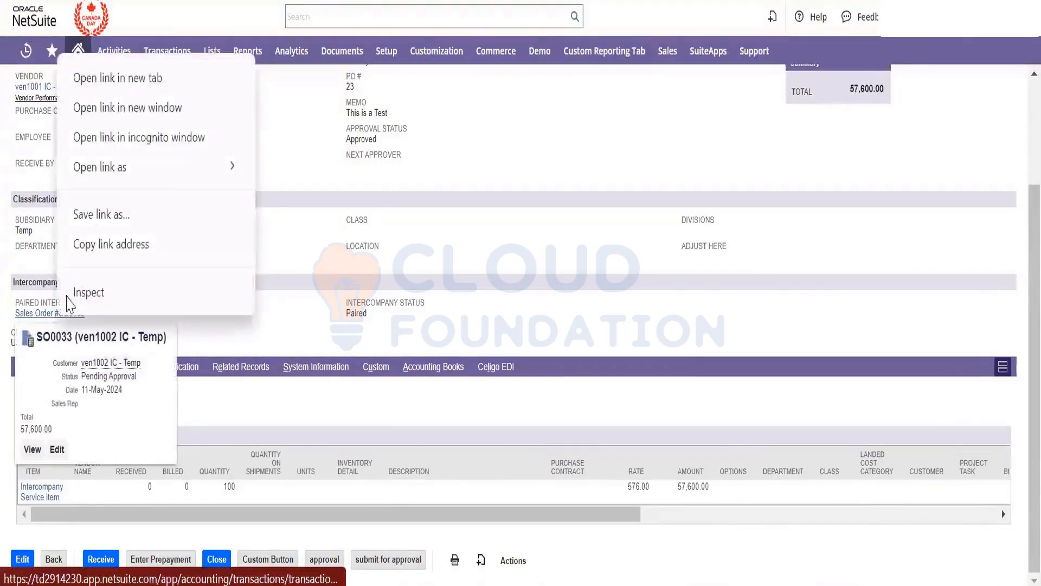
click(130, 78)
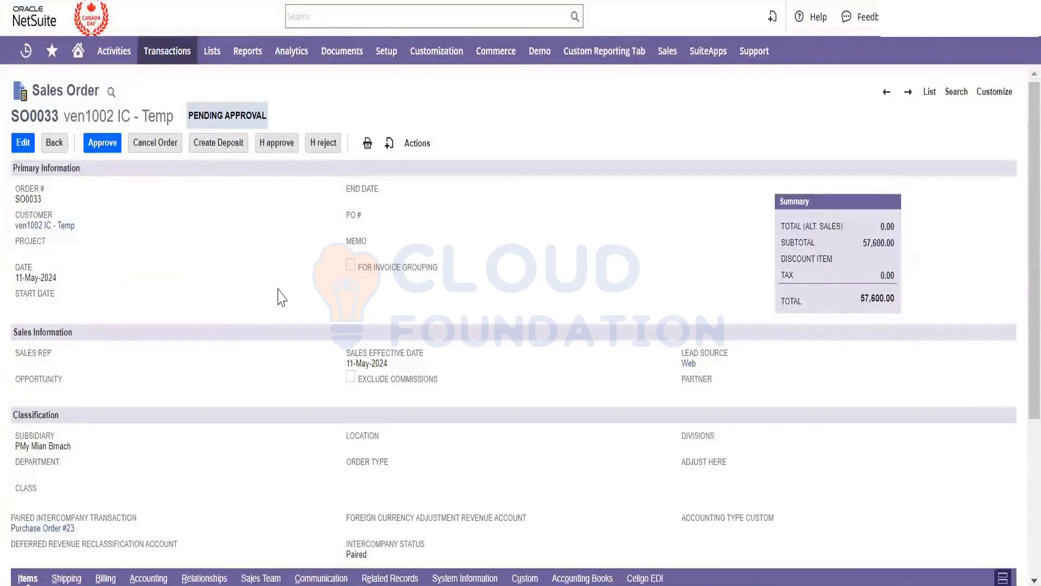
scroll(67, 220, down, 1)
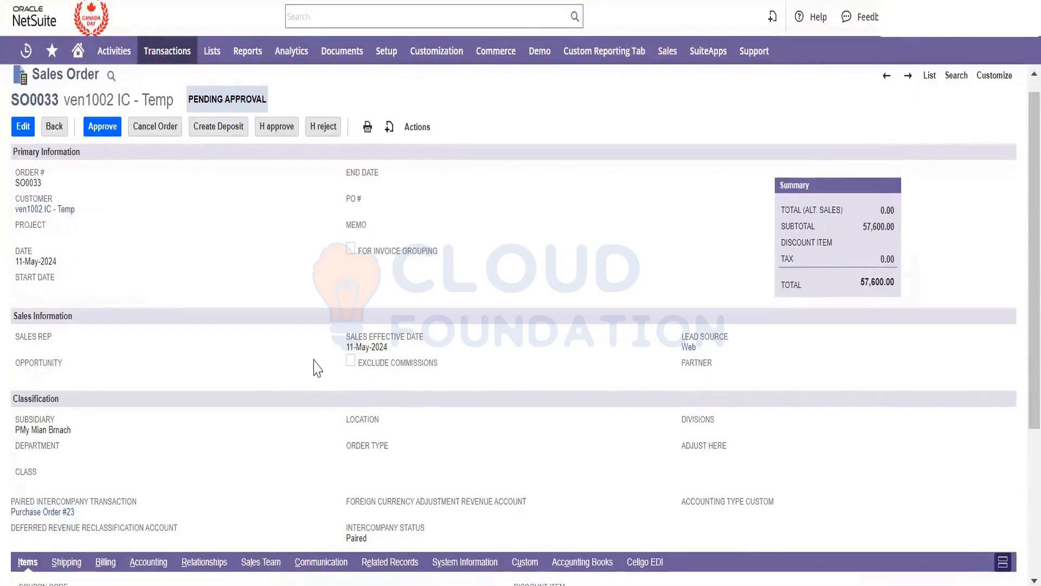
scroll(363, 481, down, 2)
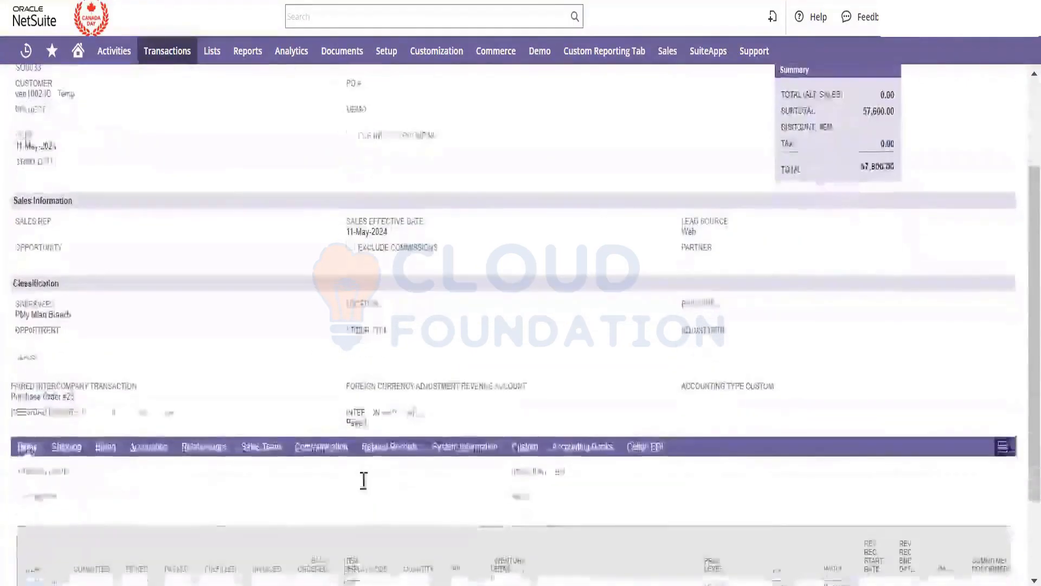
scroll(363, 482, up, 1)
double_click(363, 482)
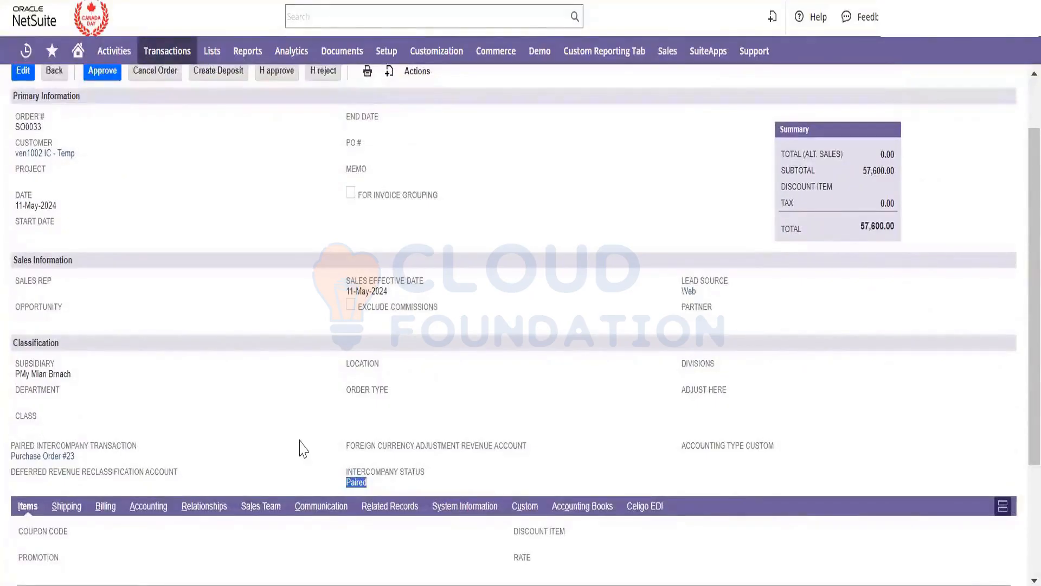
click(245, 444)
scroll(146, 392, down, 3)
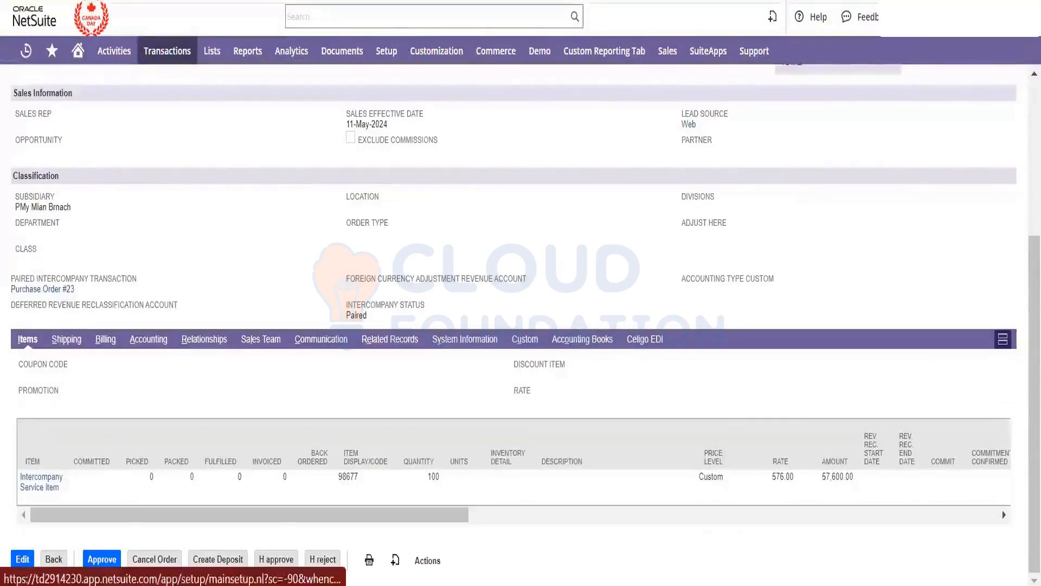
- Check the paired purchase order's number against the sales order's reference, and approve the sales order
click(42, 288)
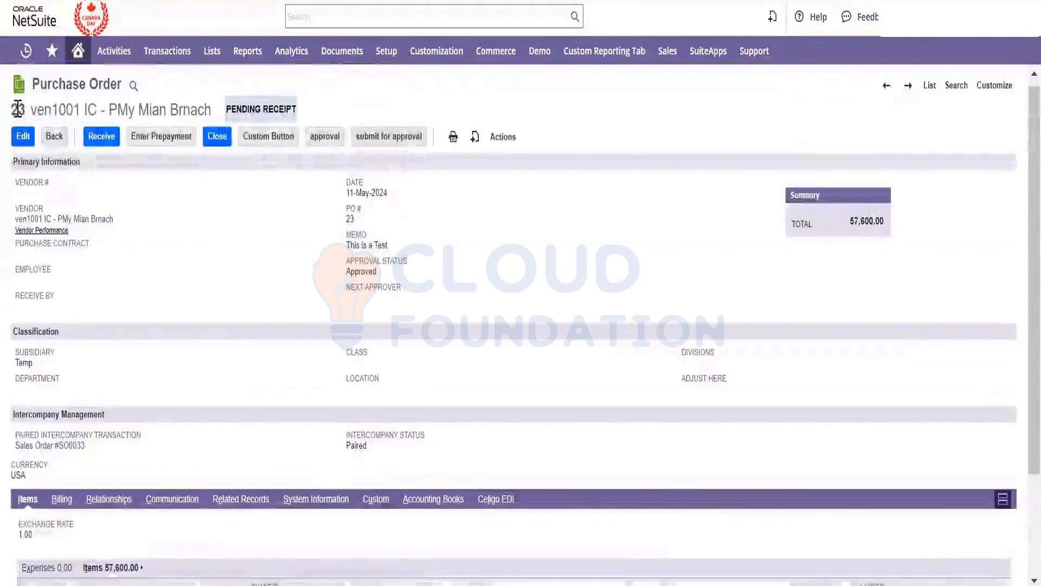
double_click(18, 108)
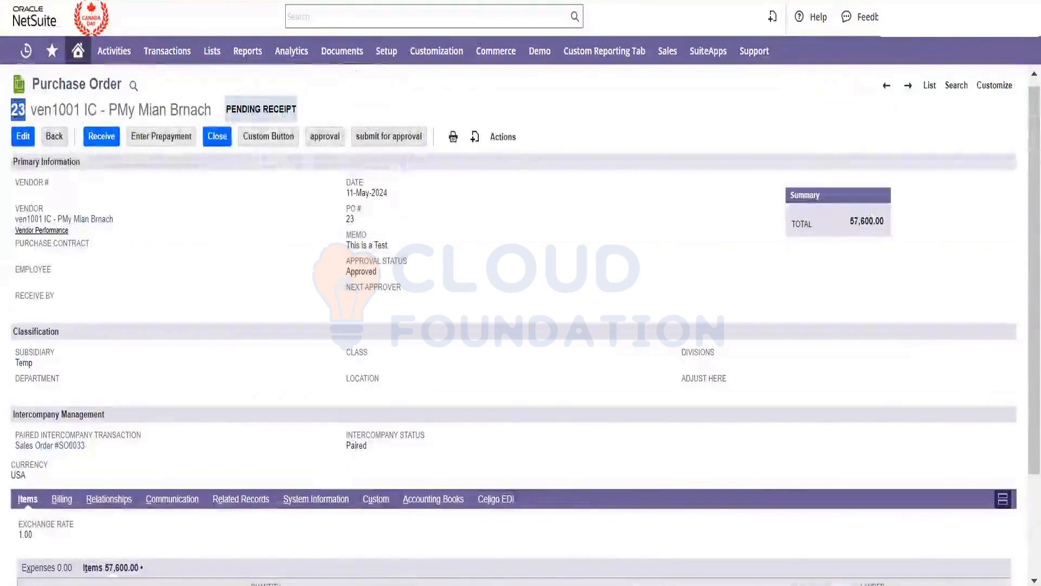
key(alt+Left)
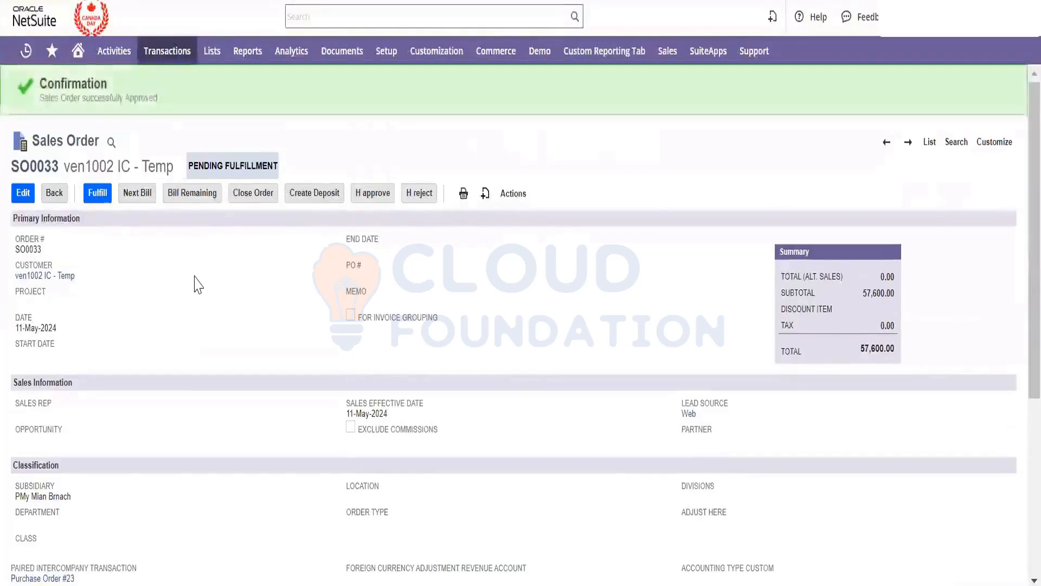
- Fulfill the approved sales order's 100 Intercompany Service items, and advance the saved fulfillment through packed to shipped
click(97, 195)
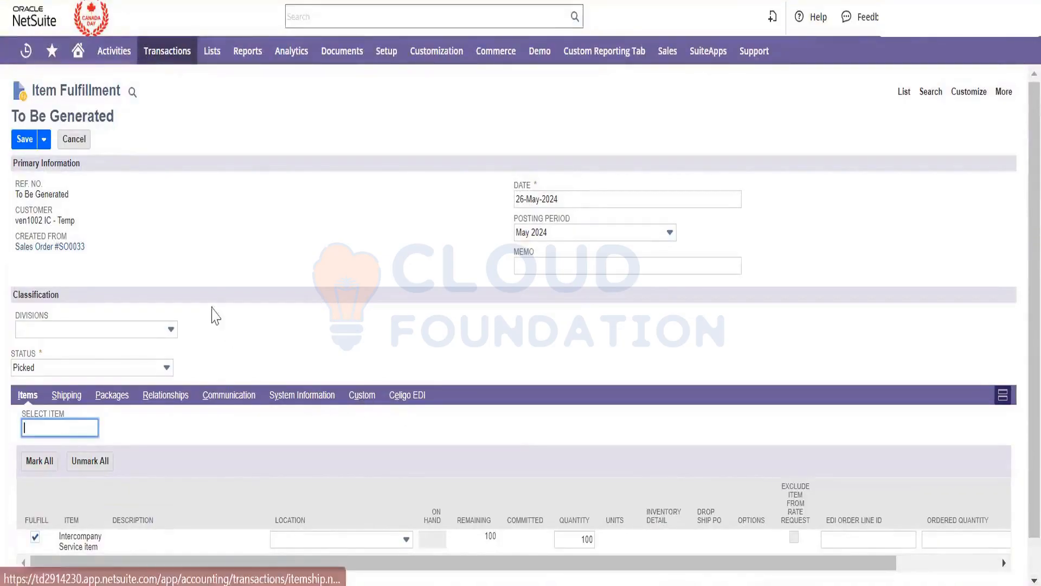
click(208, 286)
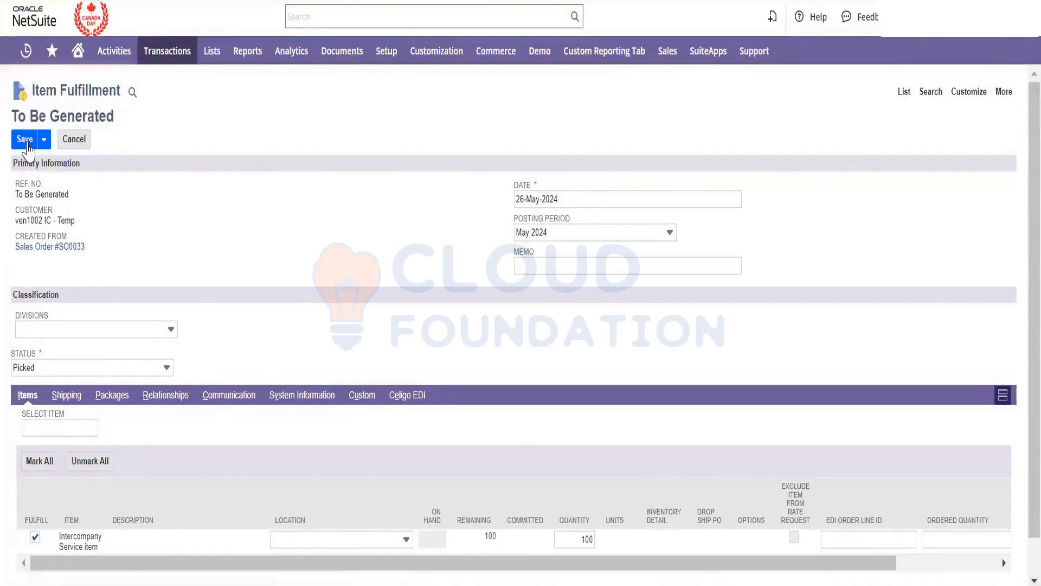
click(26, 142)
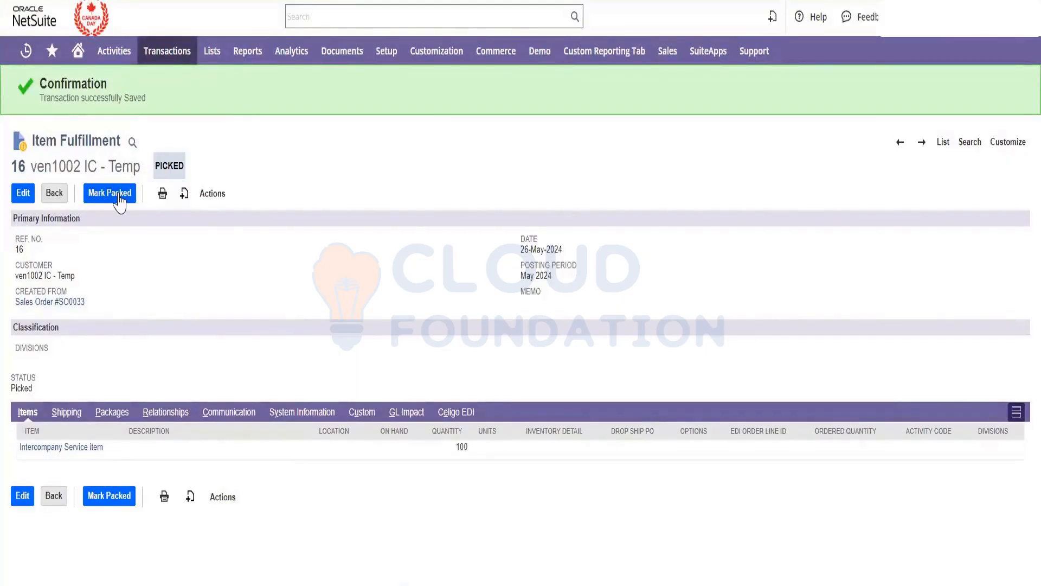
click(119, 201)
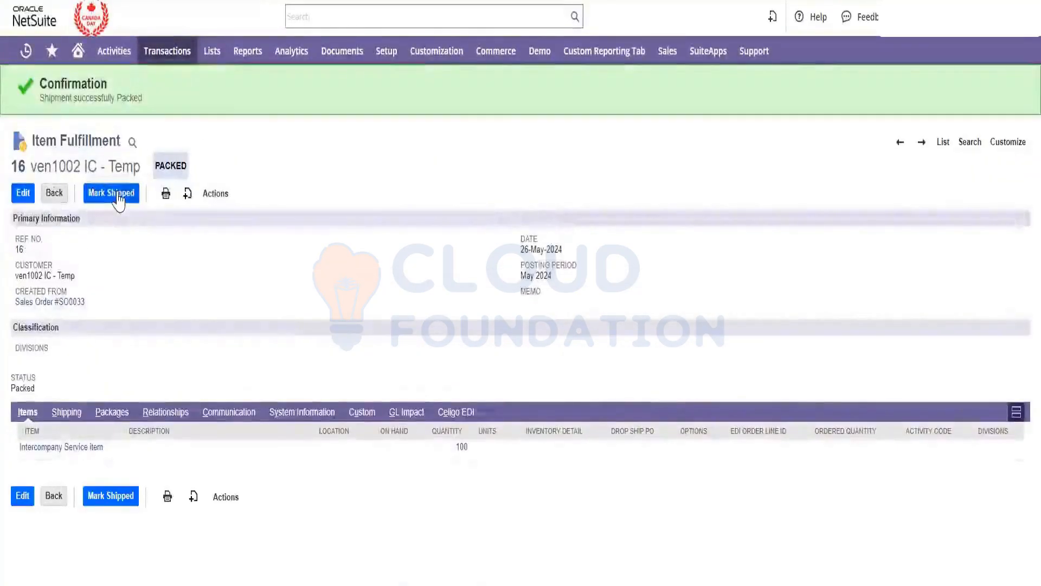
click(118, 198)
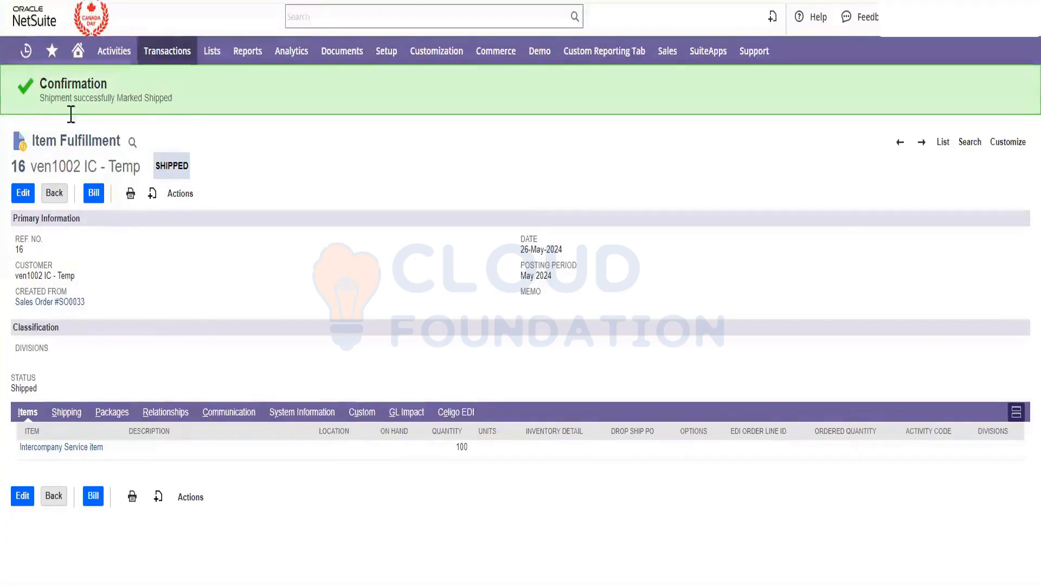
- Reopen the ven1002 IC - Temp sales order from the recent records and review its status after shipping
mouse_move(48, 50)
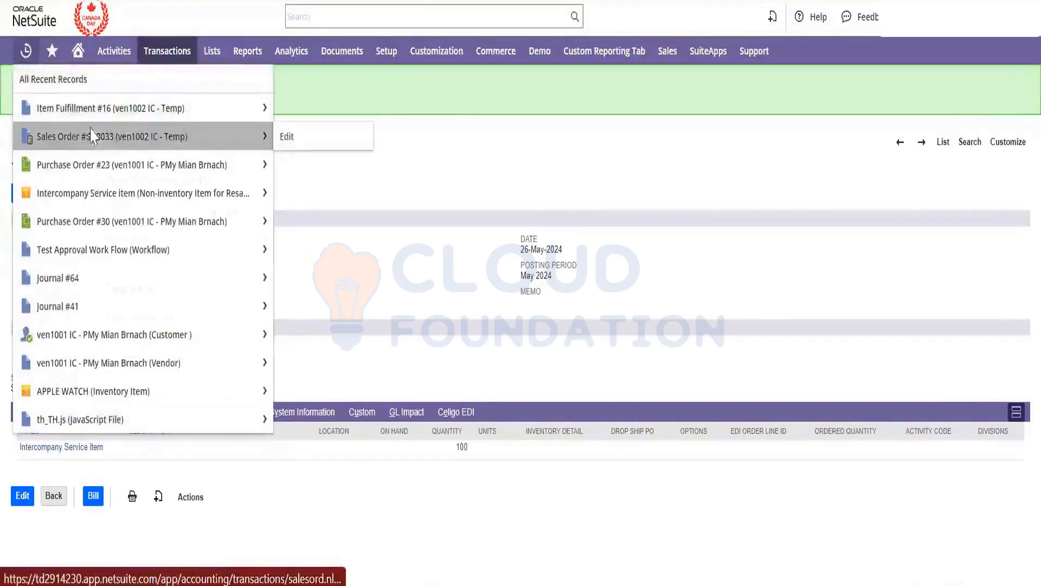
right_click(92, 136)
key(Escape)
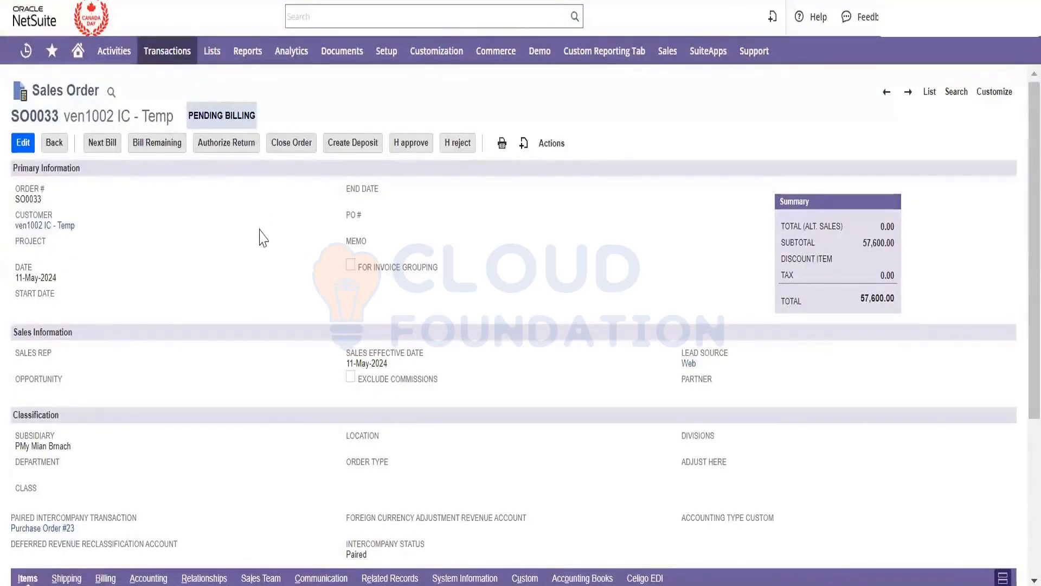
scroll(263, 238, down, 3)
scroll(263, 237, up, 3)
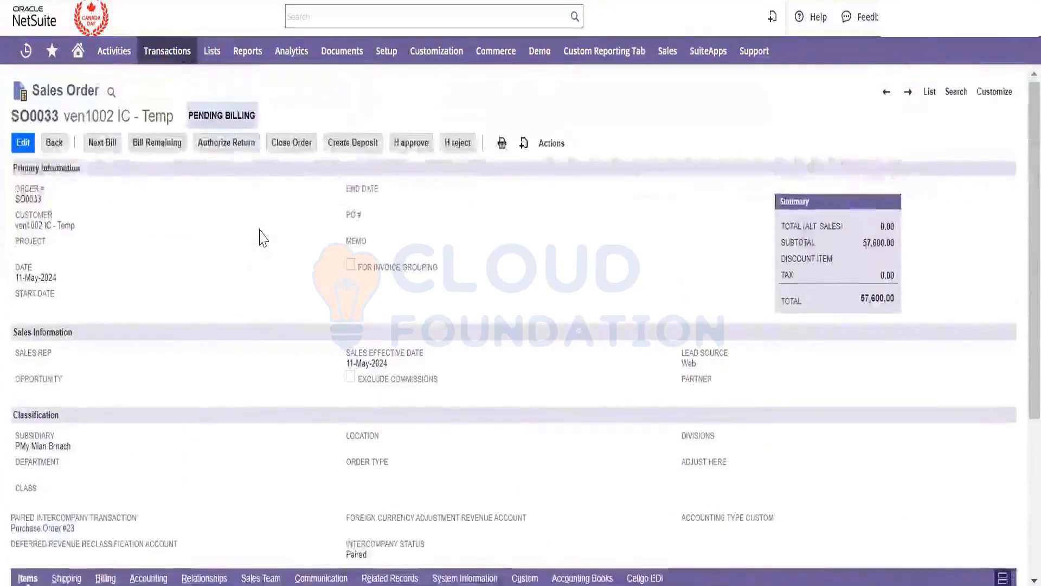
- Bill the remaining amount of the sales order and enter "Hi" in the new invoice's required Rich Text field
click(158, 142)
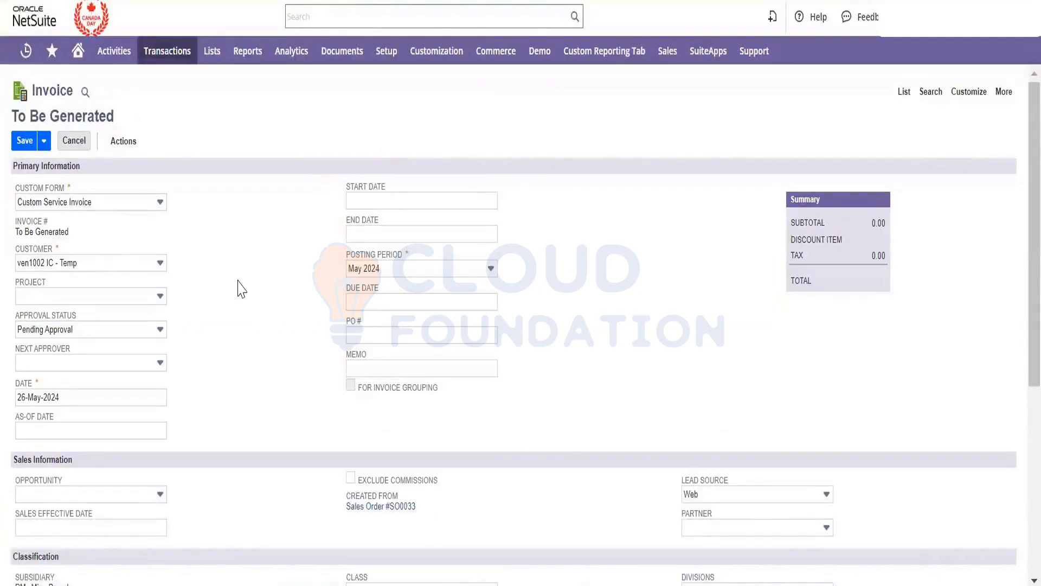
click(24, 140)
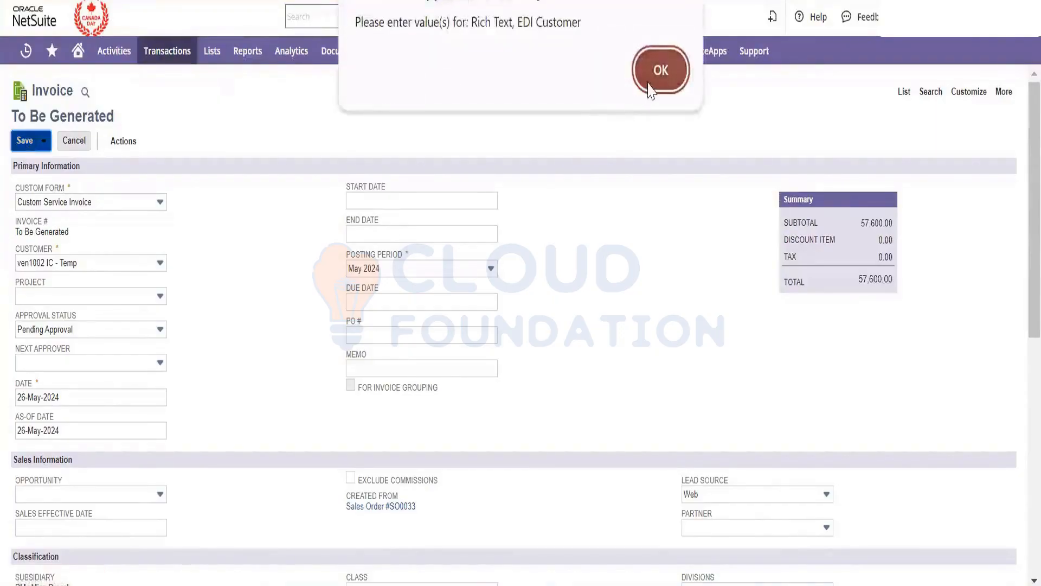
click(659, 70)
scroll(520, 404, down, 3)
scroll(521, 404, up, 3)
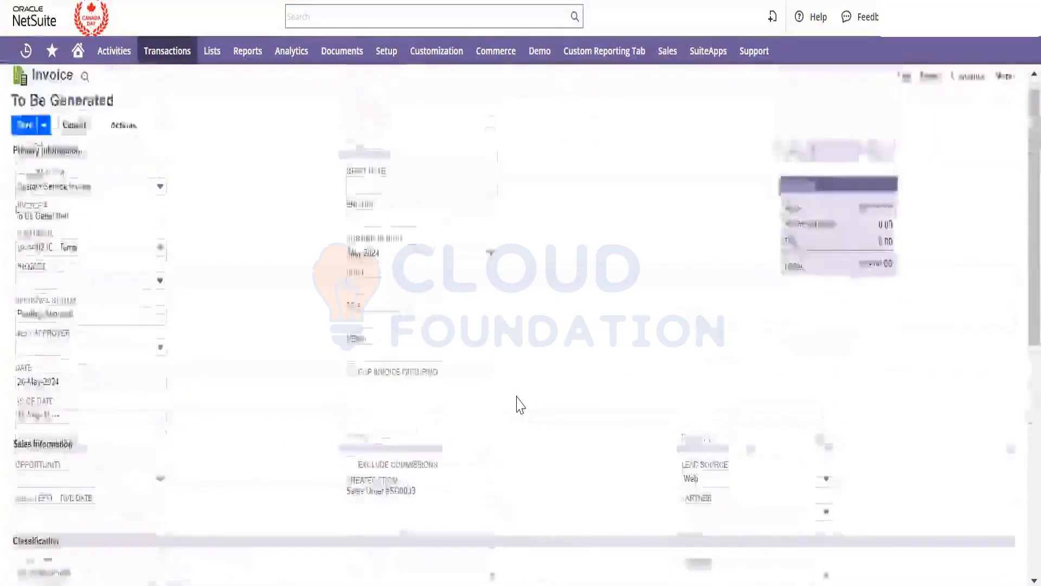
scroll(521, 404, down, 5)
scroll(516, 406, down, 2)
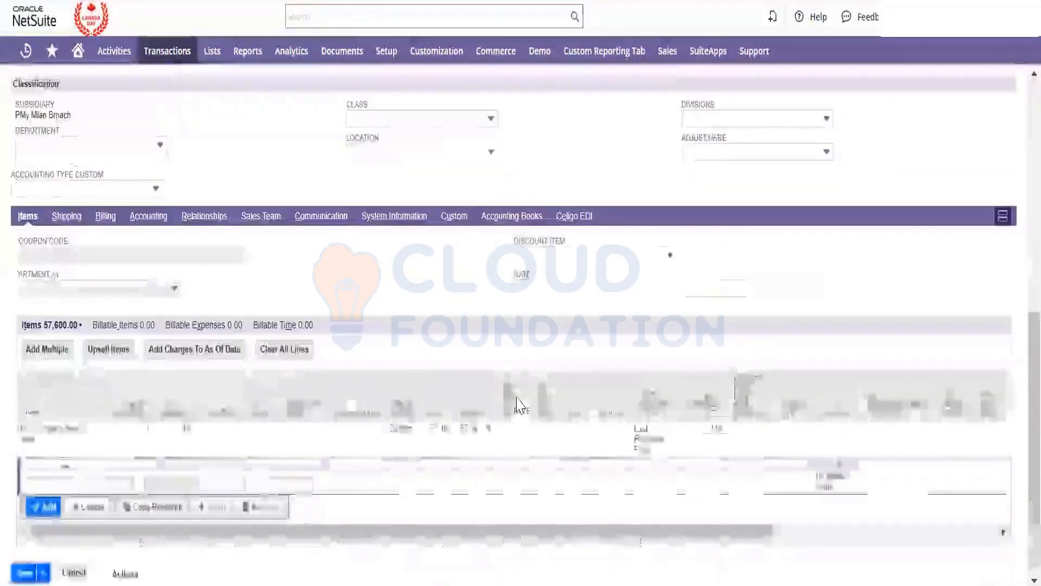
scroll(462, 412, up, 3)
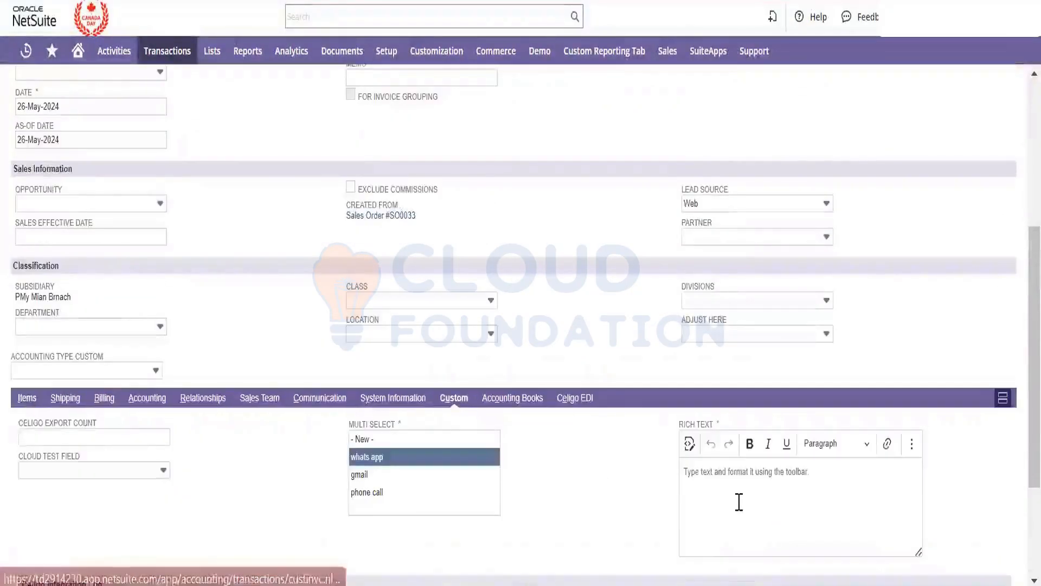
click(739, 502)
text(Hi)
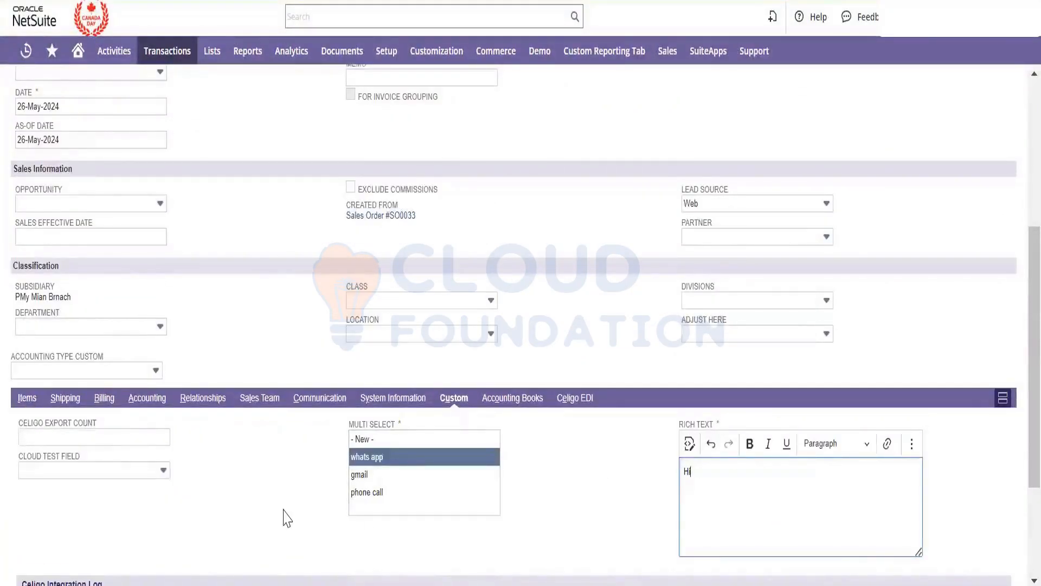
- Set the invoice's required EDI Customer to "Test" and save the invoice
scroll(285, 516, down, 3)
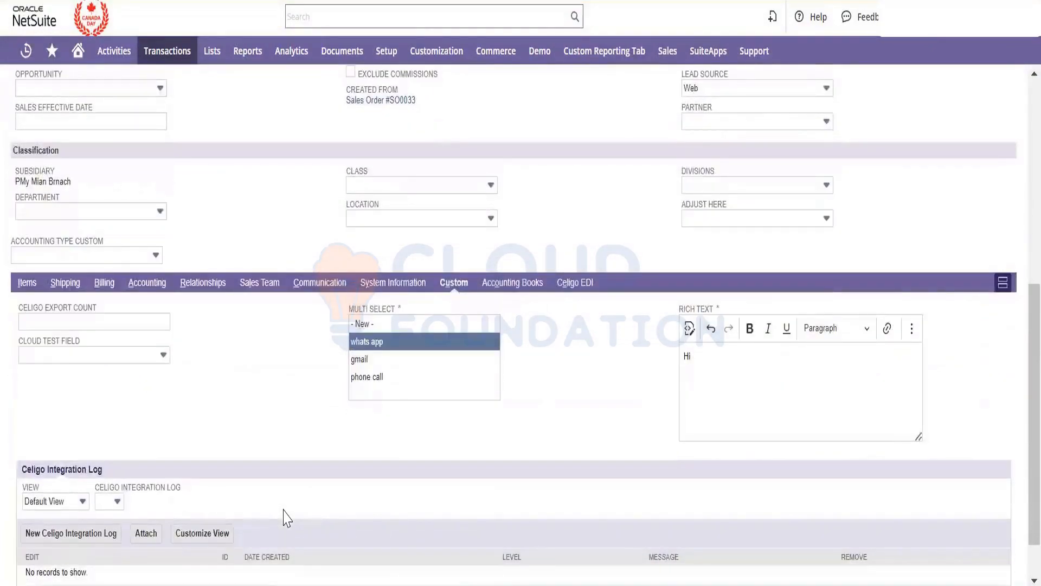
scroll(285, 518, up, 8)
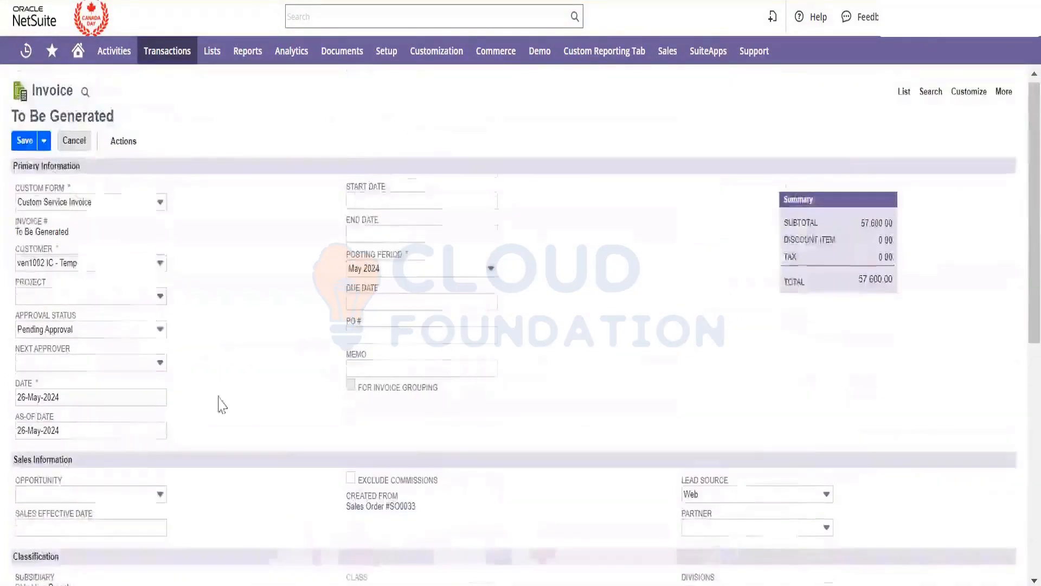
click(24, 140)
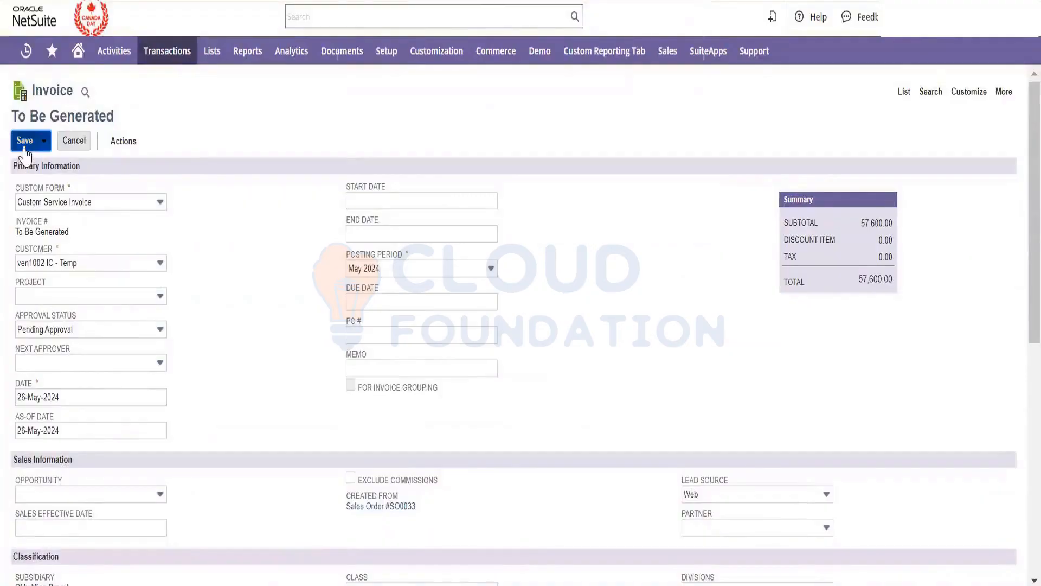
click(659, 70)
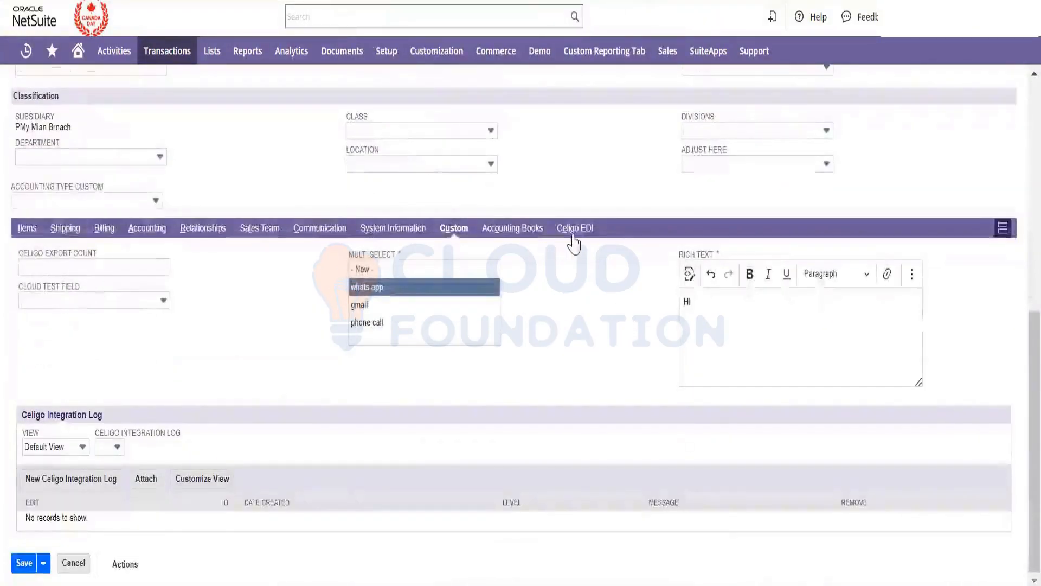
click(574, 235)
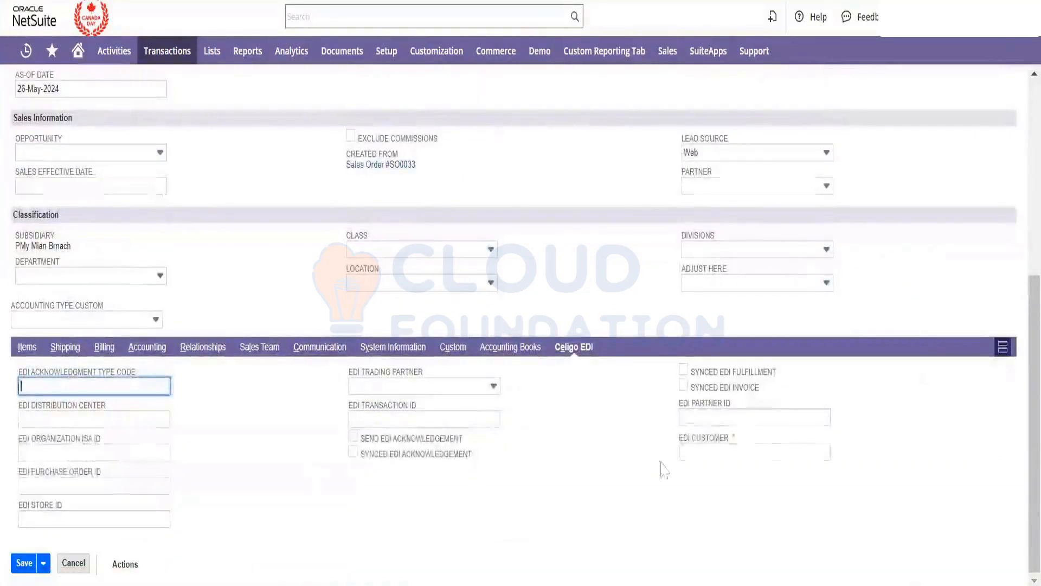
click(768, 445)
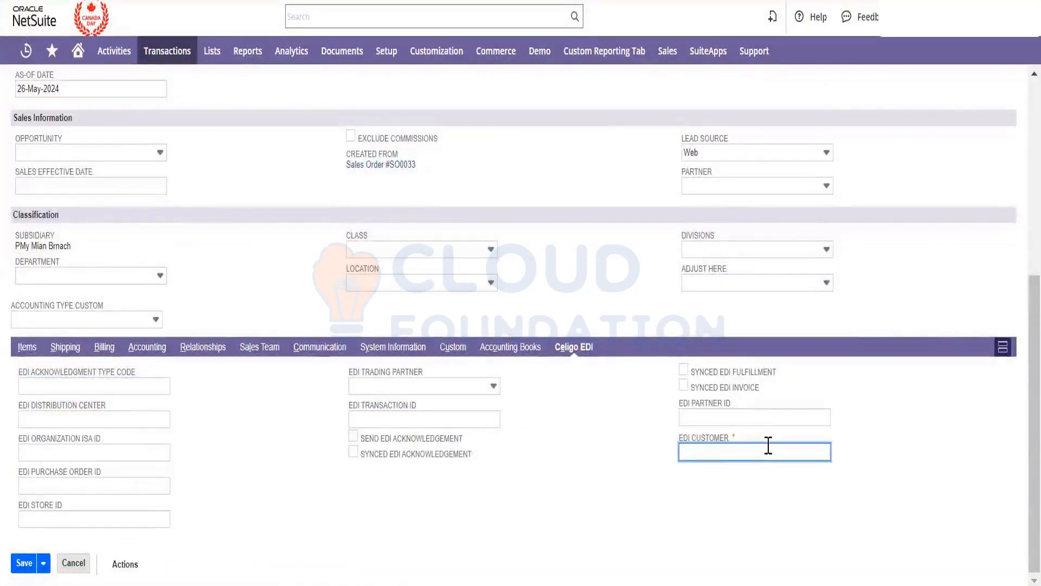
text(Test)
click(297, 284)
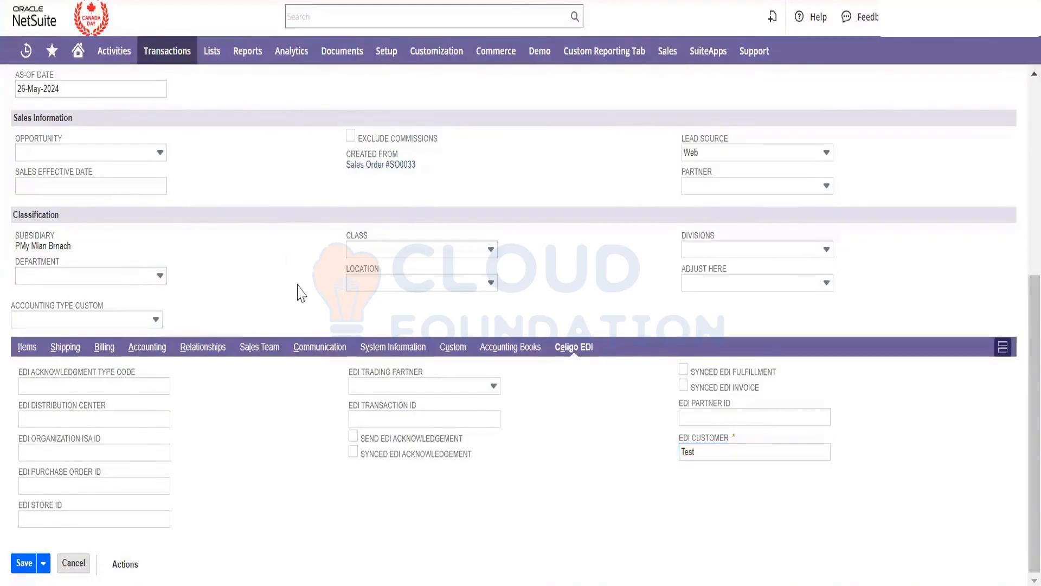
scroll(83, 158, up, 7)
click(22, 146)
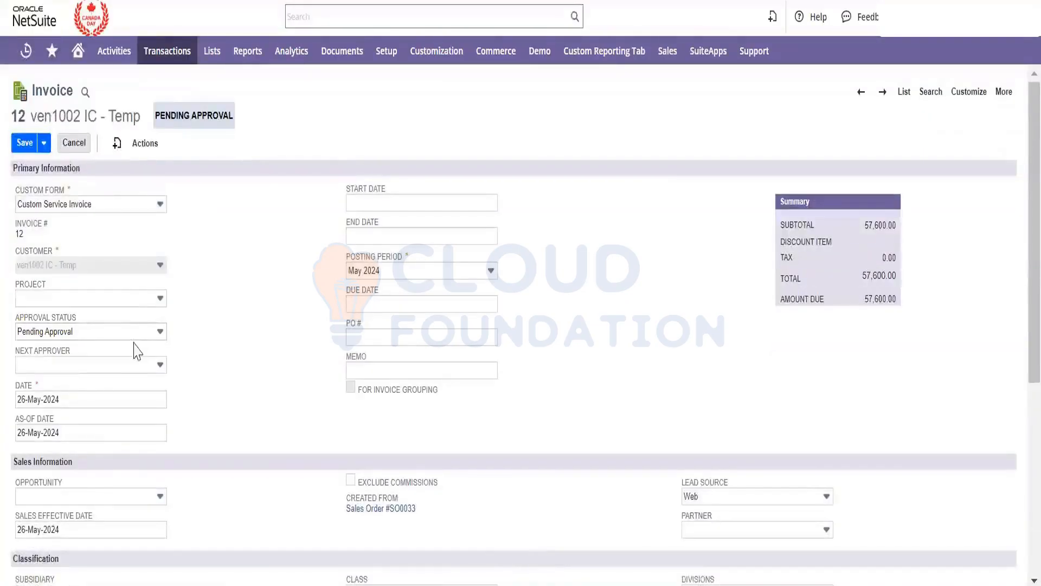
- Change the invoice's approval status to Approved and save it
click(131, 338)
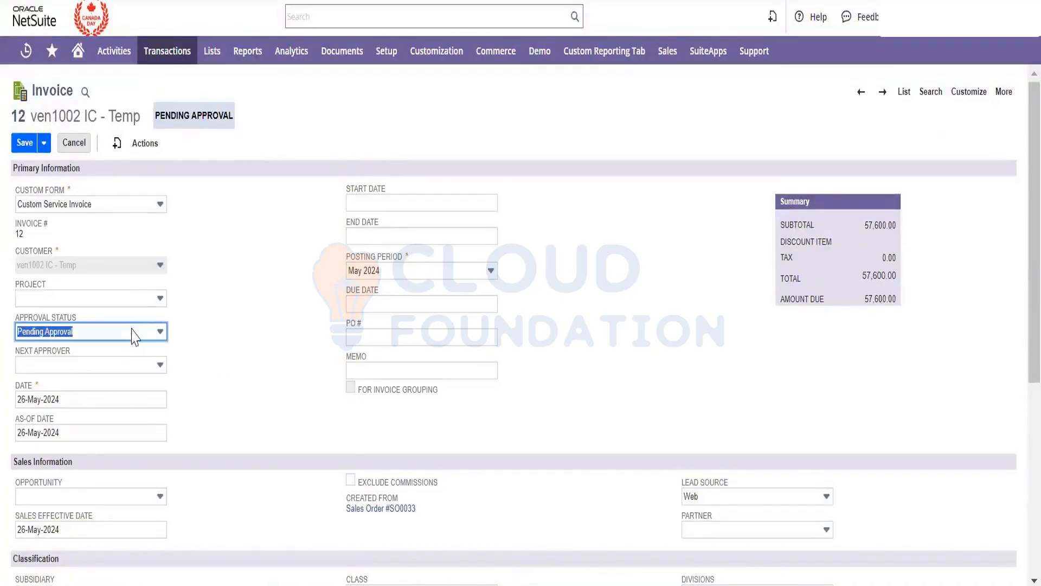
click(154, 334)
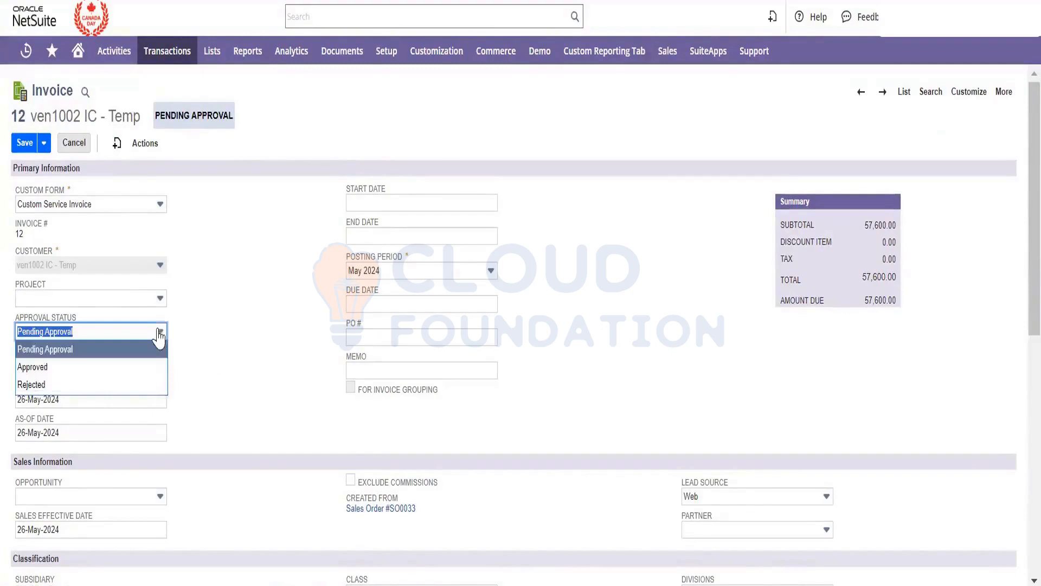
click(150, 367)
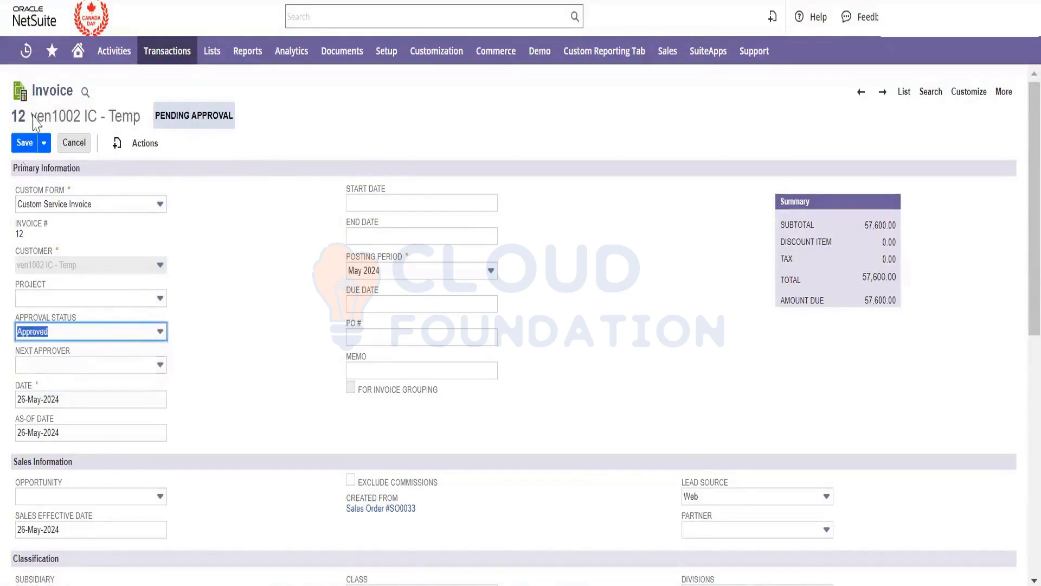
click(26, 145)
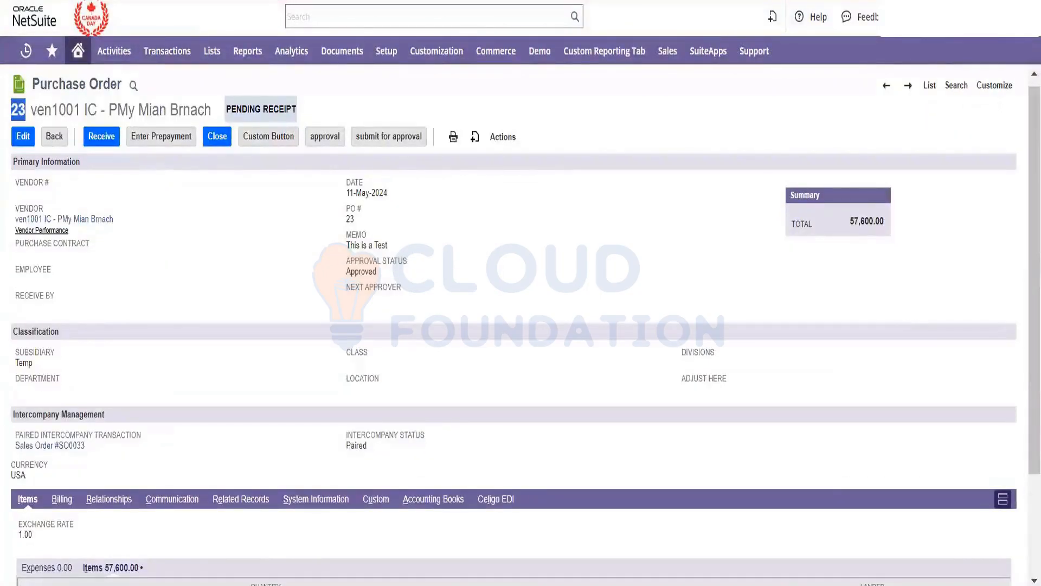
- Review the paired purchase order's status and item line, and start an item receipt from it
scroll(181, 199, up, 1)
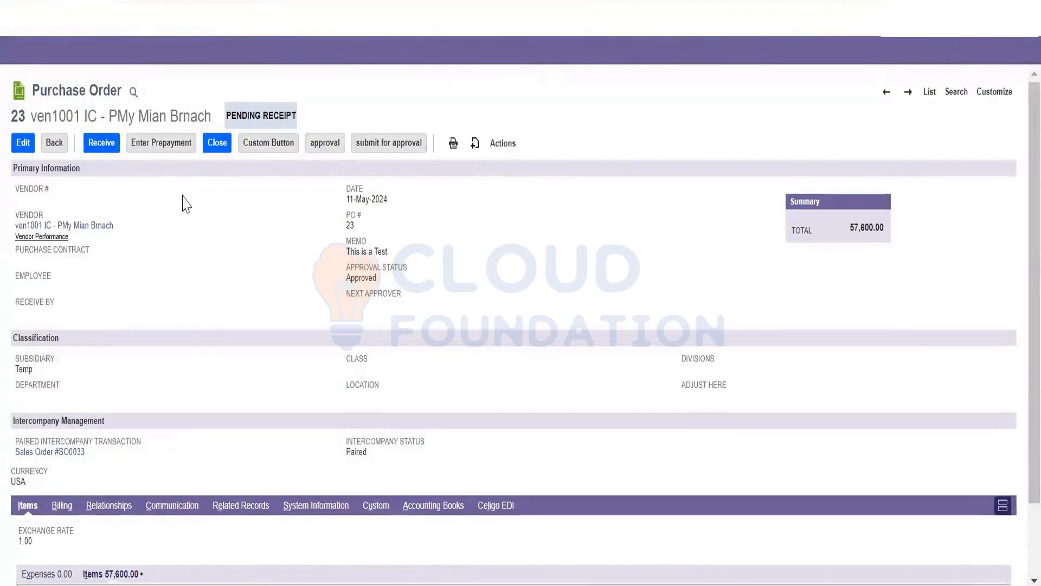
scroll(189, 215, down, 3)
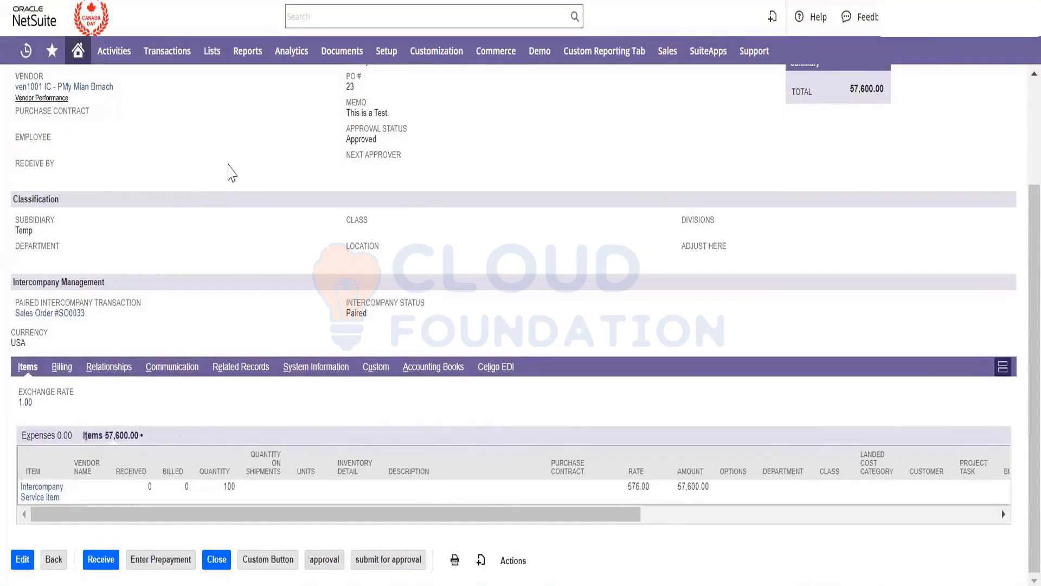
scroll(219, 225, up, 1)
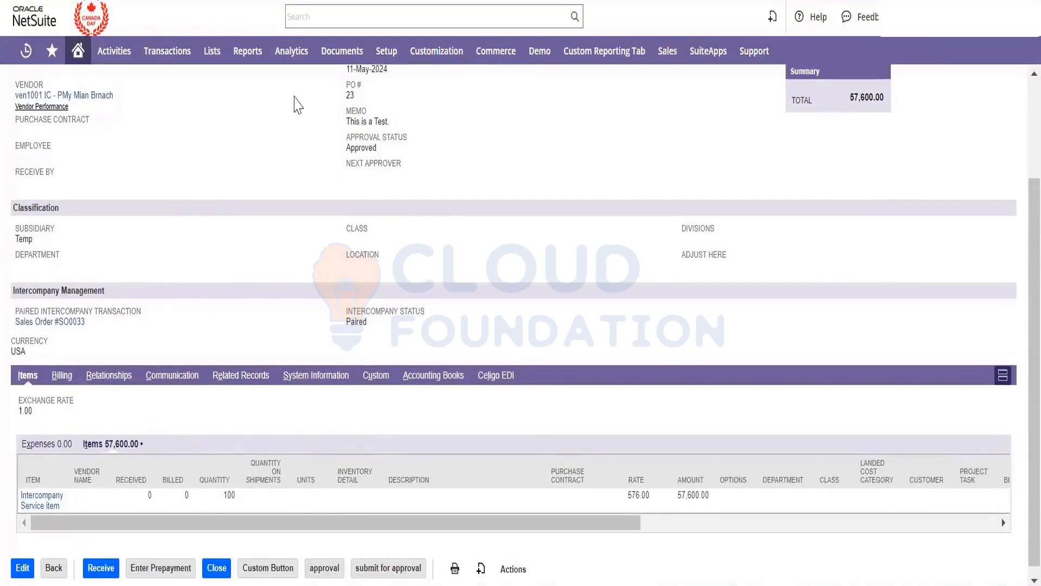
scroll(297, 105, up, 3)
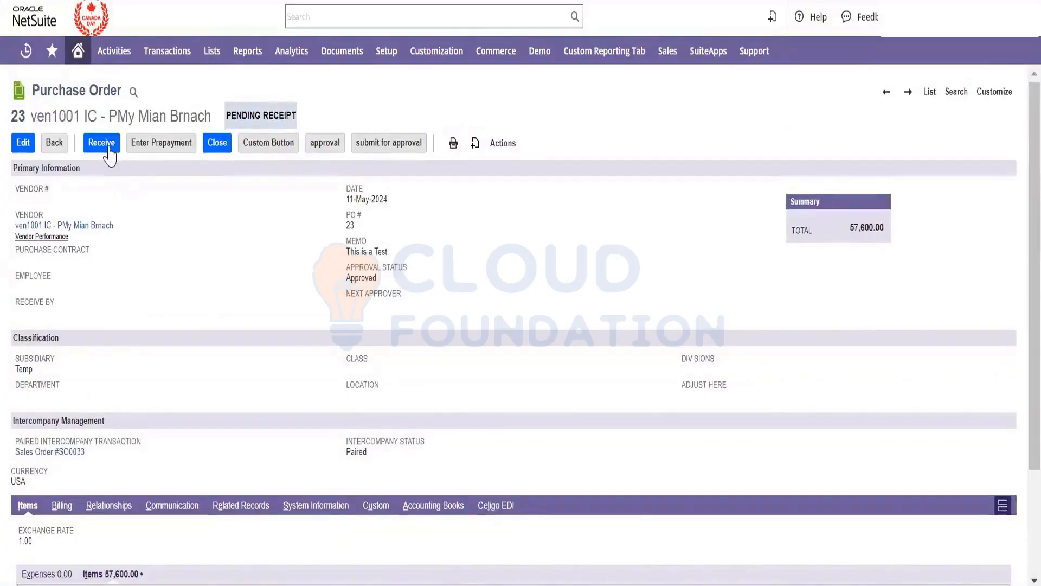
click(106, 145)
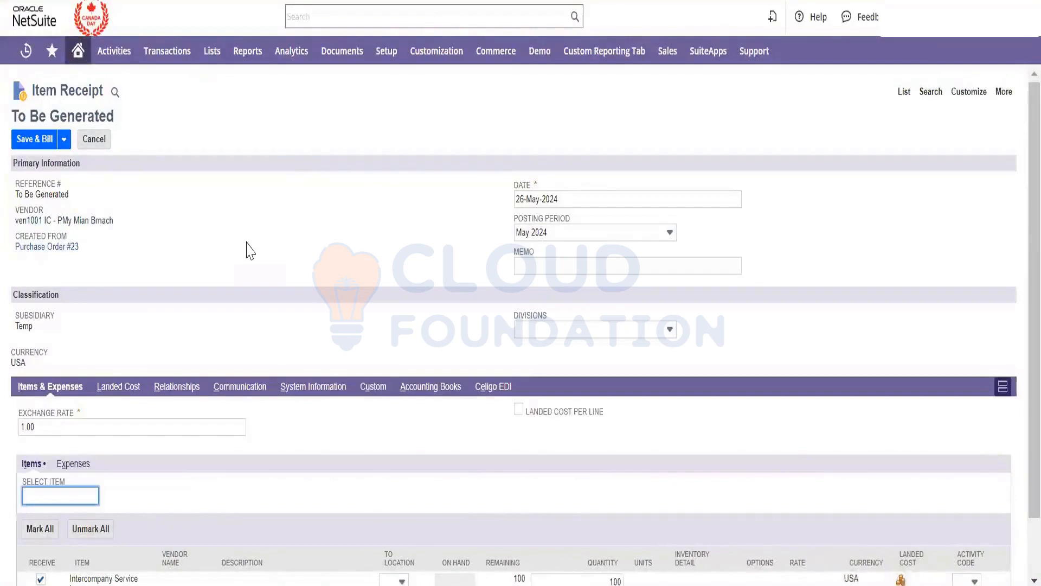
- Try to save and bill the item receipt, and return to the receipt form
click(36, 139)
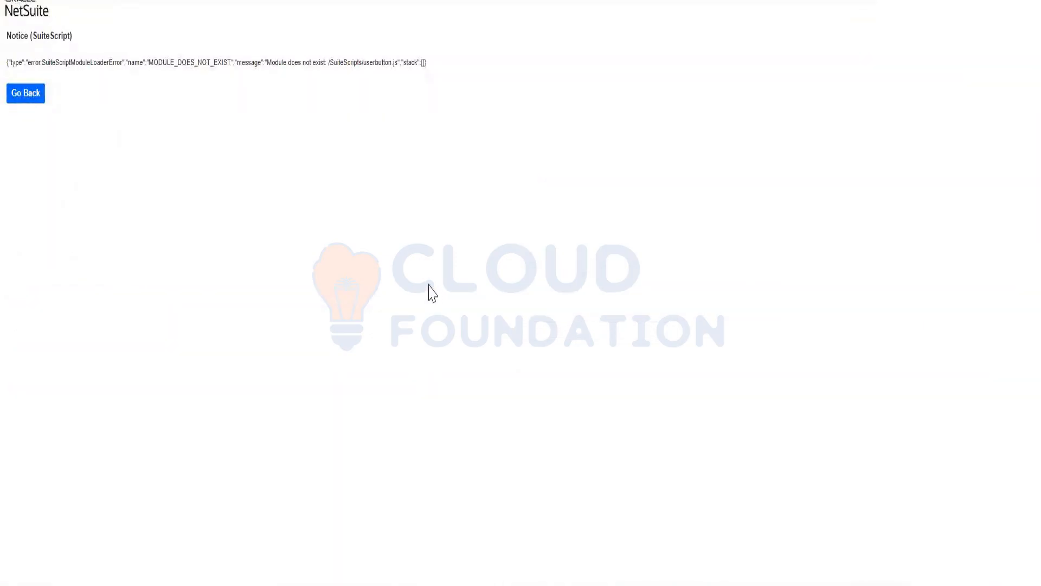
triple_click(189, 64)
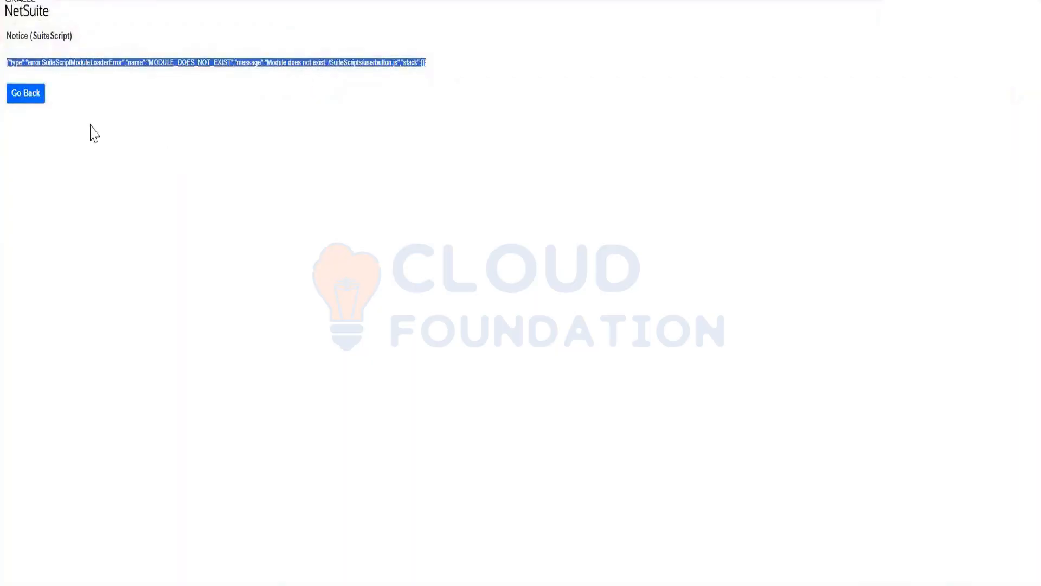
click(36, 92)
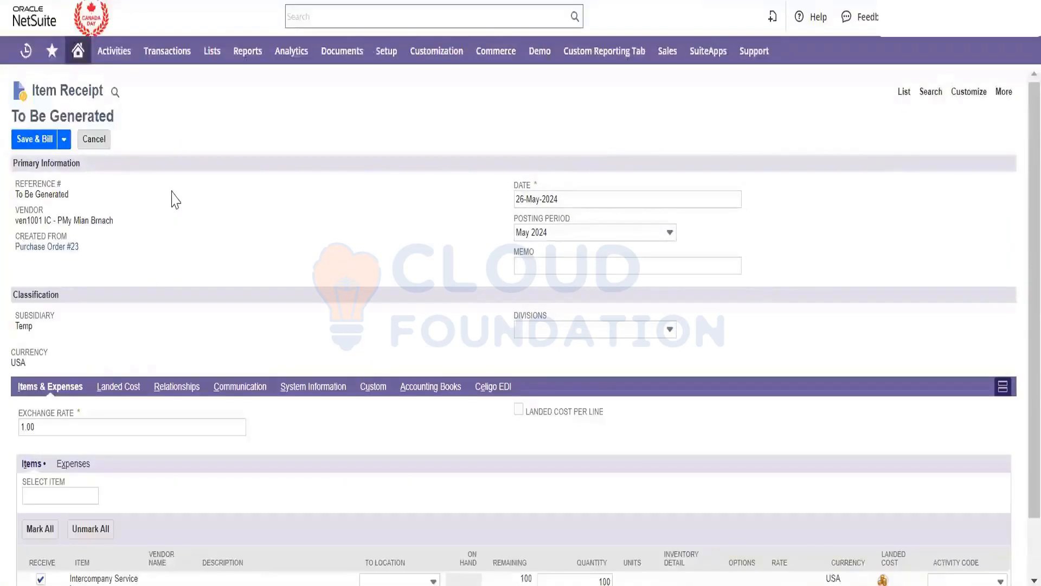
- Check the To Location choices available for the item receipt's Intercompany Service item line
scroll(372, 369, down, 1)
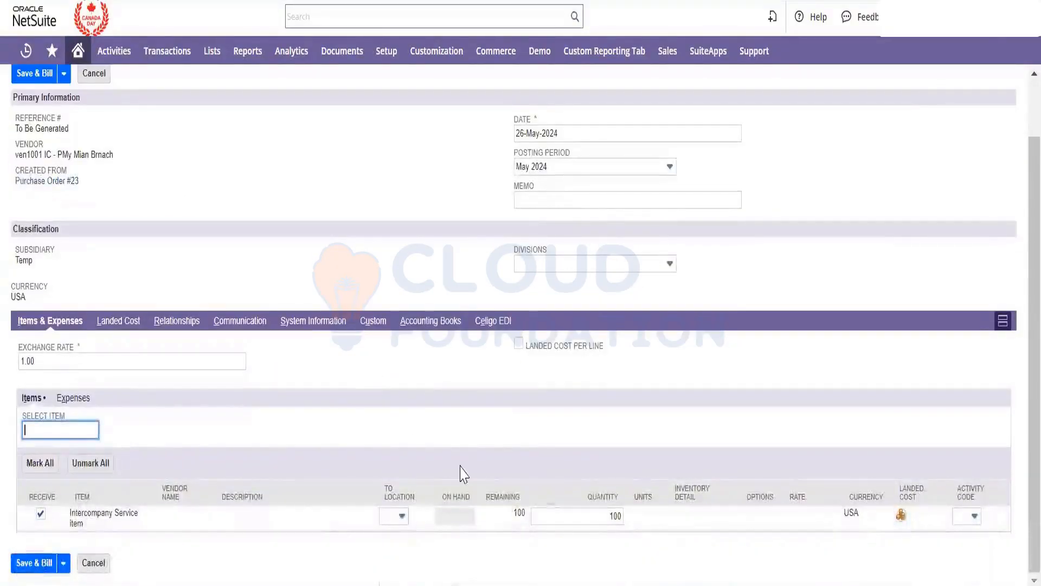
click(402, 517)
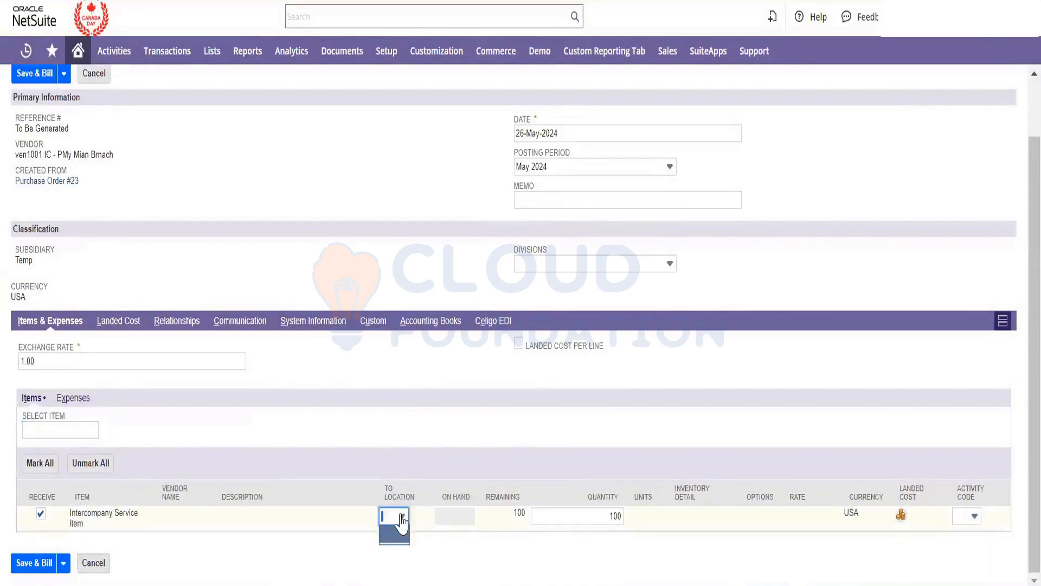
click(411, 264)
scroll(410, 265, up, 1)
scroll(410, 269, up, 2)
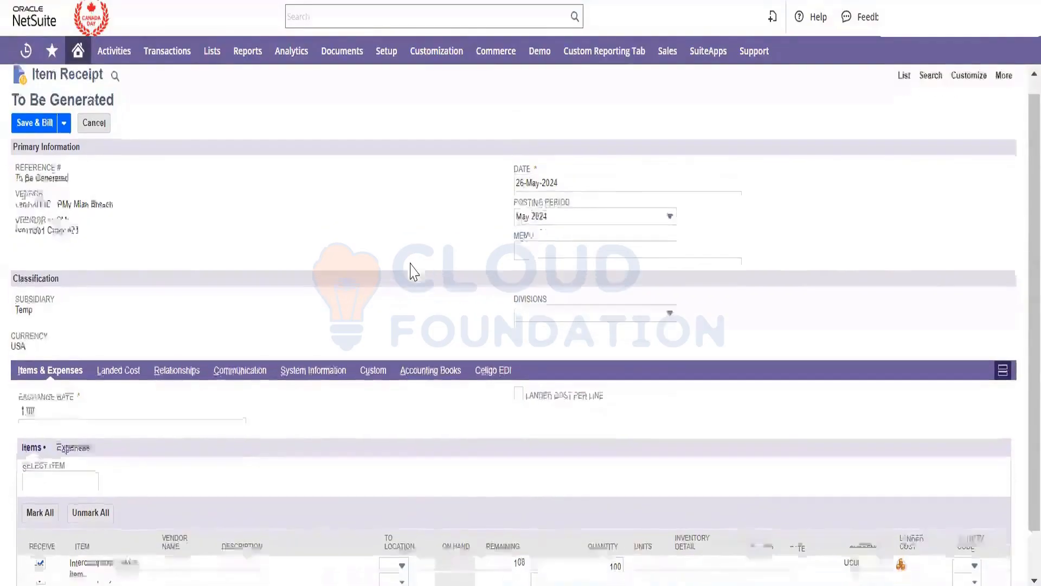
scroll(412, 269, down, 2)
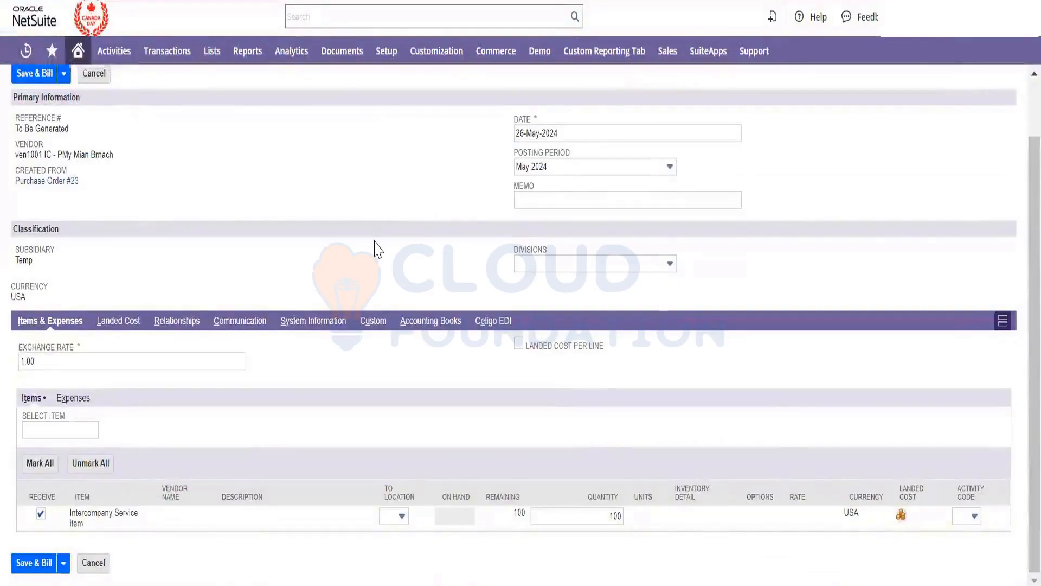
scroll(378, 249, up, 2)
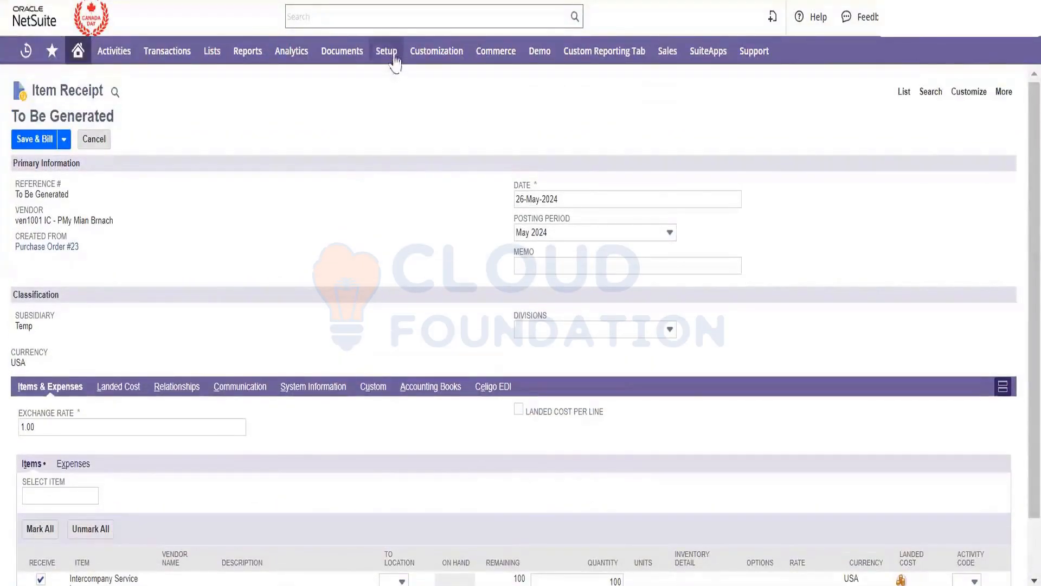
- Open the company's Locations list in a new tab
mouse_move(393, 61)
mouse_move(423, 108)
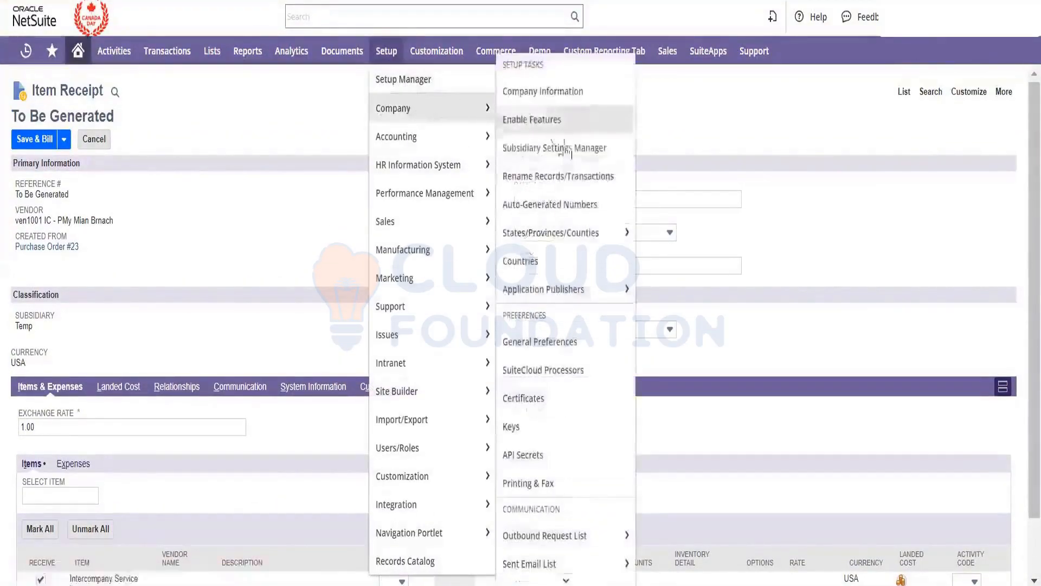
scroll(565, 167, down, 6)
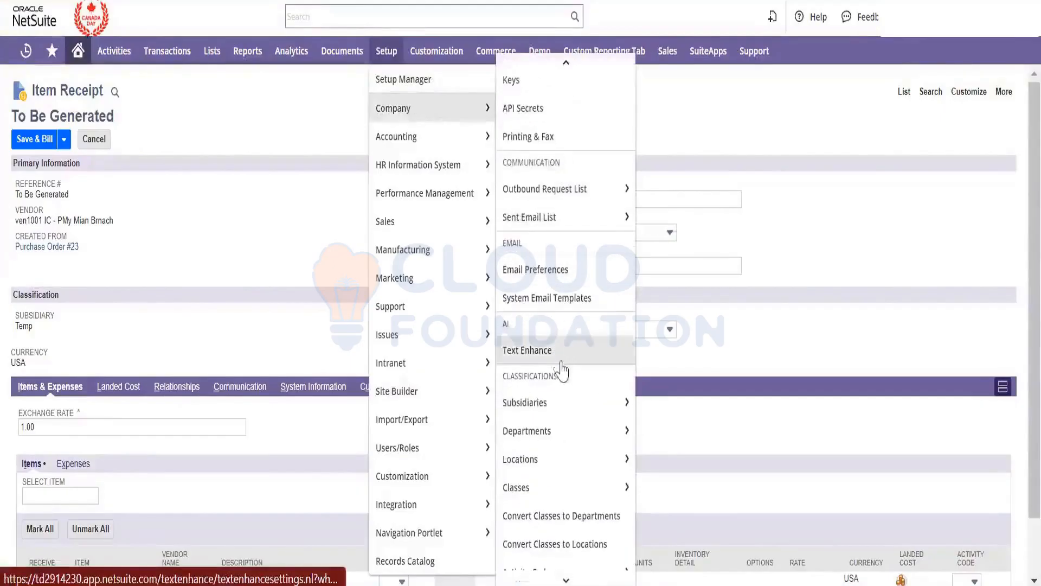
right_click(576, 459)
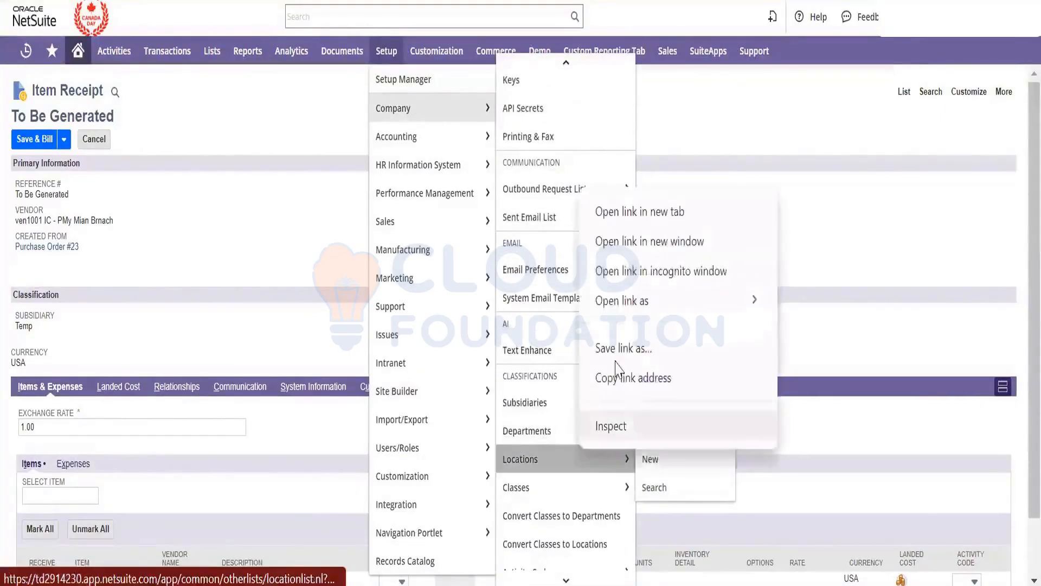
click(662, 212)
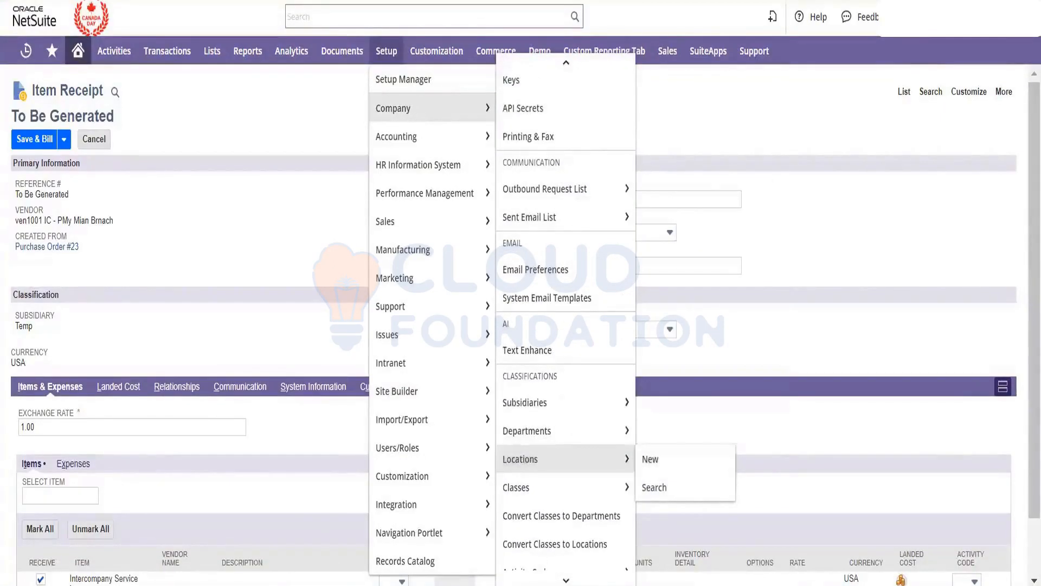
- Add Subsidiary to the result columns of the Custom Location Default View and place it directly after Name
key(ctrl+Tab)
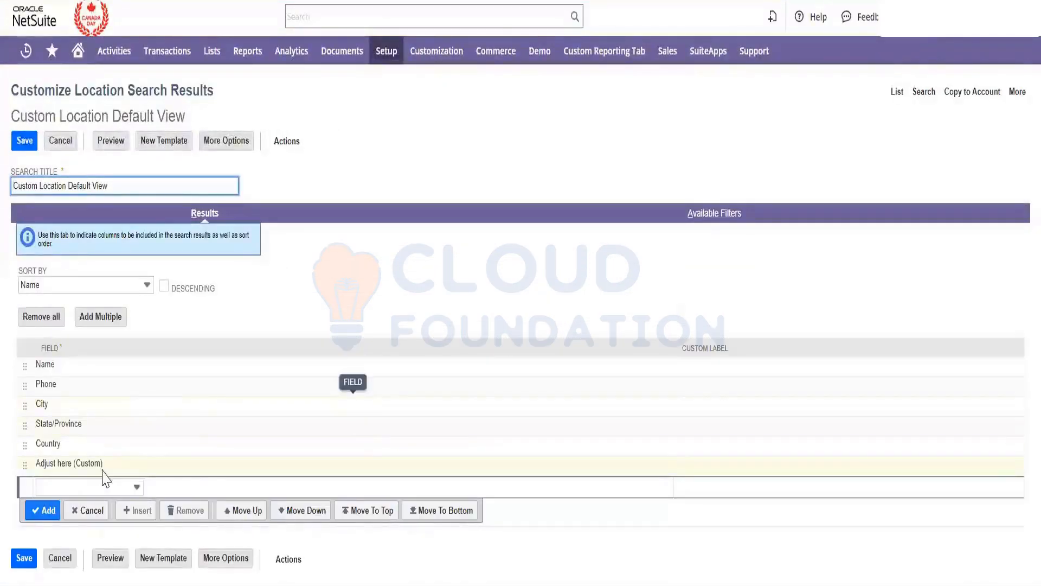
click(101, 487)
text(Subsidiary)
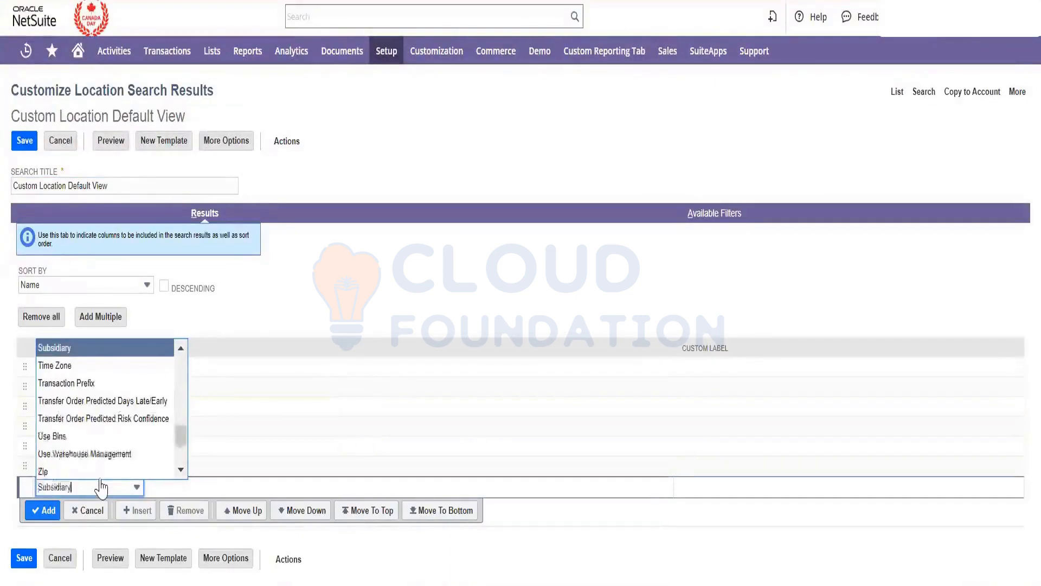
click(109, 353)
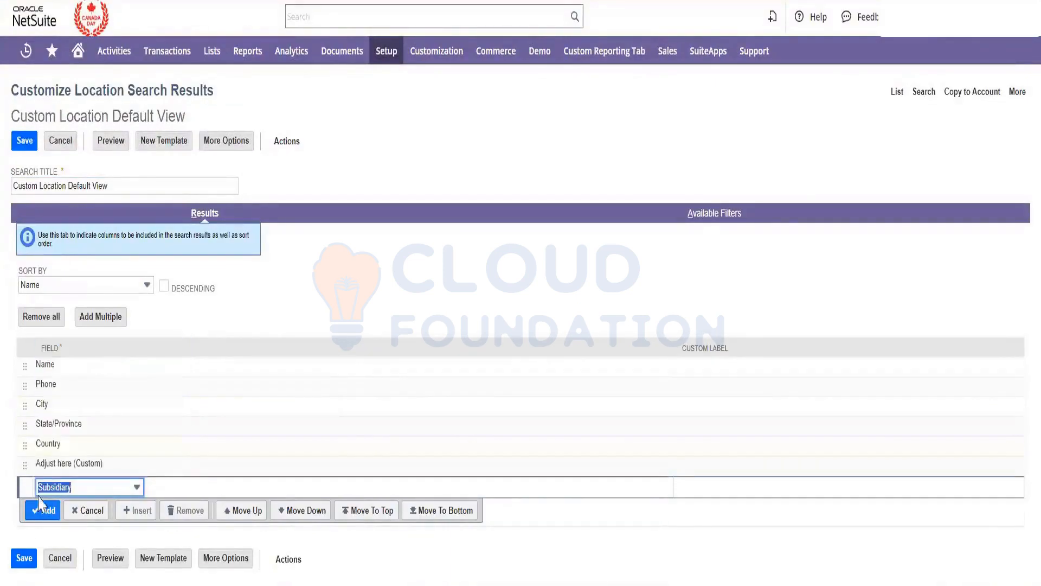
click(43, 510)
click(59, 483)
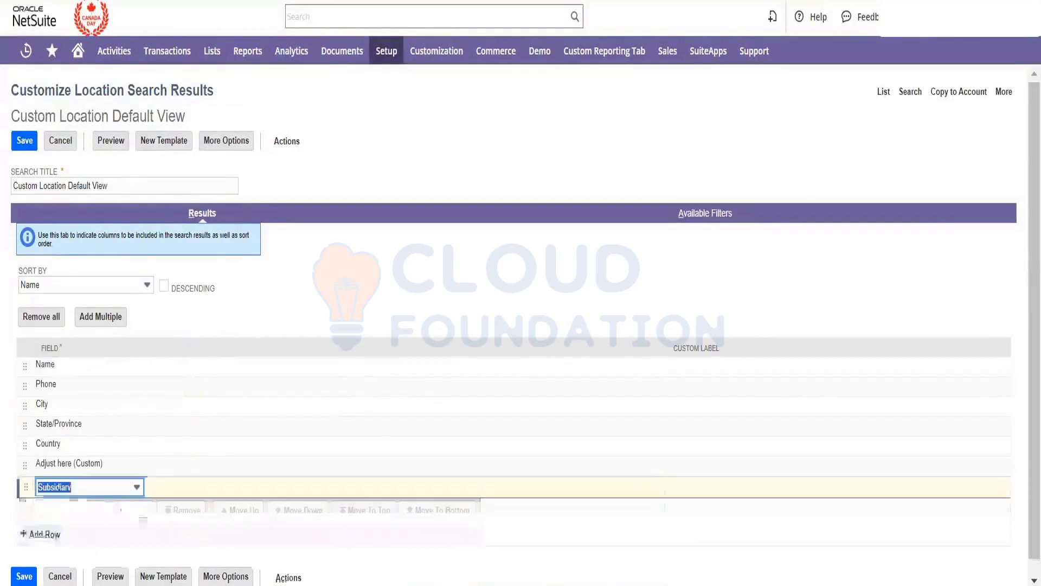
drag(27, 470, 26, 383)
click(42, 413)
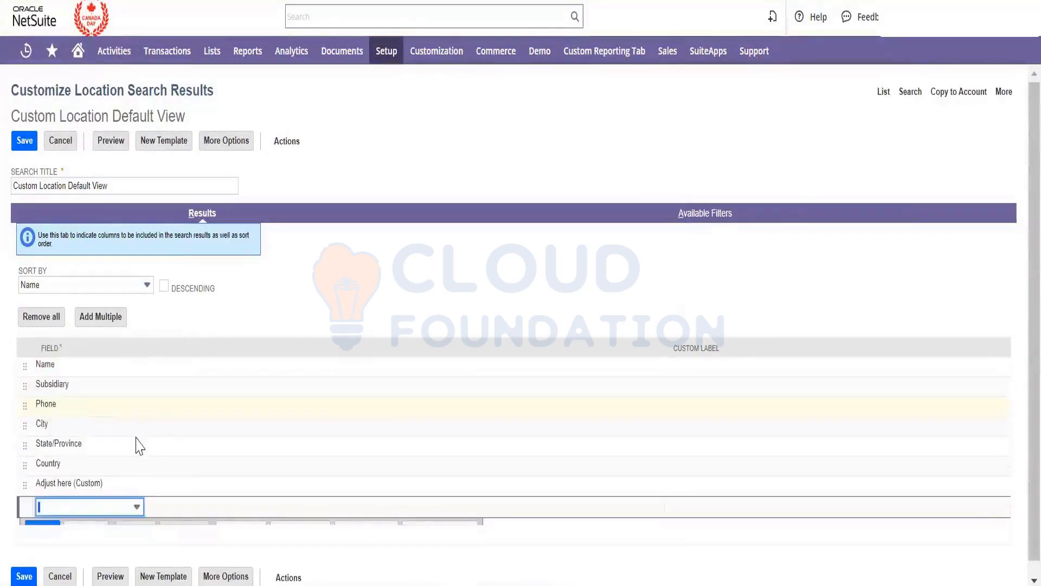
- Preview the customized location results and review which subsidiary each location belongs to
click(113, 563)
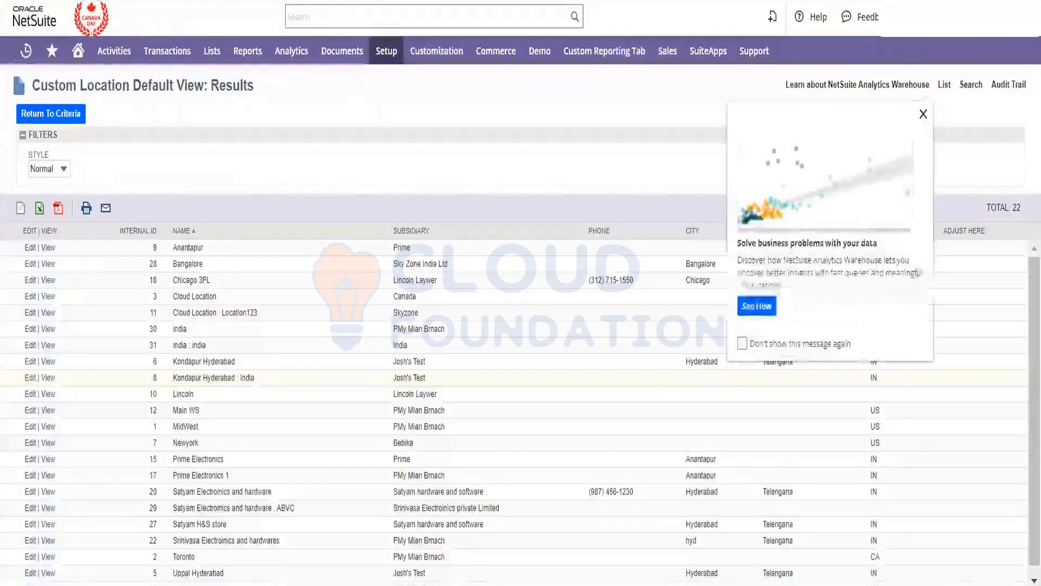
click(921, 115)
scroll(354, 373, down, 1)
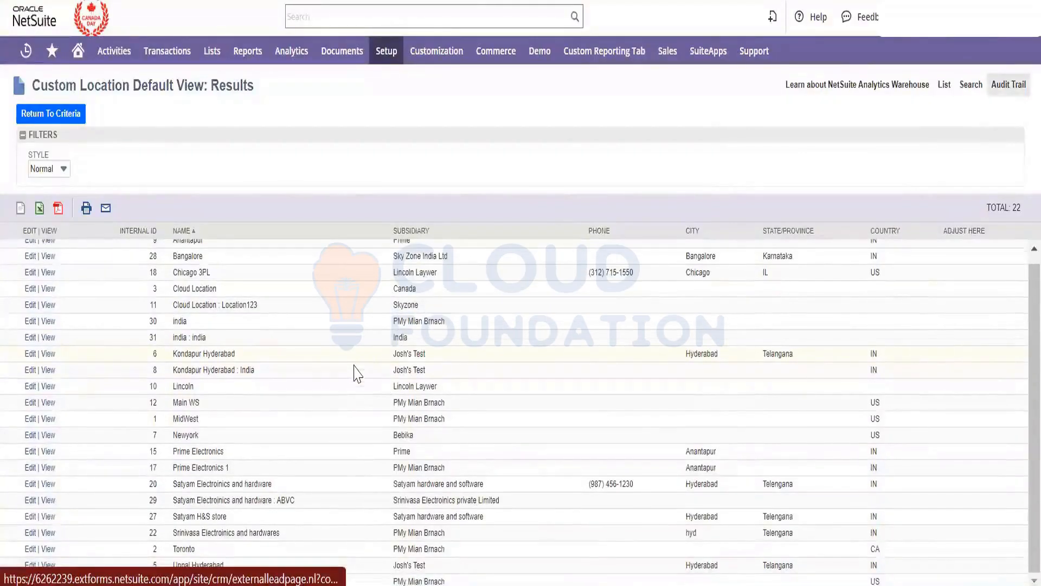
scroll(344, 487, up, 1)
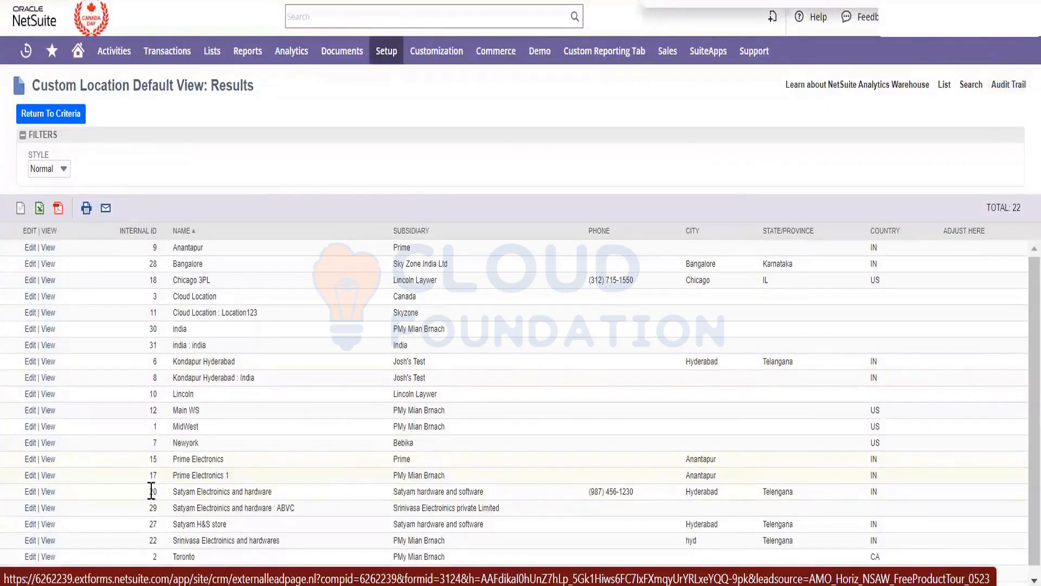
- Return to the item receipt and check its subsidiary against the To Location choices on the Intercompany Service item line
click(61, 113)
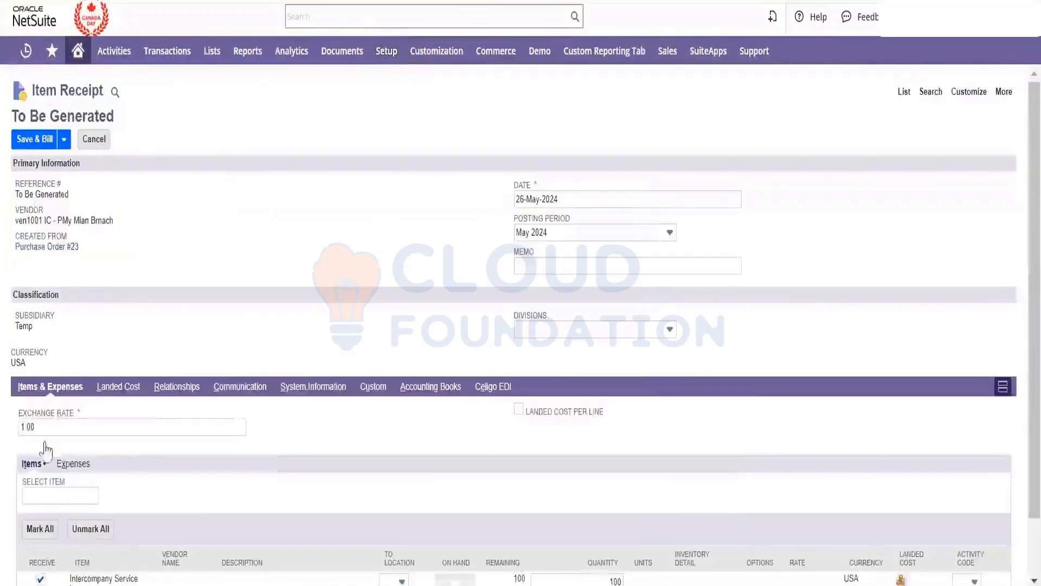
double_click(29, 327)
scroll(286, 367, down, 2)
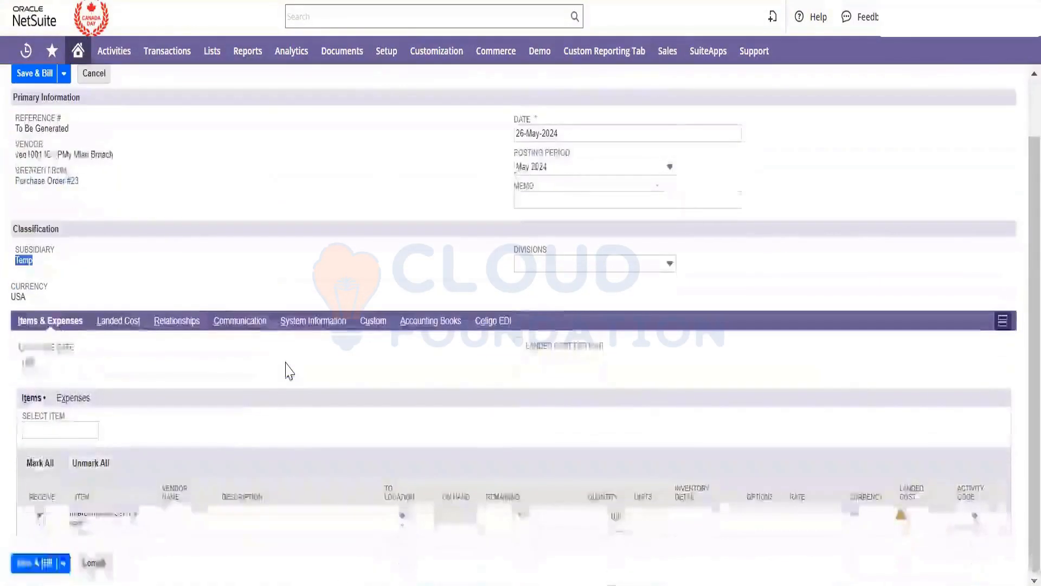
click(394, 516)
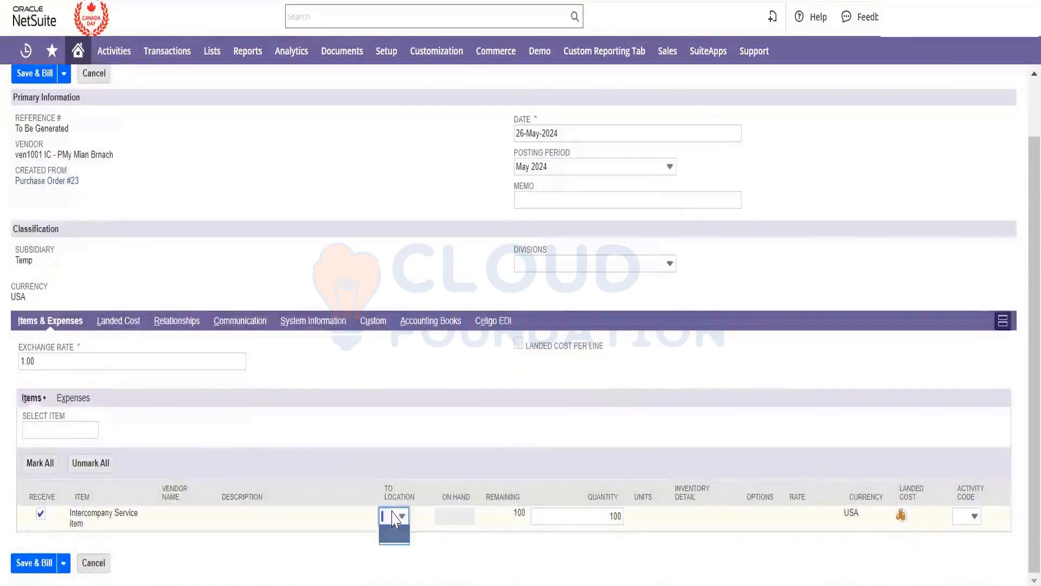
click(394, 516)
click(395, 517)
click(394, 517)
click(342, 295)
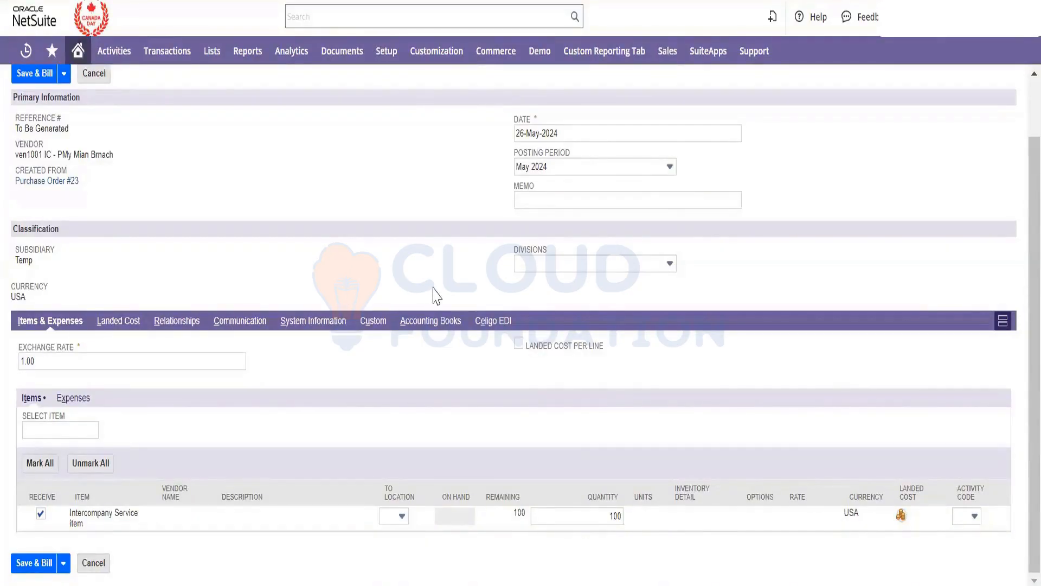
- Cancel the unsaved item receipt and return to its purchase order
scroll(436, 295, up, 1)
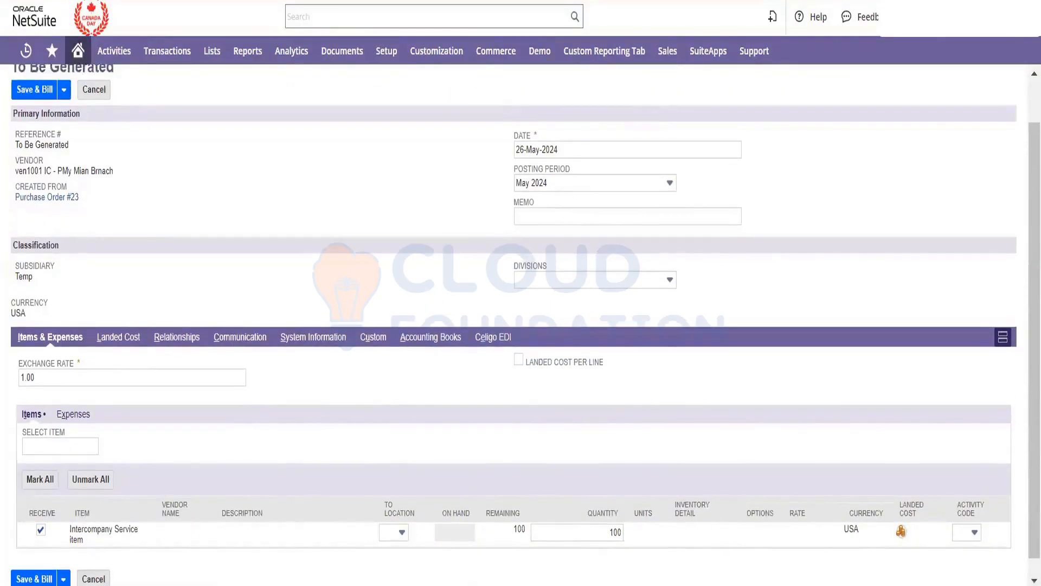
scroll(174, 227, up, 1)
scroll(174, 226, up, 2)
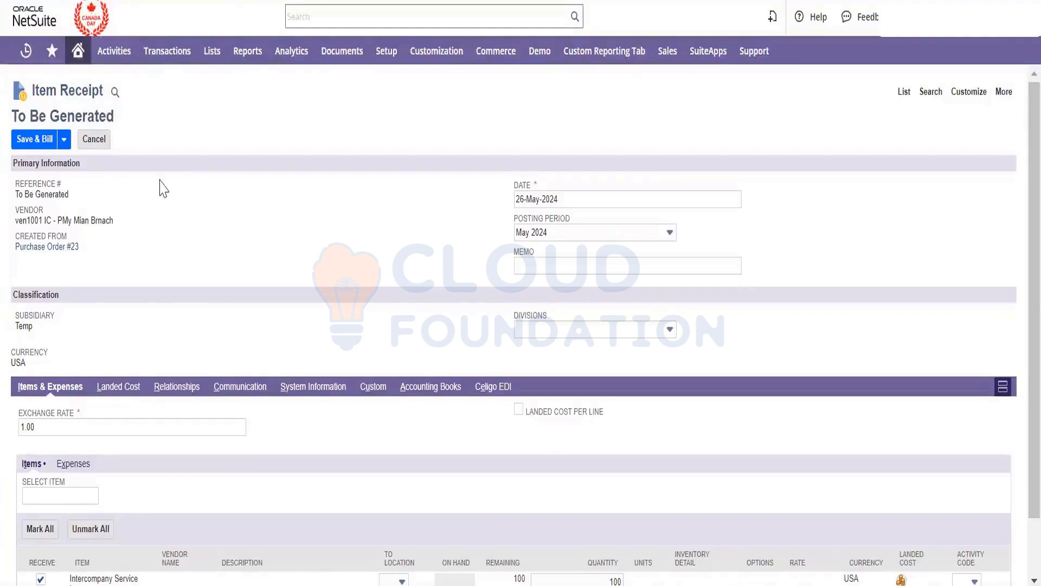
click(101, 144)
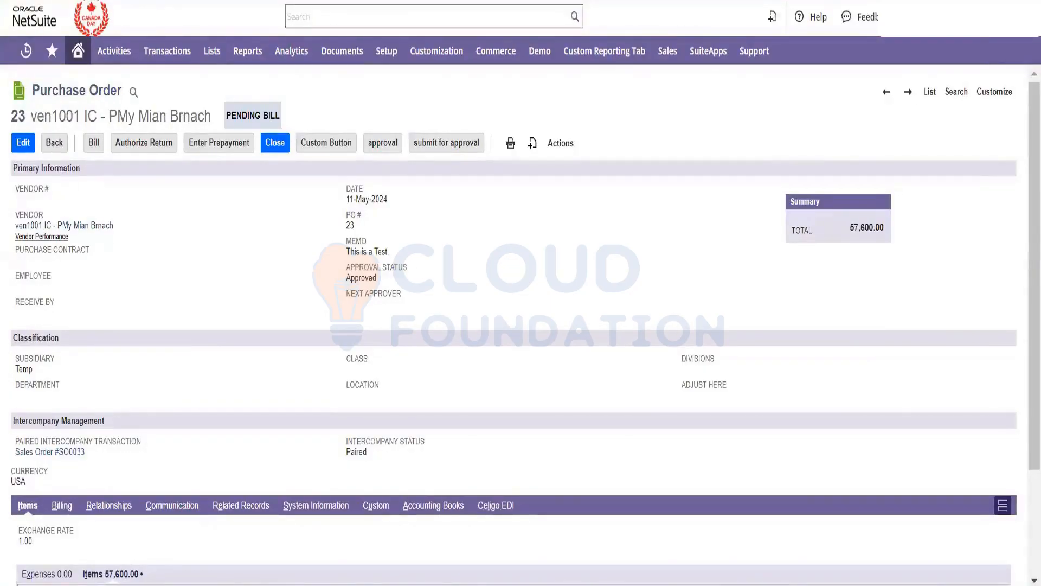
- Switch to the customer payment form and look through the Financial transaction types for intercompany journal entries
click(875, 1)
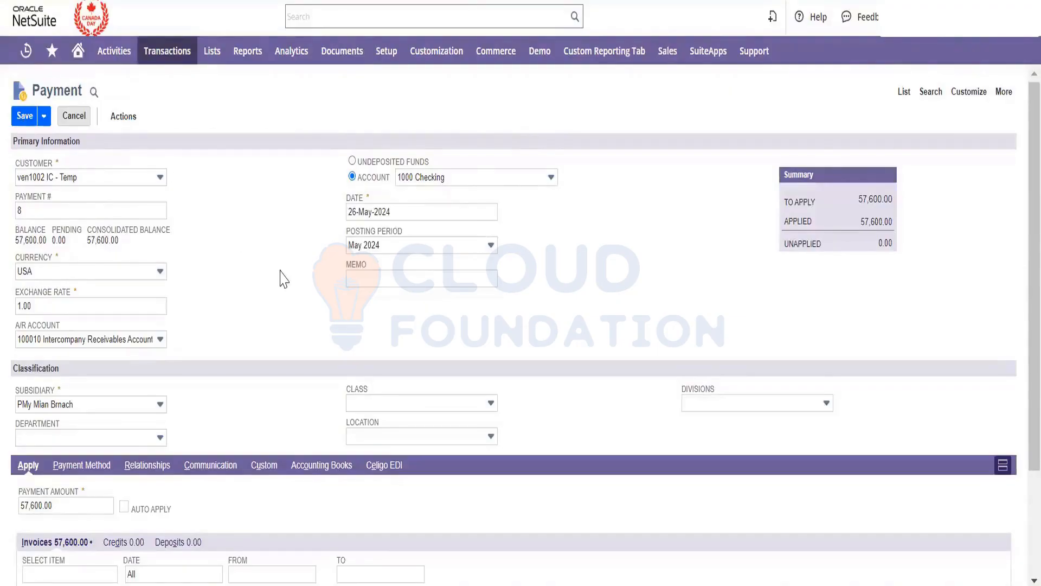
click(384, 282)
mouse_move(170, 64)
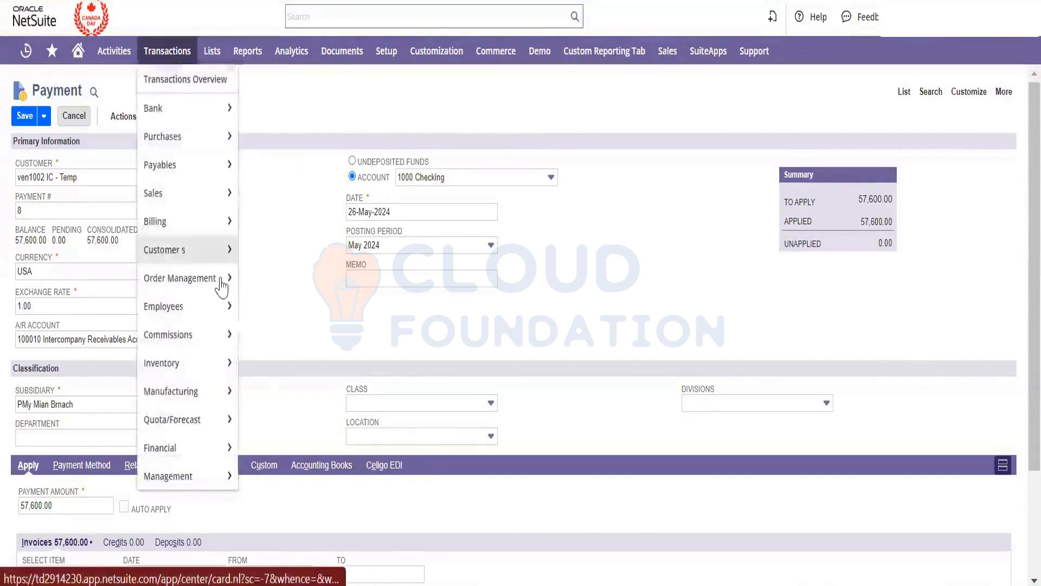
mouse_move(206, 456)
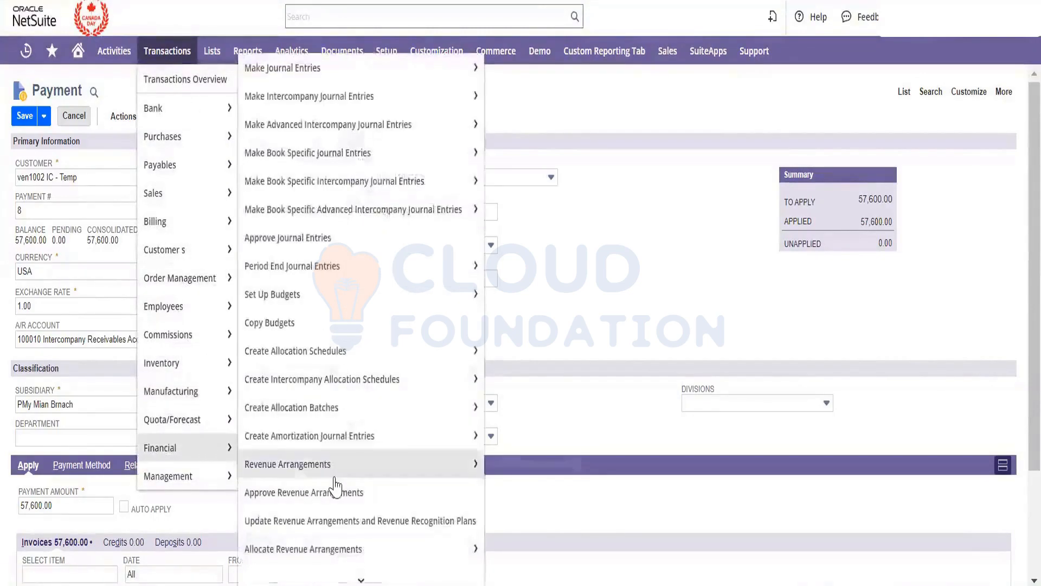
mouse_move(408, 199)
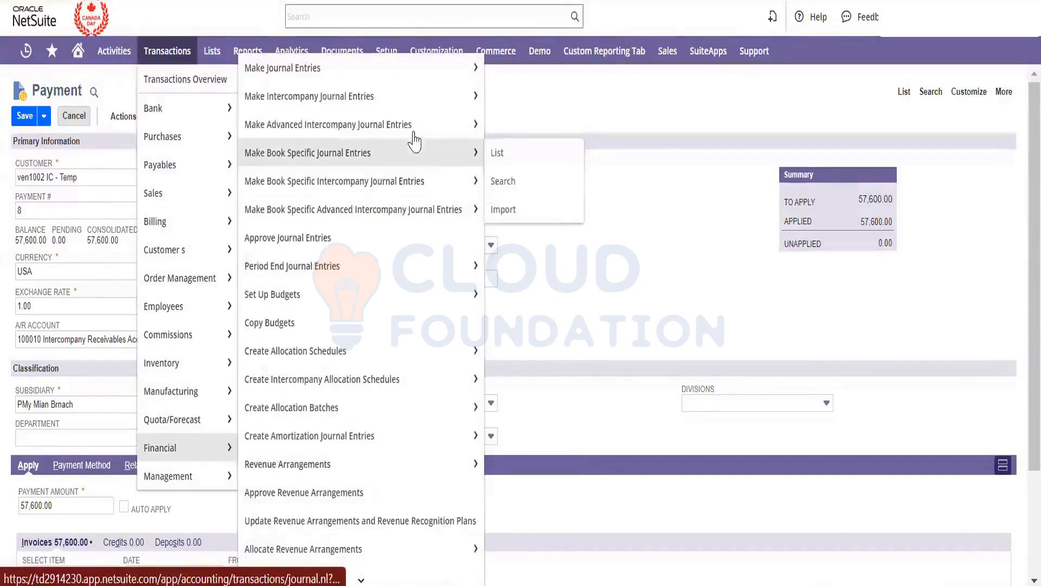
mouse_move(414, 133)
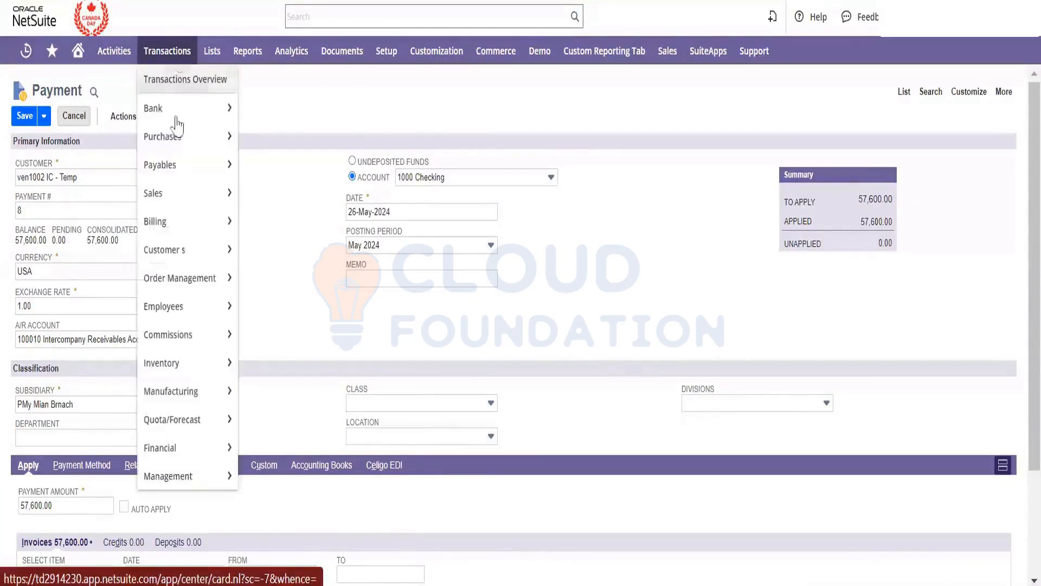
mouse_move(200, 405)
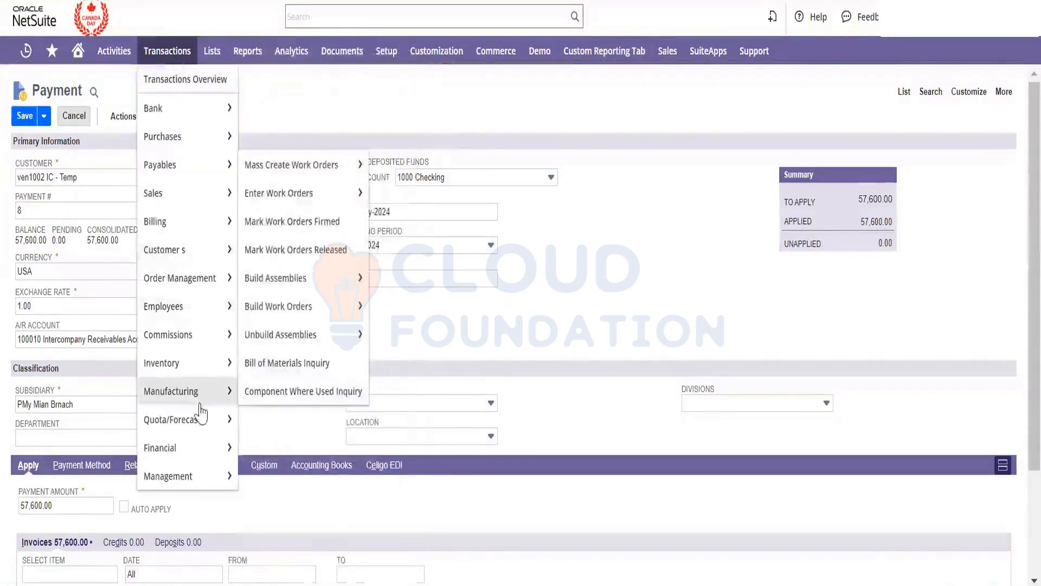
mouse_move(325, 419)
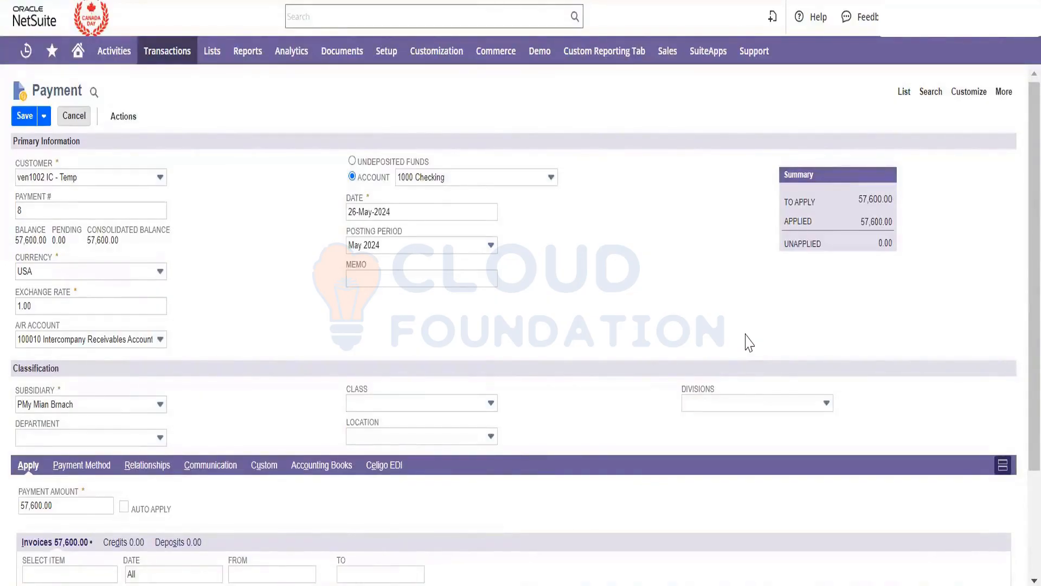
- Review the customer payment form and close it without saving
scroll(749, 342, down, 1)
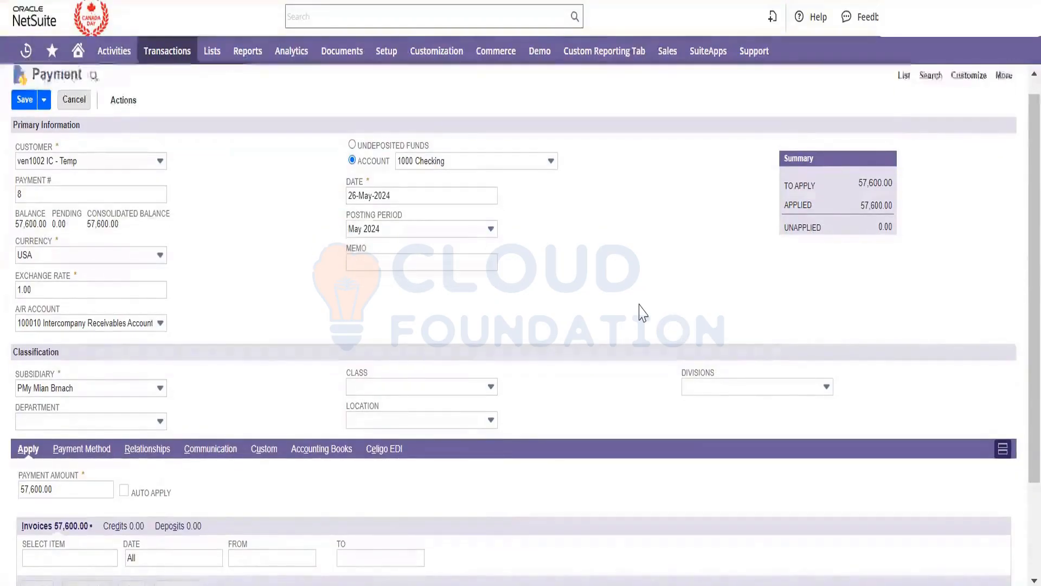
scroll(643, 312, down, 2)
scroll(643, 313, up, 3)
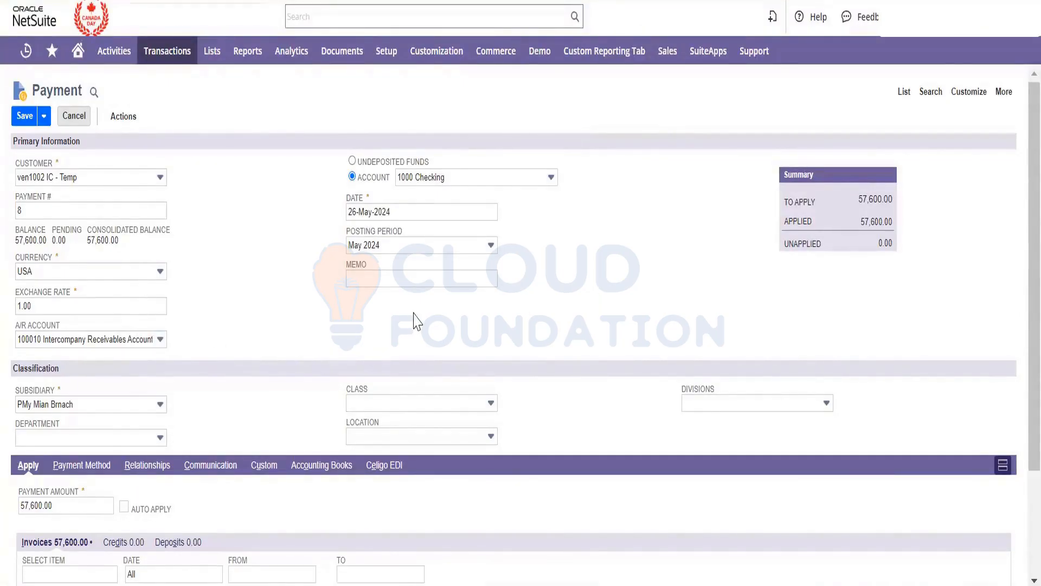
mouse_move(602, 65)
key(ctrl+w)
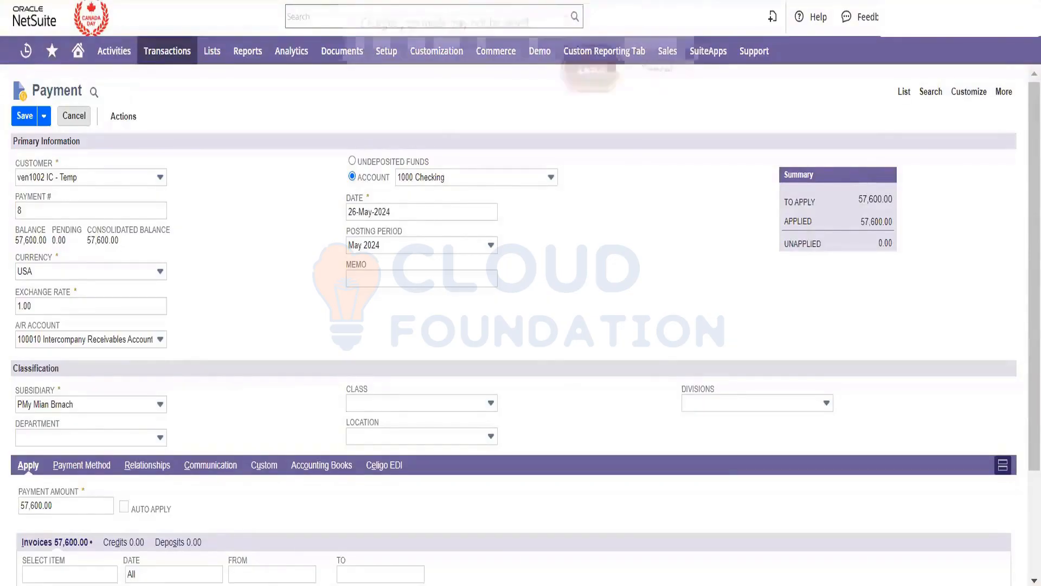
click(615, 62)
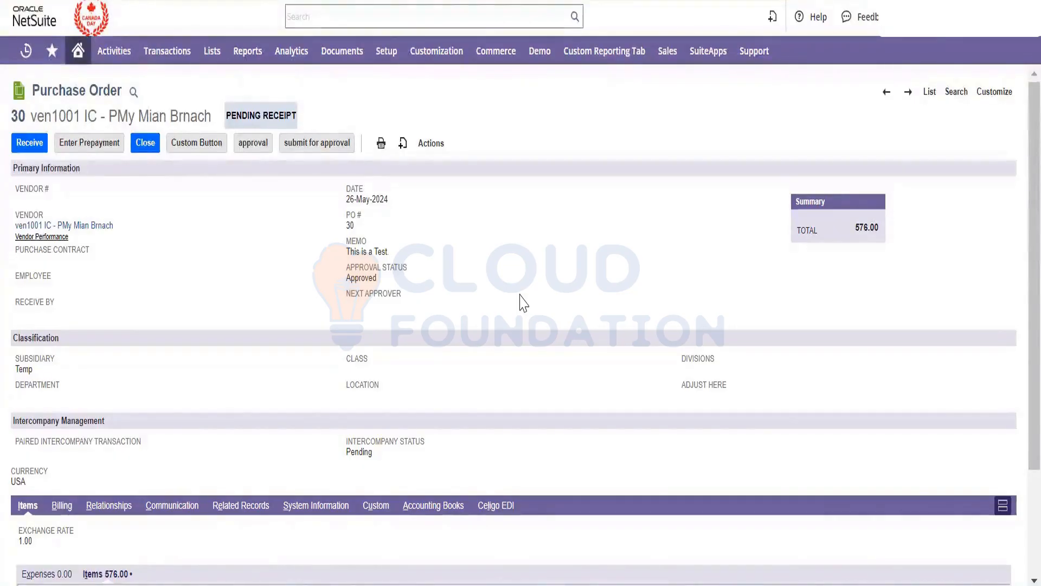
- Open a new Intercompany Transfer Order form in a separate tab
mouse_move(180, 60)
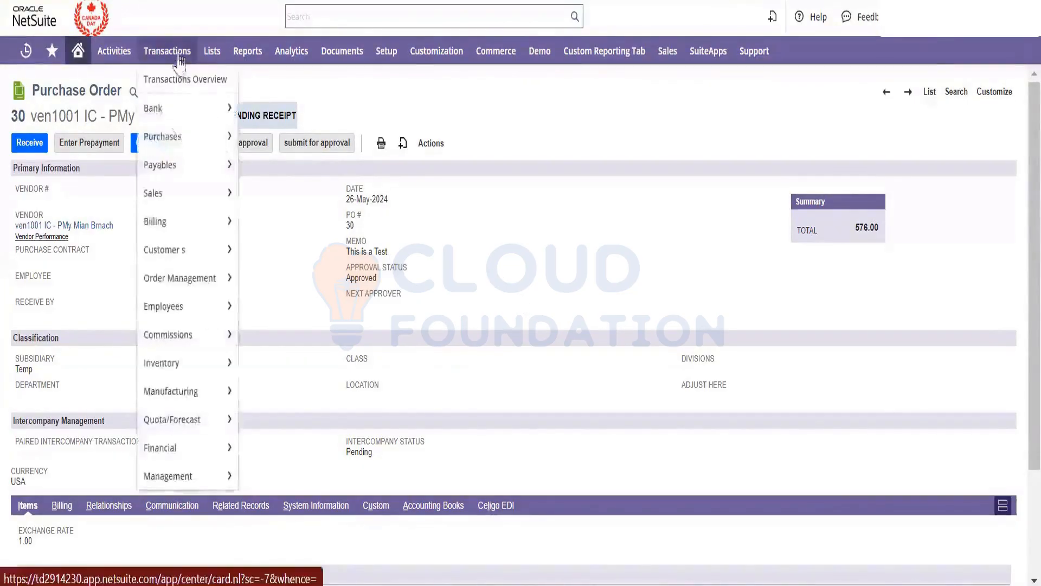
mouse_move(198, 447)
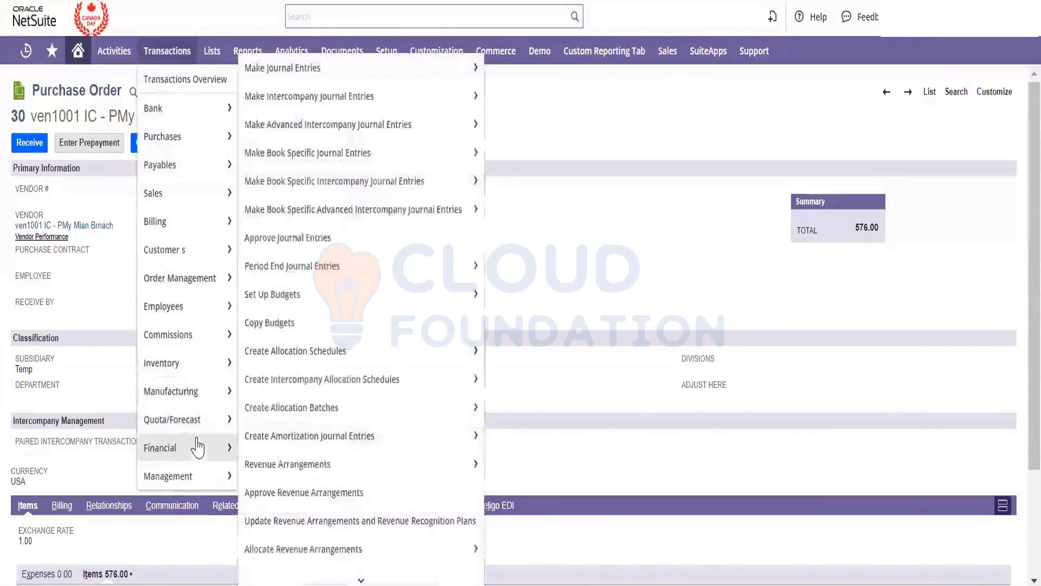
mouse_move(342, 461)
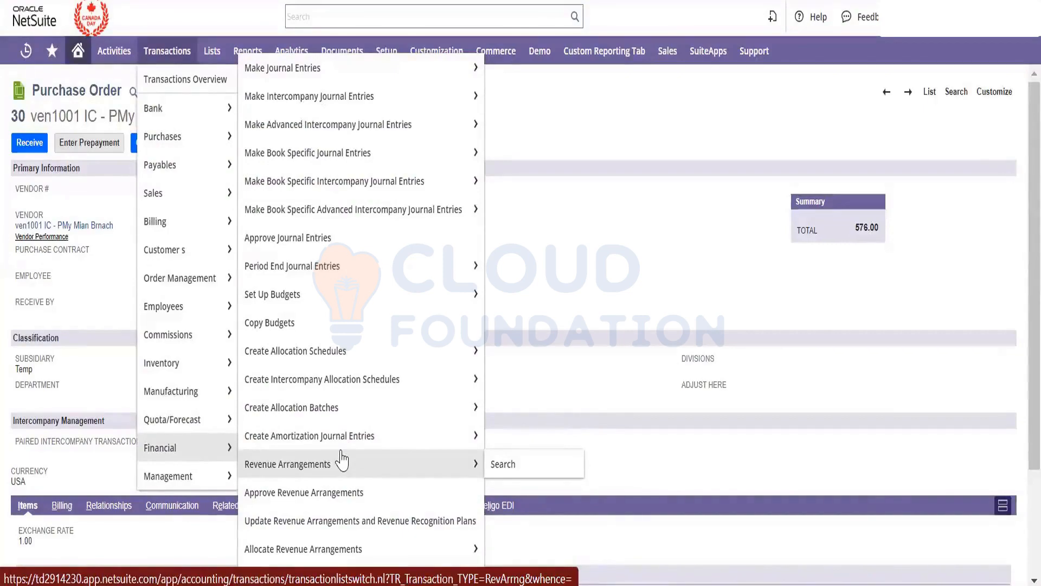
mouse_move(167, 367)
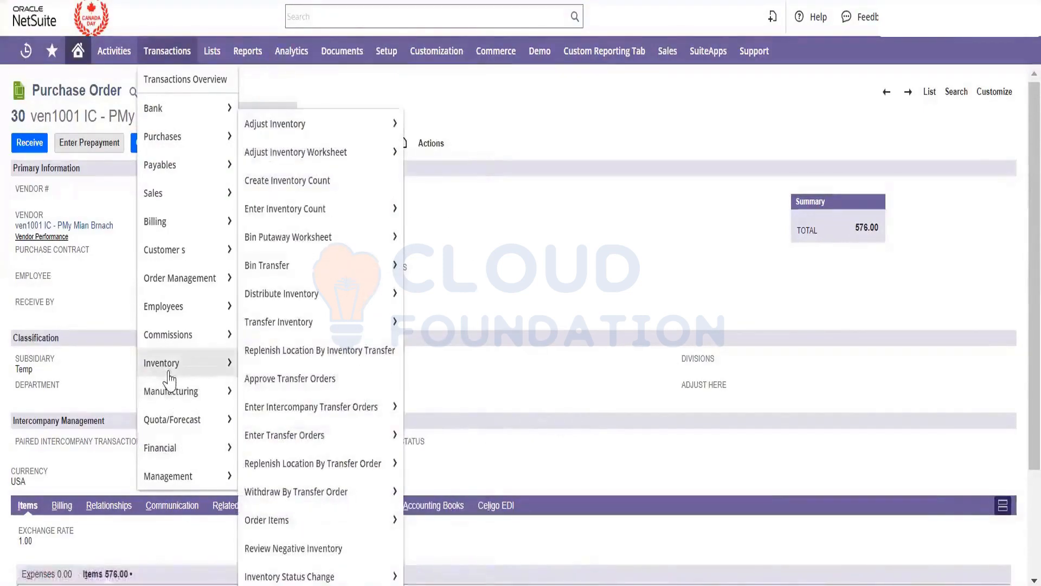
mouse_move(299, 408)
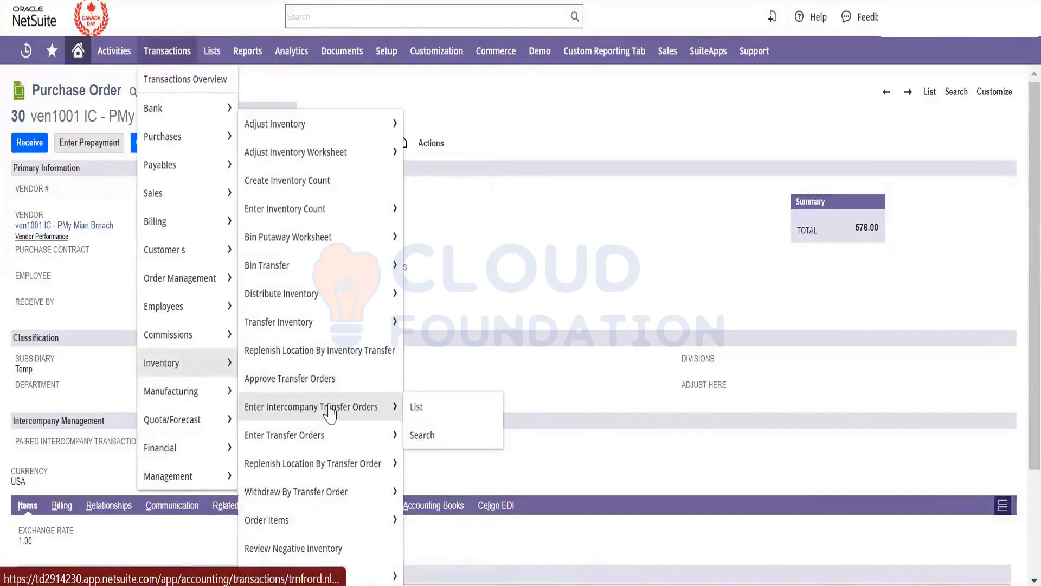
right_click(364, 415)
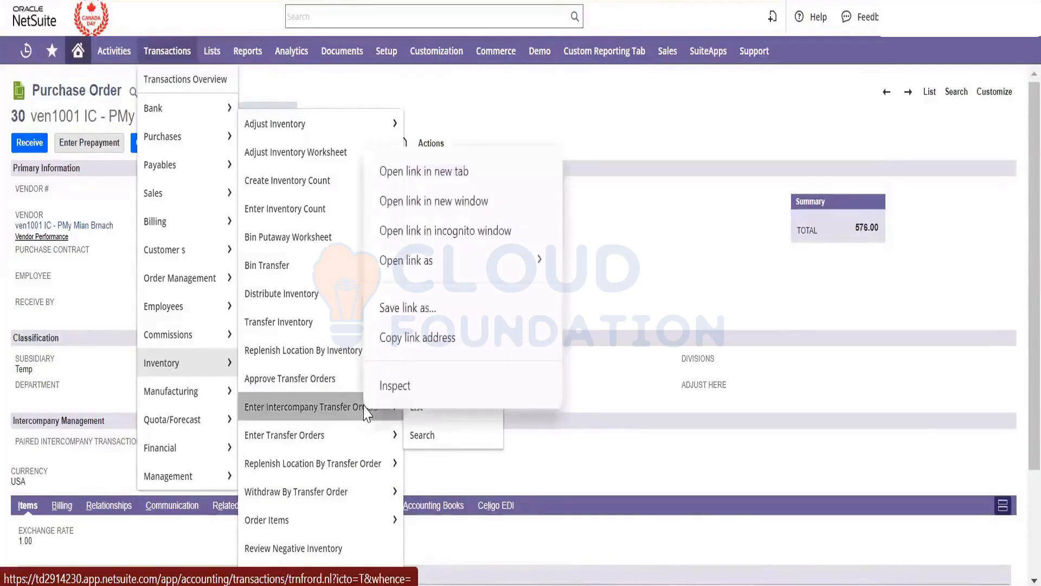
click(458, 182)
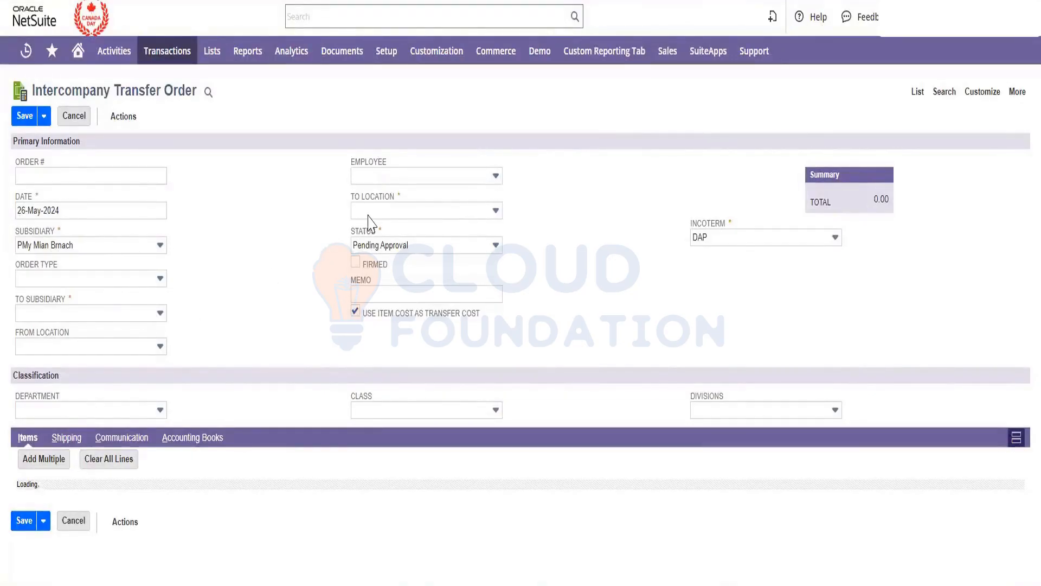
- Try Temp as the destination subsidiary and check which destination locations it offers
click(129, 320)
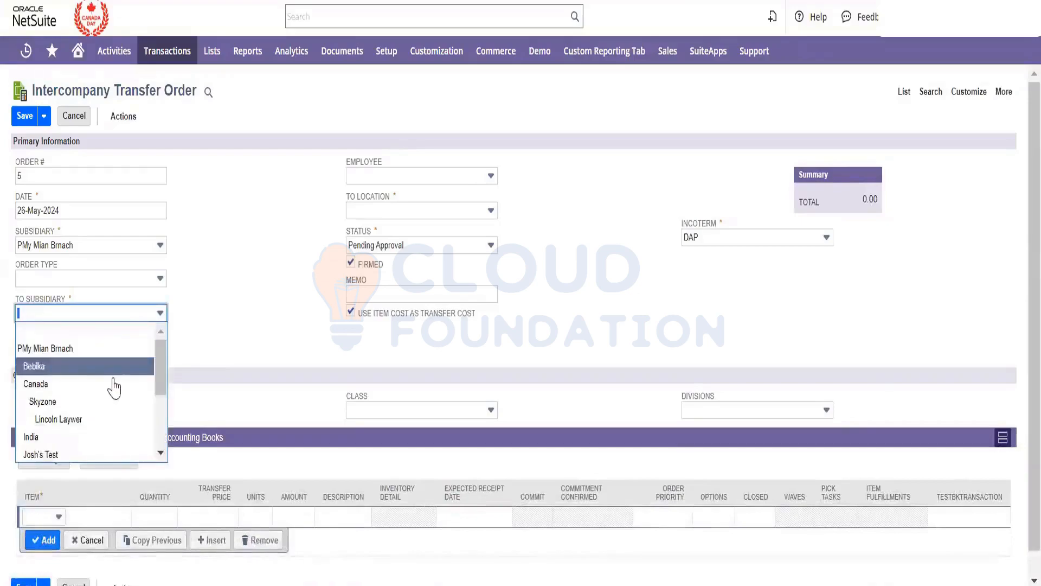
scroll(112, 420, down, 3)
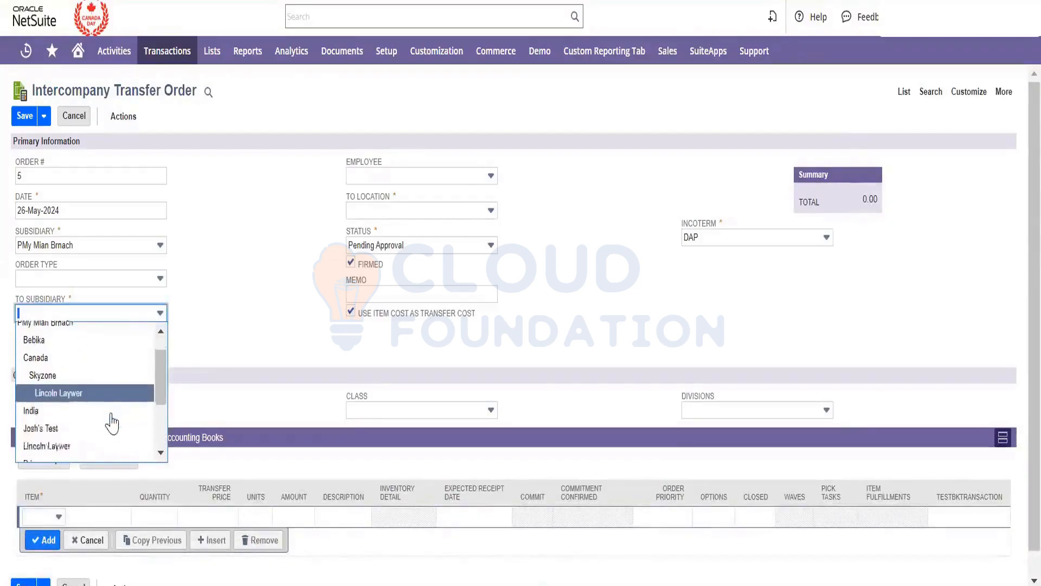
scroll(112, 423, down, 2)
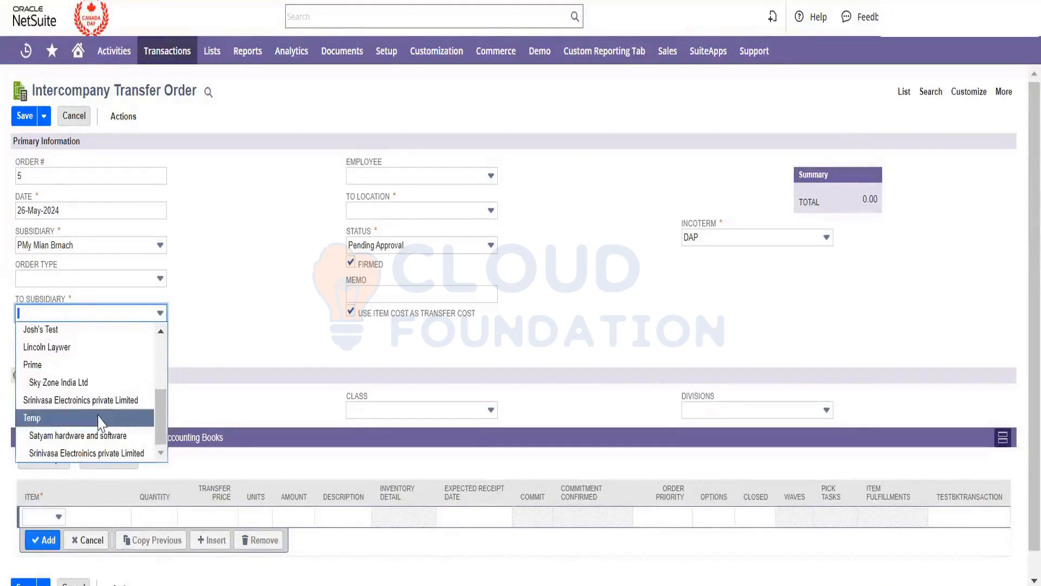
click(102, 419)
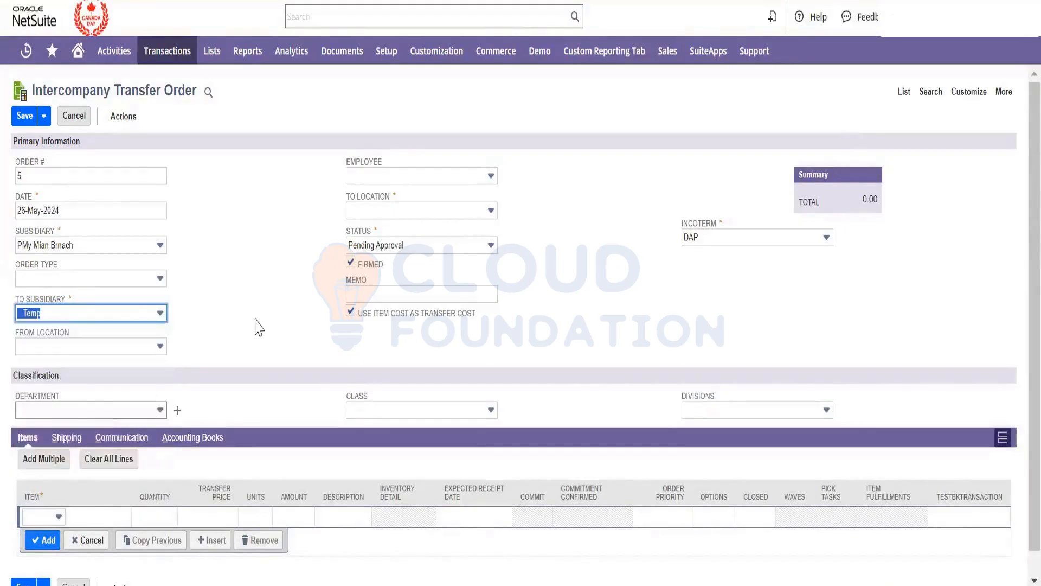
click(441, 212)
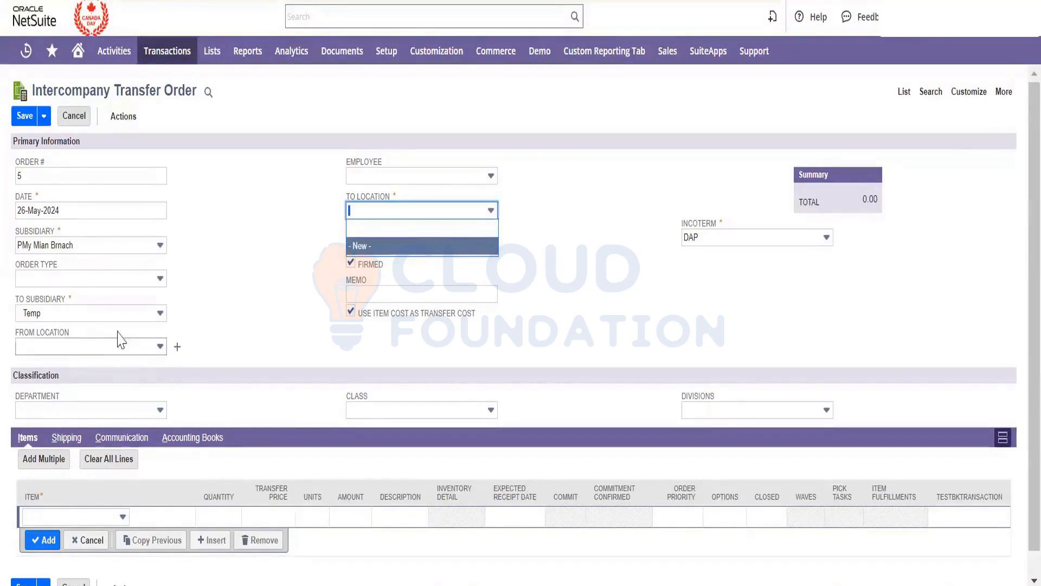
- Set the transfer order's destination subsidiary to Bebika
click(141, 318)
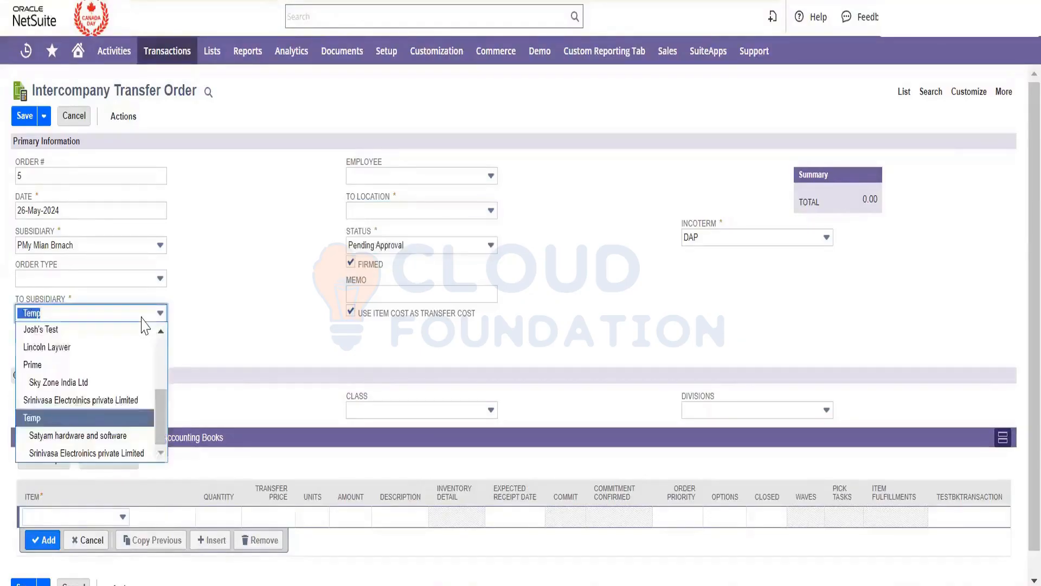
scroll(130, 355, up, 1)
scroll(130, 355, up, 2)
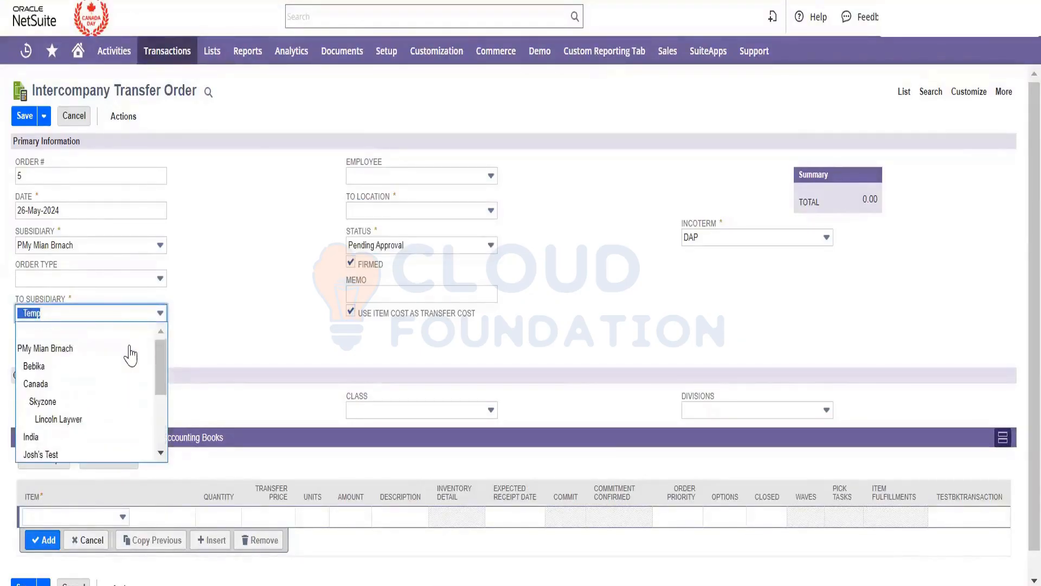
click(117, 367)
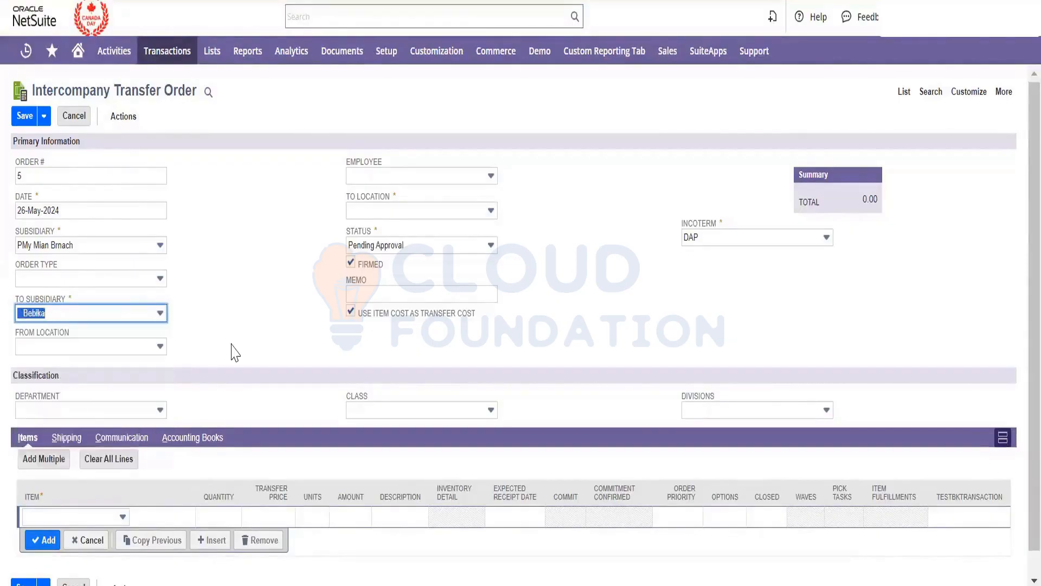
- Set the destination location to Newyork and the order status to Pending Fulfillment
click(391, 214)
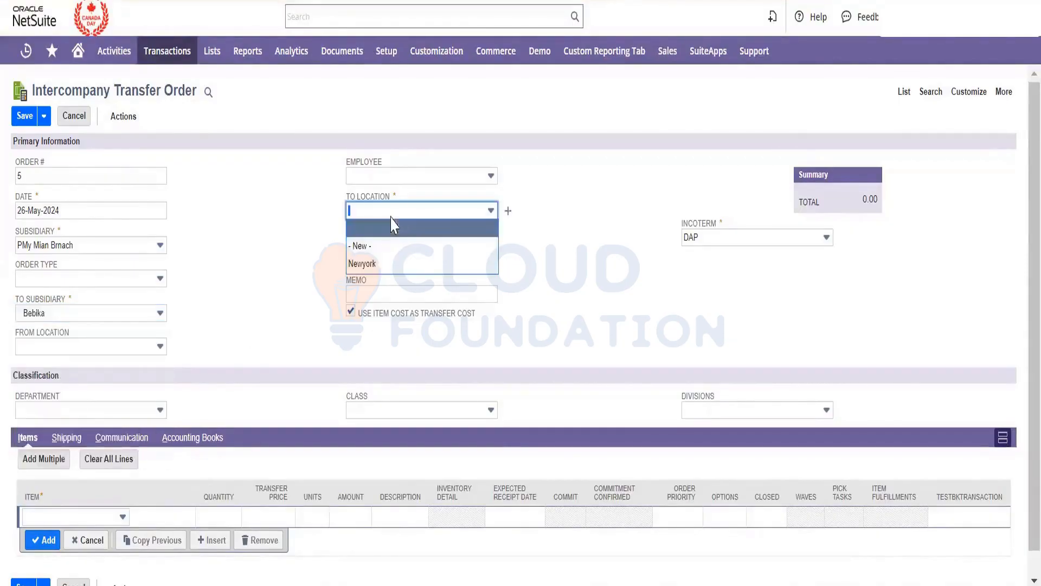
click(387, 264)
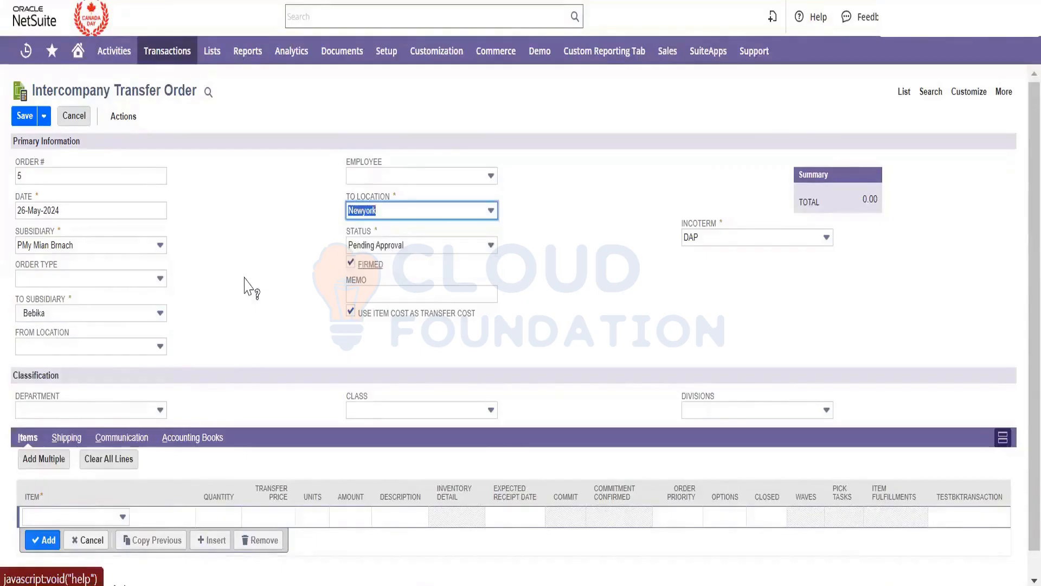
click(374, 247)
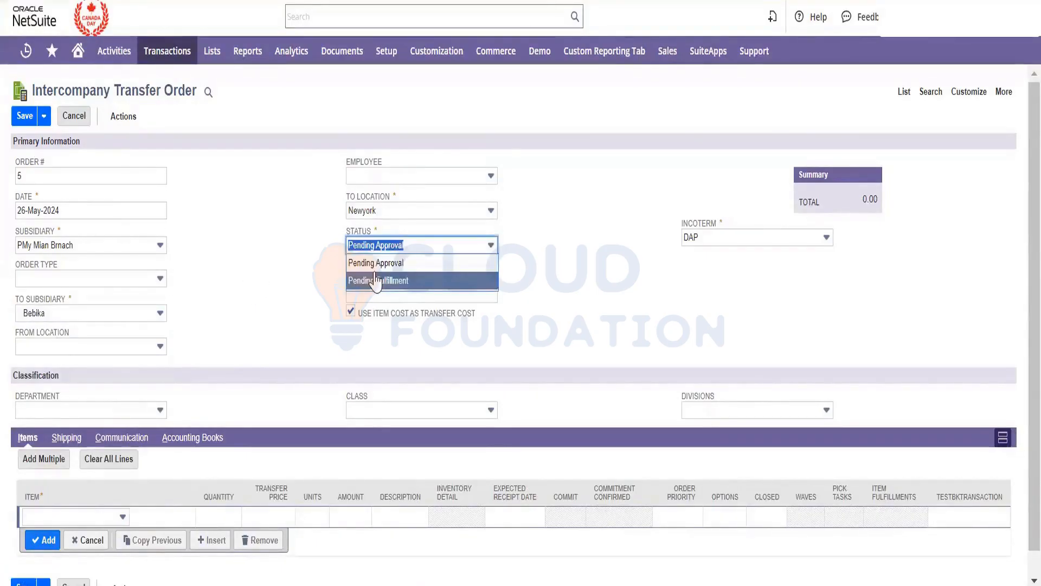
click(376, 280)
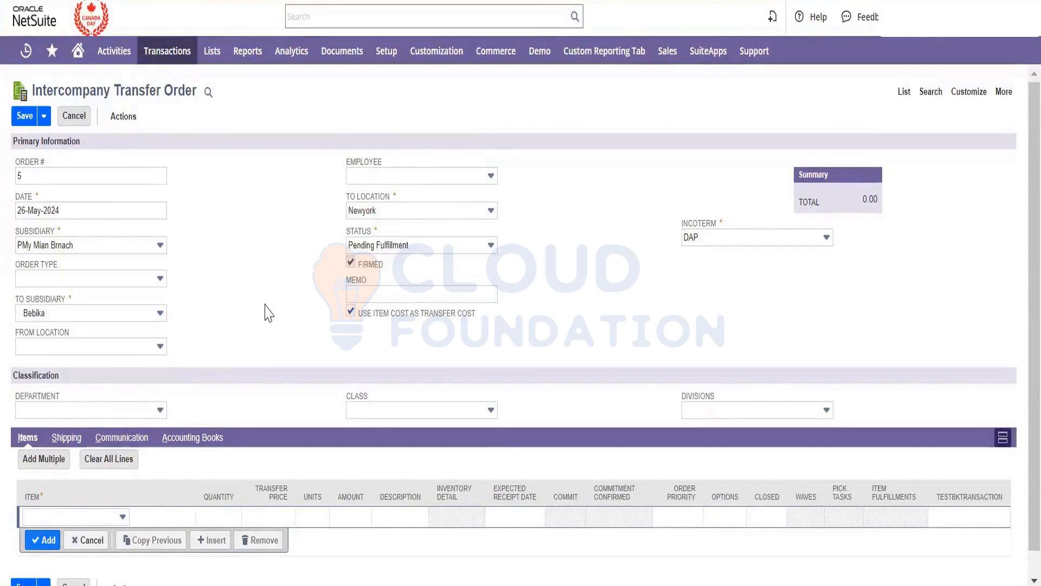
- Add an APPLE WATCH item line to the intercompany transfer order
scroll(266, 313, down, 1)
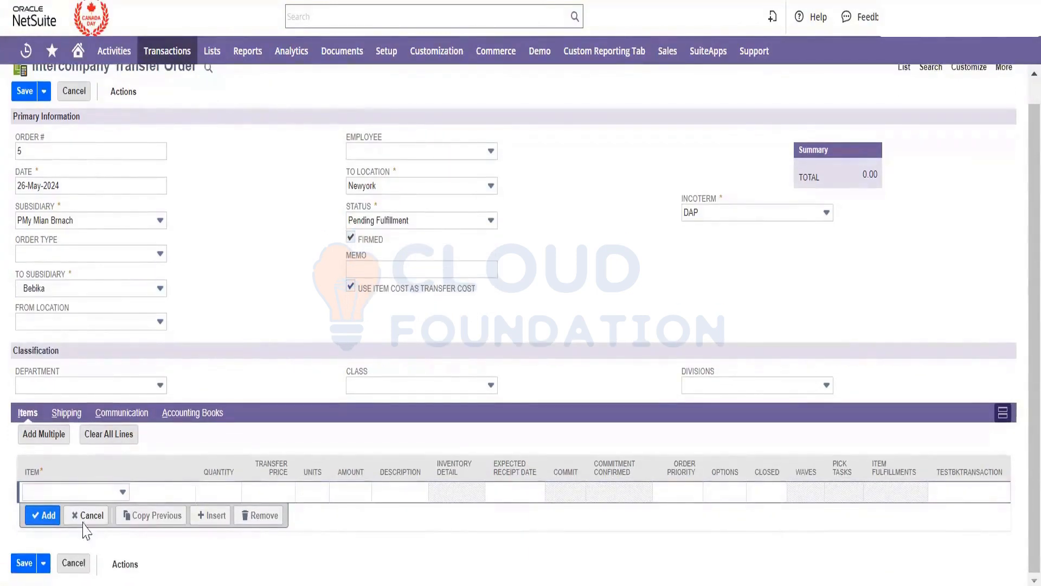
click(108, 496)
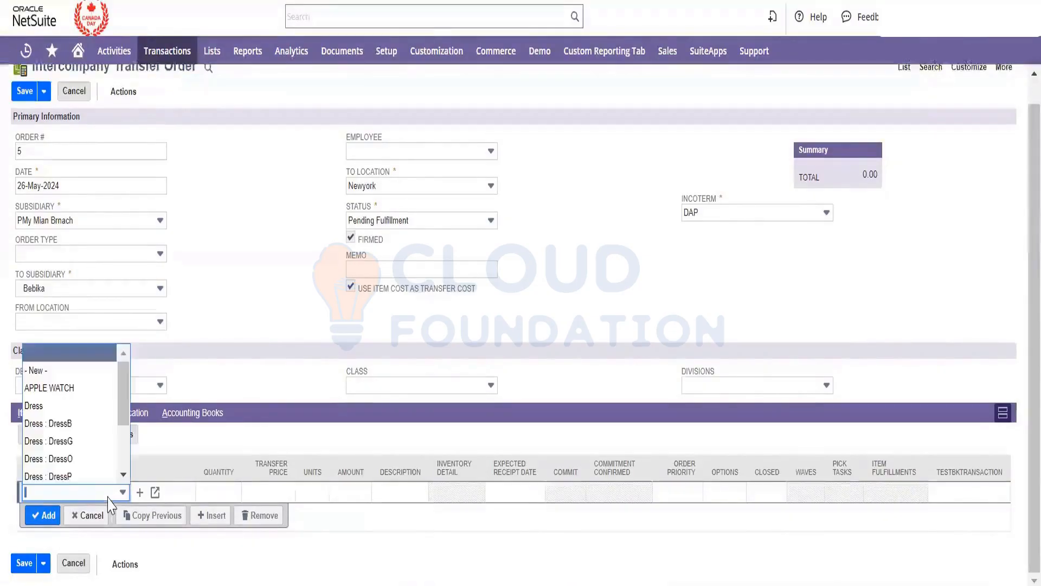
click(87, 389)
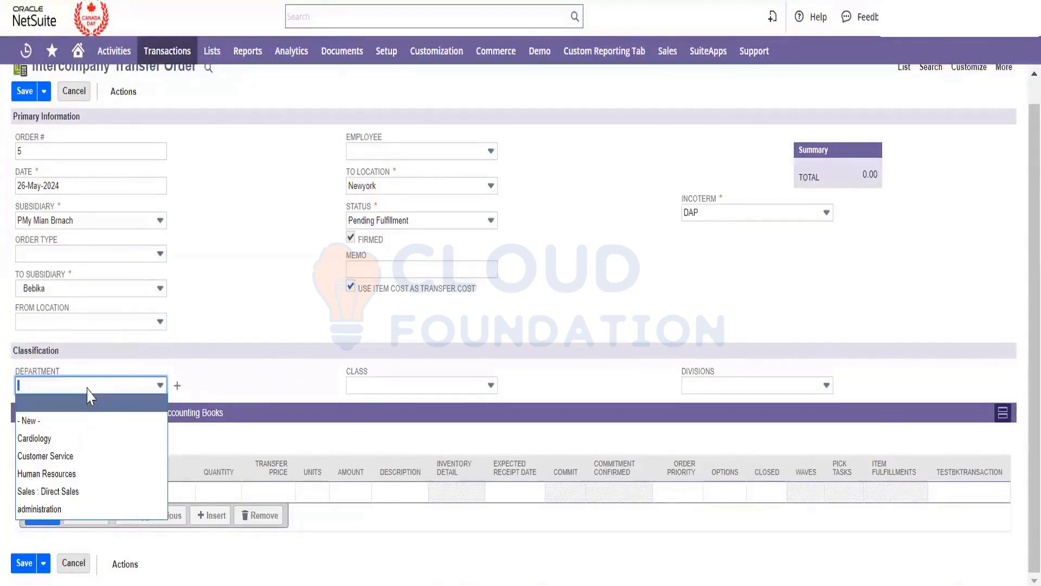
click(325, 291)
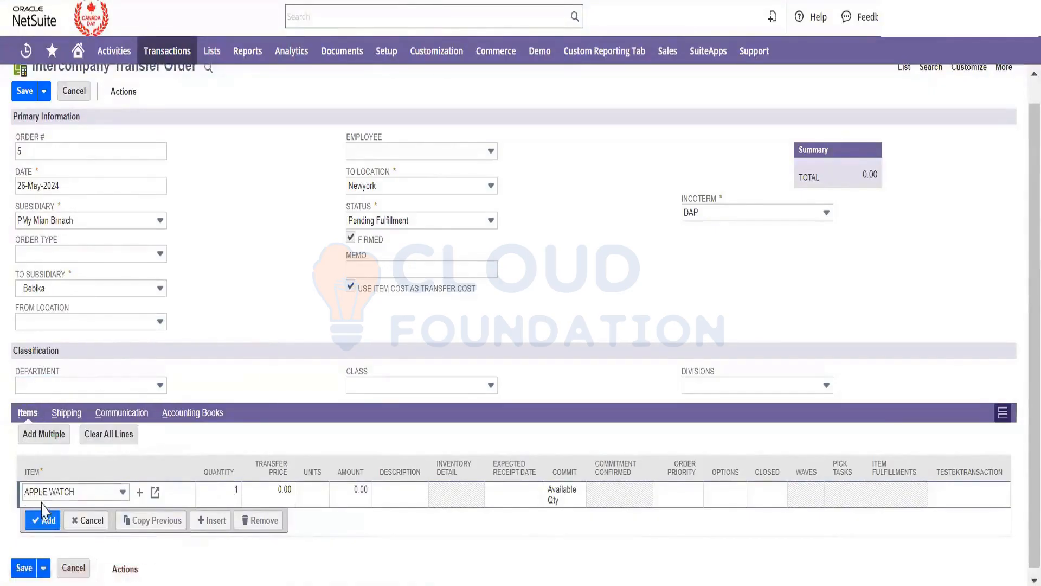
click(47, 534)
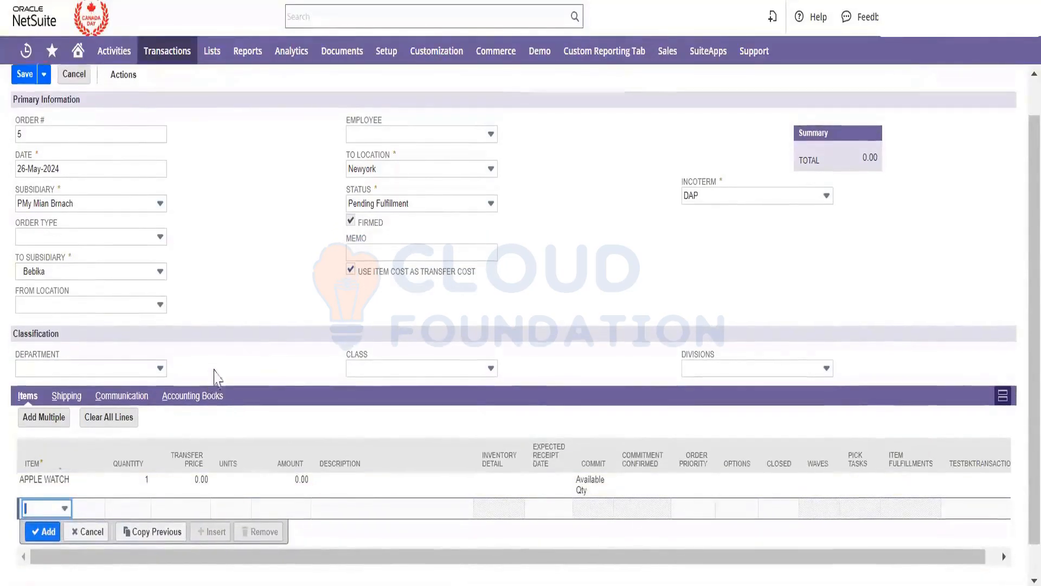
- Try to save the intercompany transfer order without a source location
scroll(214, 374, down, 1)
click(23, 563)
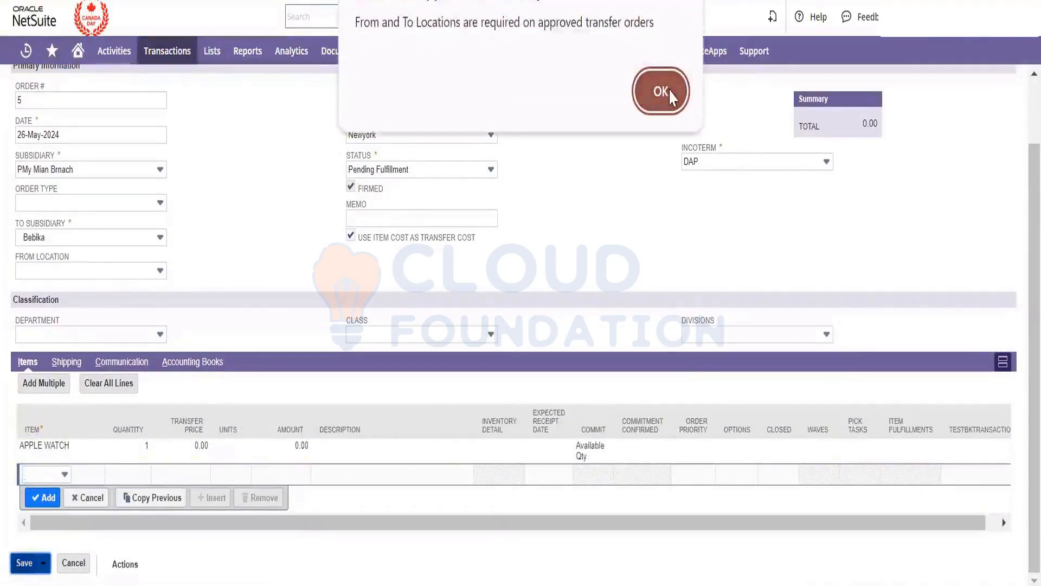
click(659, 91)
- Set the transfer order's source location to MidWest
scroll(558, 274, up, 2)
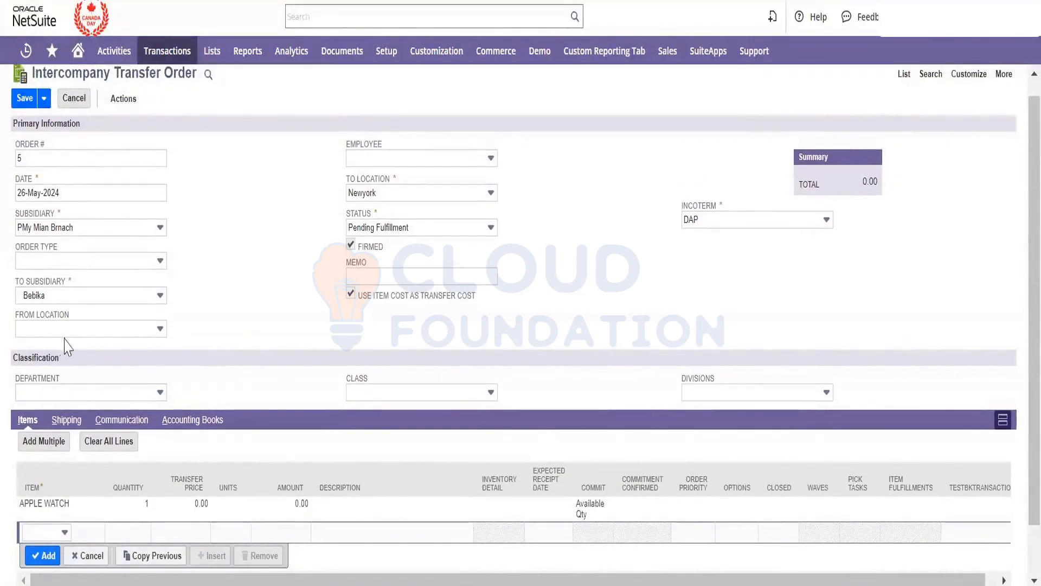
click(78, 330)
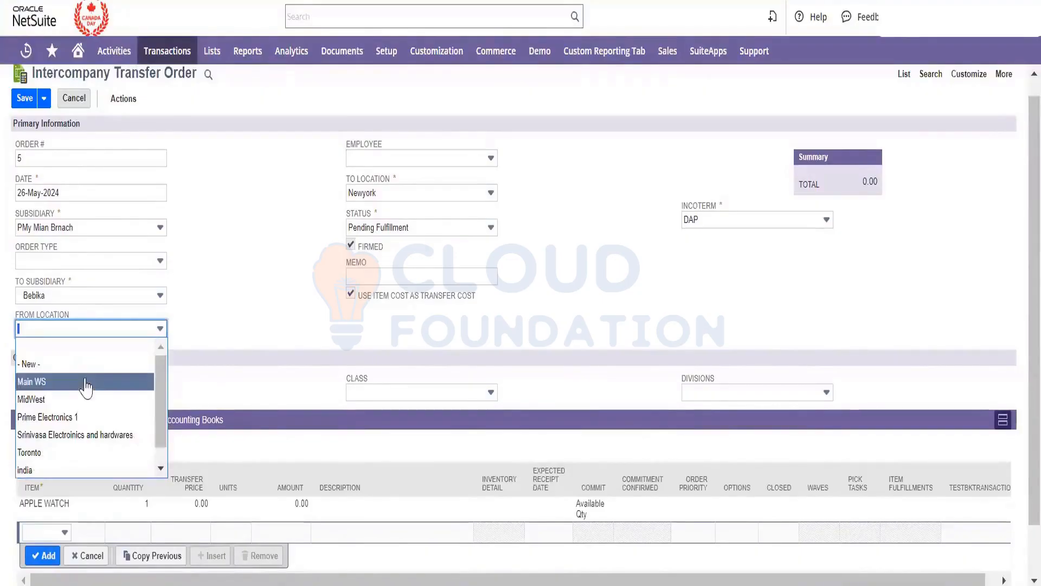
click(90, 400)
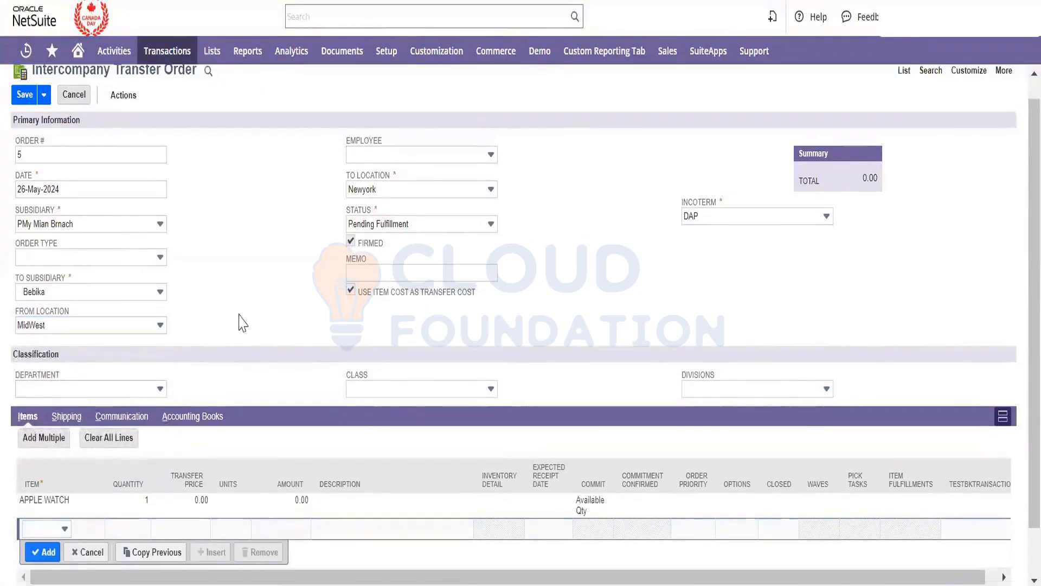
- Review the completed intercompany transfer order and save it
scroll(243, 323, down, 1)
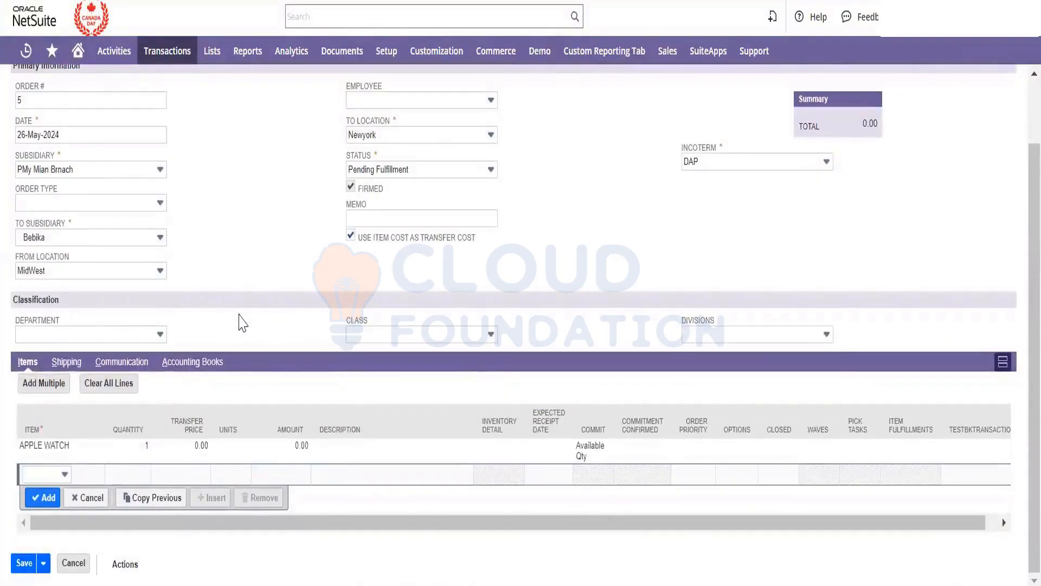
scroll(243, 322, up, 2)
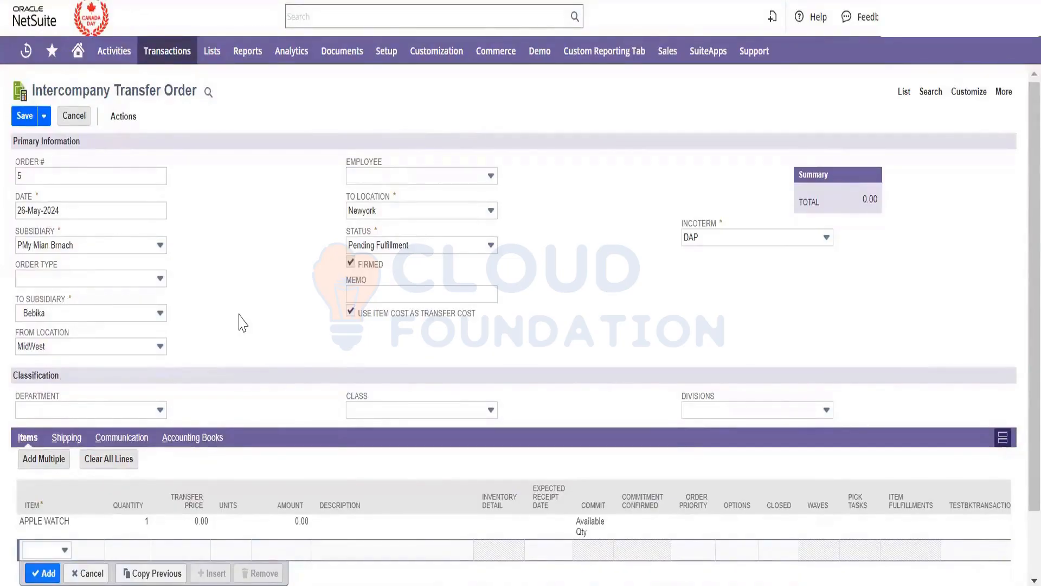
scroll(242, 323, down, 3)
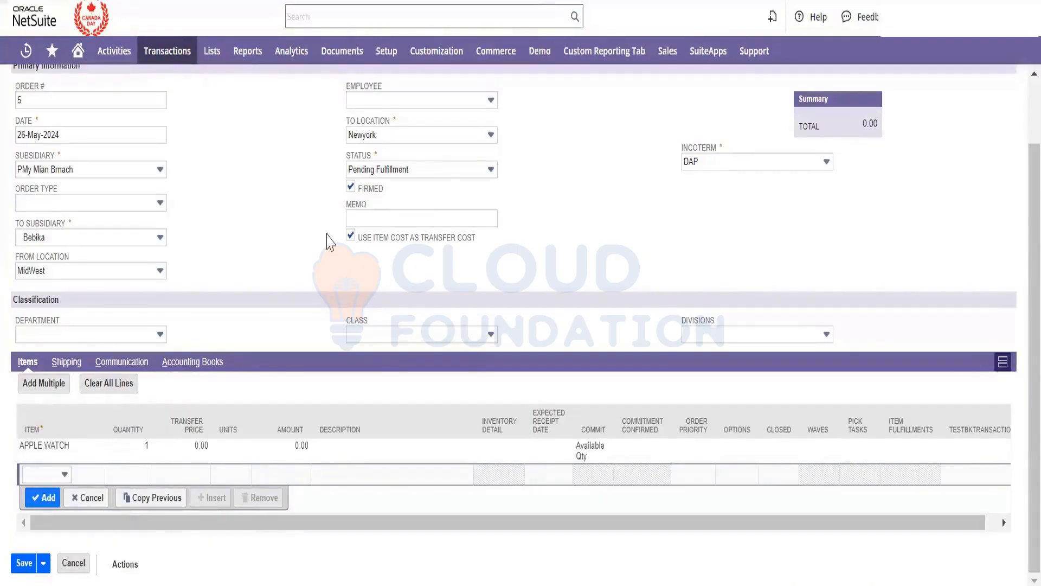
key(alt+s)
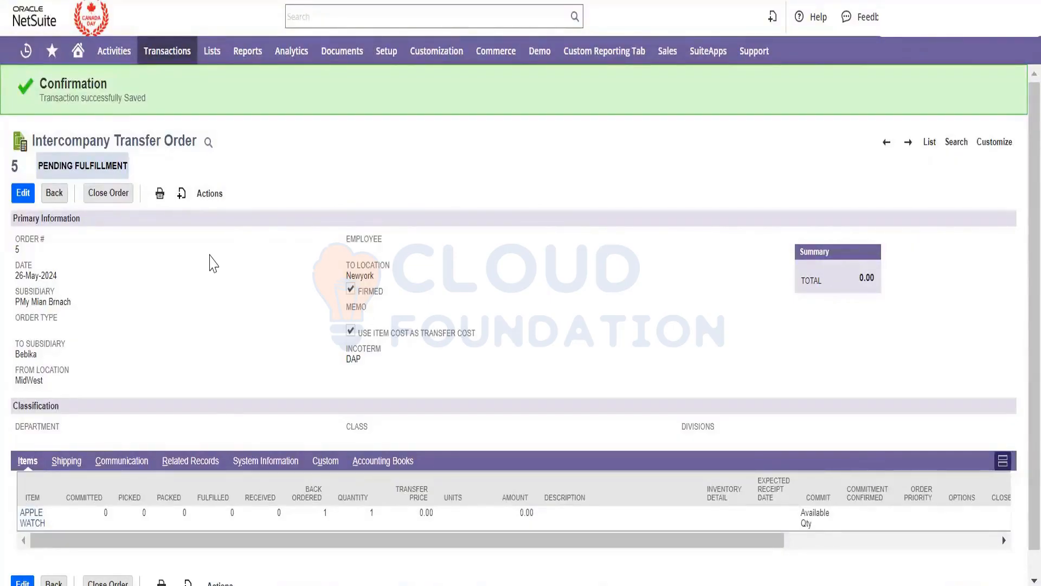
- Check the saved transfer order's related records for fulfillments and receipts
click(203, 458)
scroll(282, 404, down, 1)
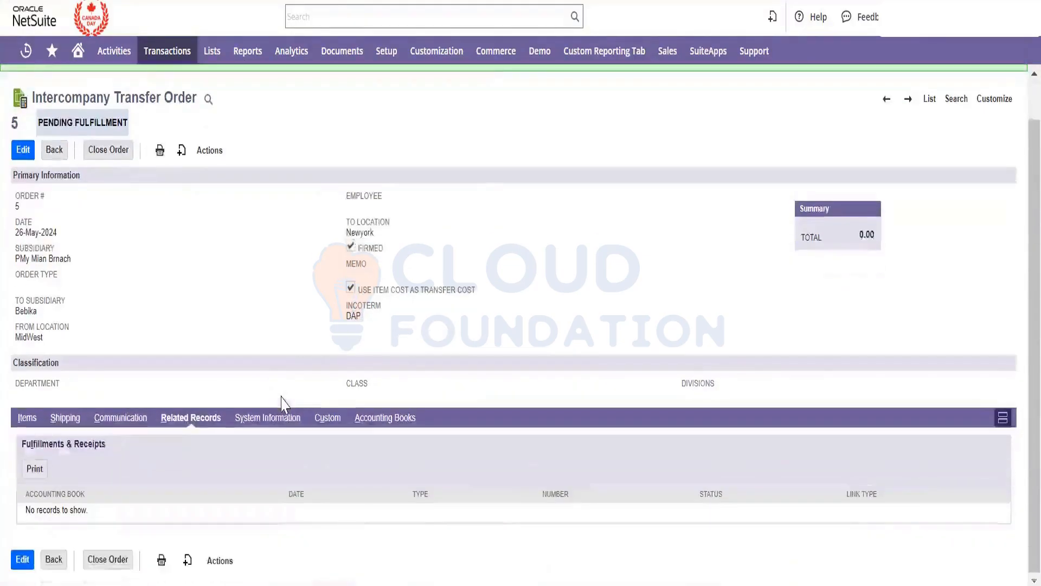
- Find the advanced intercompany journal entry option among the Financial transaction types
mouse_move(167, 51)
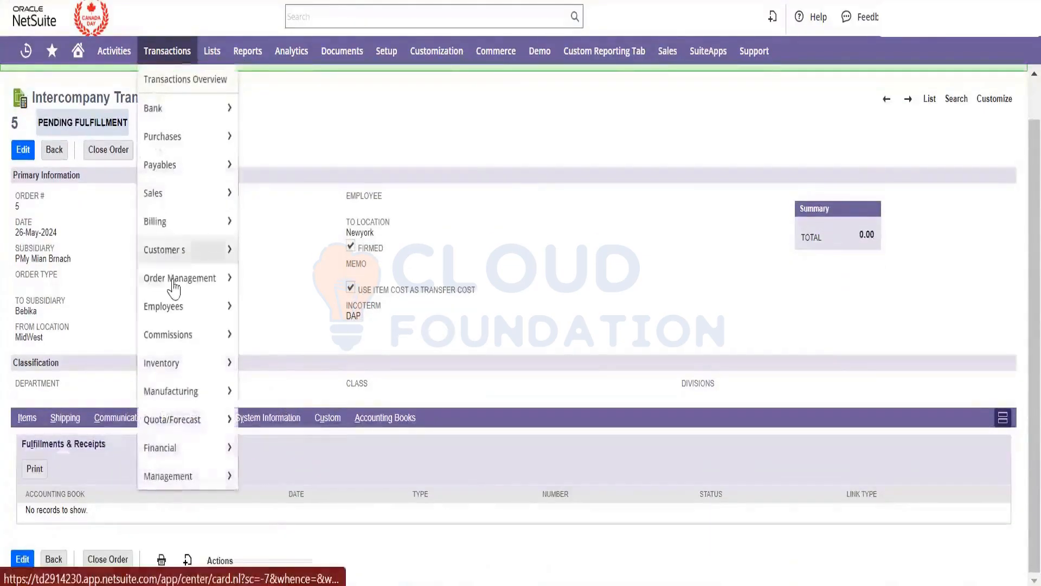
mouse_move(173, 281)
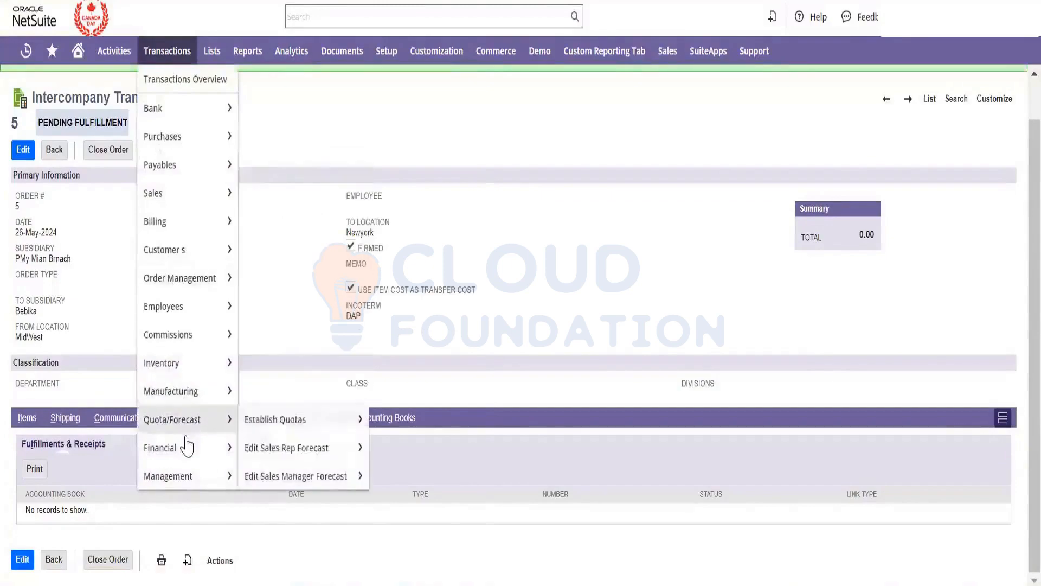
mouse_move(179, 448)
mouse_move(417, 133)
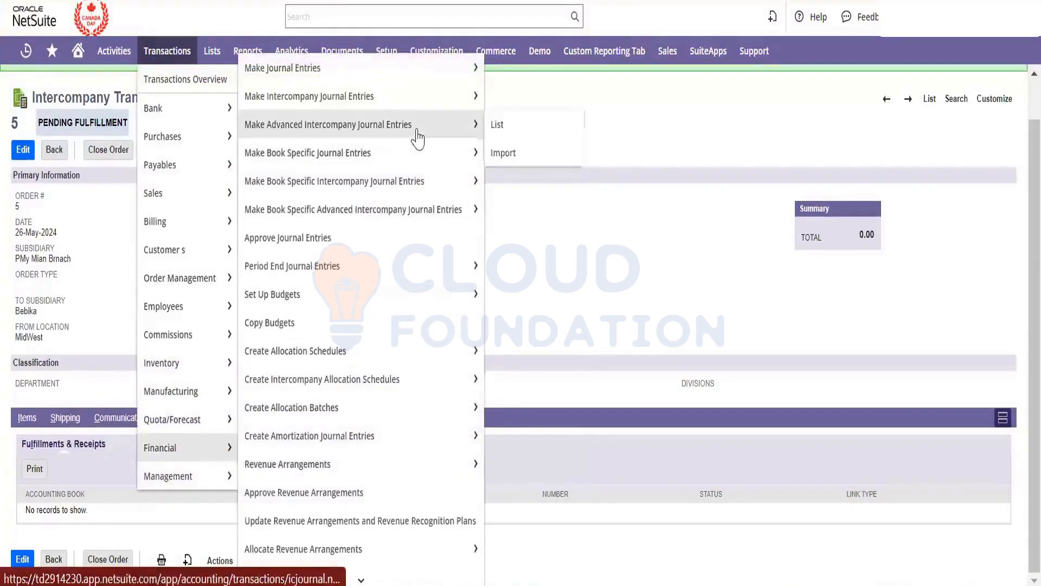